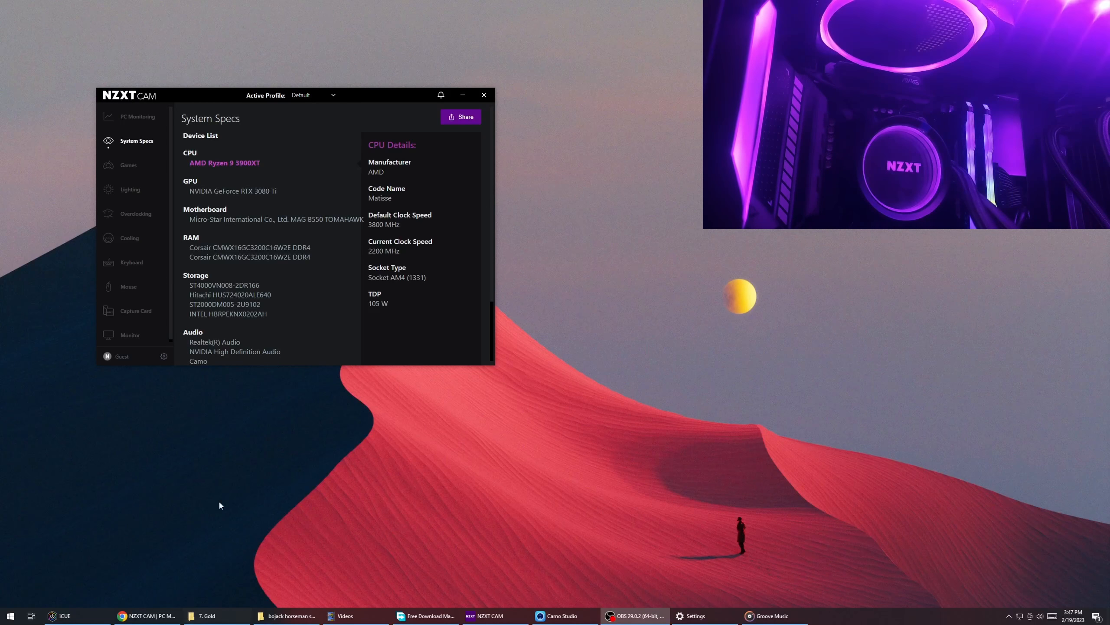
- Switch to Chrome, look over the NZXT CAM page and start the CAM download
click(147, 616)
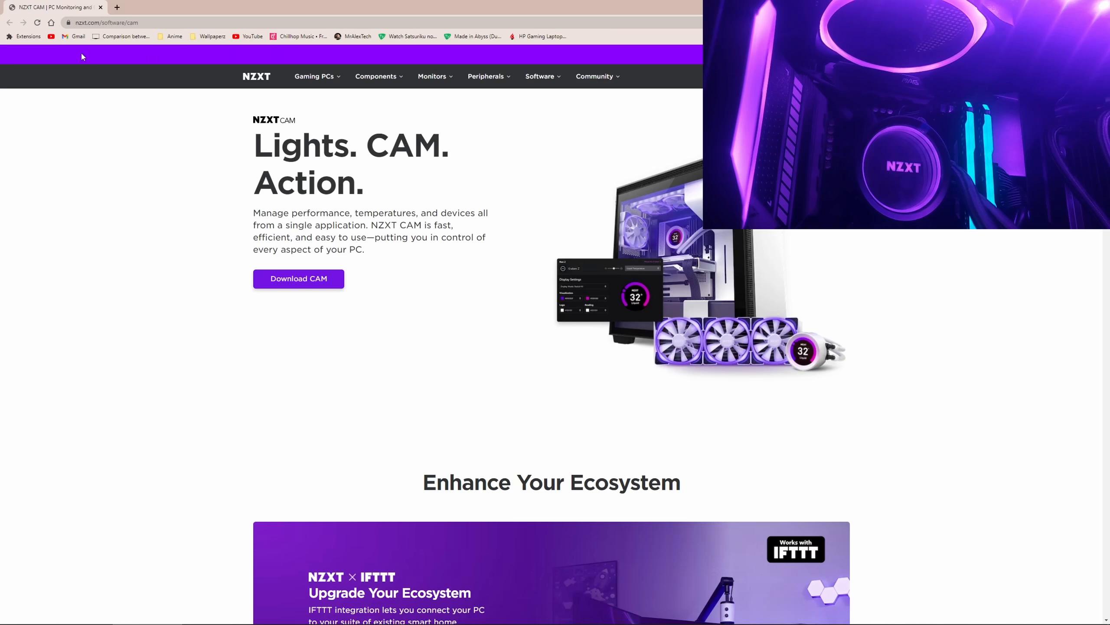
scroll(663, 255, down, 1)
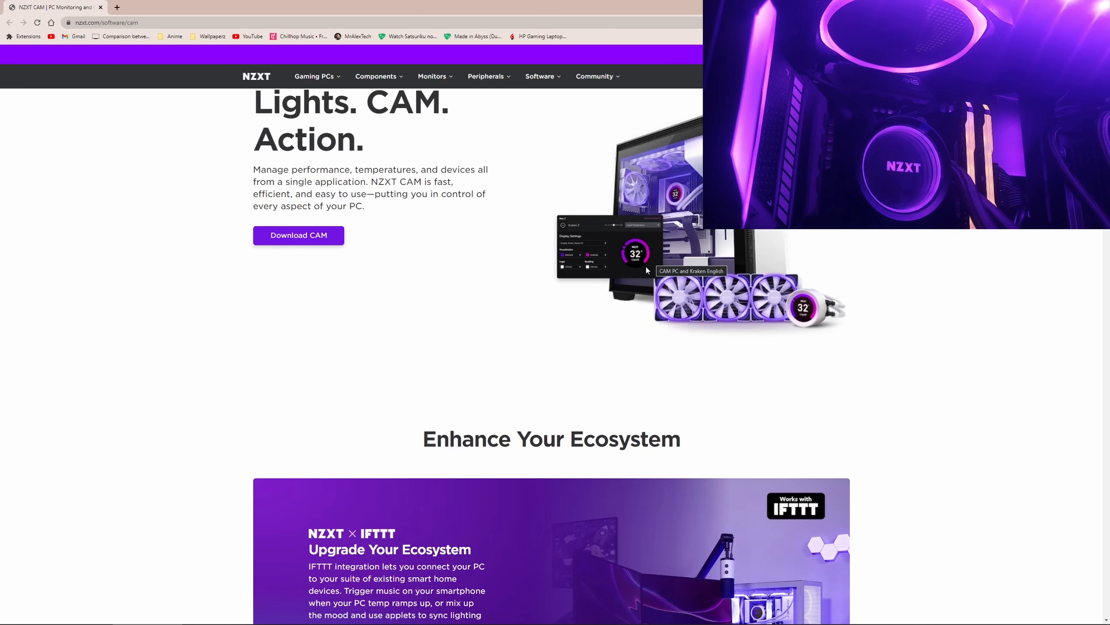
scroll(230, 240, up, 1)
scroll(243, 241, down, 3)
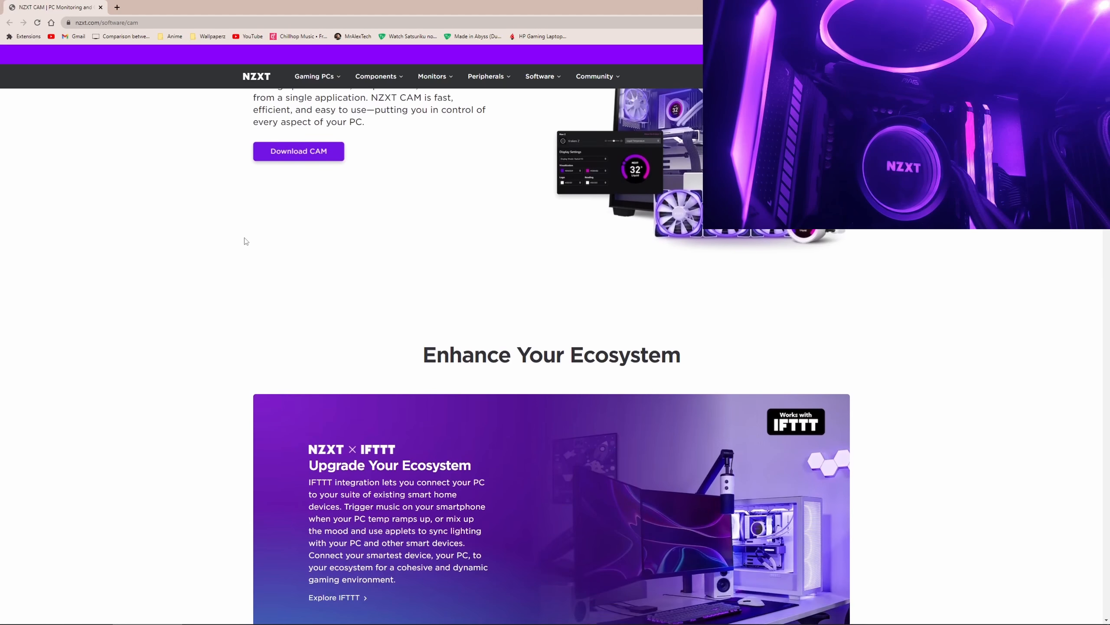
scroll(243, 240, up, 3)
click(310, 286)
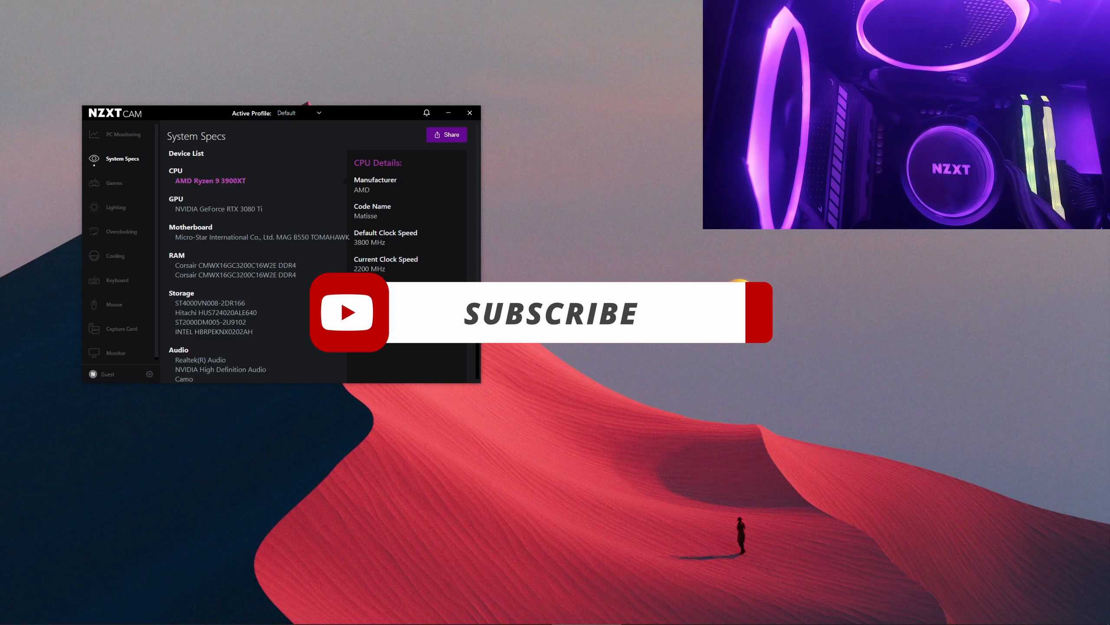
- Open the General Settings of NZXT CAM and review the account, language, temperature, startup and IFTTT options
click(149, 375)
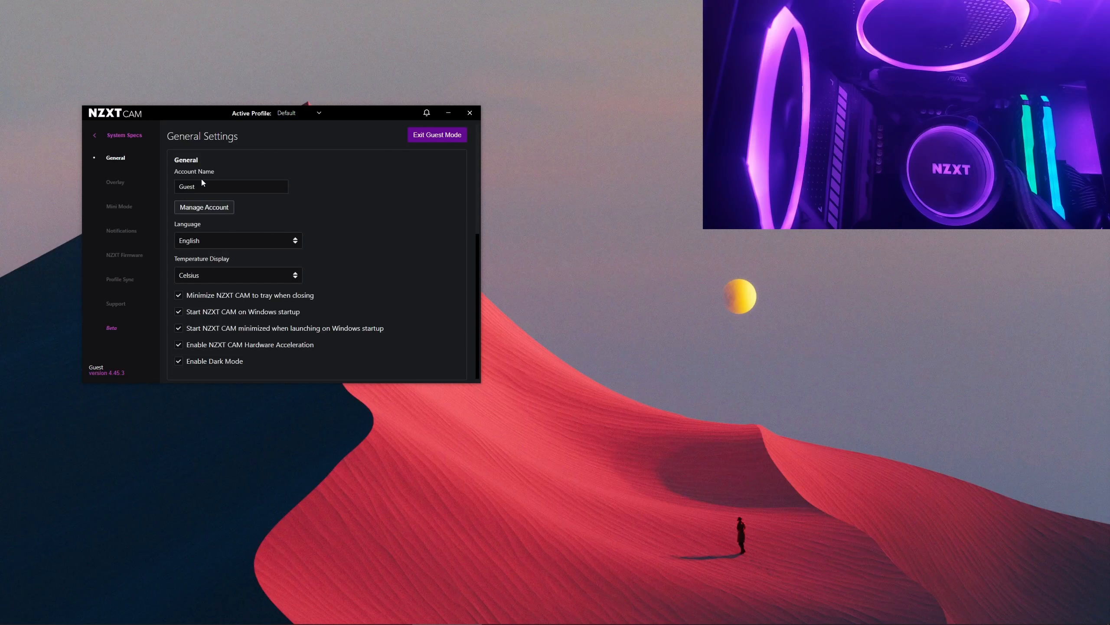
scroll(231, 234, down, 1)
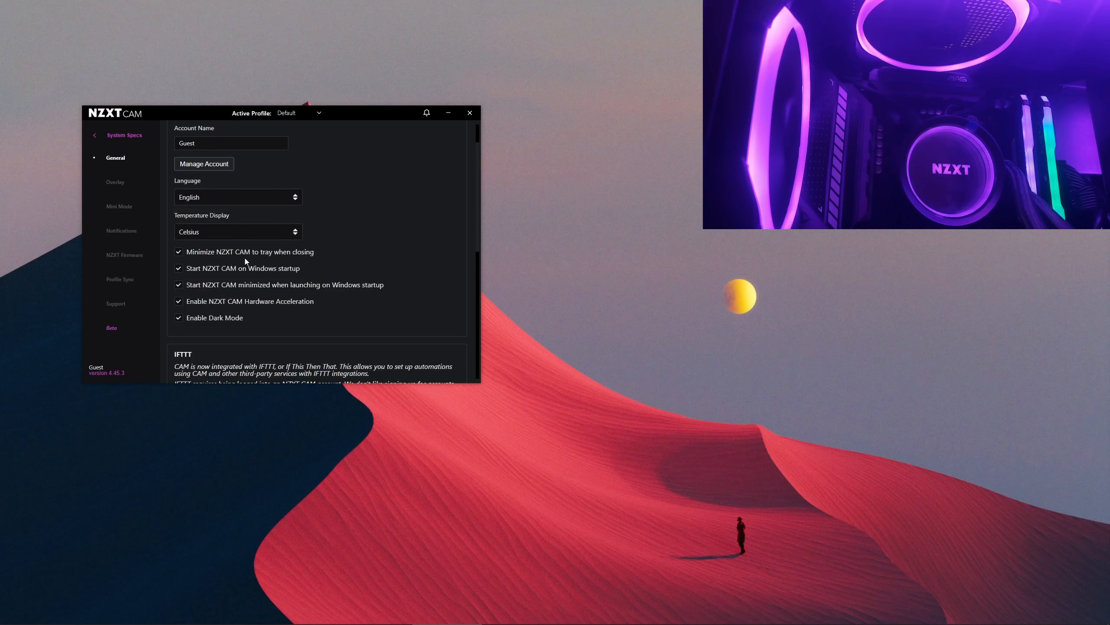
scroll(262, 245, down, 1)
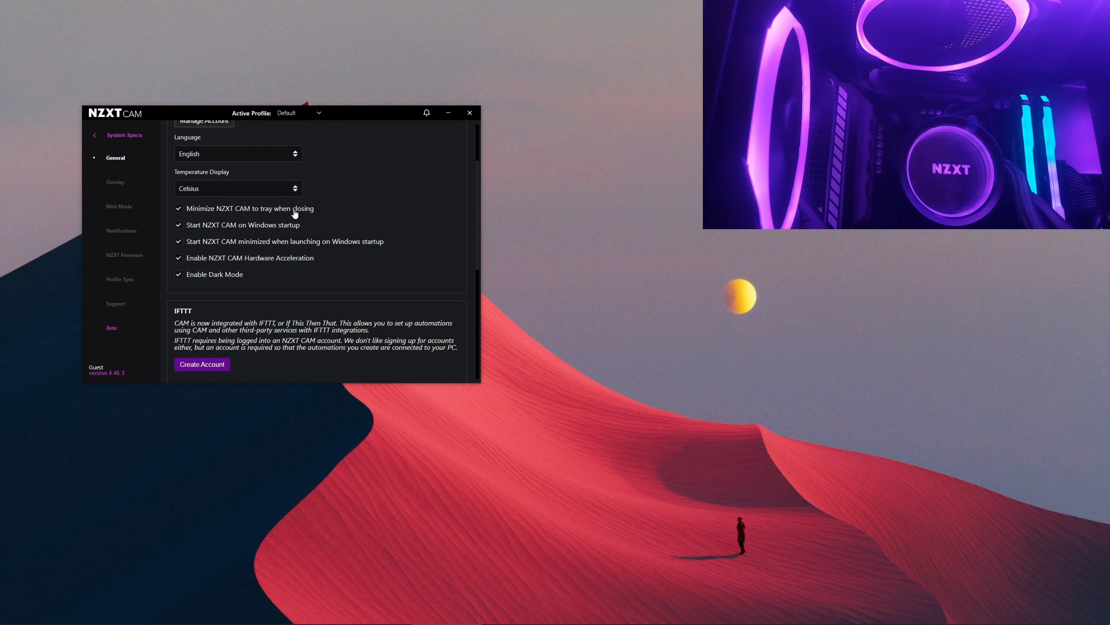
scroll(295, 213, down, 1)
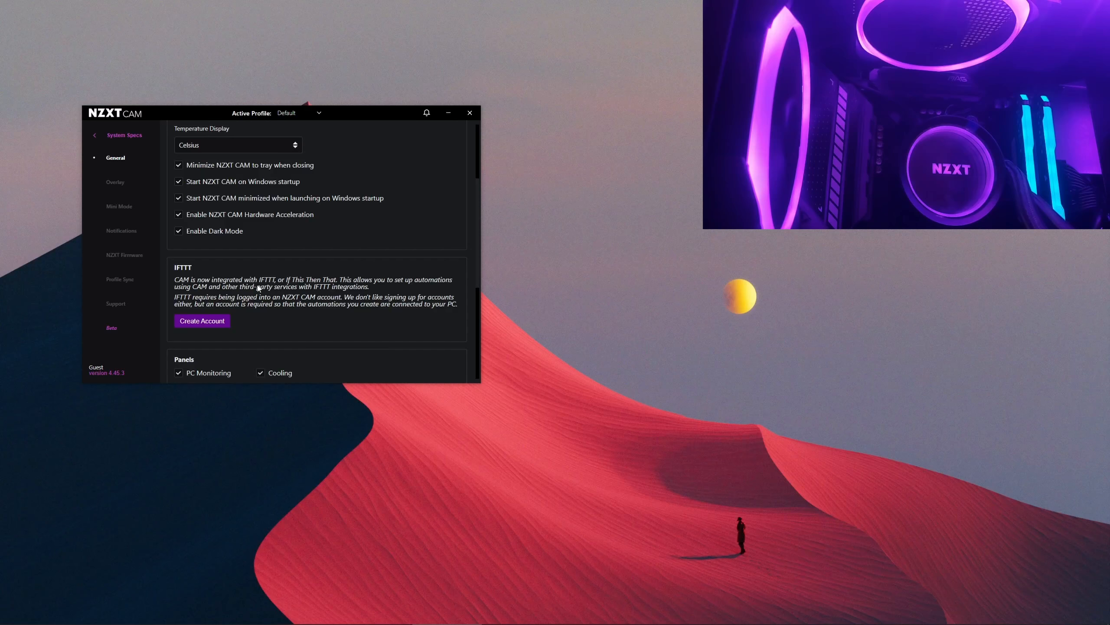
scroll(273, 289, down, 2)
scroll(267, 287, down, 1)
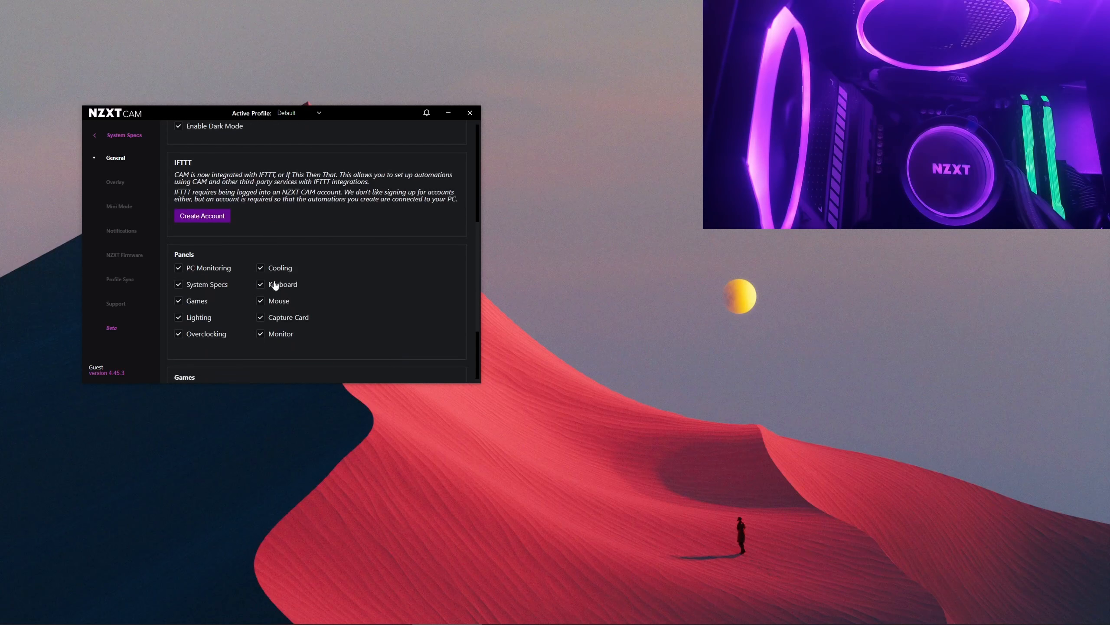
- Turn the PC Monitoring panel off and back on in General Settings
click(179, 243)
click(179, 259)
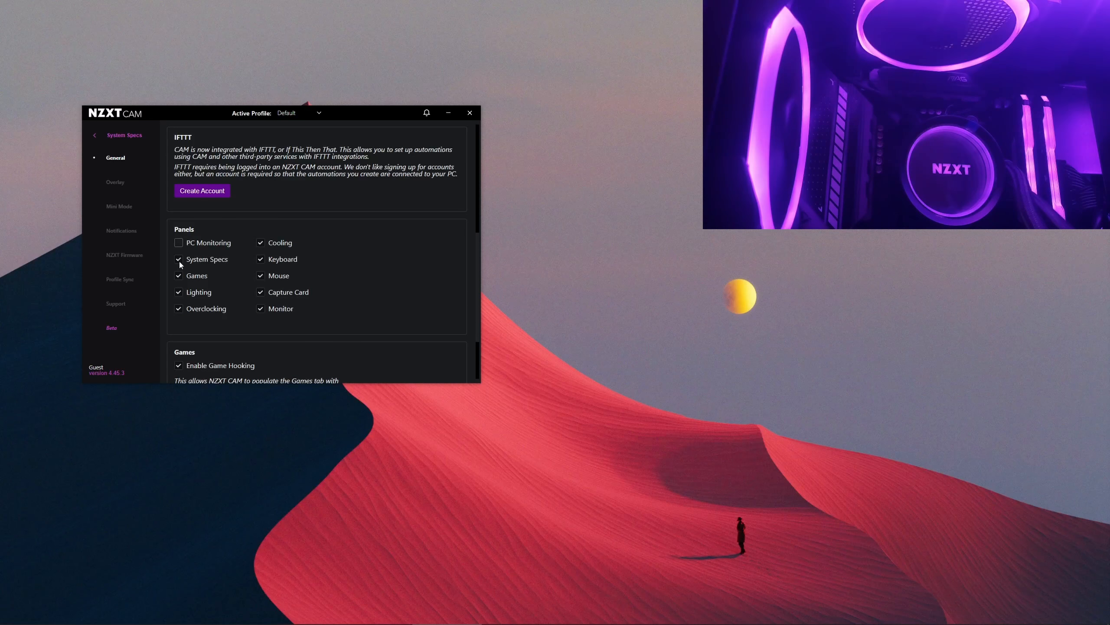
click(178, 243)
- Examine the Games and Privacy options in General Settings and the panel, size, opacity and launch options in Overlay Settings
scroll(184, 271, down, 2)
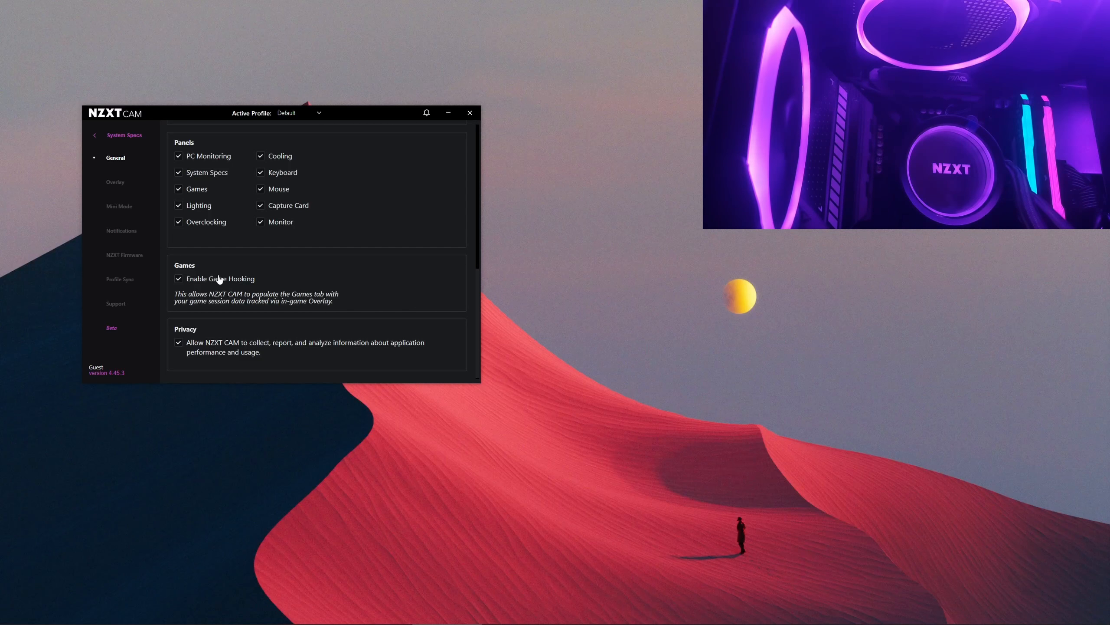
scroll(225, 285, down, 1)
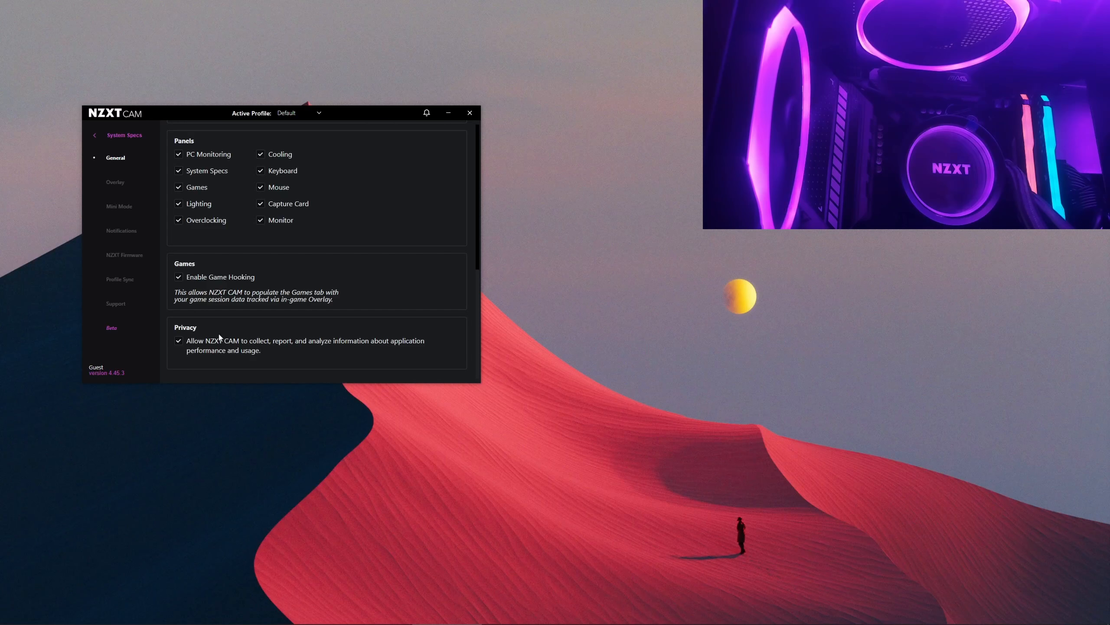
scroll(236, 265, up, 1)
scroll(262, 258, up, 6)
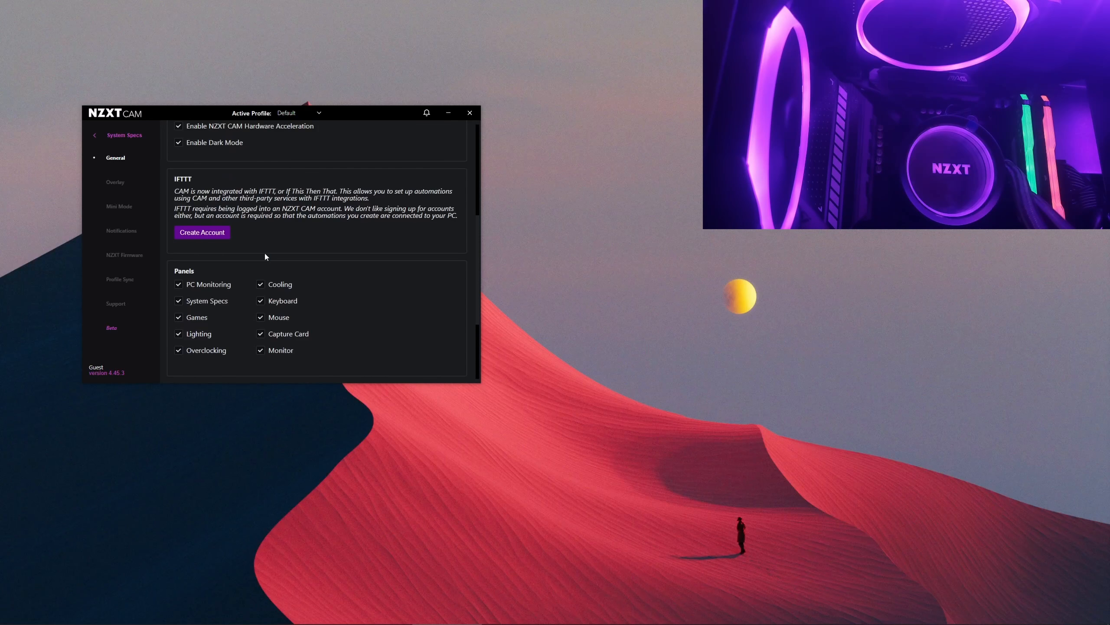
click(115, 181)
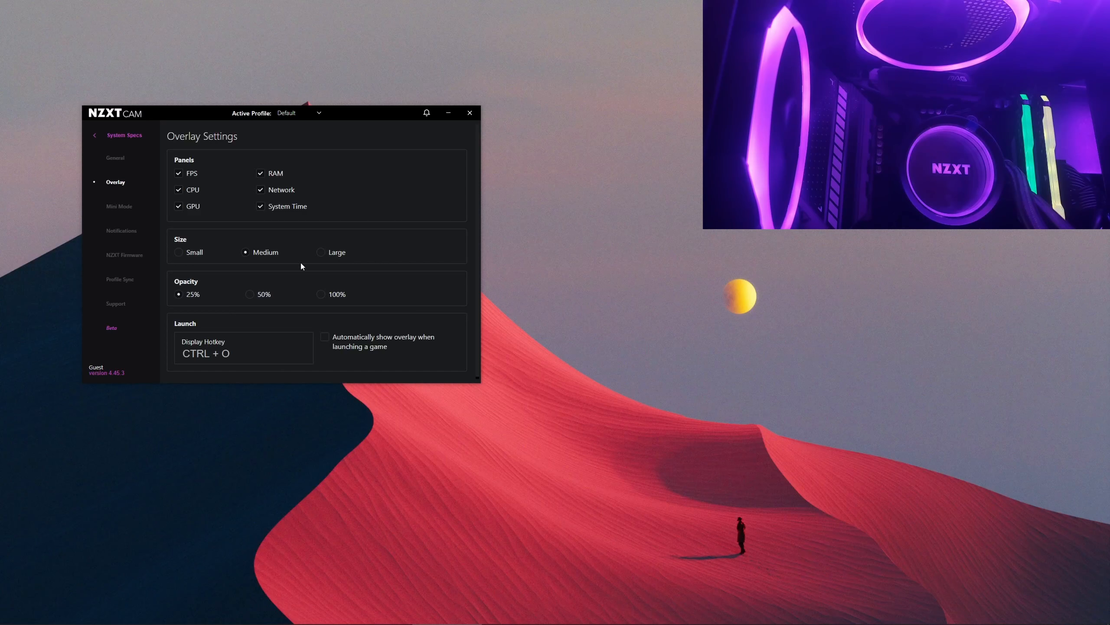
scroll(186, 297, down, 1)
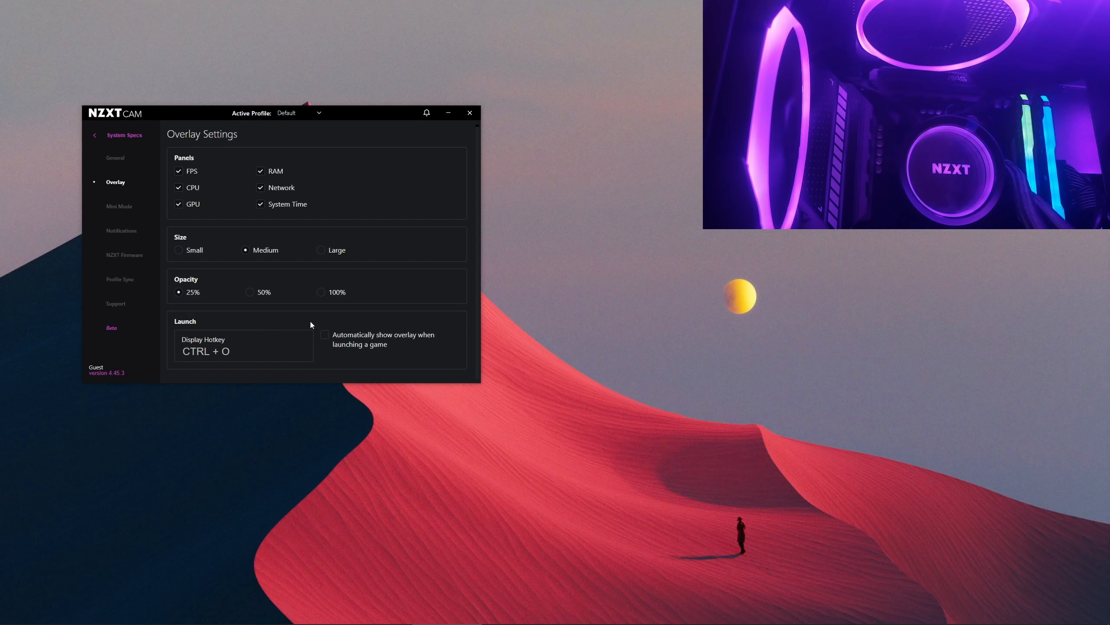
- Open the Mini Mode settings and launch Mini Mode on the desktop
click(111, 209)
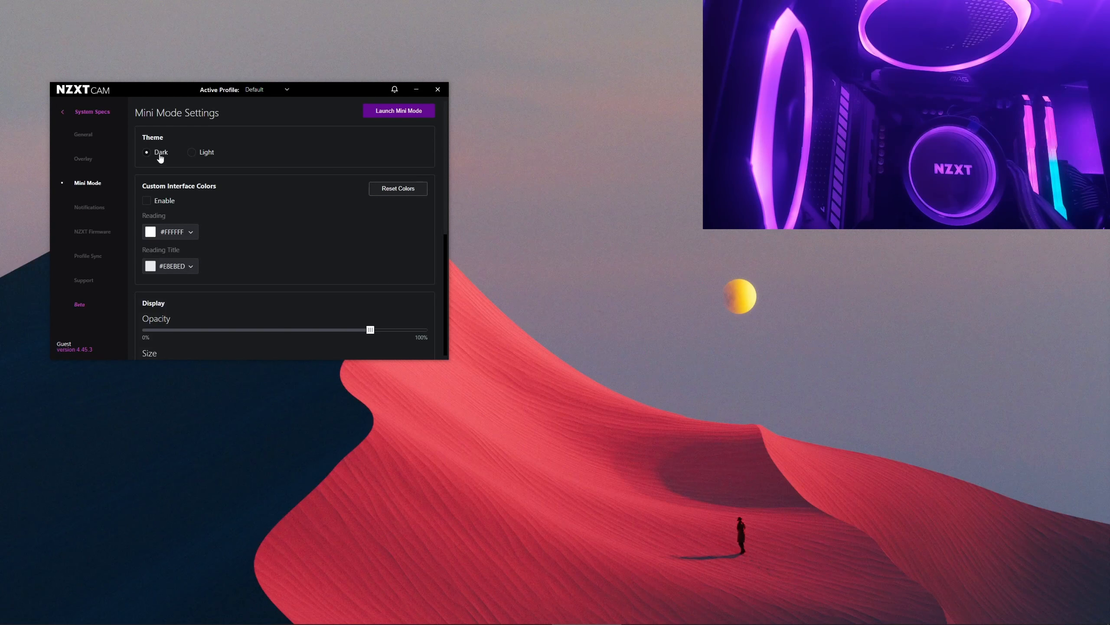
click(384, 114)
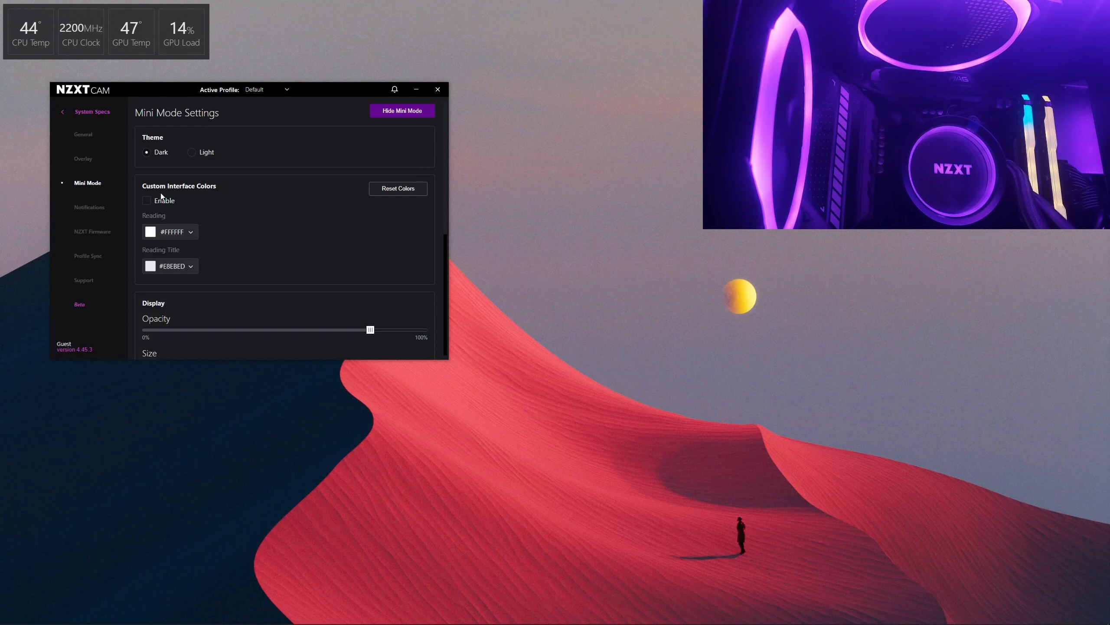
- Preview the Light theme for Mini Mode and switch the theme back to Dark
click(193, 153)
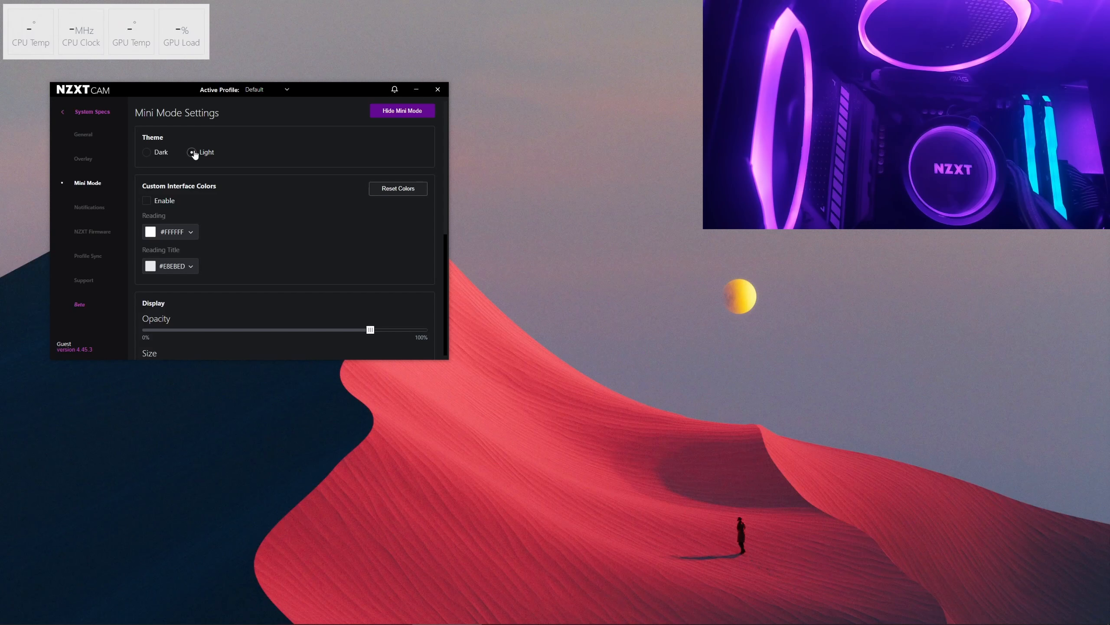
click(150, 153)
click(191, 154)
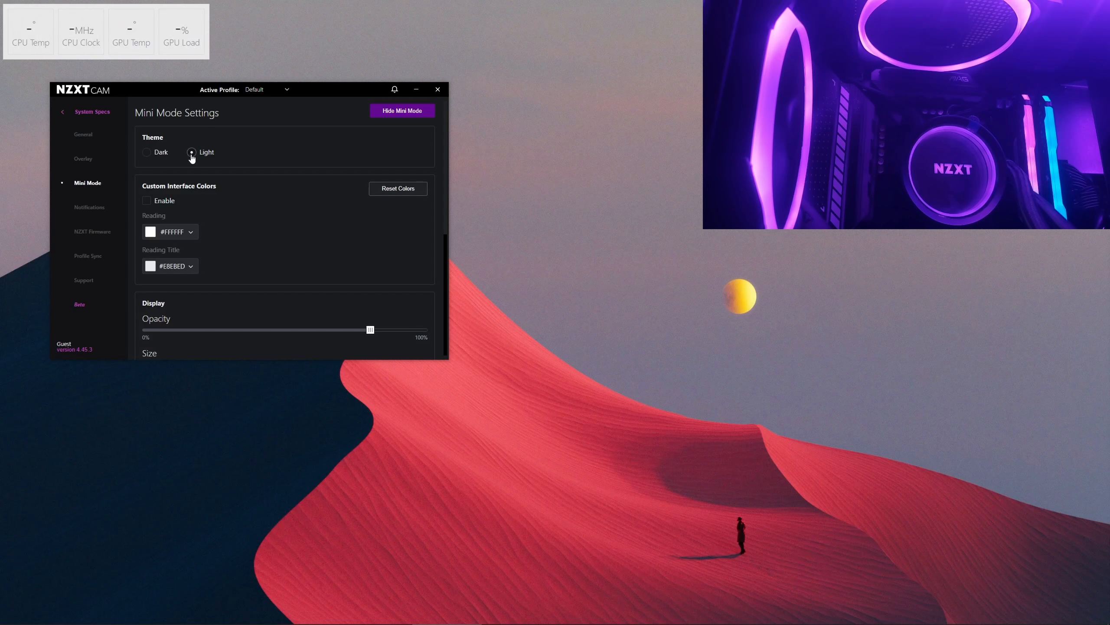
click(152, 155)
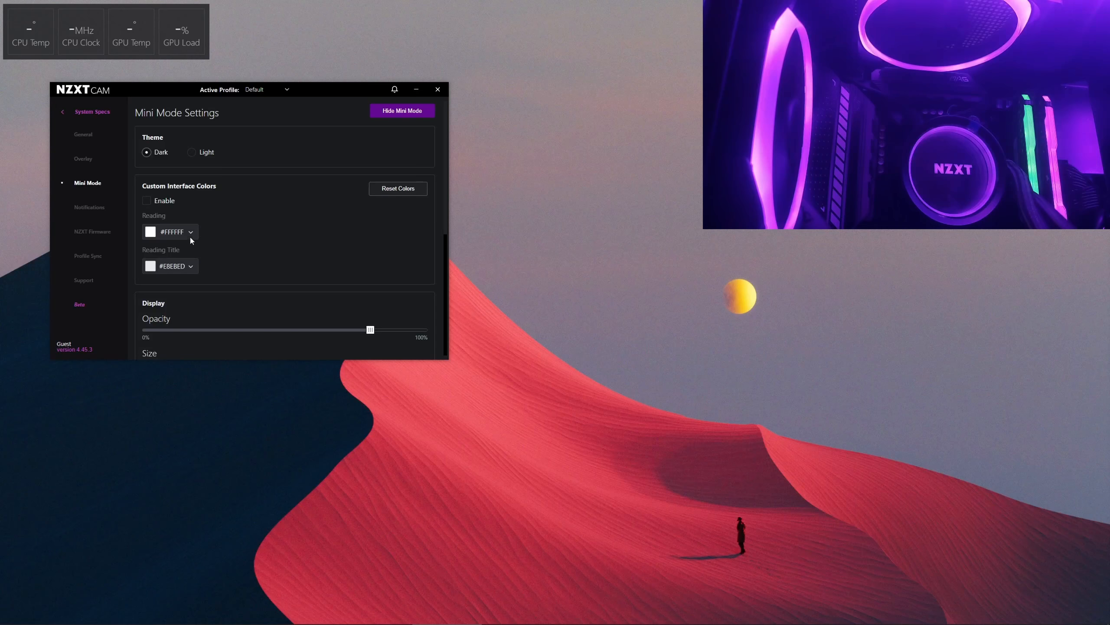
- Enable custom interface colors for Mini Mode and try #FF0000, #000000 and #EBEBED as the Reading color
click(147, 200)
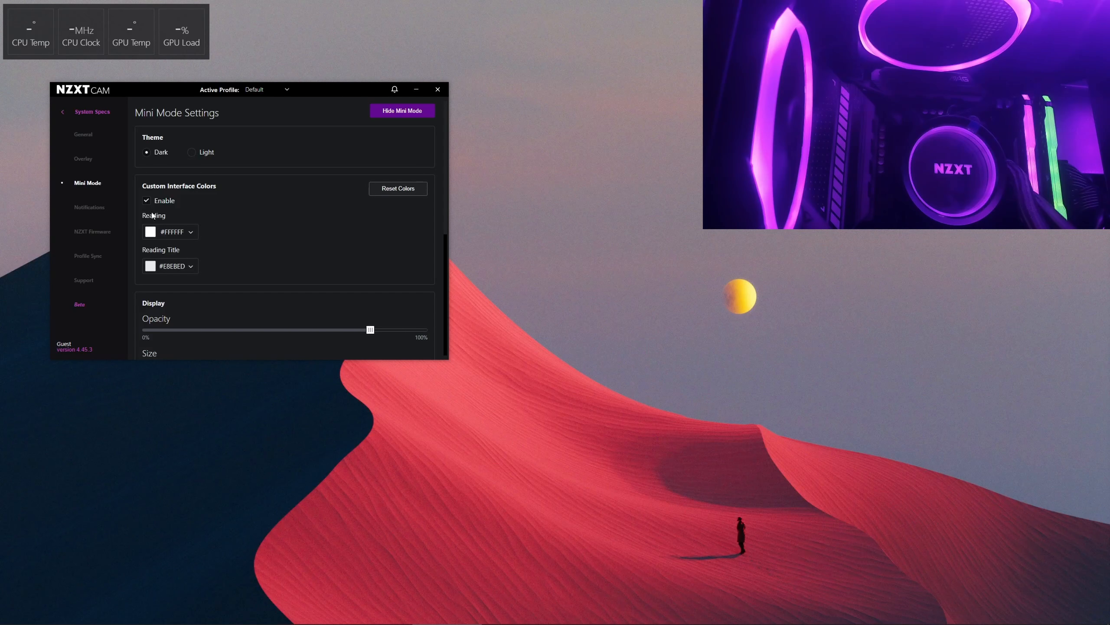
click(184, 232)
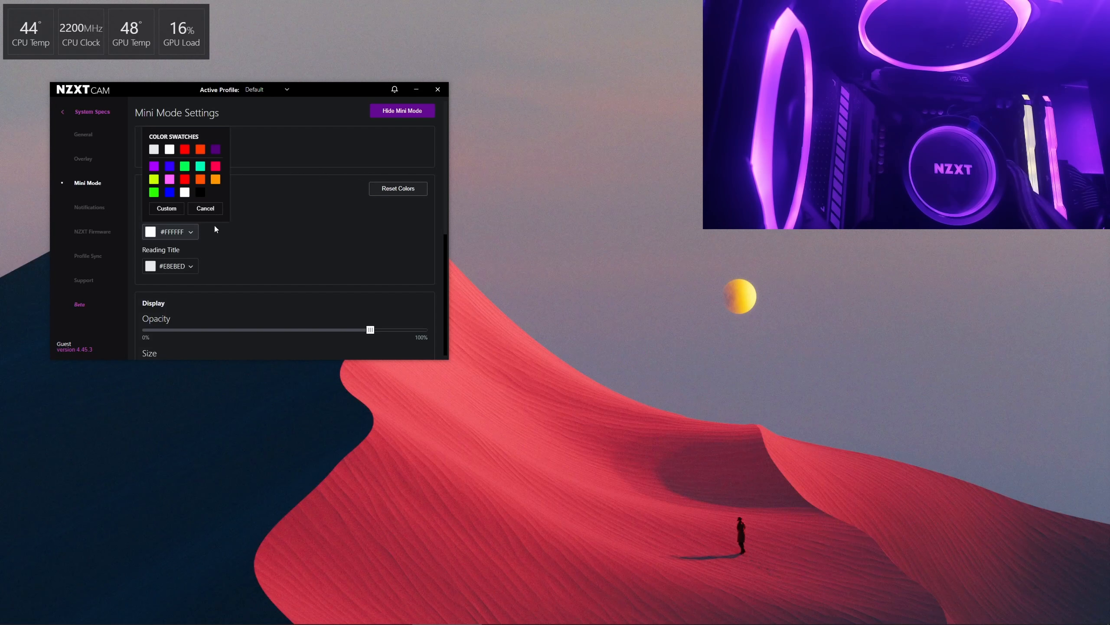
click(185, 180)
click(171, 231)
click(171, 232)
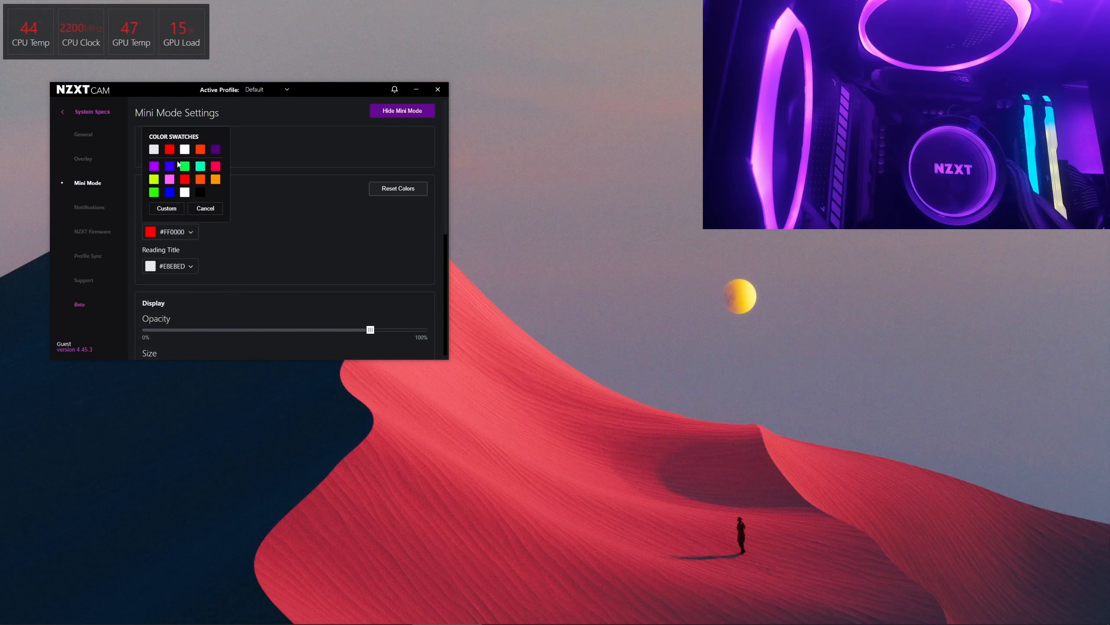
click(200, 192)
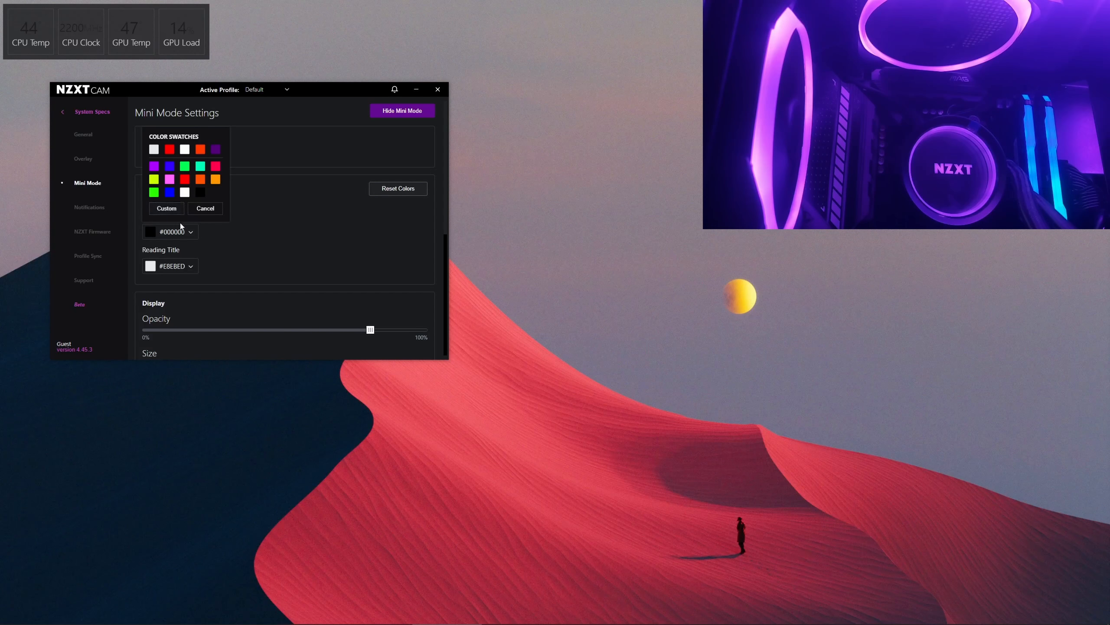
click(154, 150)
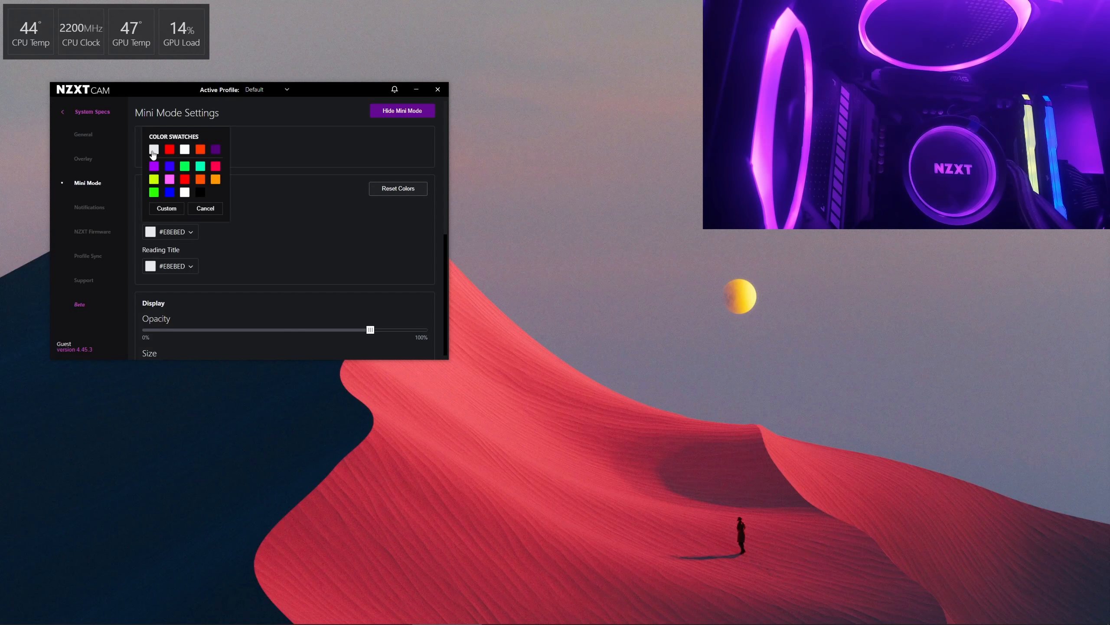
click(244, 231)
- Try blue, green, purple and #FFFFFF as the Reading Title color, and reset the custom interface colors to their defaults
click(182, 268)
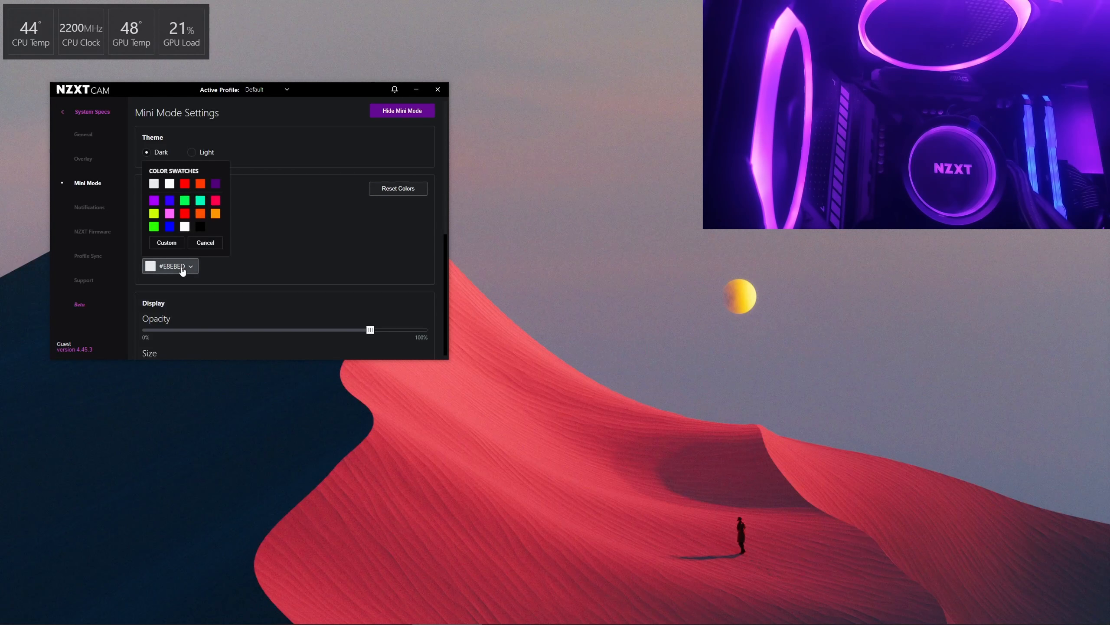
click(170, 226)
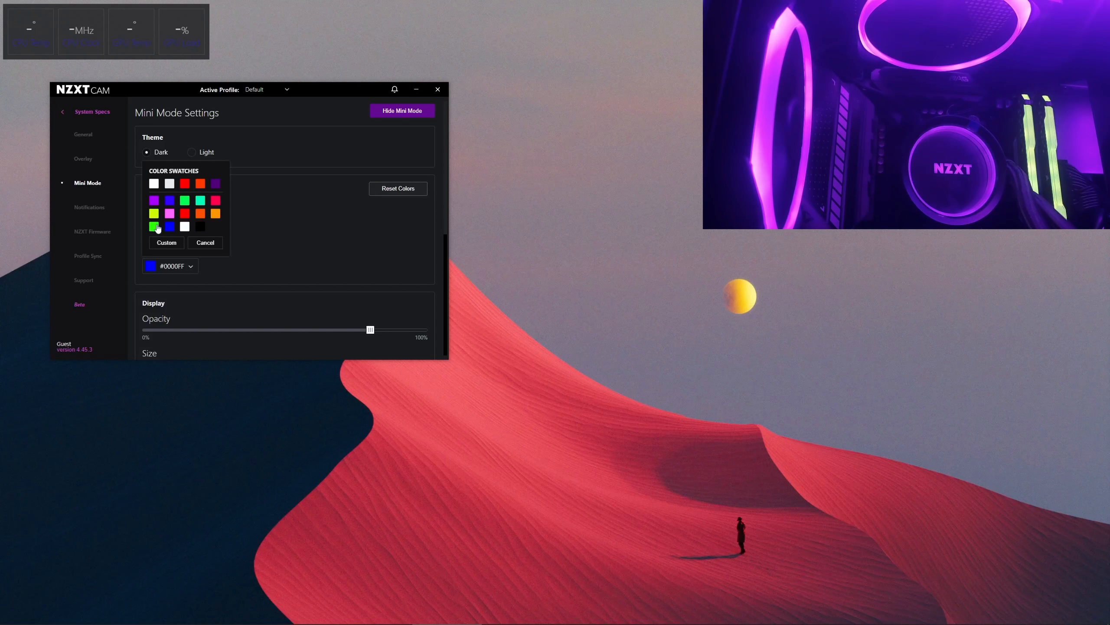
click(153, 226)
click(154, 200)
click(154, 184)
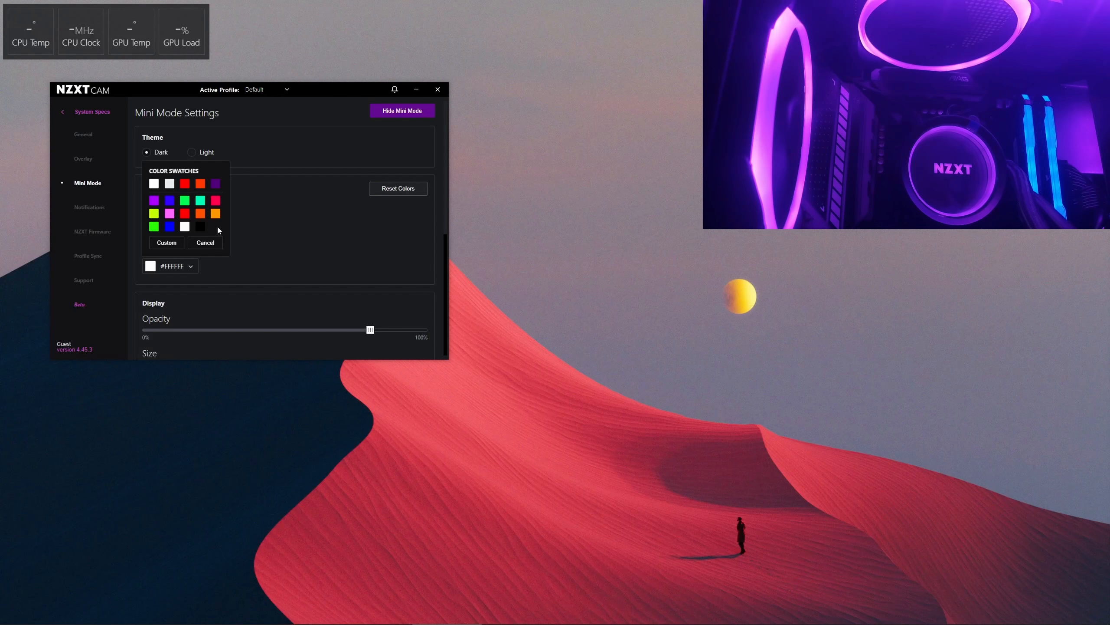
click(245, 200)
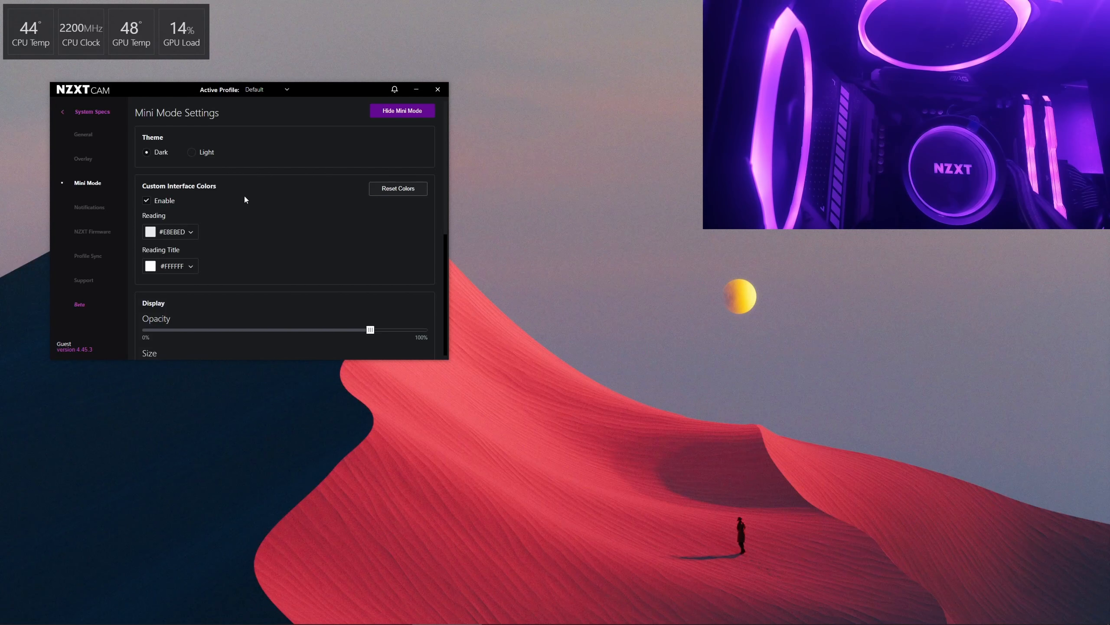
click(385, 191)
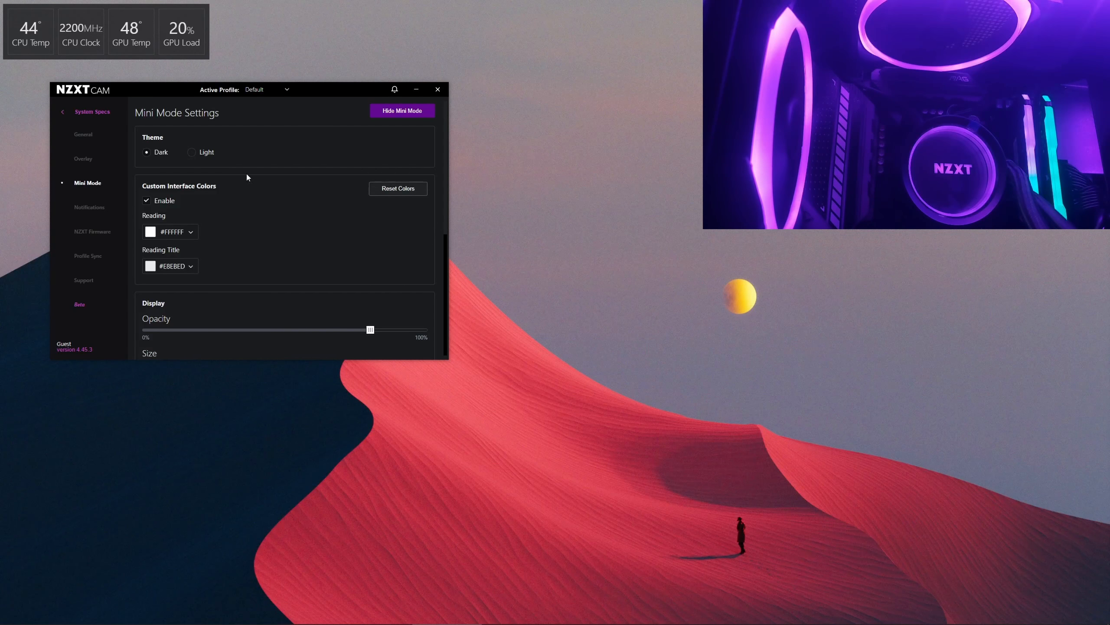
- Lower the Mini Mode opacity to about 60% and set its size to 150%
scroll(269, 229, down, 2)
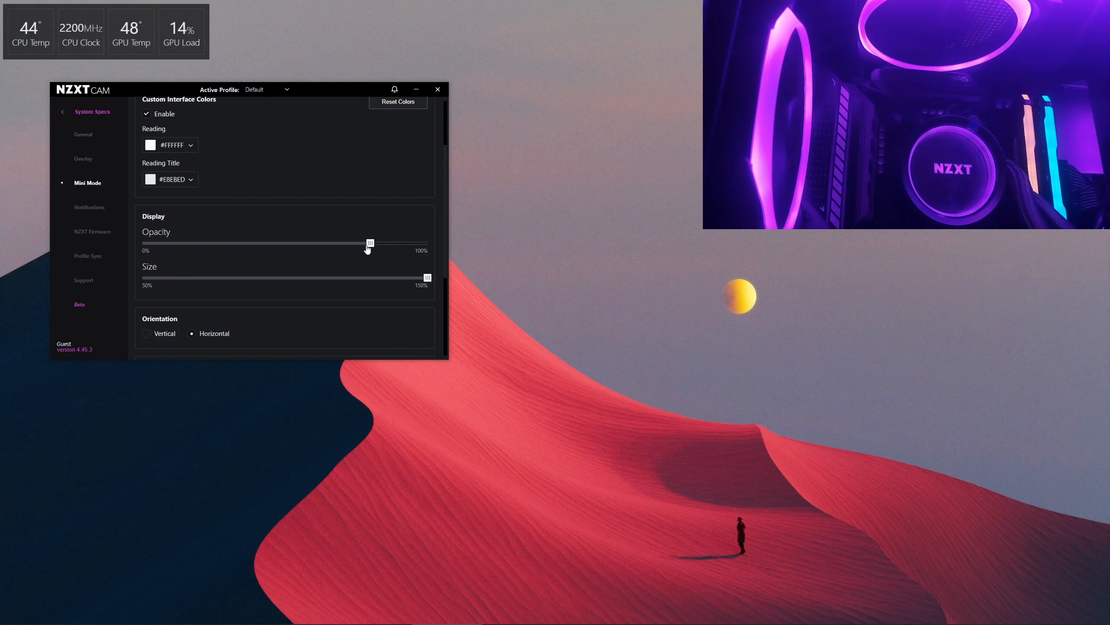
drag(370, 243, 319, 248)
drag(428, 279, 464, 266)
- Preview the Vertical orientation for Mini Mode with the settings window moved aside, and switch back to Horizontal
scroll(280, 255, down, 2)
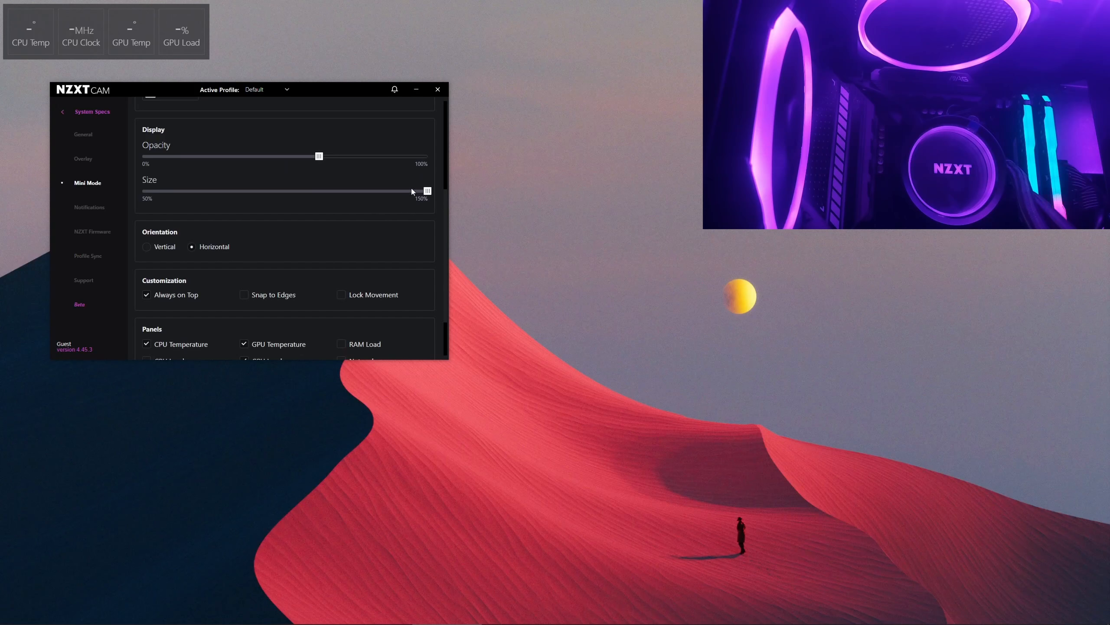
click(151, 243)
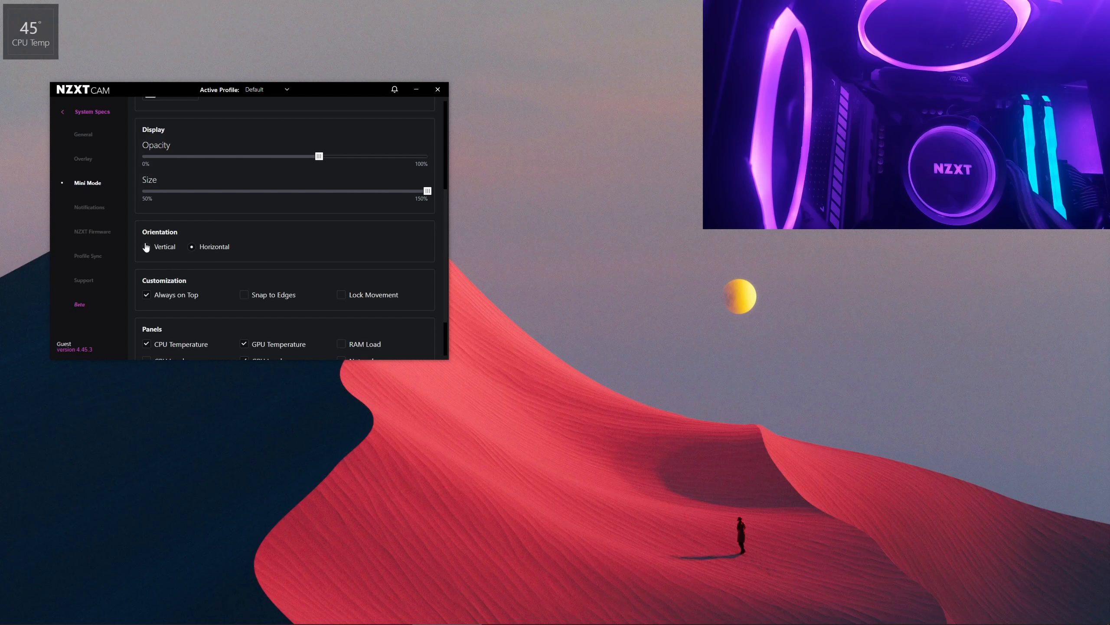
drag(336, 96, 412, 100)
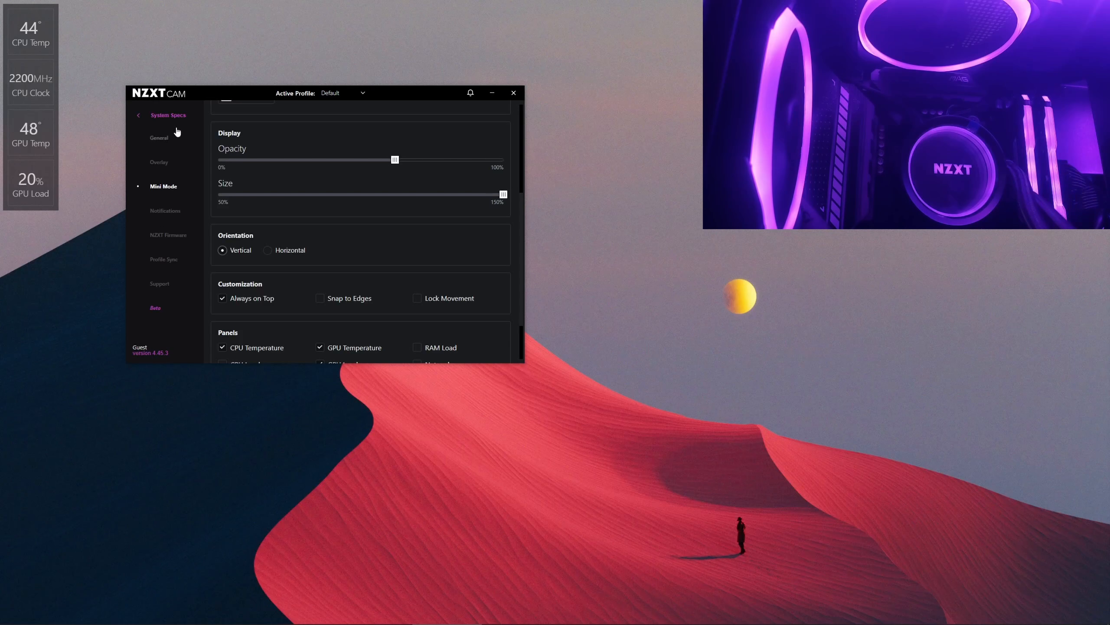
click(267, 250)
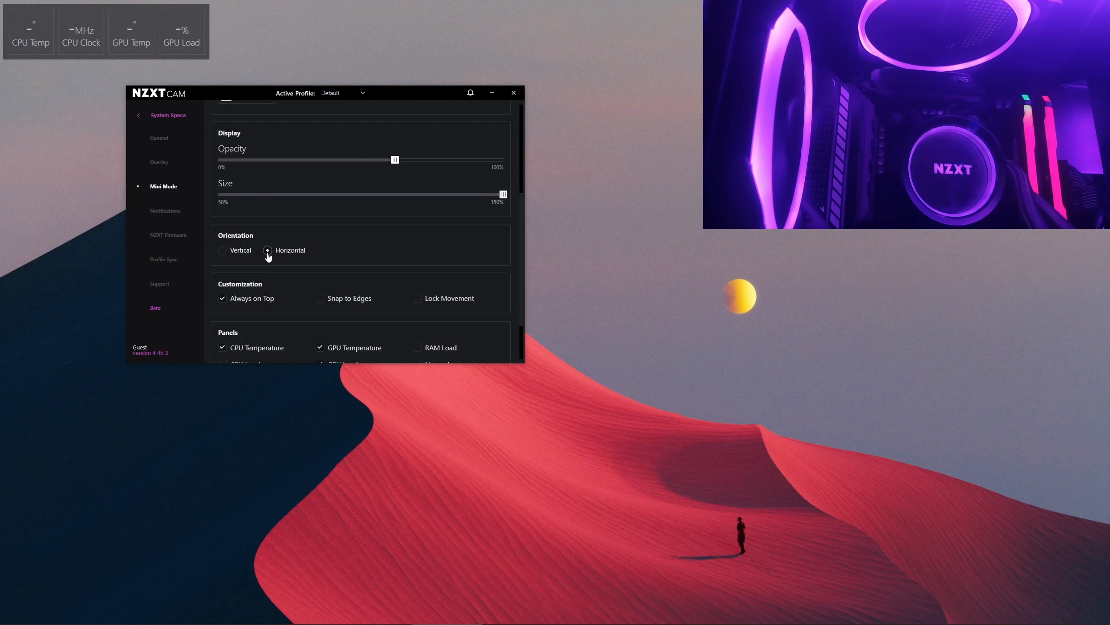
- Set the Mini Mode orientation to Vertical, and try Snap to Edges before disabling it again
click(223, 250)
scroll(292, 261, down, 1)
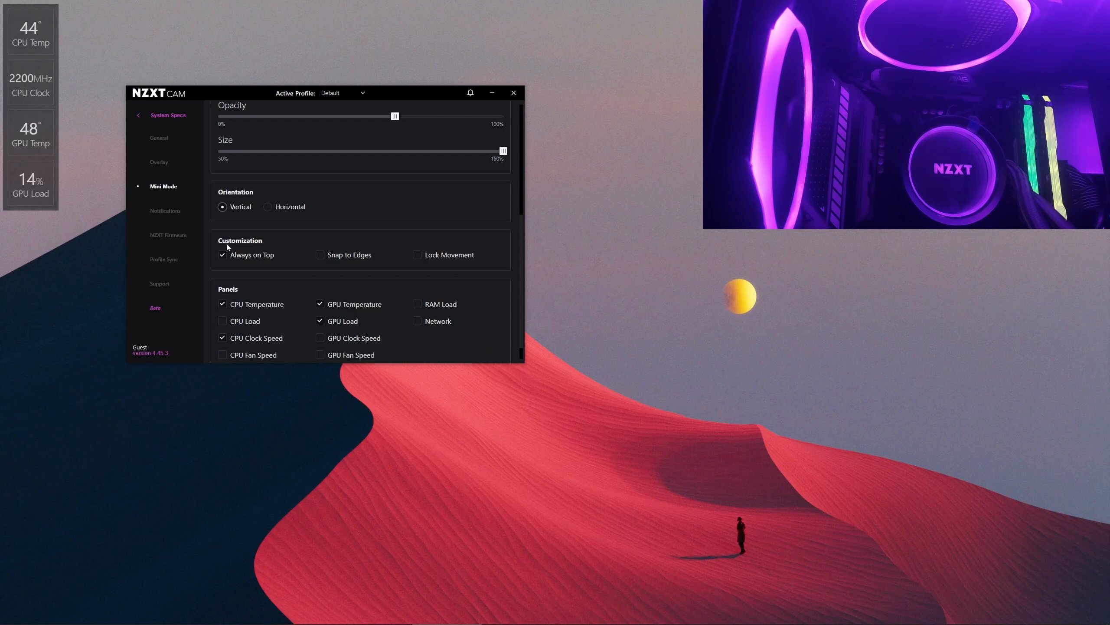
click(325, 257)
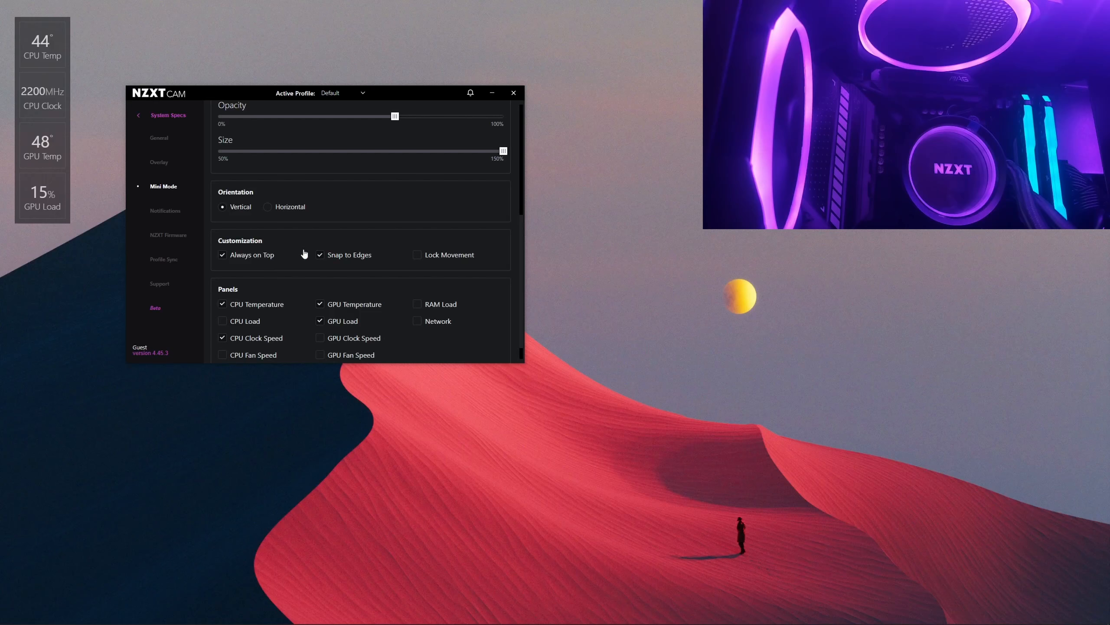
click(321, 256)
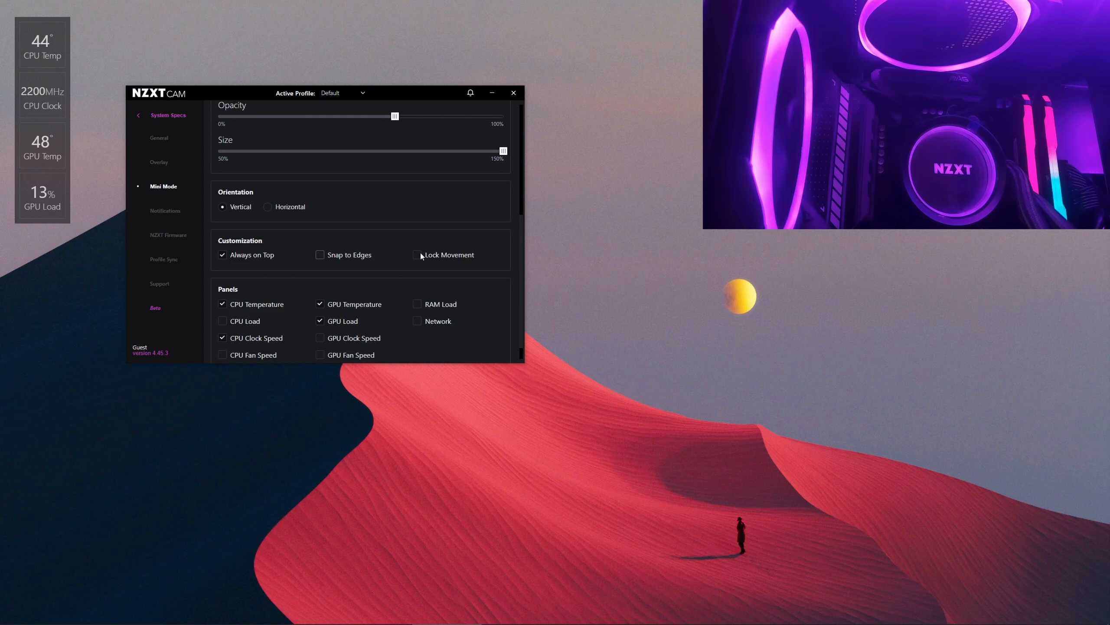
- Try Lock Movement on the Mini Mode widget, bring the NZXT CAM window back and disable the lock
double_click(39, 158)
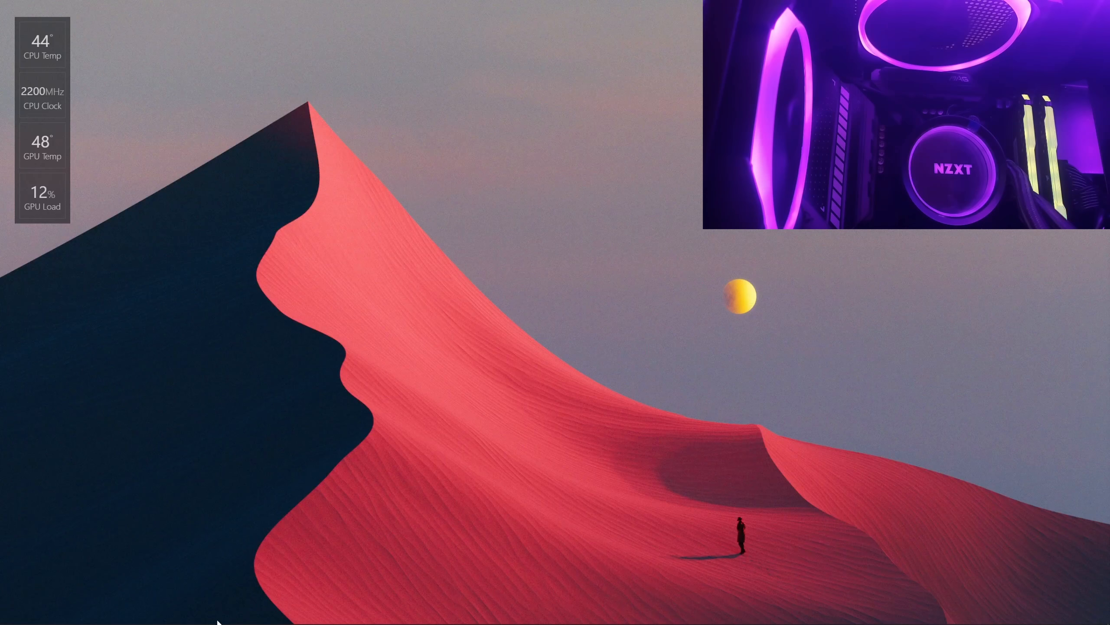
mouse_move(199, 613)
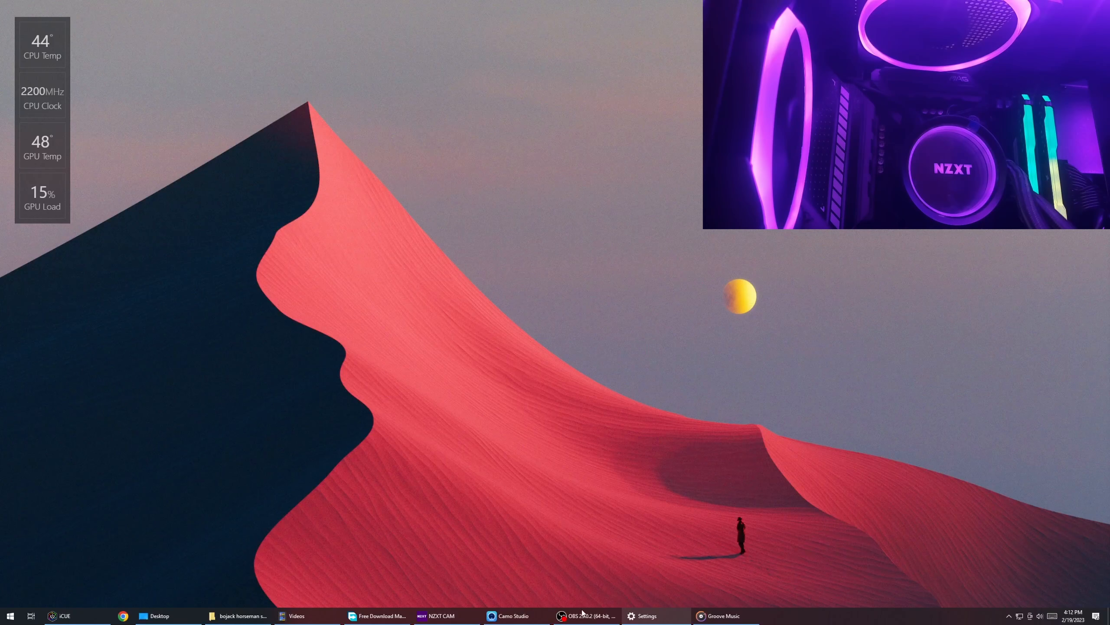
click(437, 615)
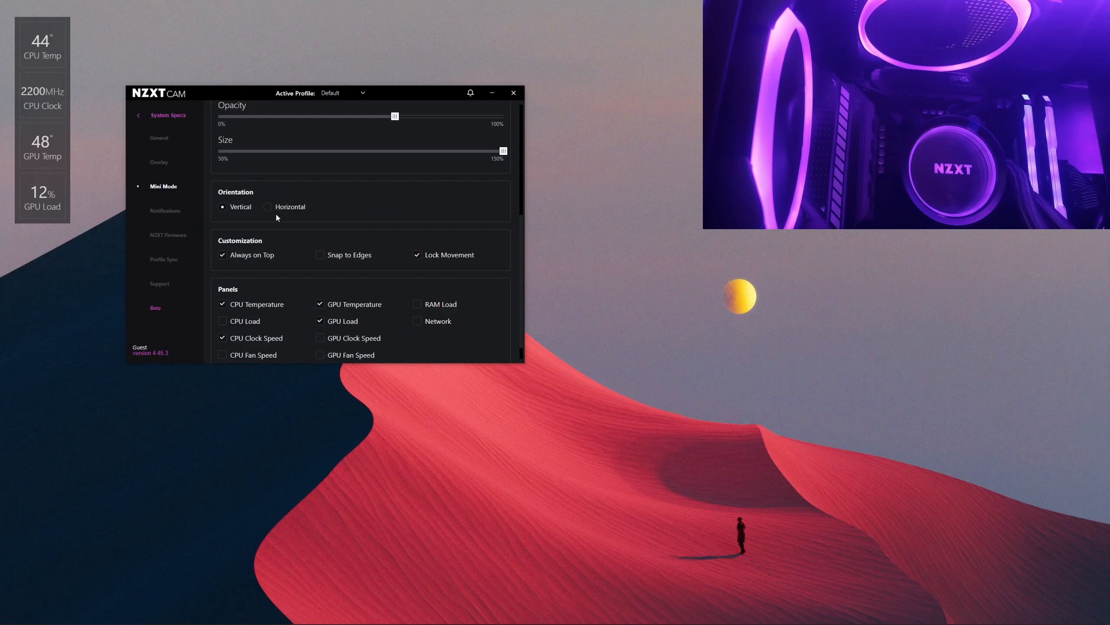
click(417, 255)
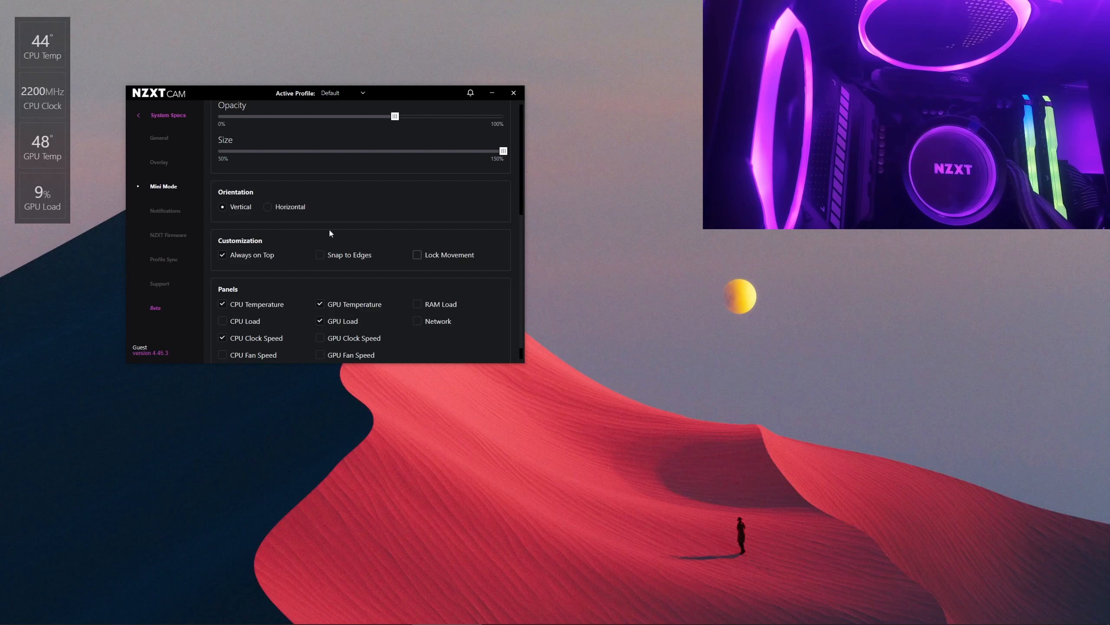
- Try the CPU Load and CPU Fan Speed panels in Mini Mode and turn both off again
scroll(296, 308, down, 1)
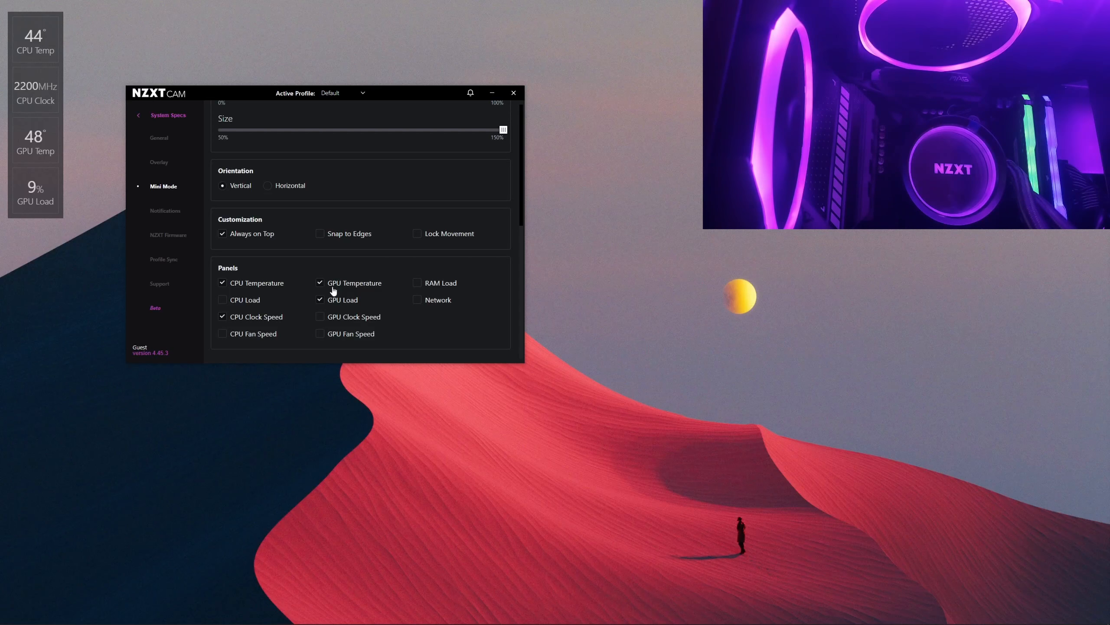
click(223, 300)
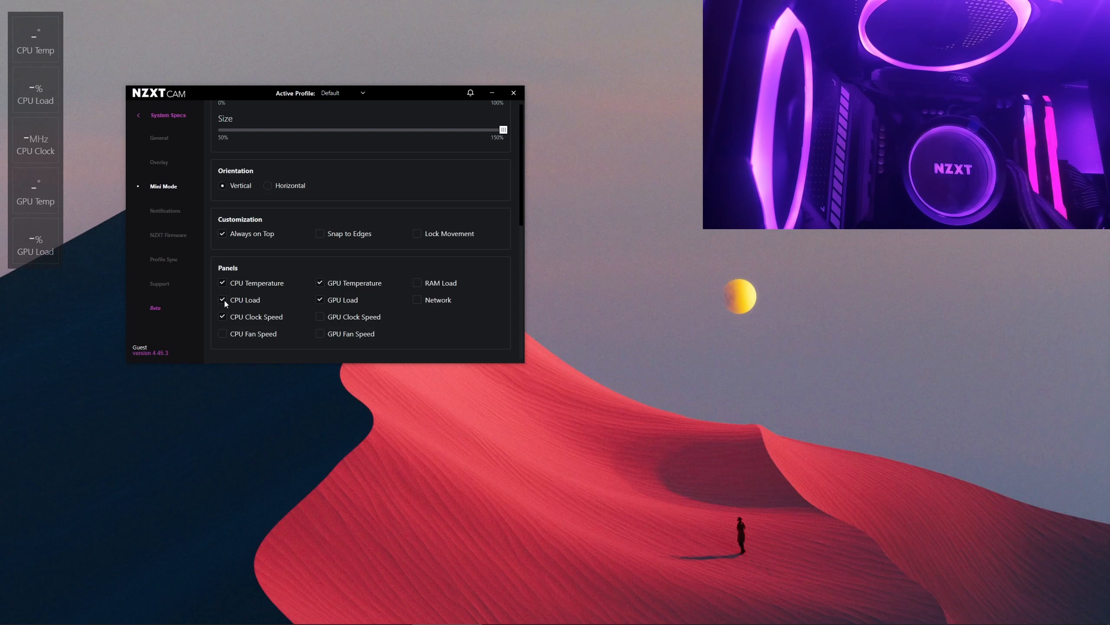
click(225, 335)
click(224, 333)
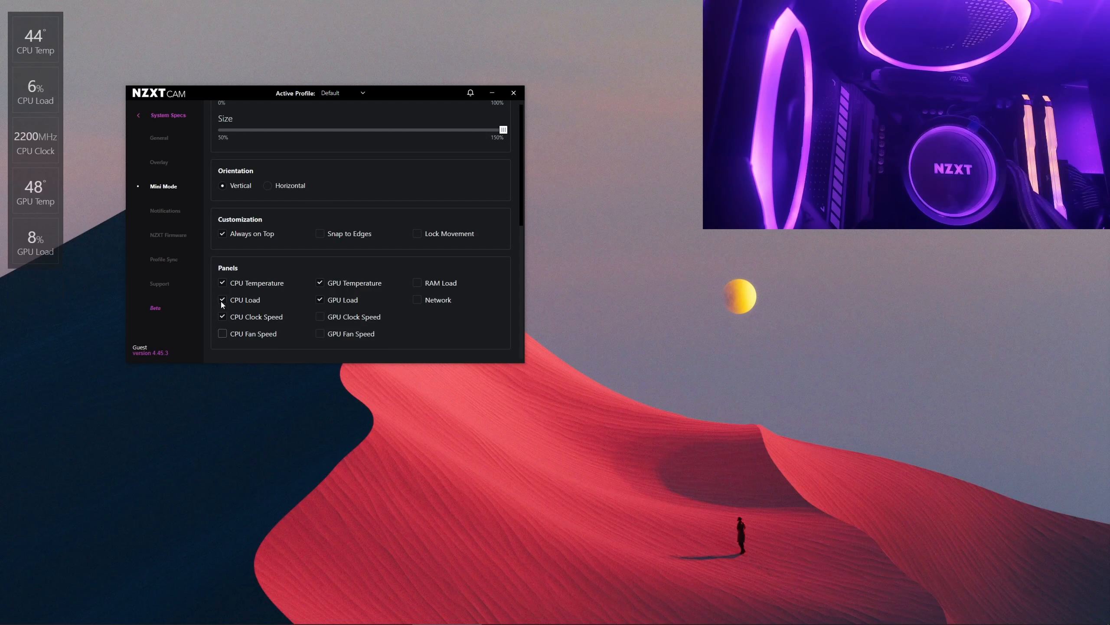
click(223, 299)
- Try the GPU Clock Speed and GPU Fan Speed panels in Mini Mode and turn both off again
click(320, 316)
click(321, 331)
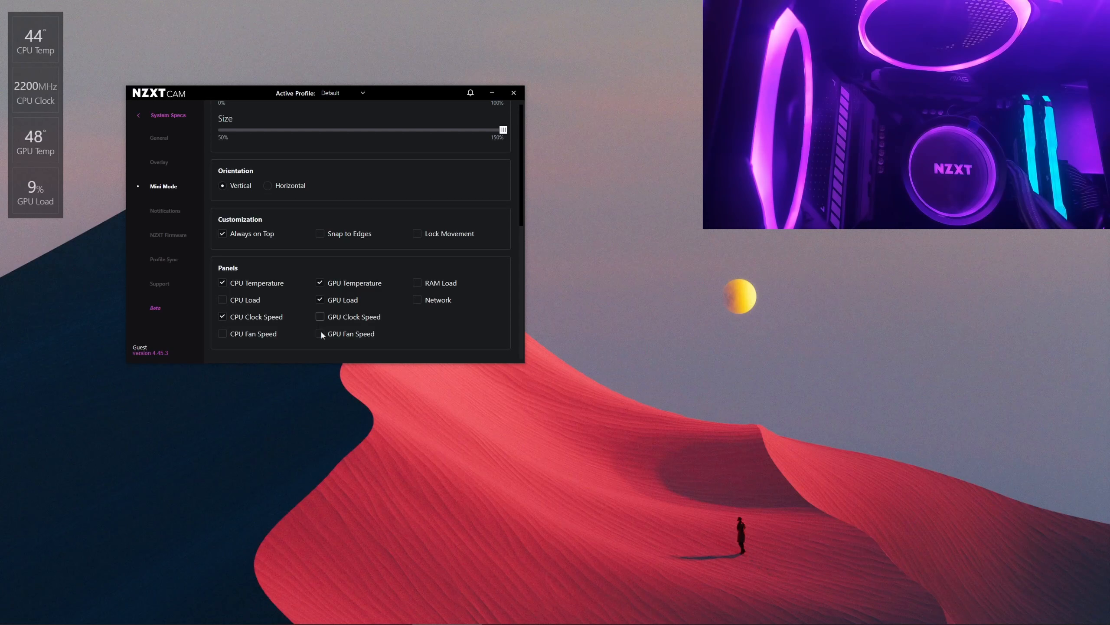
click(322, 320)
click(320, 332)
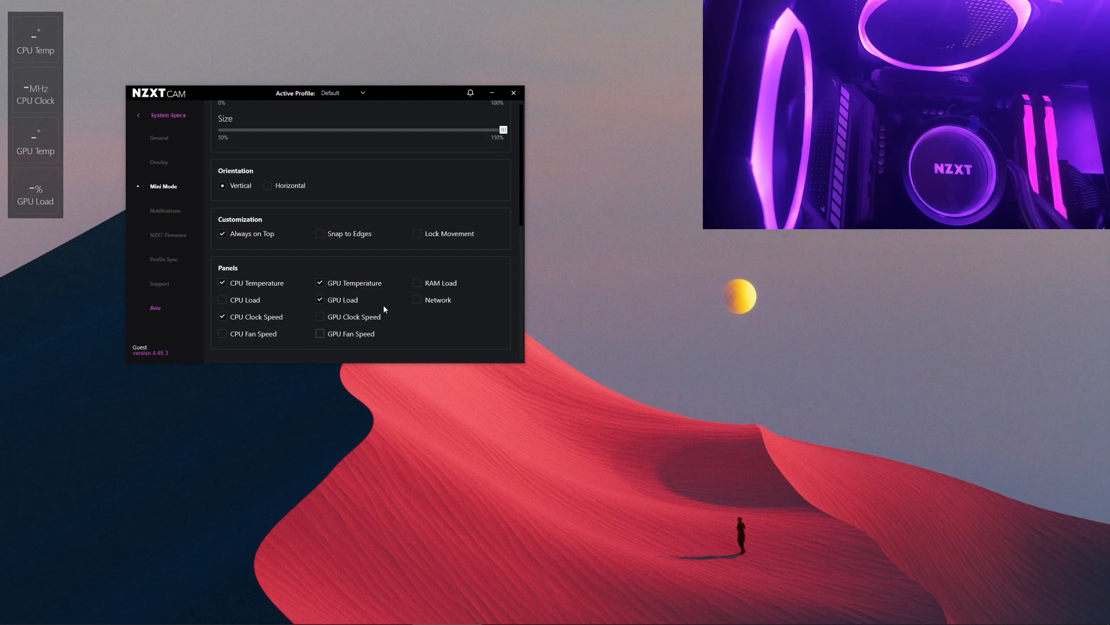
- Try the Network and RAM Load panels in Mini Mode and turn both off again
click(417, 300)
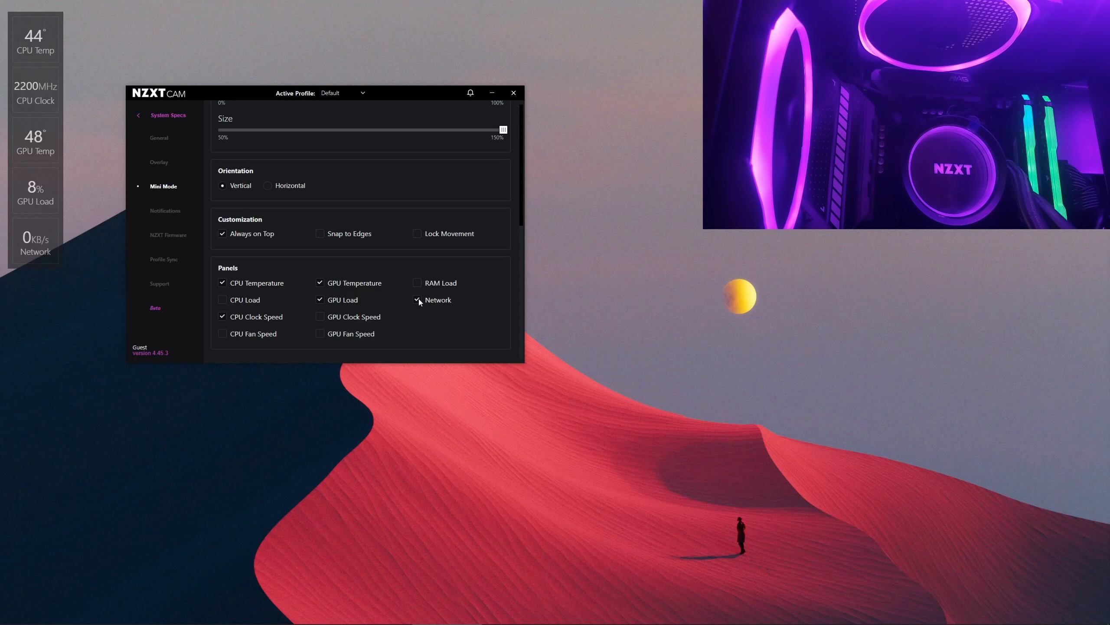
click(419, 301)
click(423, 284)
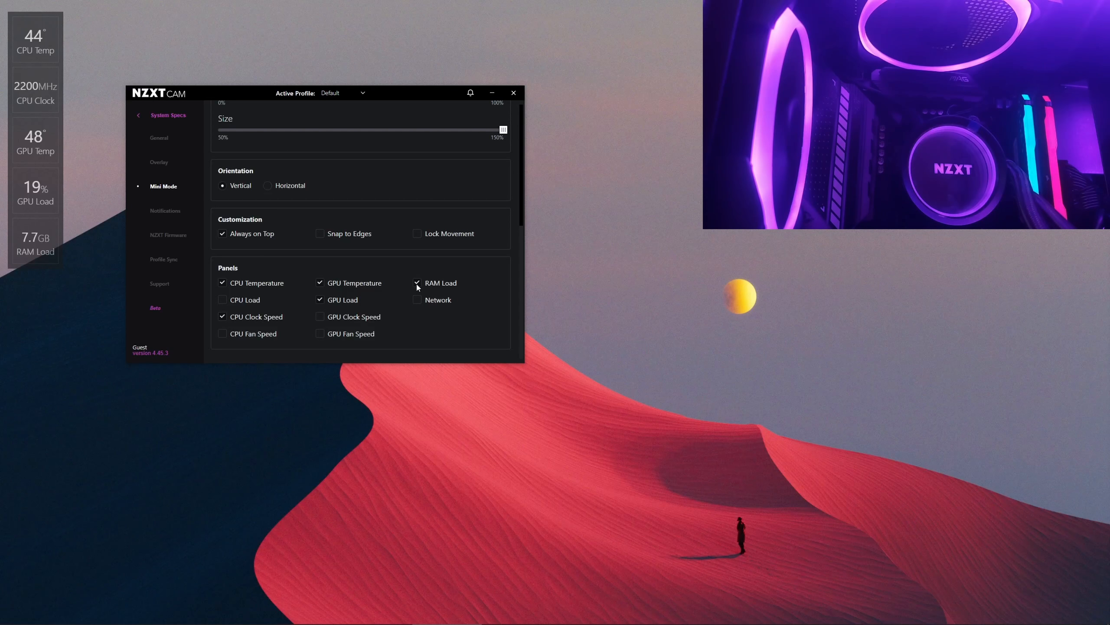
click(416, 283)
- Review the Notifications settings and the NZXT Firmware settings
scroll(227, 227, up, 6)
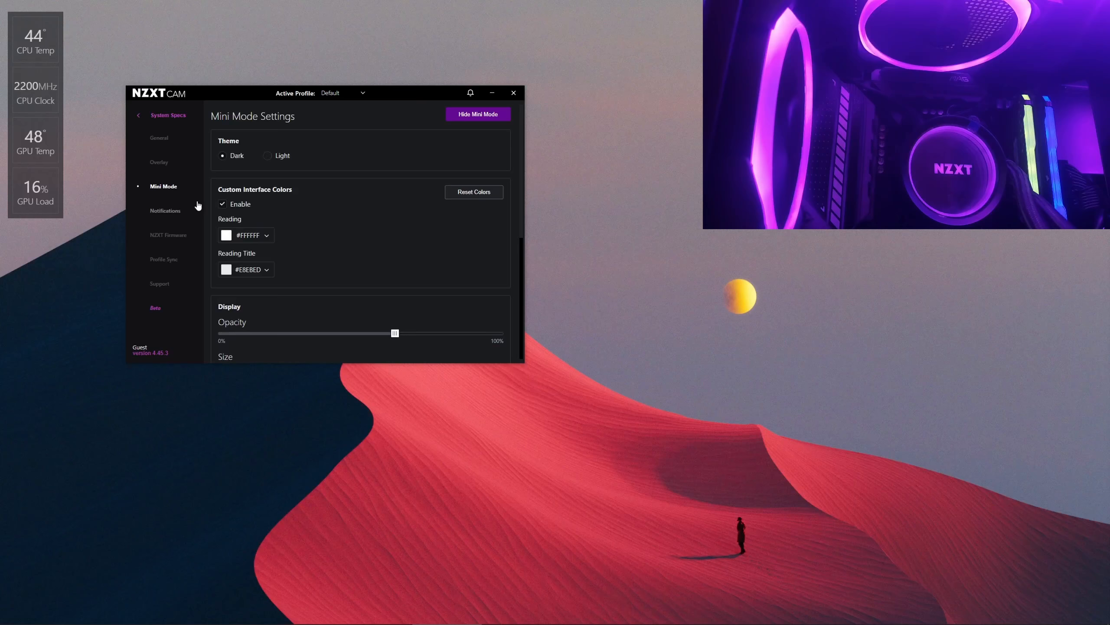
click(165, 211)
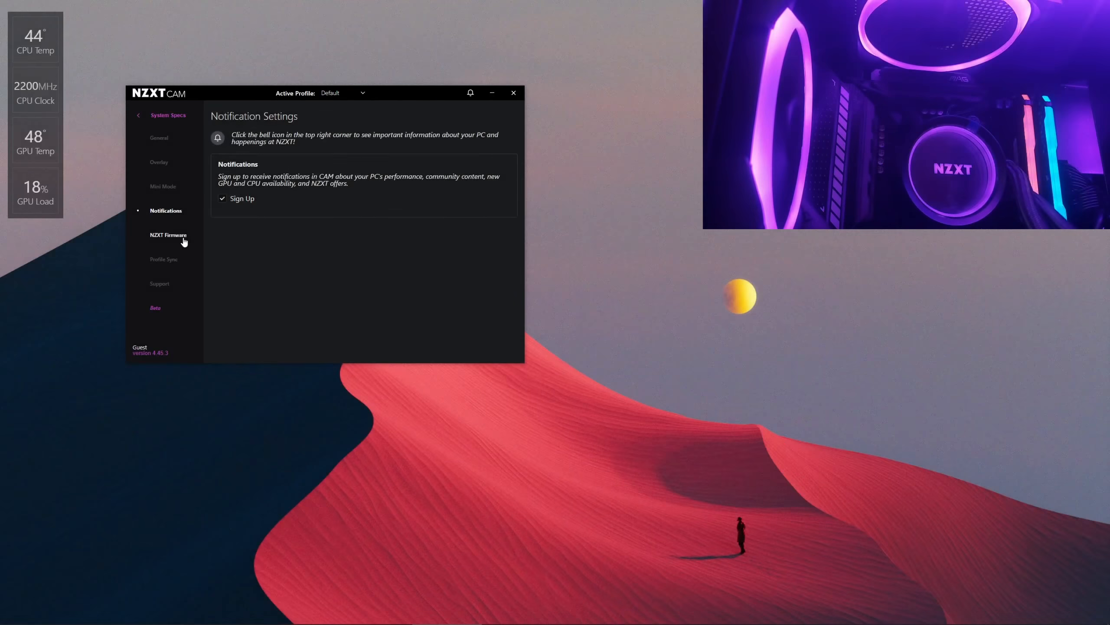
click(170, 237)
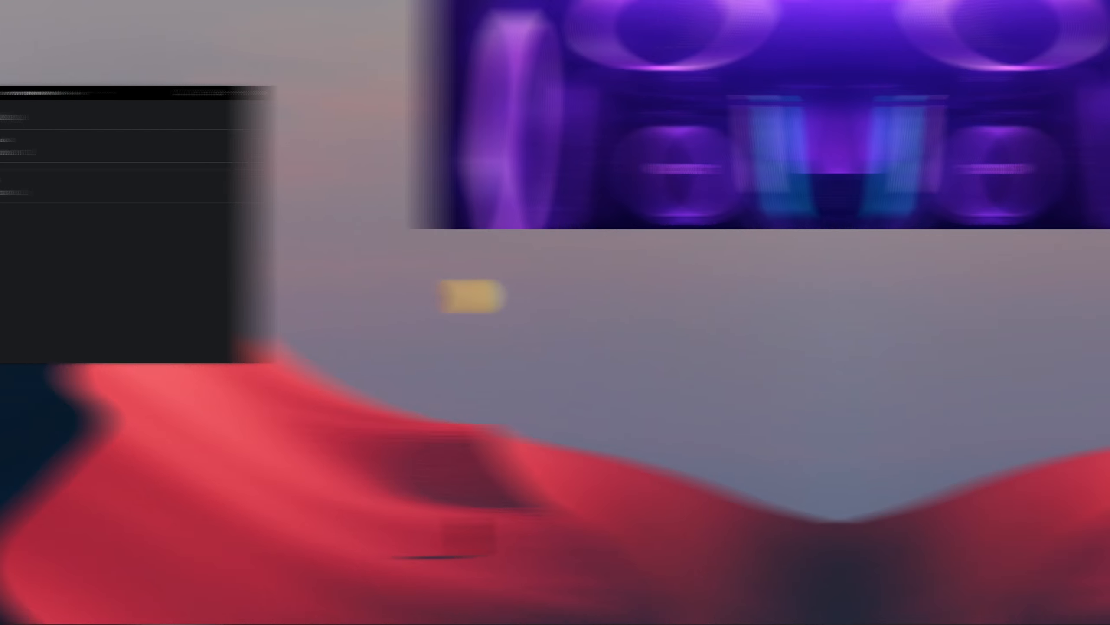
- Open the Profile Sync settings and preview adding a profile, cancelling without saving one
click(164, 259)
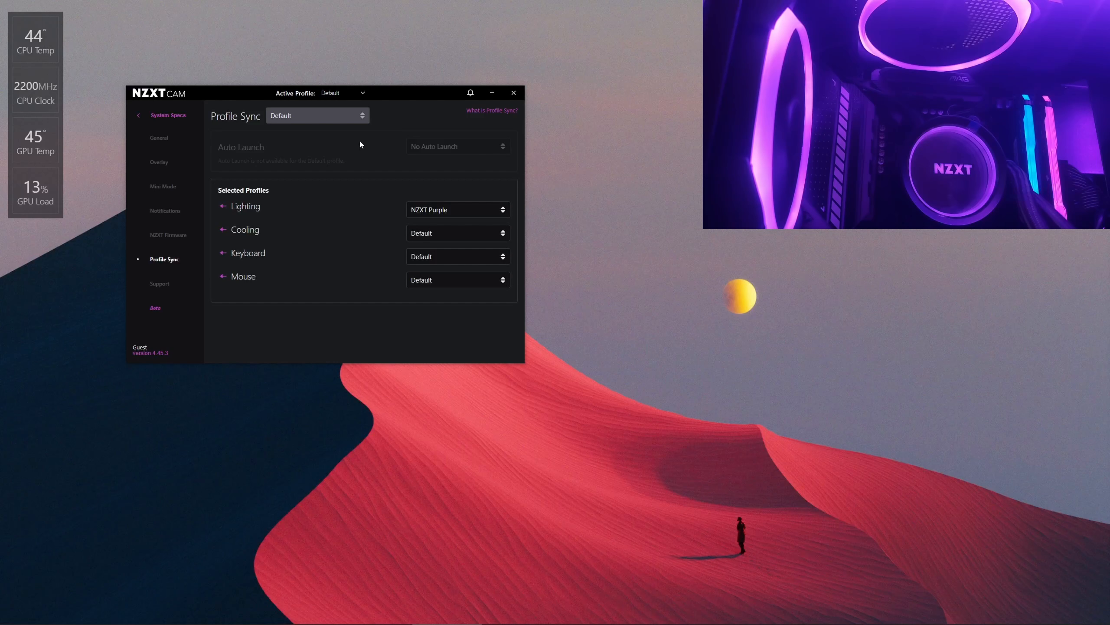
click(353, 116)
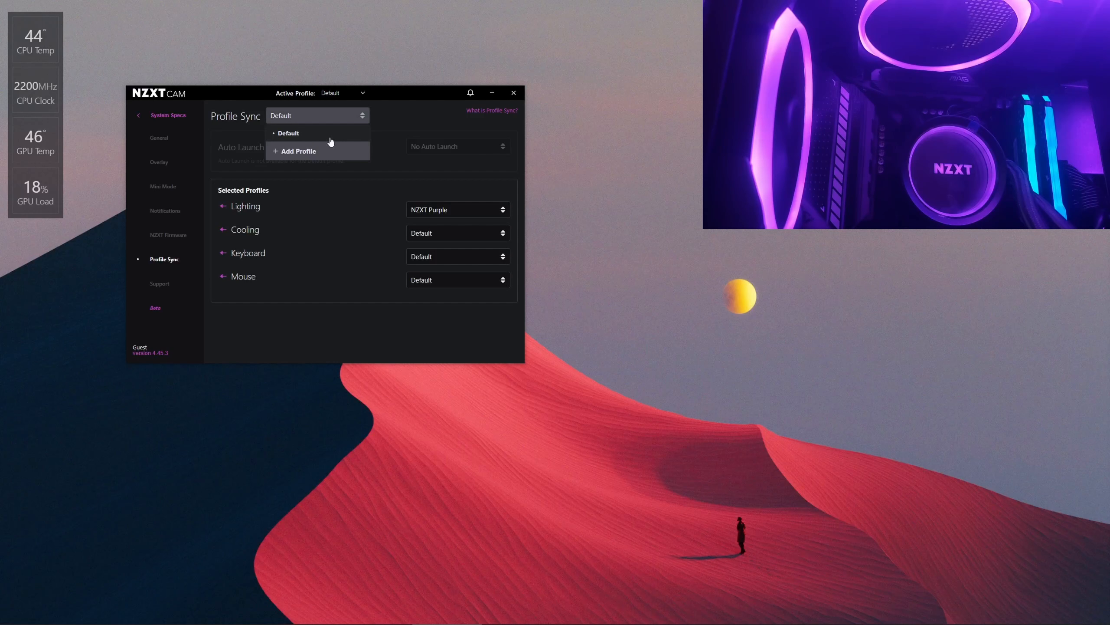
click(317, 152)
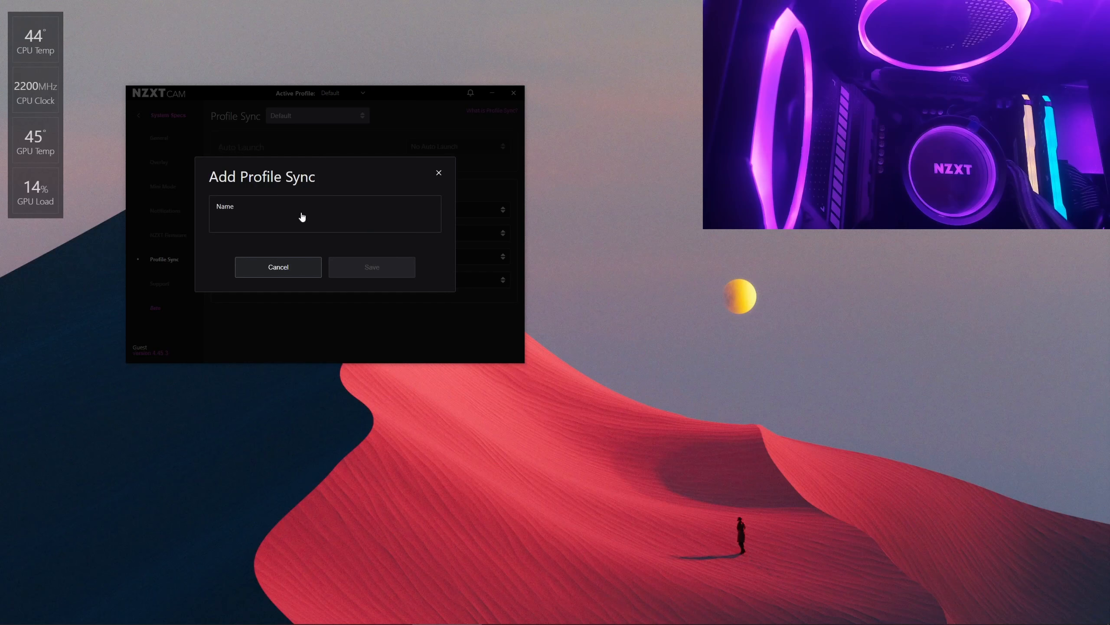
click(285, 271)
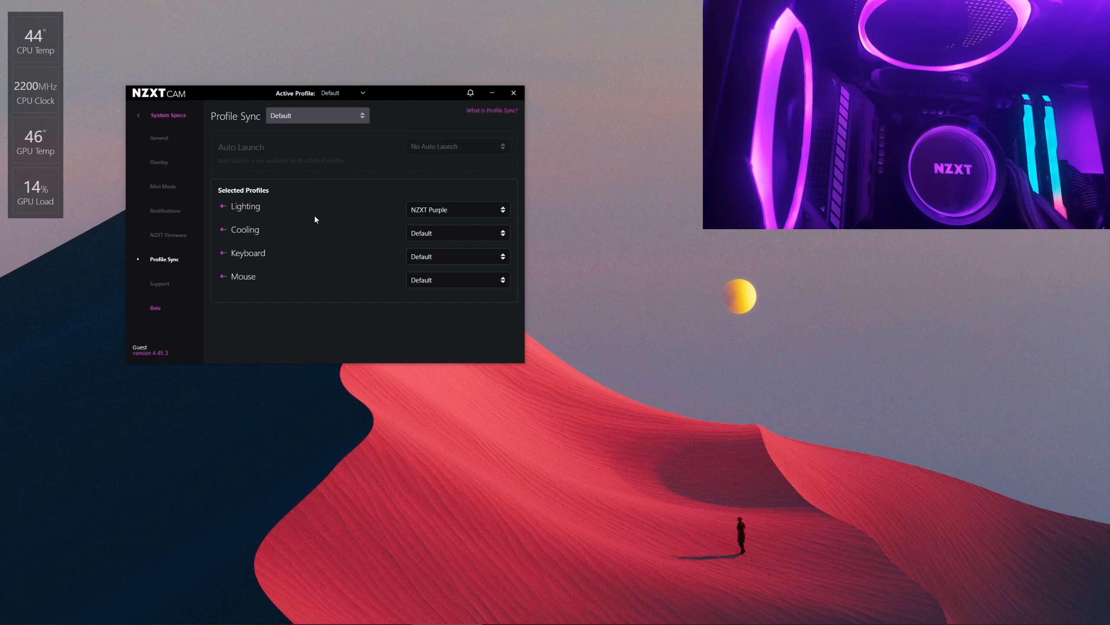
- Examine the profile choices for Lighting, Cooling, Keyboard and Mouse in Profile Sync without changing them
click(456, 210)
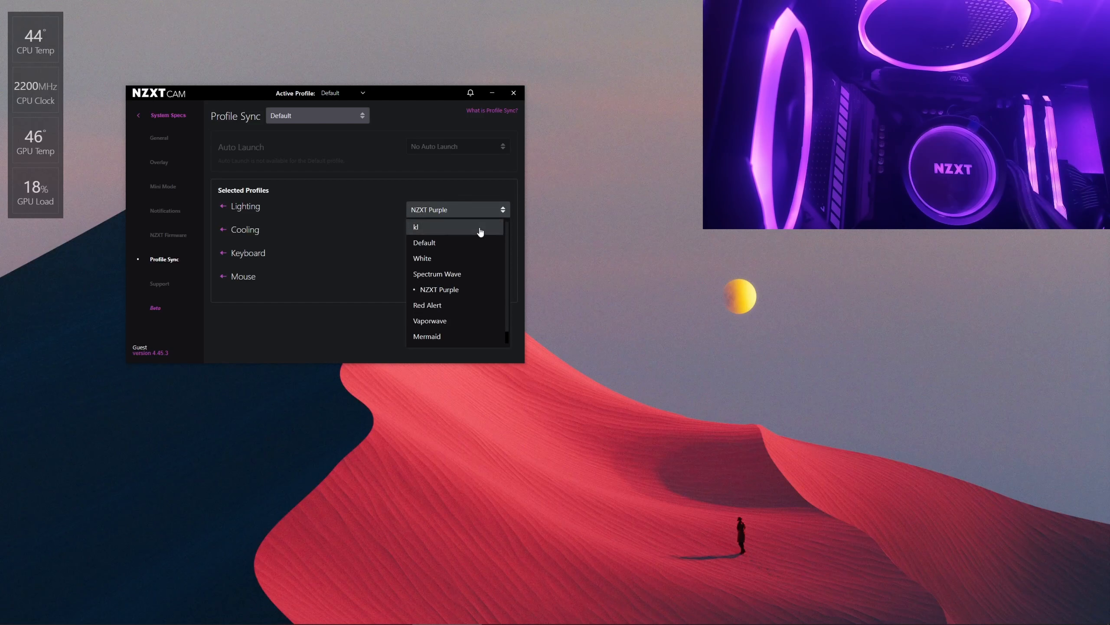
click(362, 194)
click(439, 239)
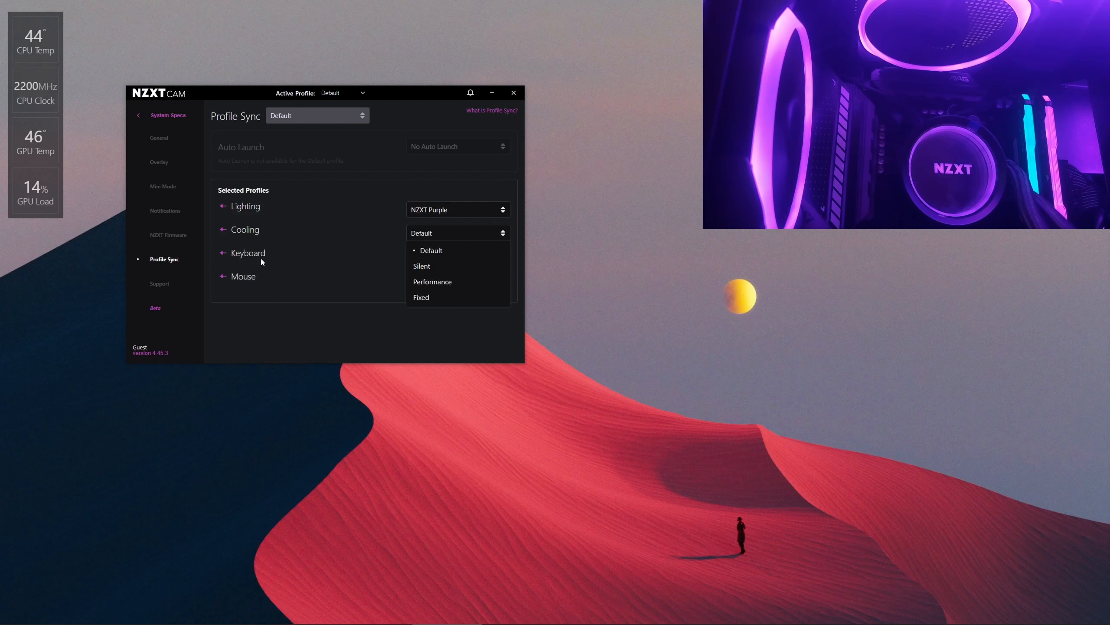
click(409, 257)
click(486, 259)
click(432, 281)
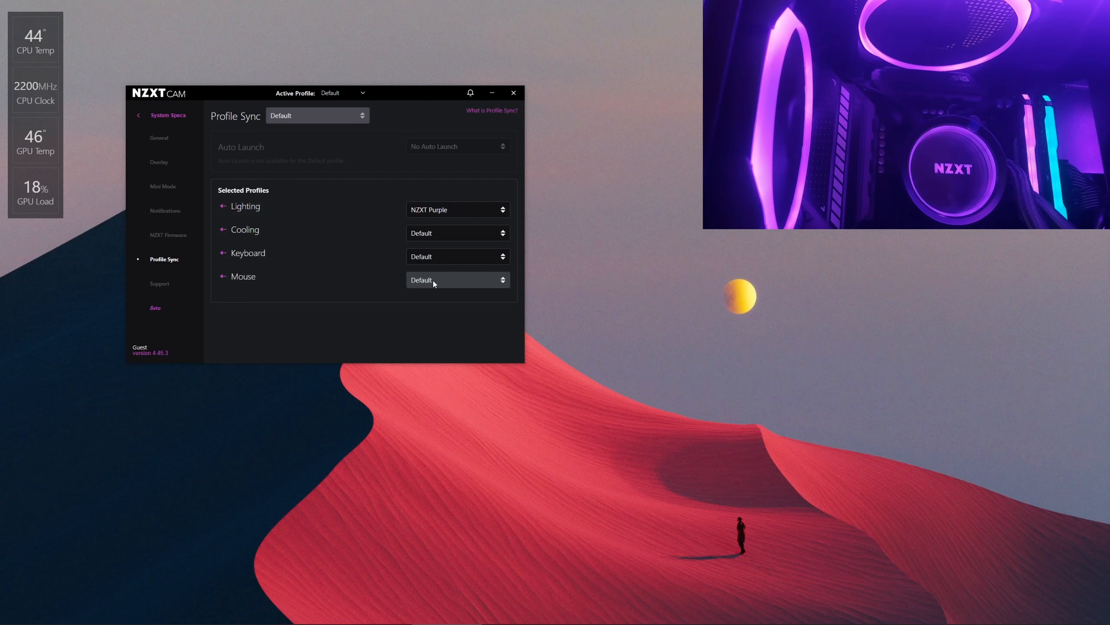
- Open the Support form and check its Related Issue options
click(165, 284)
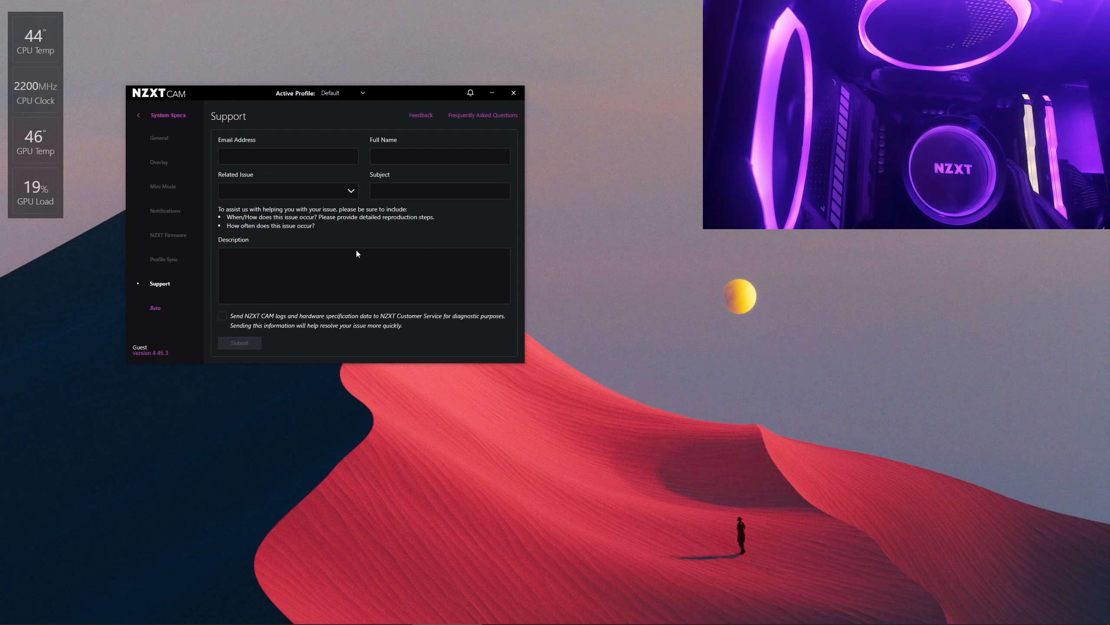
click(347, 193)
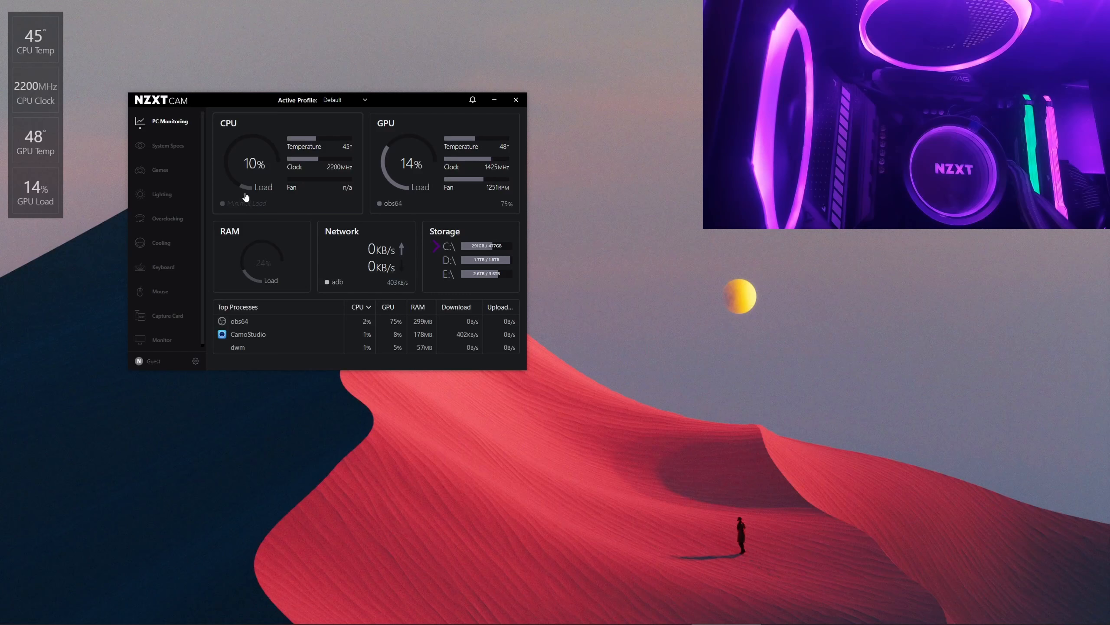
- Examine the CPU and GPU detail pages in PC Monitoring and return to the overview
click(316, 208)
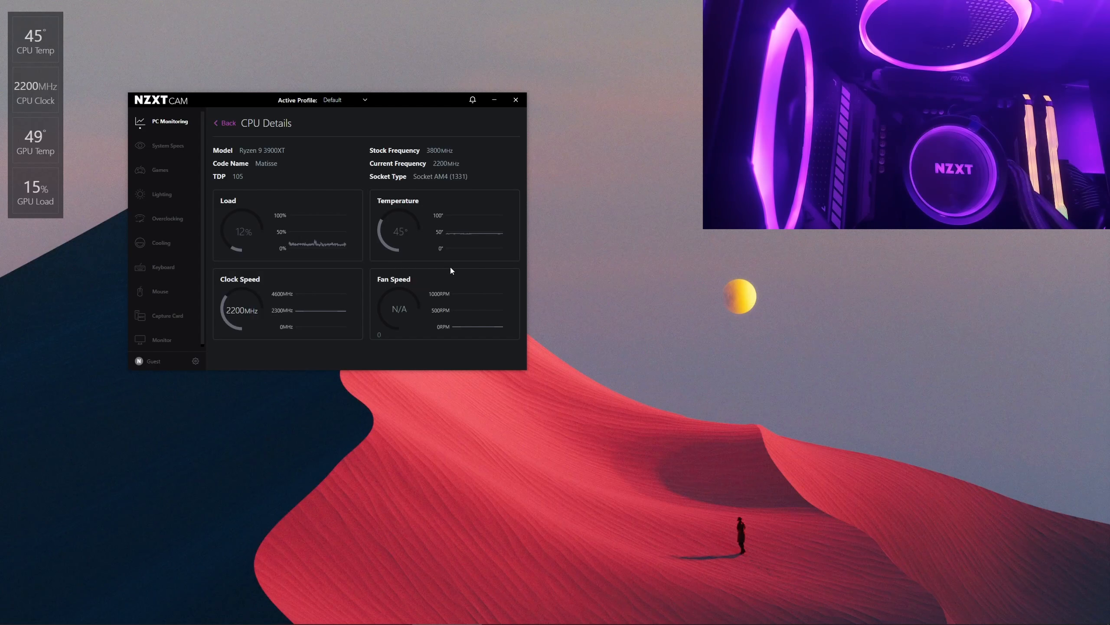
click(225, 124)
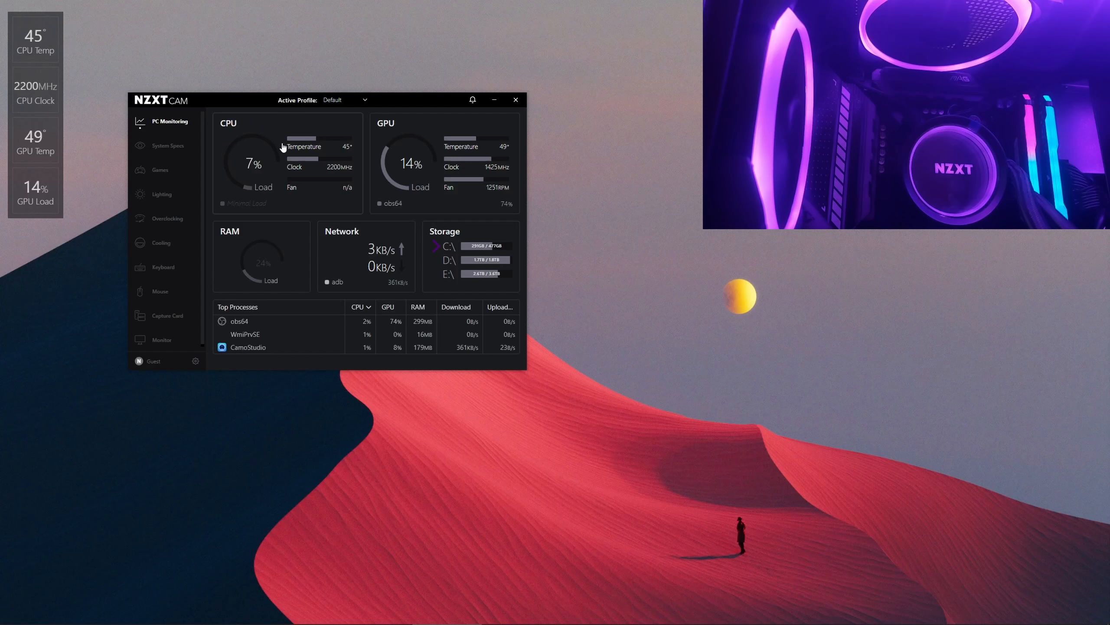
click(431, 134)
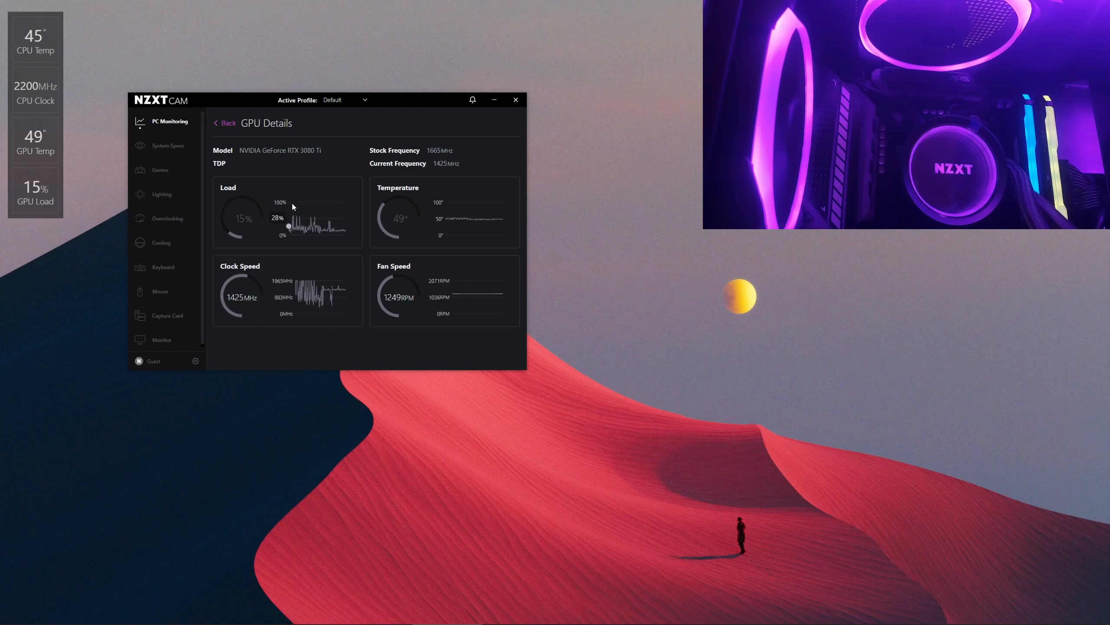
mouse_move(307, 228)
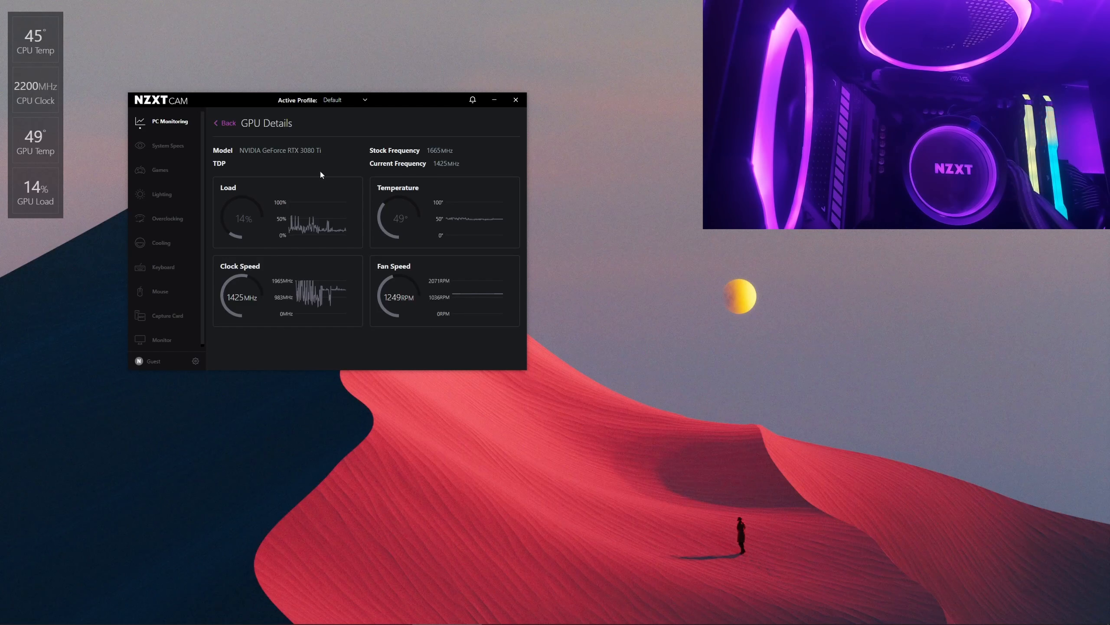
click(228, 124)
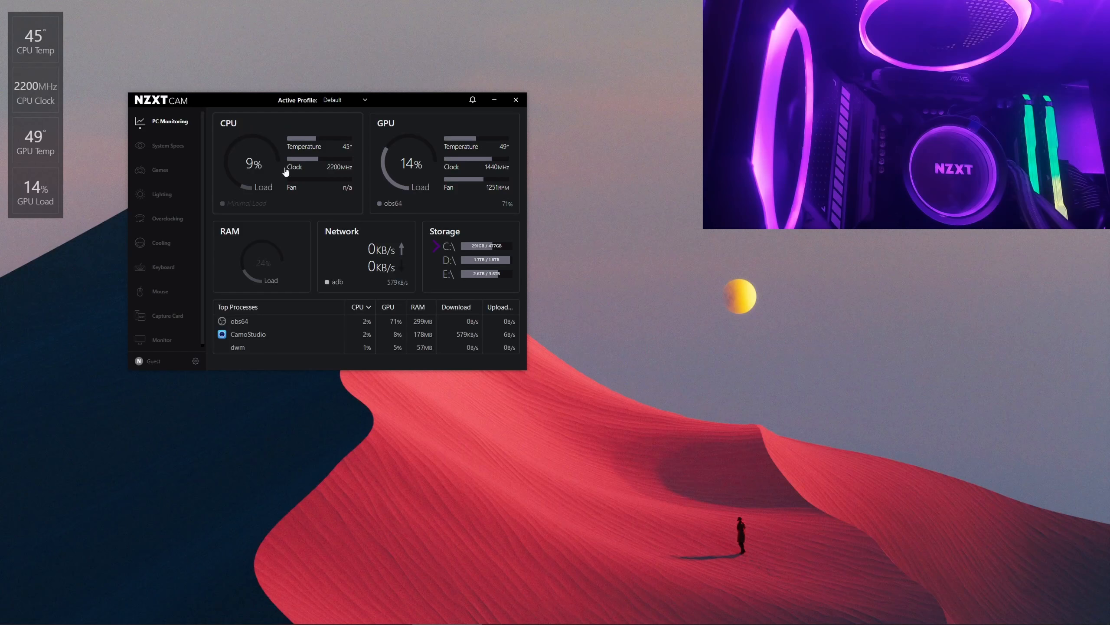
- Examine the RAM and Network detail pages in PC Monitoring and return to the overview
click(275, 243)
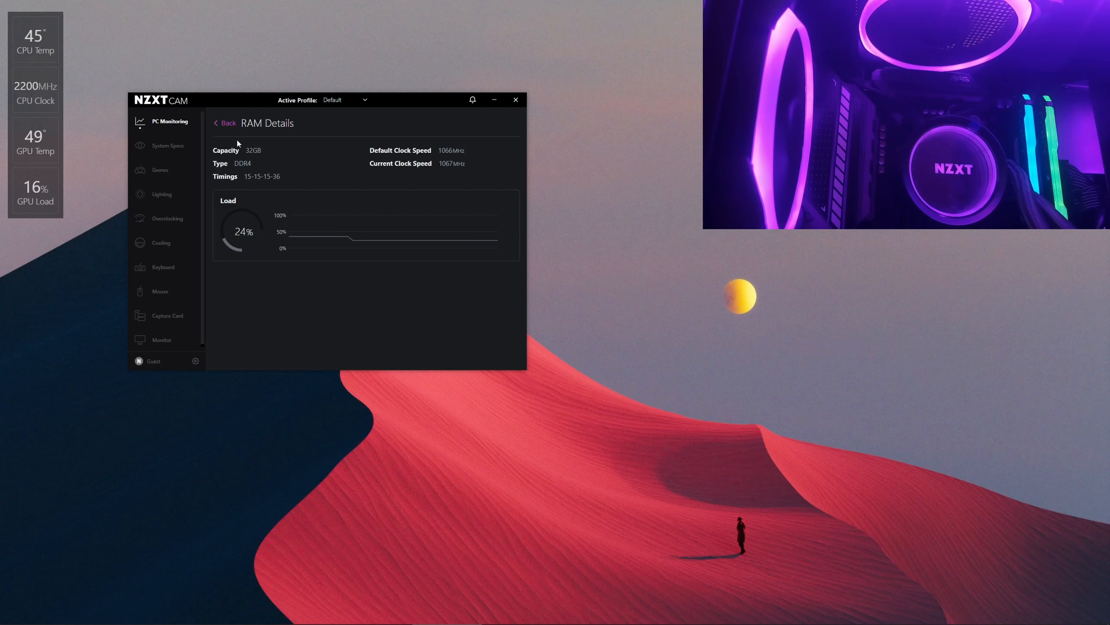
click(228, 125)
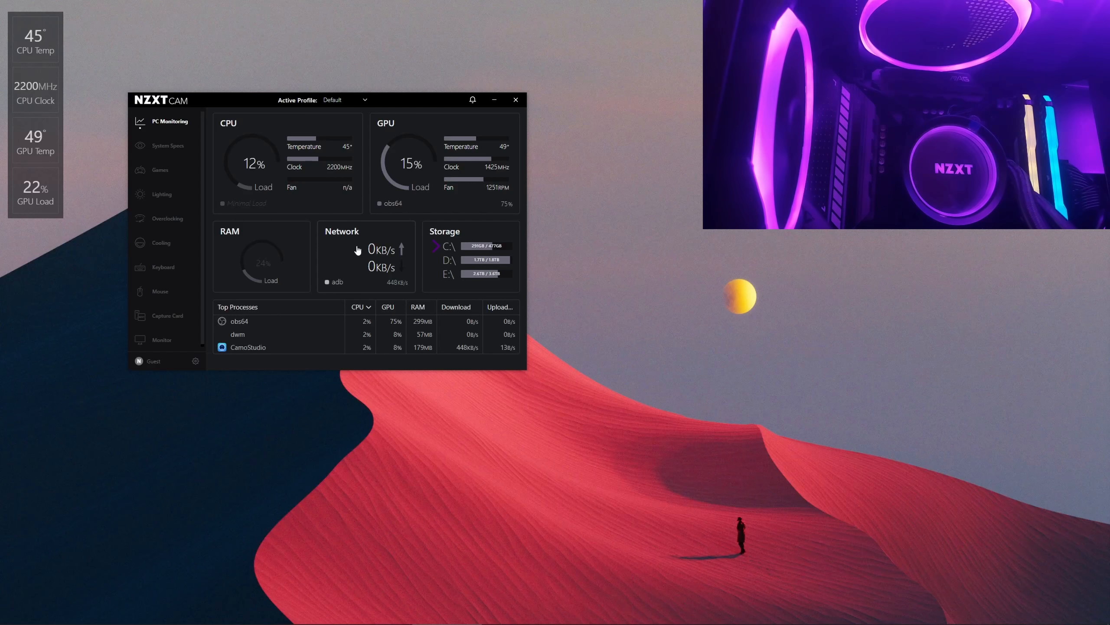
click(356, 247)
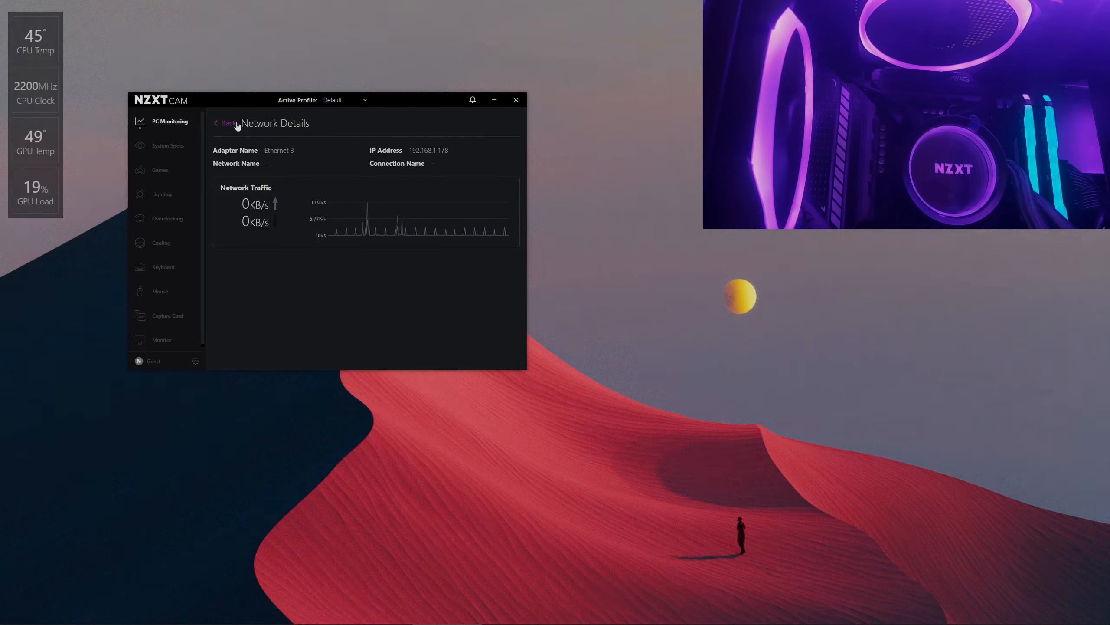
click(226, 123)
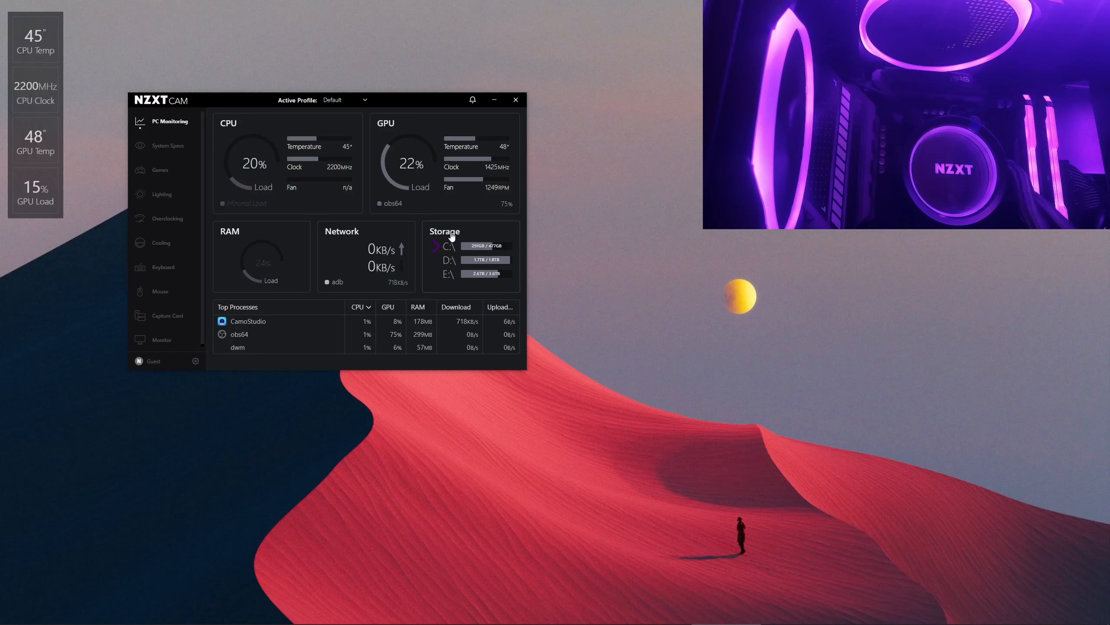
- Examine the drives listed on the Storage detail page in PC Monitoring and return to the overview
click(480, 234)
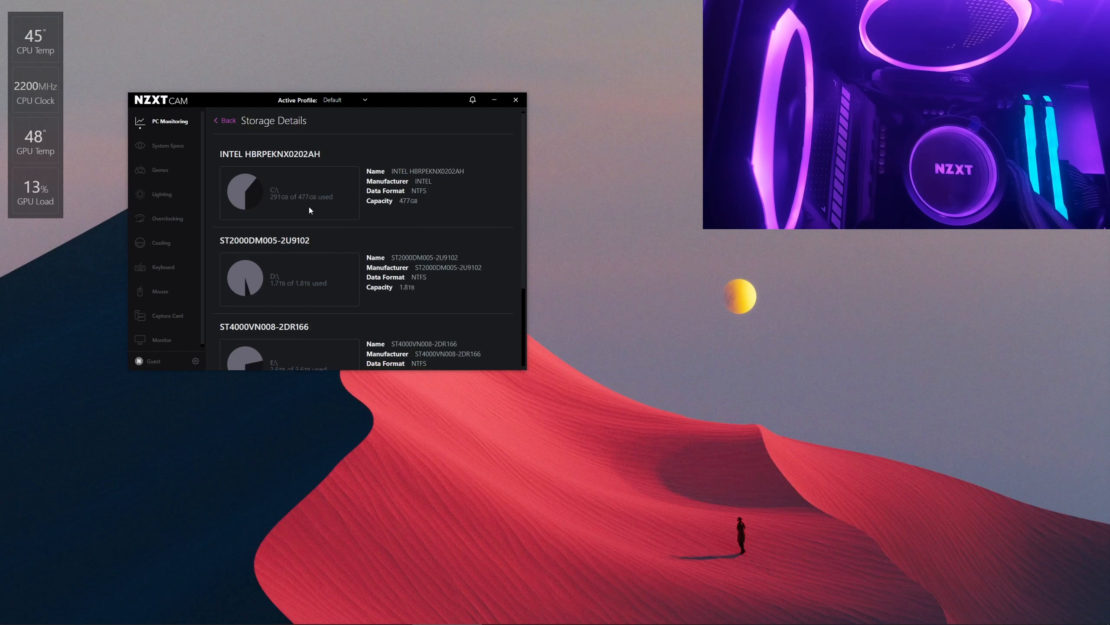
scroll(311, 206, down, 2)
scroll(317, 211, up, 2)
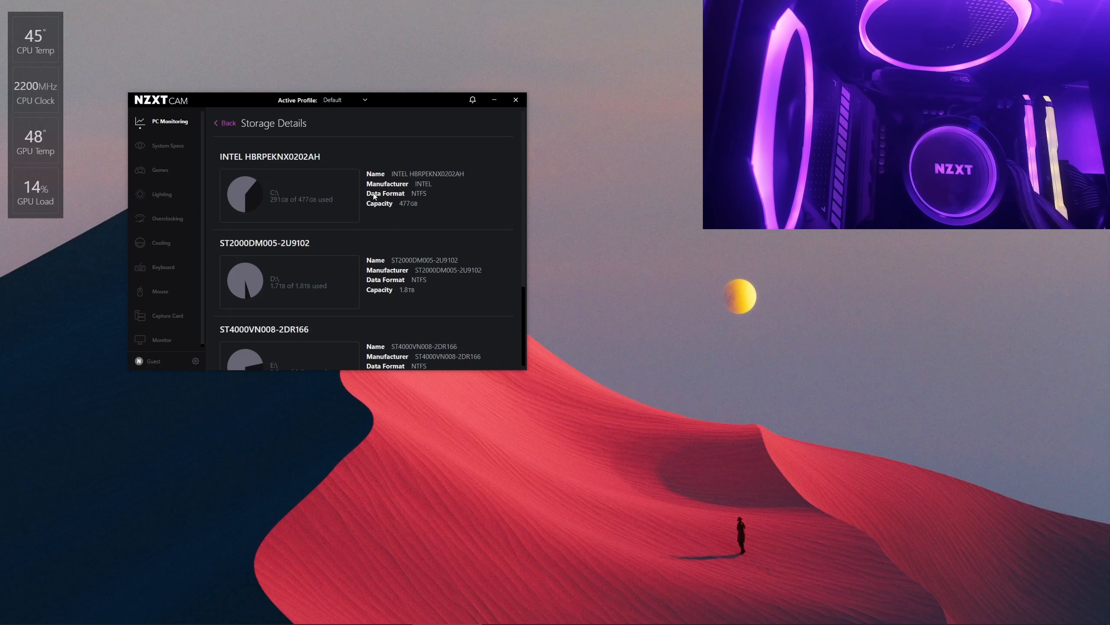
scroll(315, 175, down, 3)
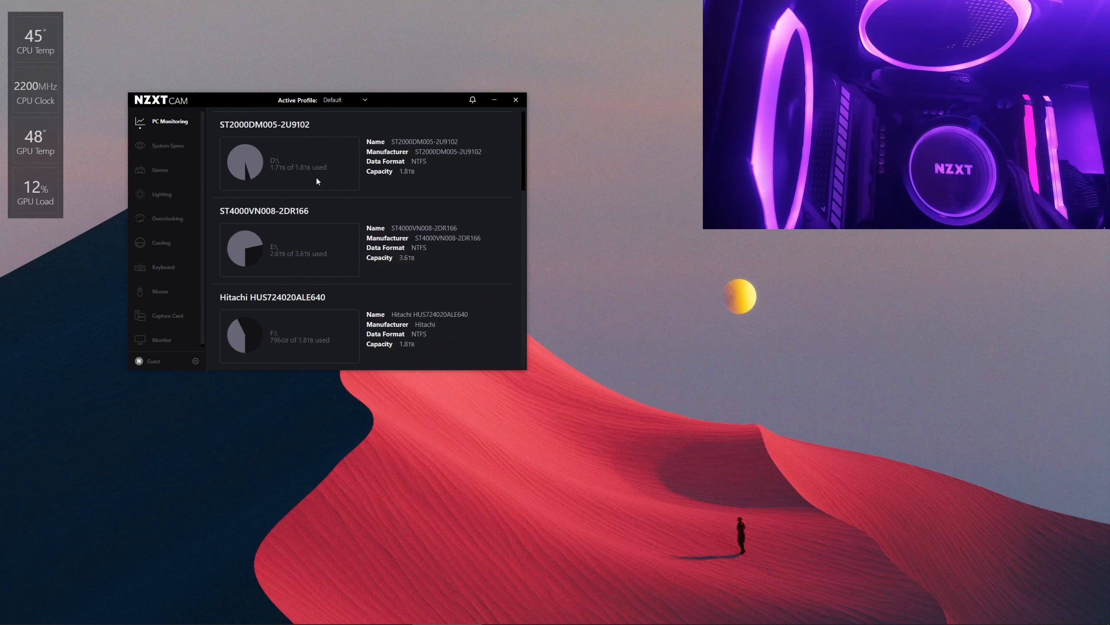
scroll(316, 175, up, 3)
scroll(332, 219, down, 3)
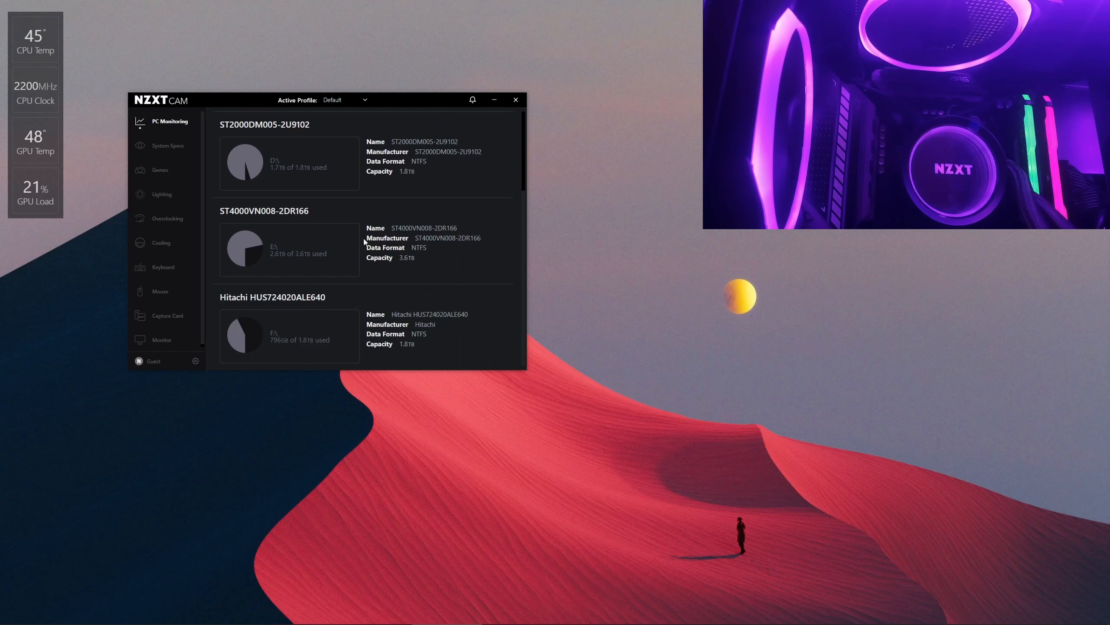
scroll(342, 170, up, 3)
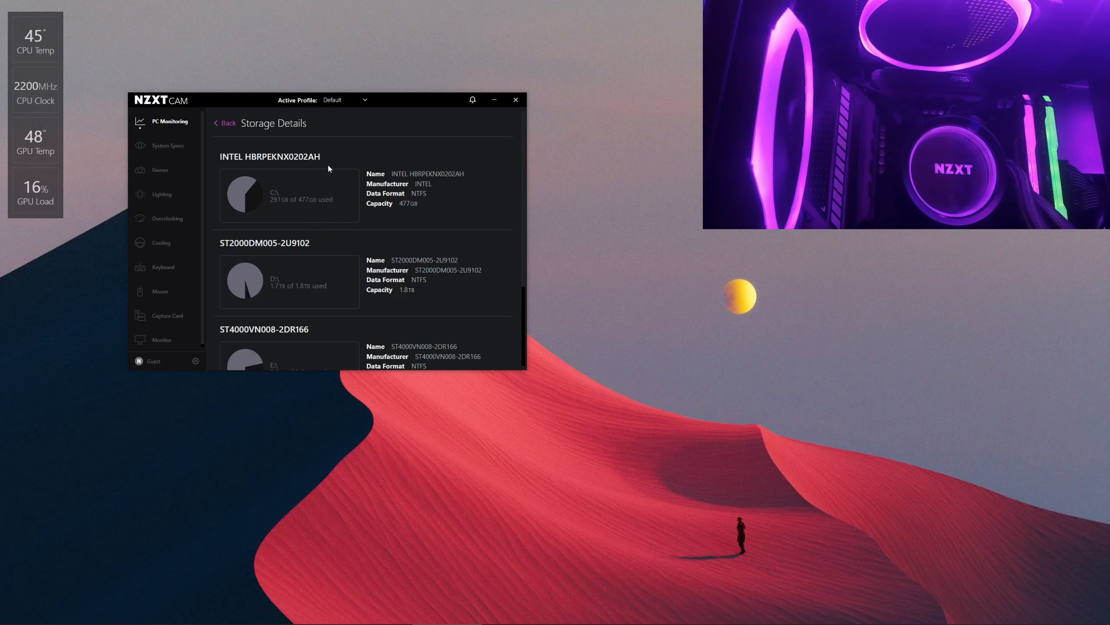
click(234, 126)
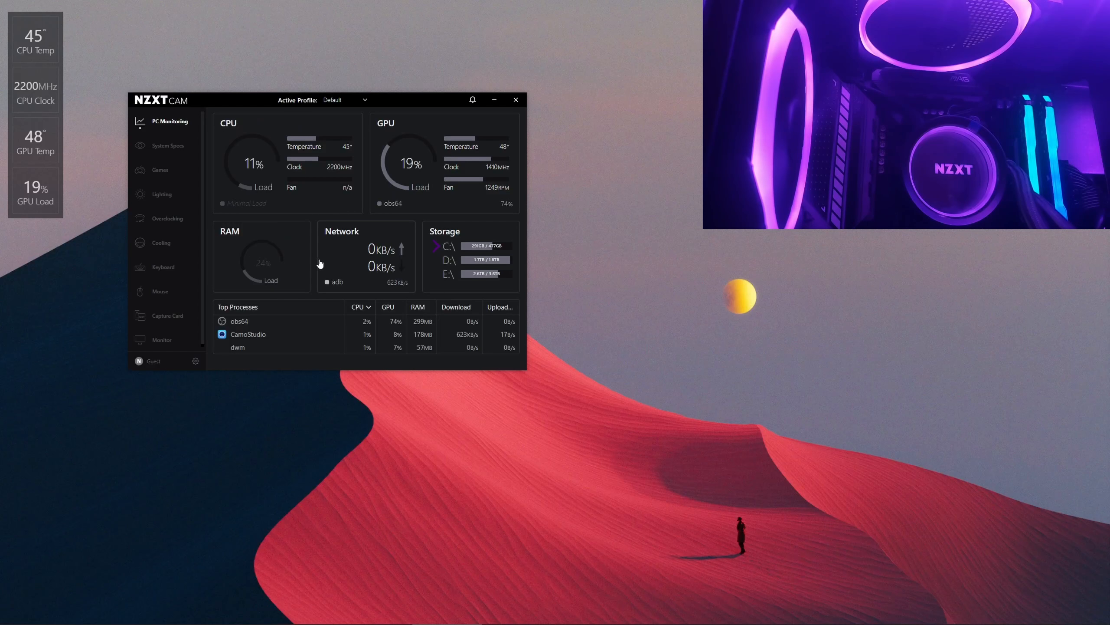
- Sort the Top Processes list by process name in descending order
click(298, 306)
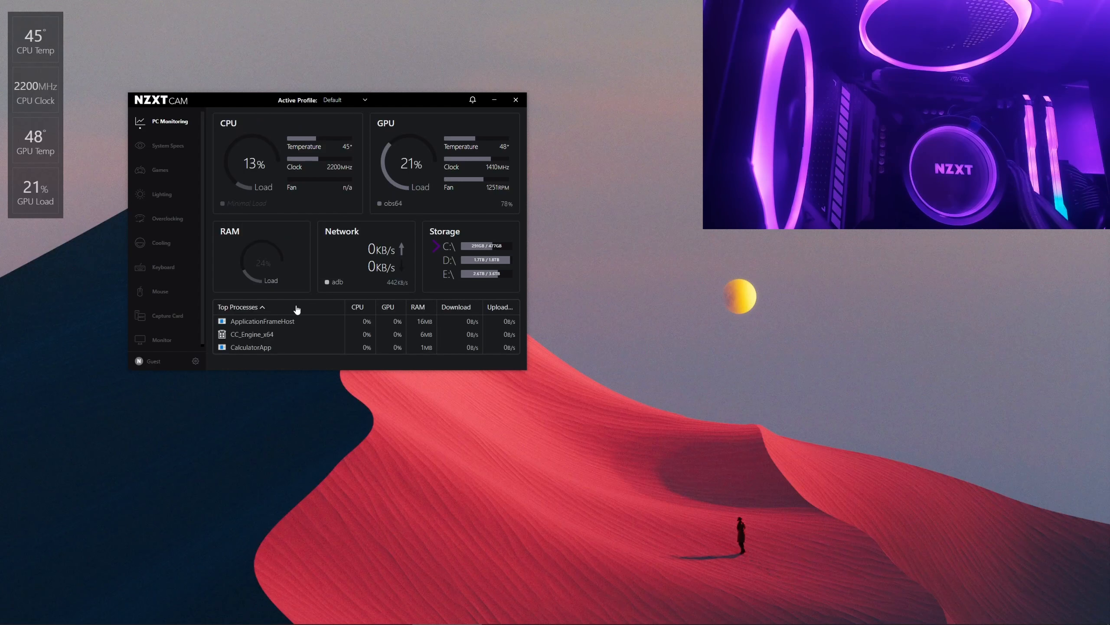
click(260, 308)
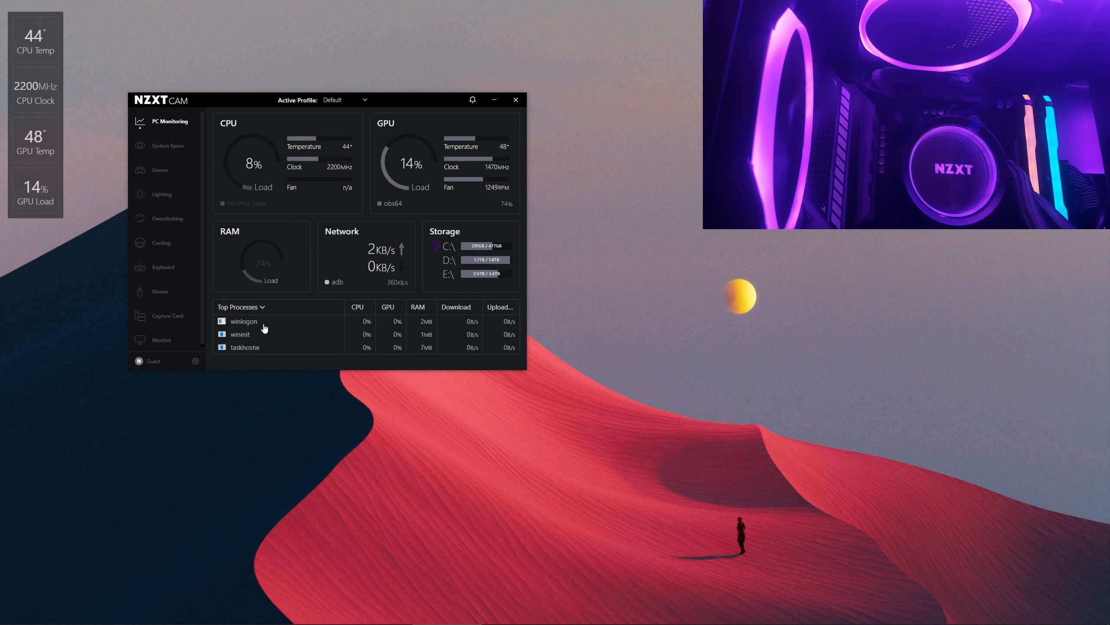
- Open System Specs and download the shareable specs image as a PNG to the Desktop
click(182, 147)
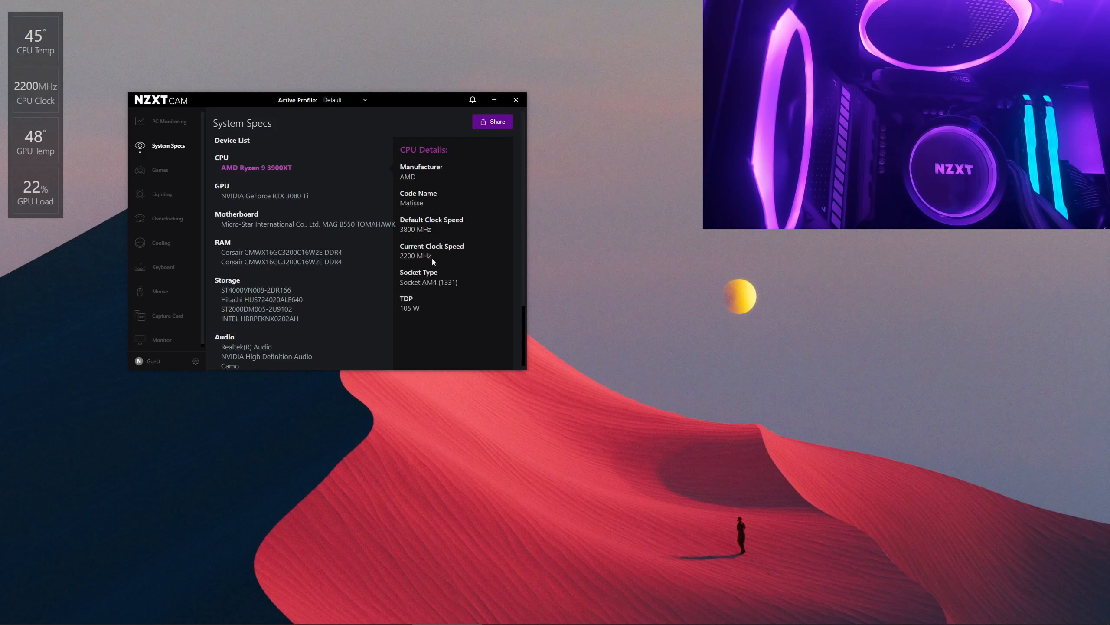
click(497, 123)
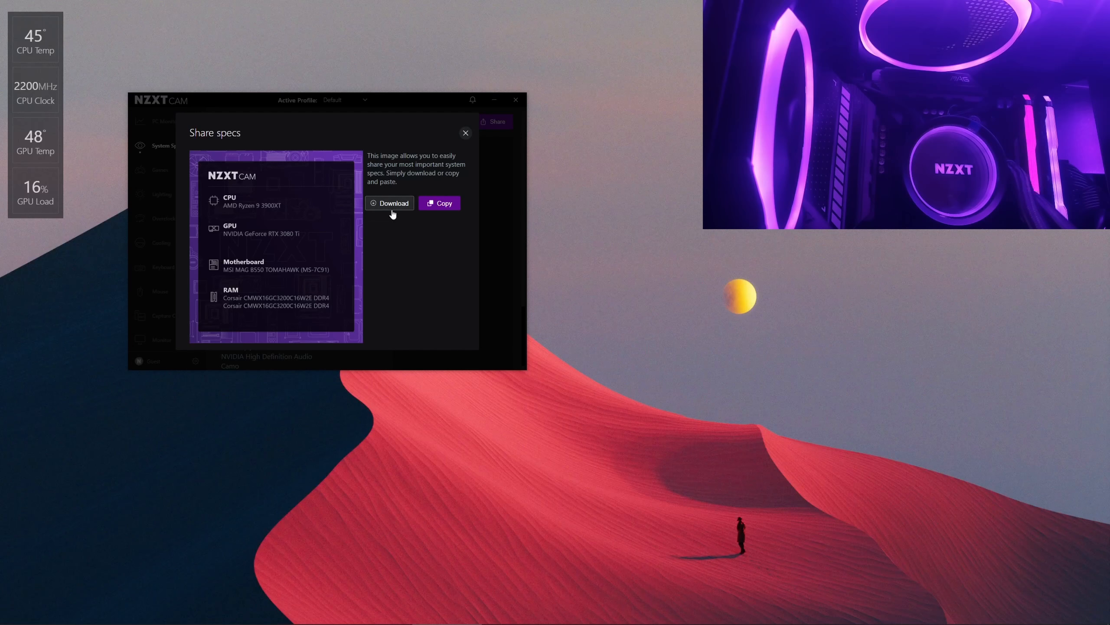
click(392, 209)
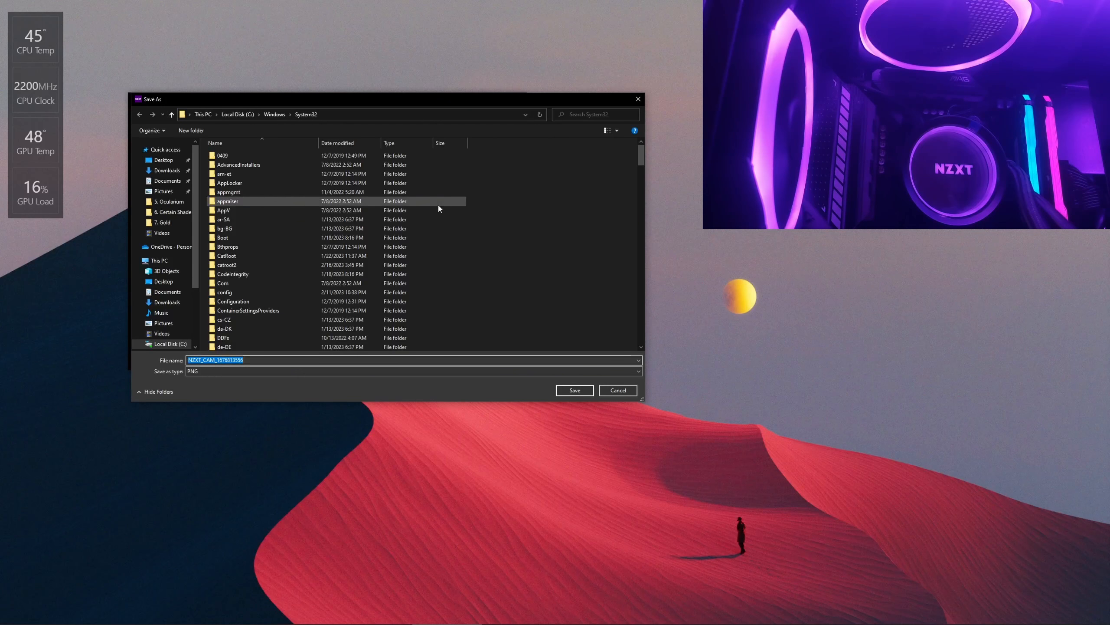
click(163, 160)
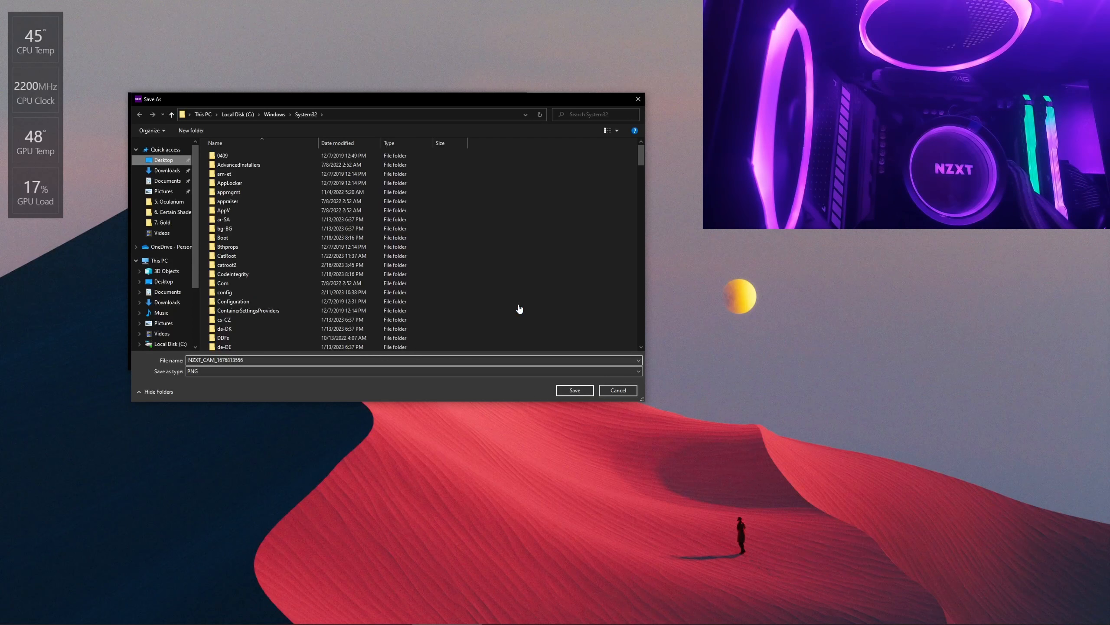
click(574, 390)
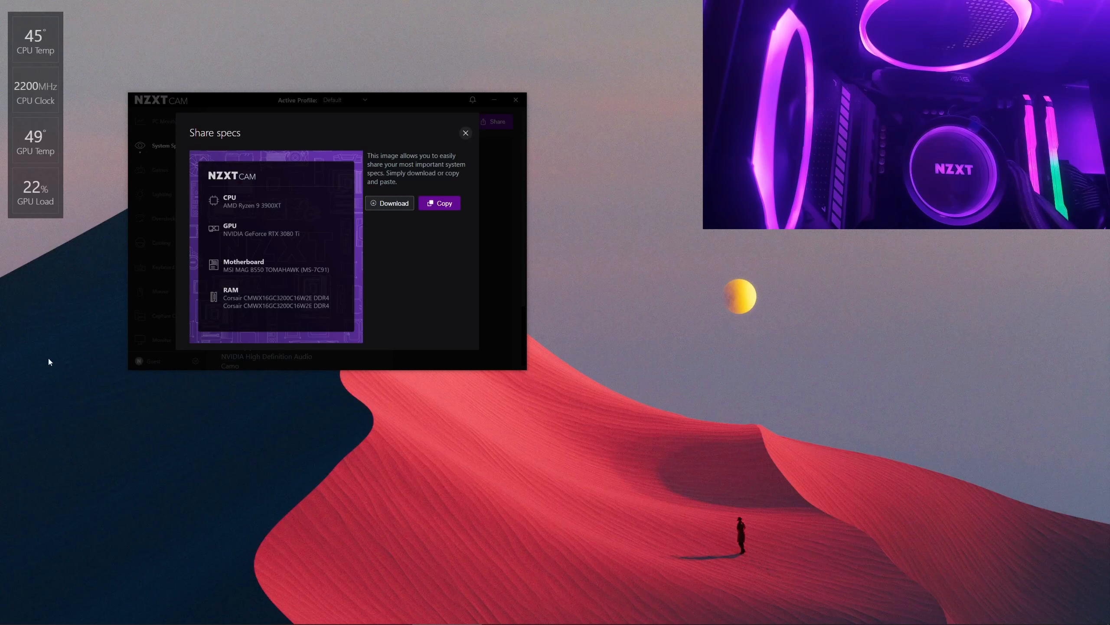
- Open the Desktop folder in File Explorer and view the downloaded specs image
click(149, 616)
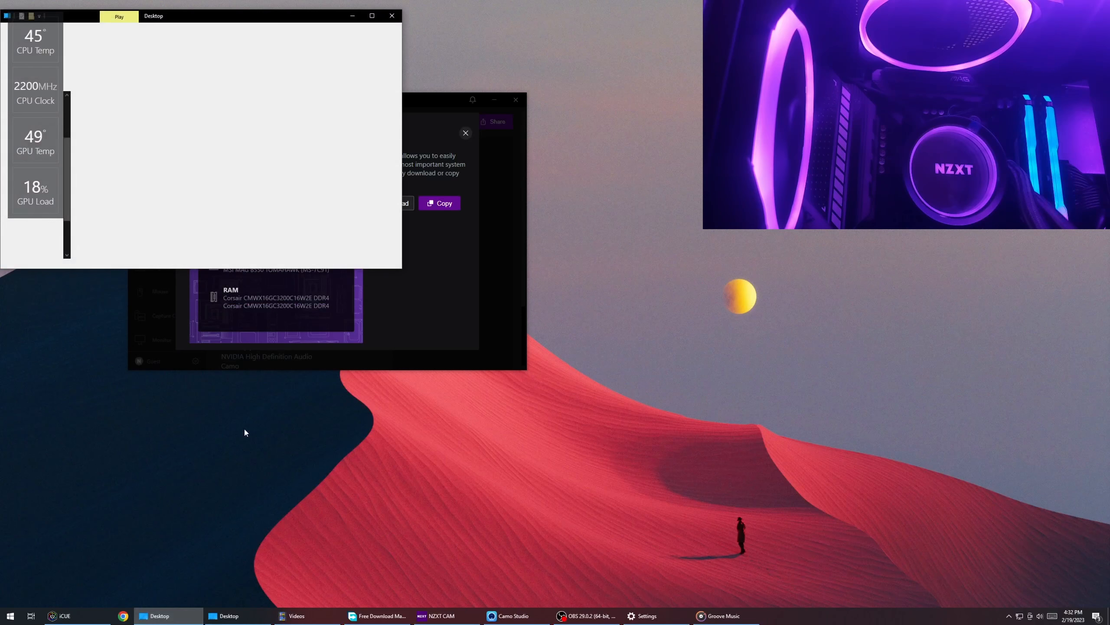
scroll(323, 214, down, 2)
double_click(365, 218)
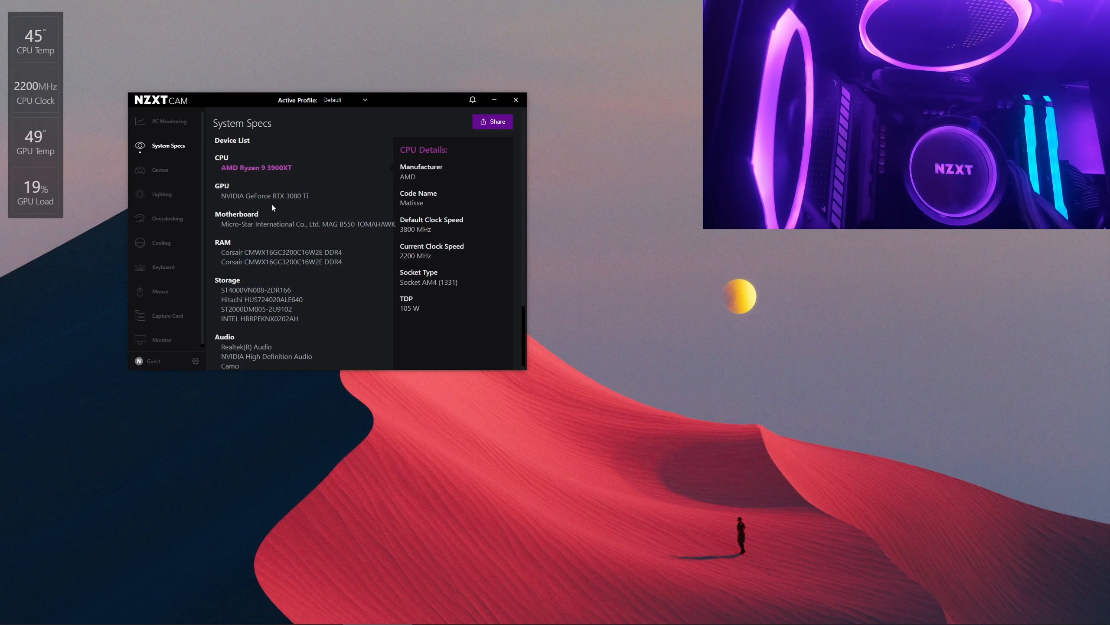
- Examine the GPU, motherboard and first RAM module details in System Specs
click(258, 195)
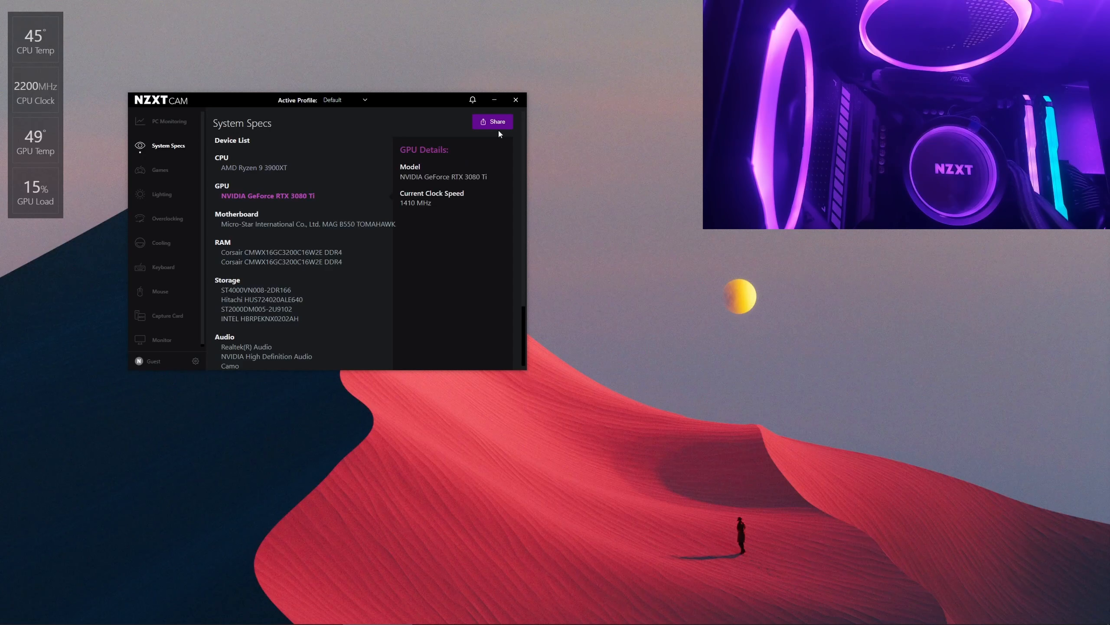
click(278, 225)
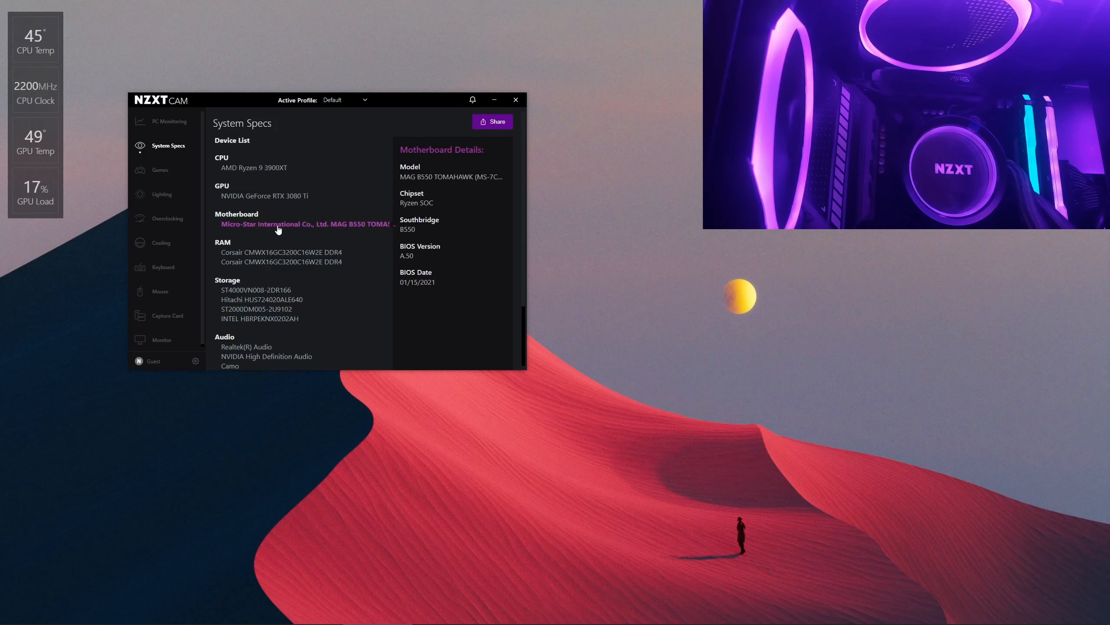
scroll(259, 230, down, 1)
click(283, 210)
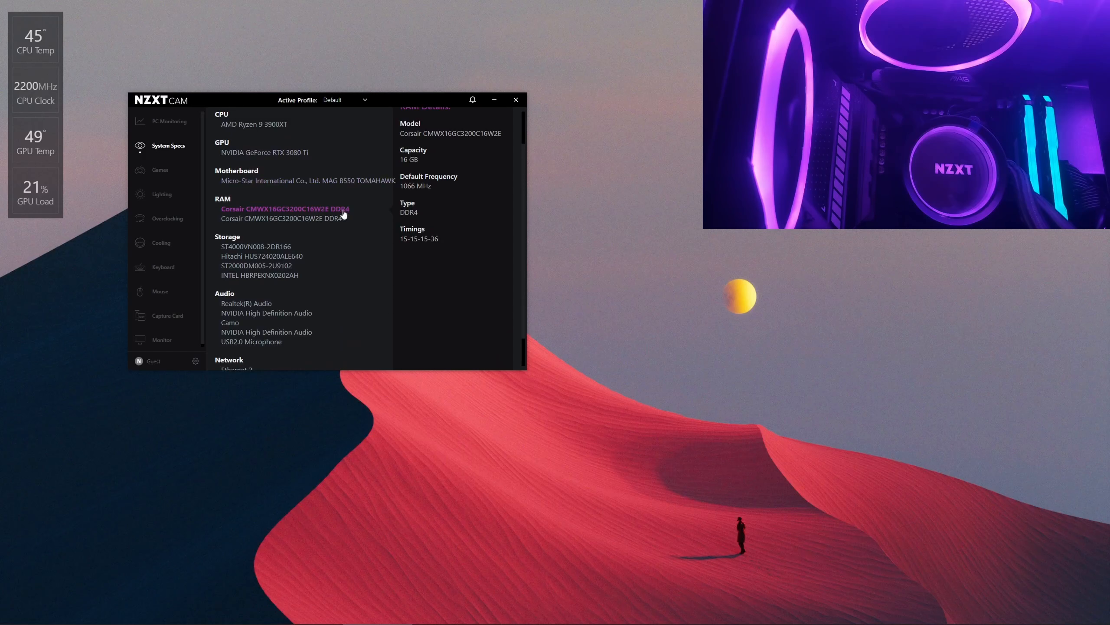
scroll(396, 218, up, 1)
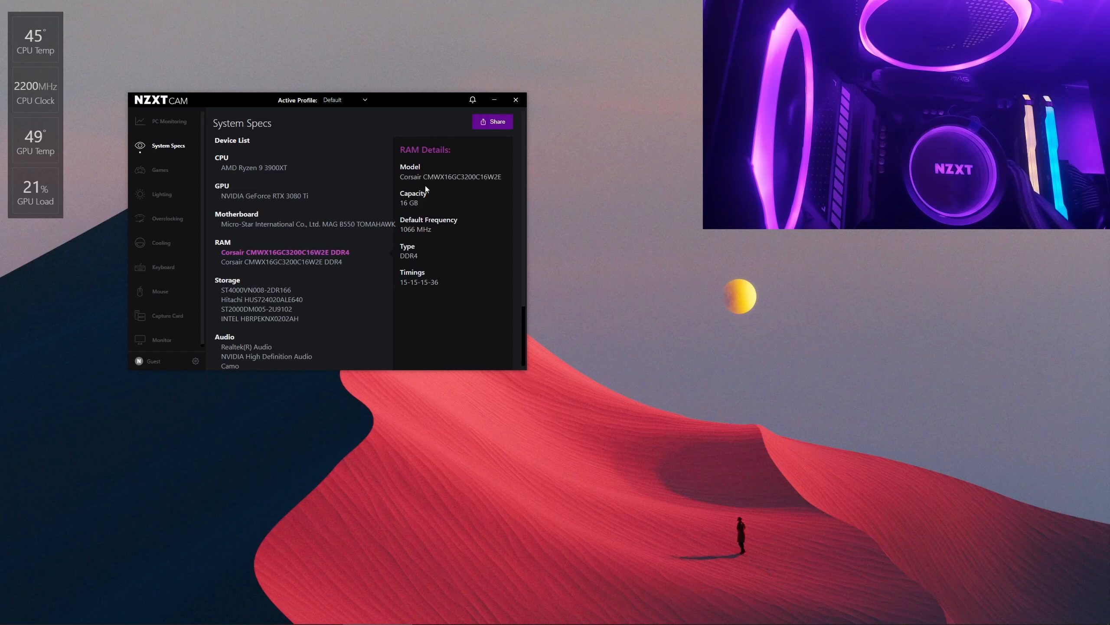
- Examine the storage drive and audio device details in System Specs, ending with the USB2.0 Microphone
scroll(294, 222, down, 1)
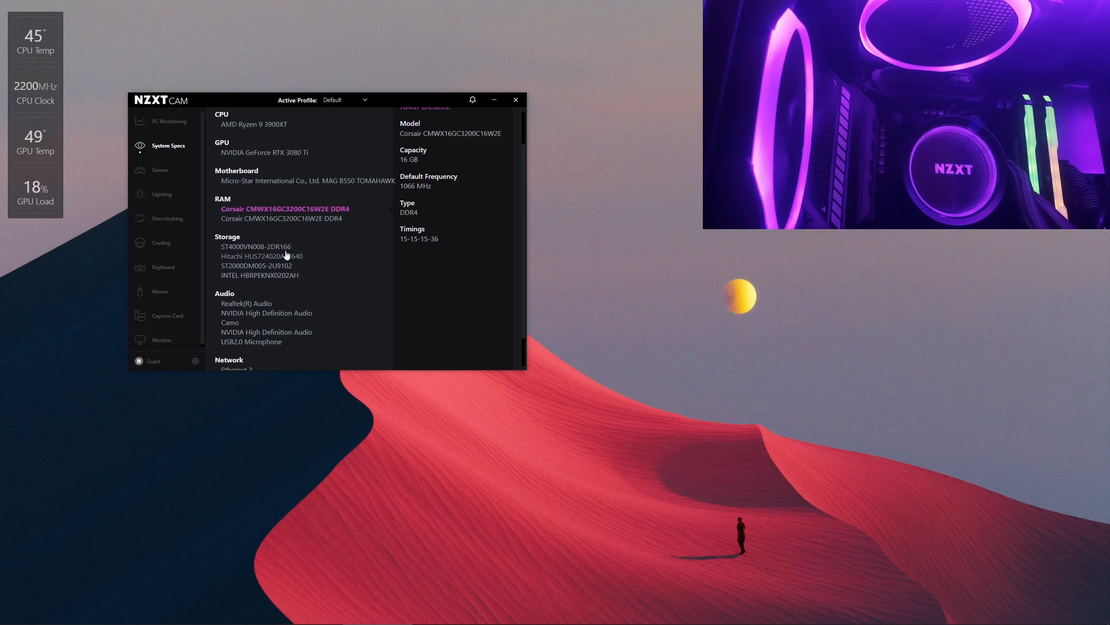
click(288, 248)
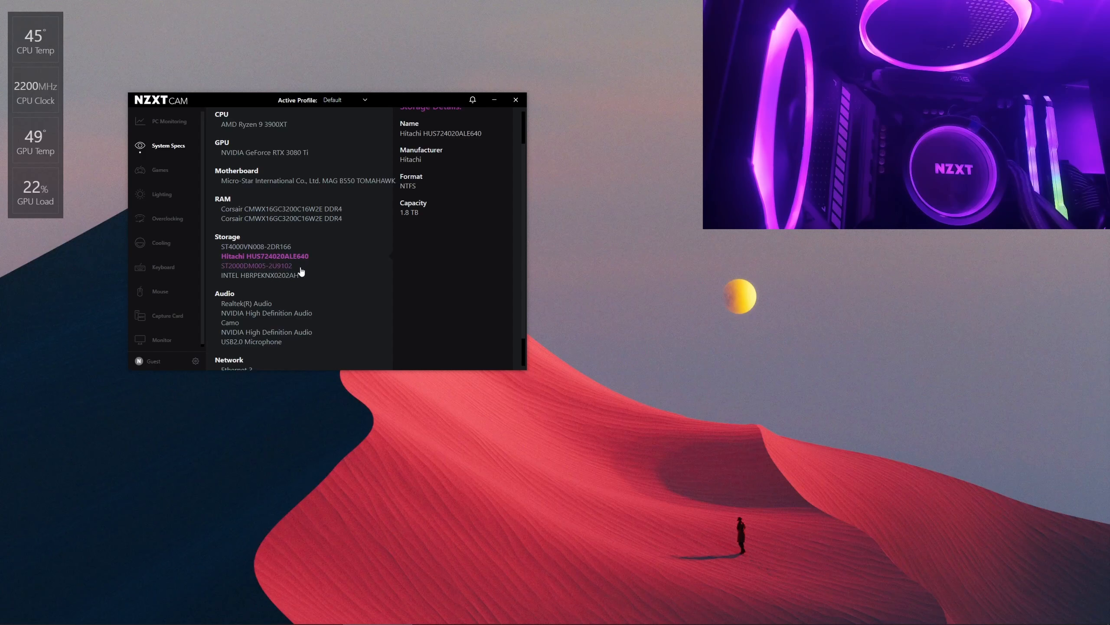
scroll(275, 269, down, 1)
click(249, 267)
click(254, 278)
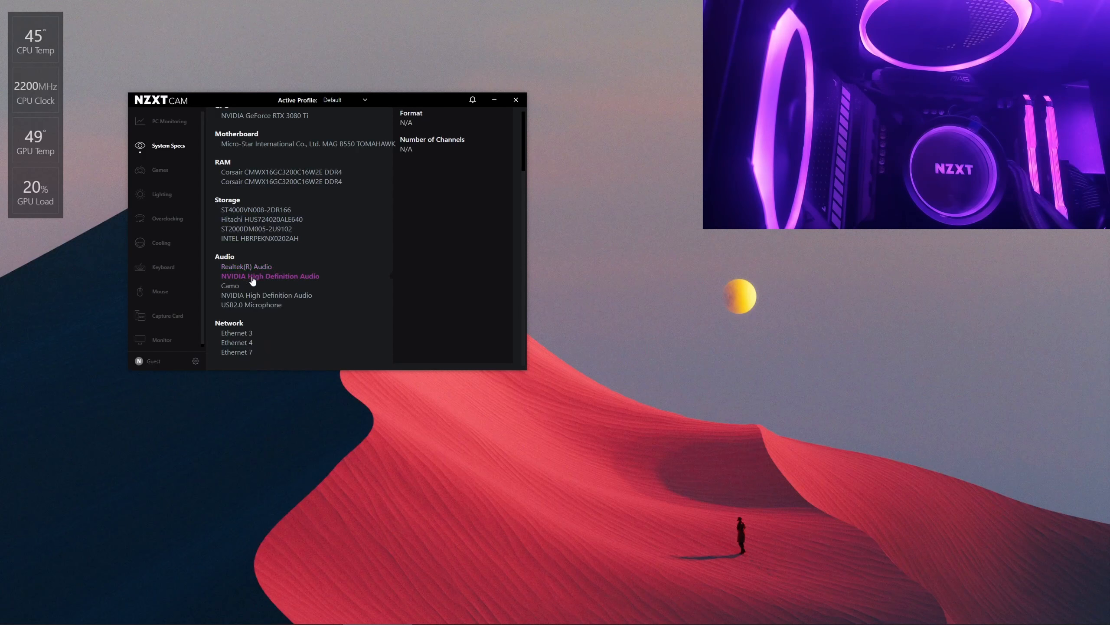
click(238, 288)
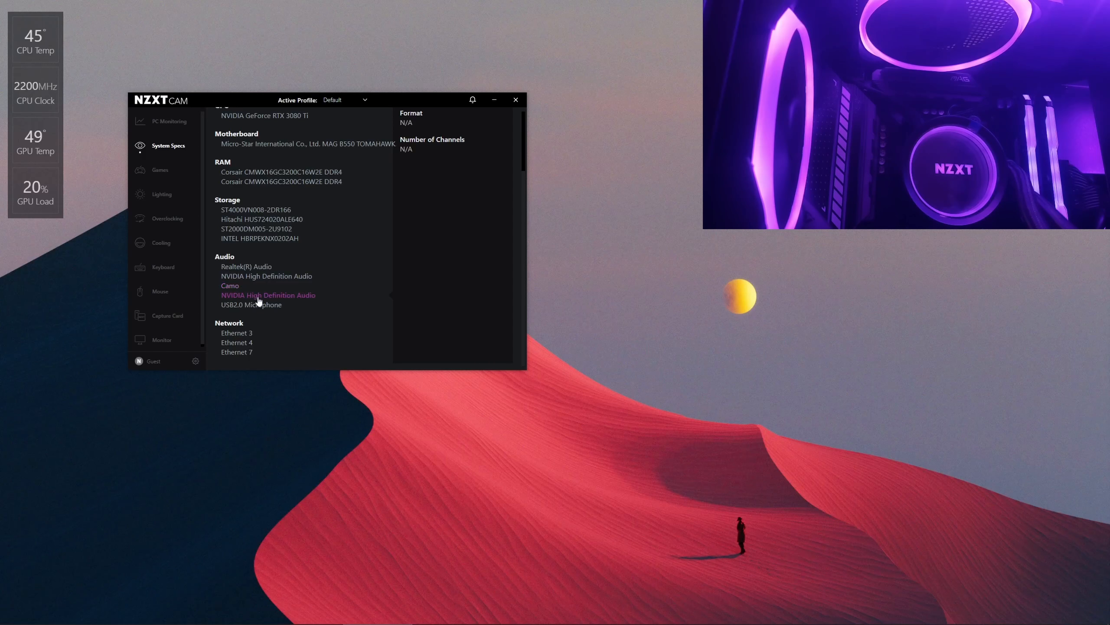
click(252, 295)
click(254, 305)
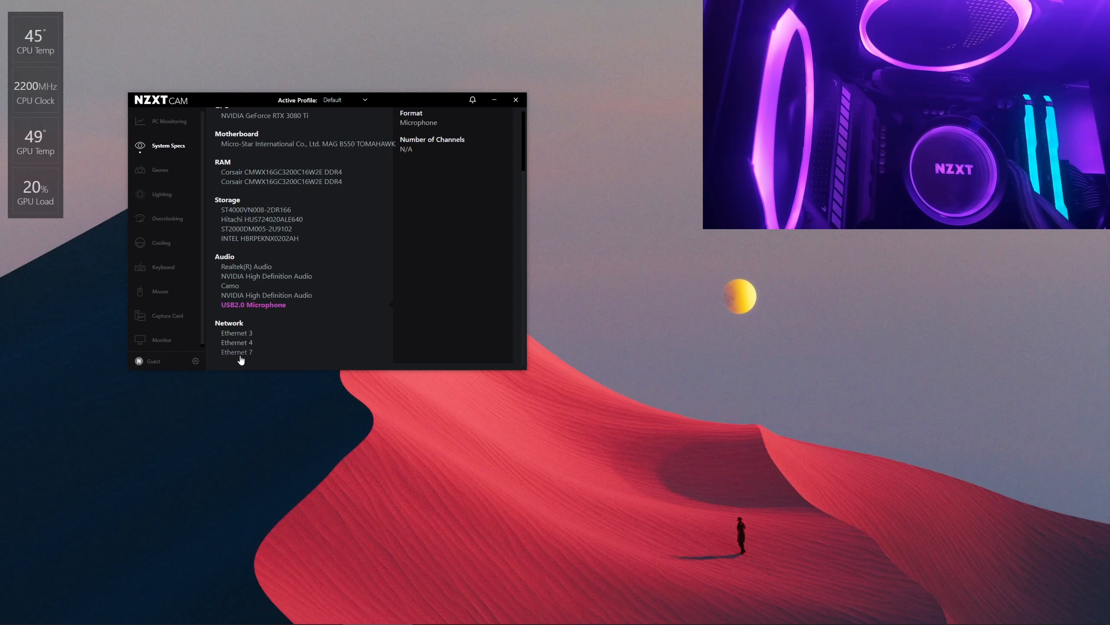
scroll(254, 312, up, 2)
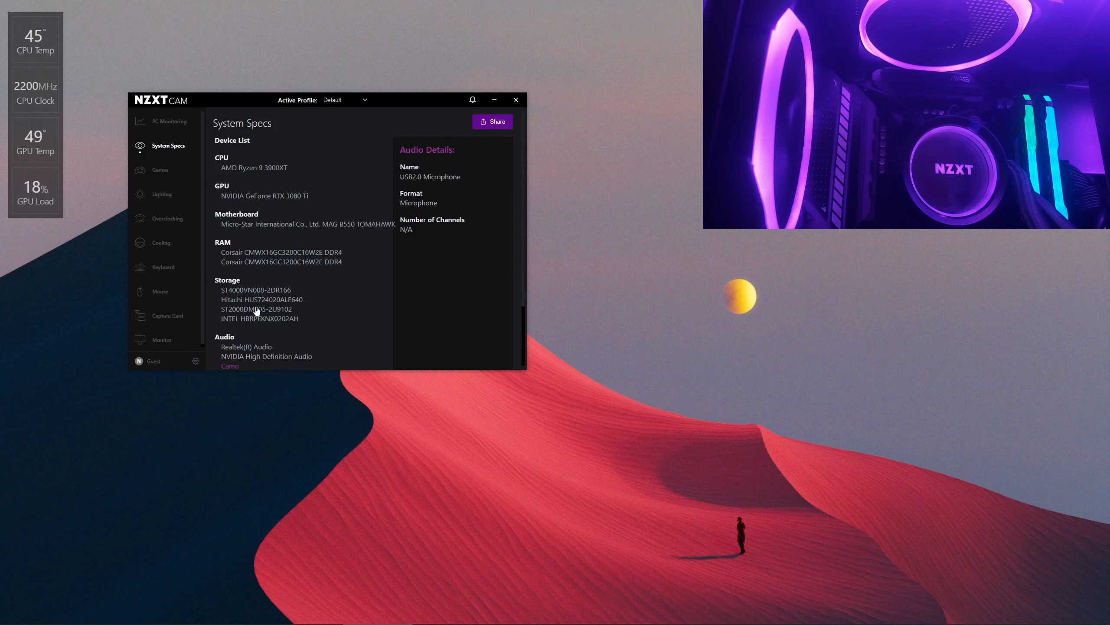
- Open Games, check the play time range options without changing them, and inspect the Outlast 2 bar in the chart
click(174, 168)
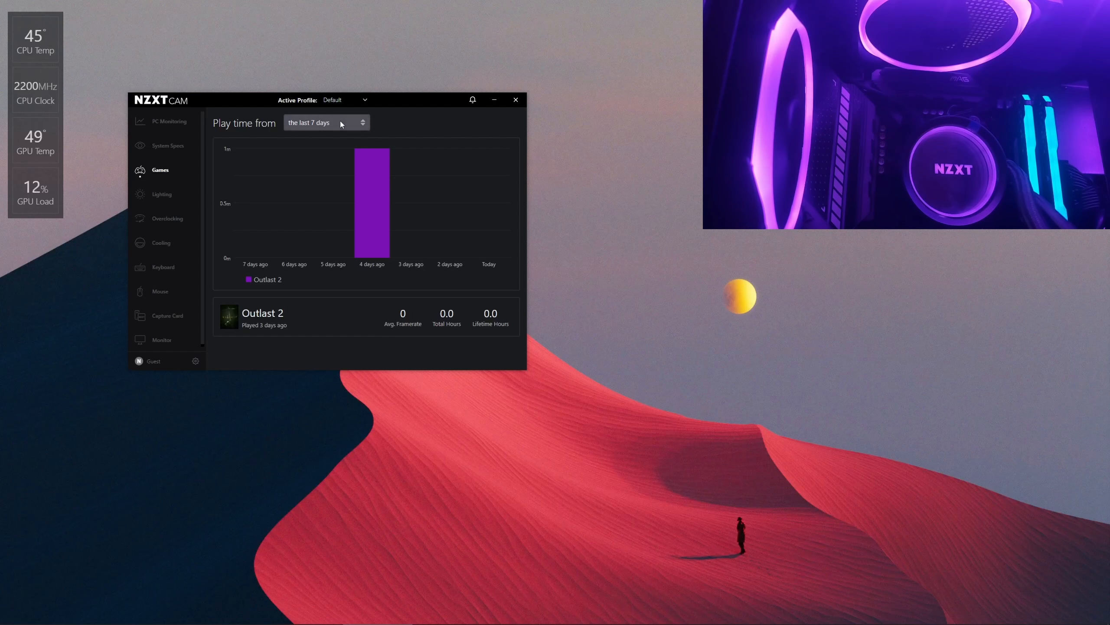
click(350, 127)
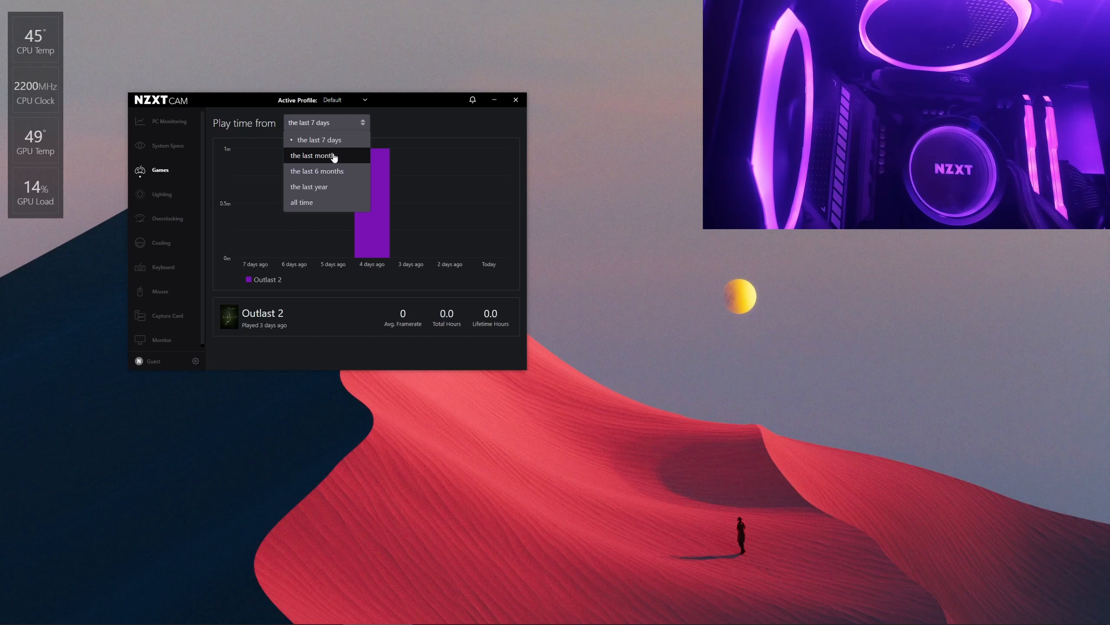
click(413, 124)
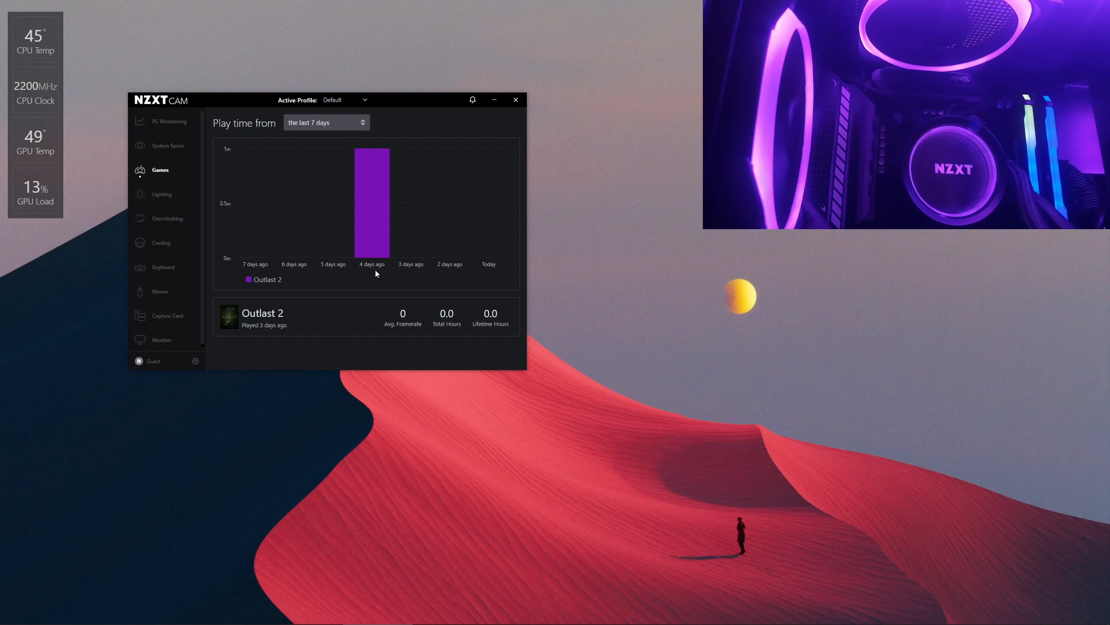
mouse_move(388, 253)
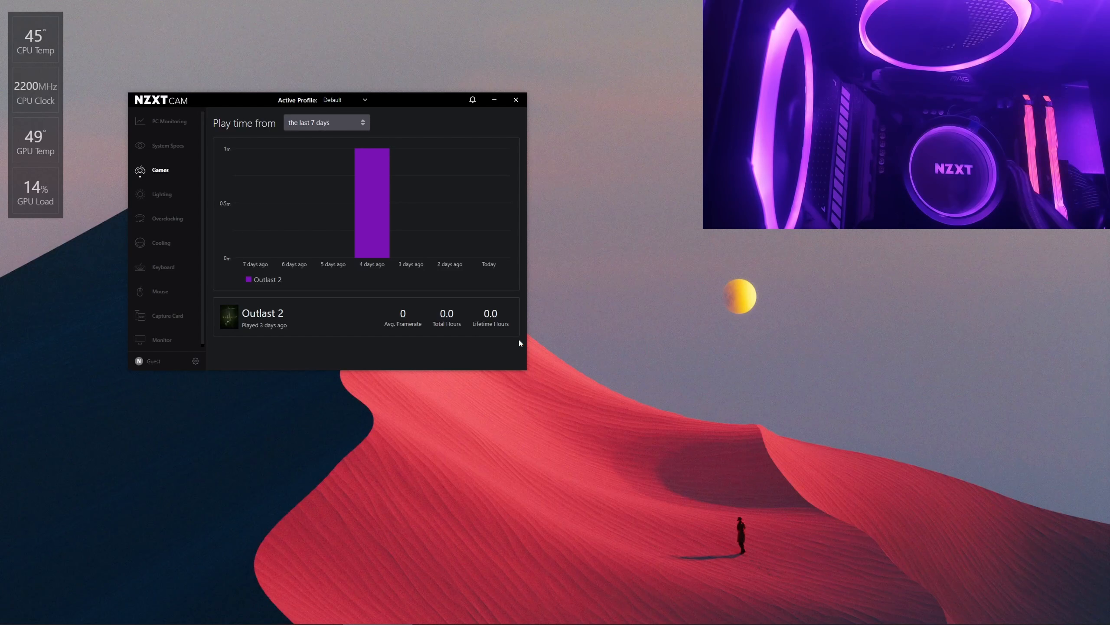
mouse_move(378, 211)
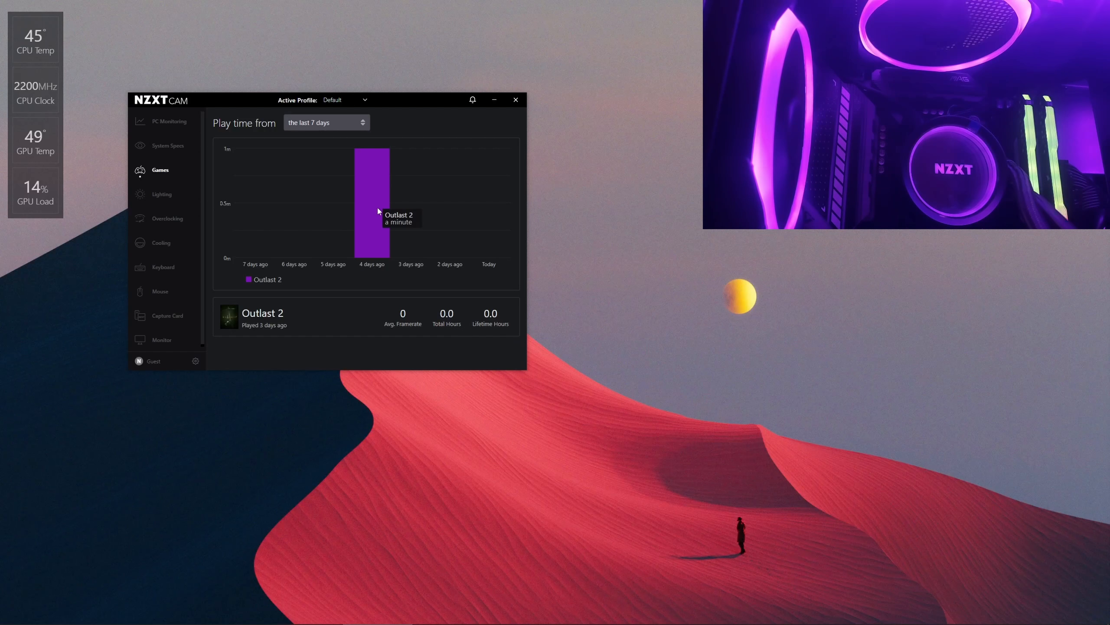
- Compare the Games play time charts for all time, the last year and the last month
click(320, 129)
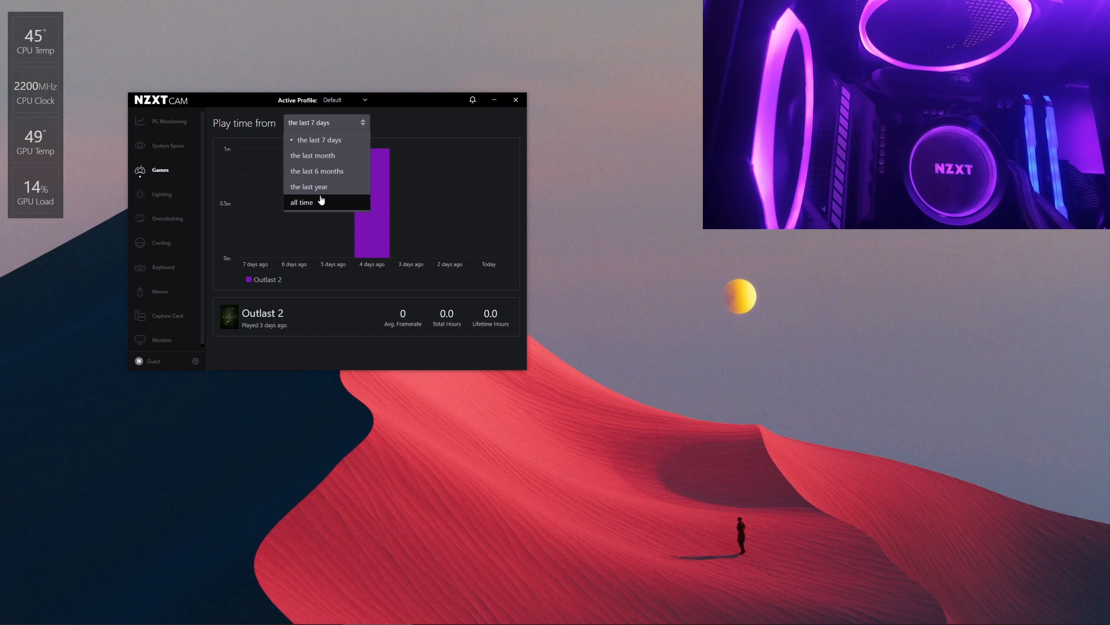
click(354, 203)
click(325, 124)
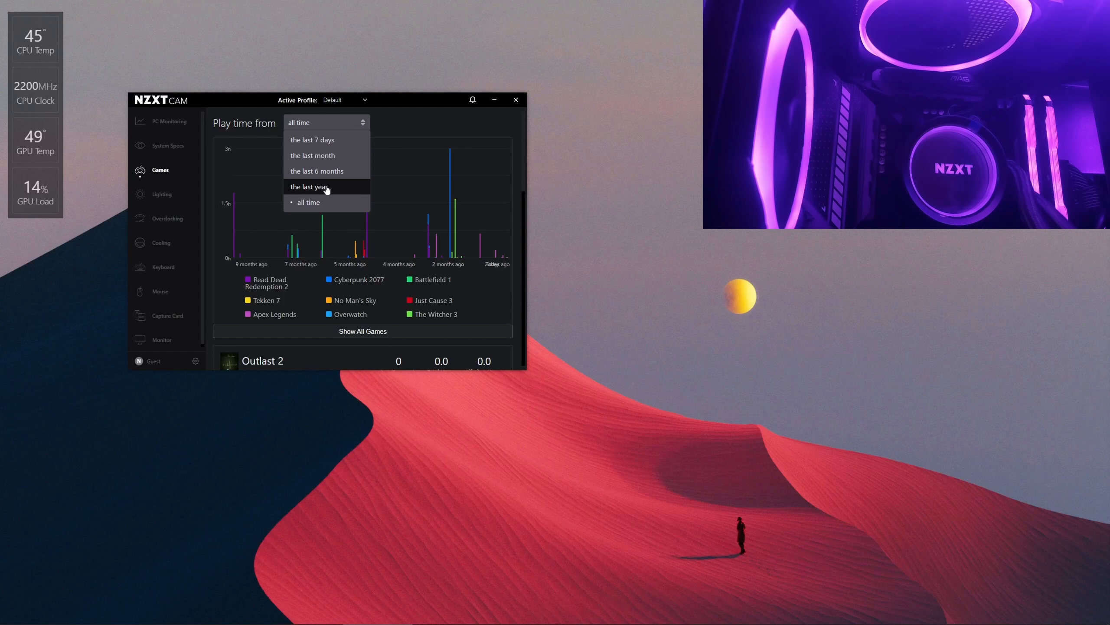
click(324, 187)
click(334, 130)
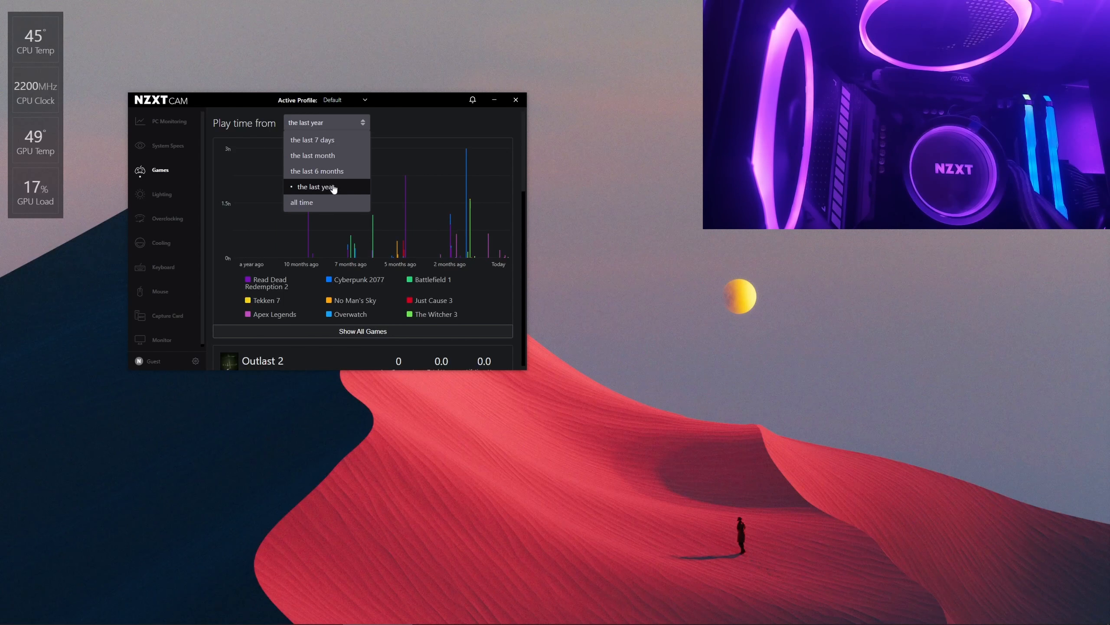
click(329, 186)
click(333, 124)
click(321, 155)
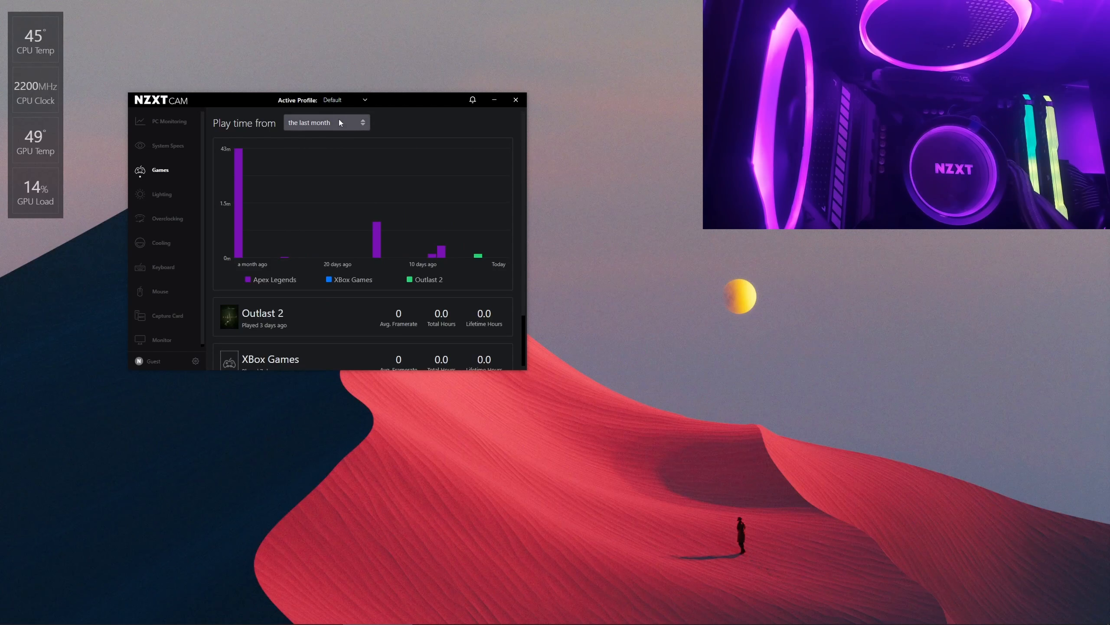
click(337, 122)
click(340, 192)
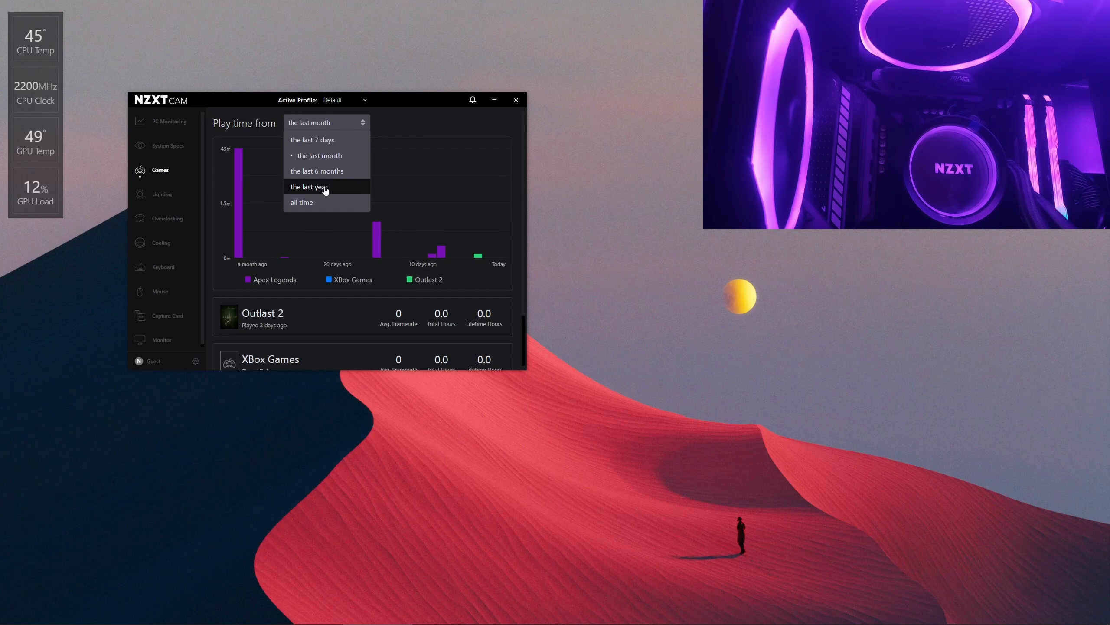
- Set the play time range to the last year and review the frame rates and hours in the game list
click(325, 188)
scroll(382, 240, down, 10)
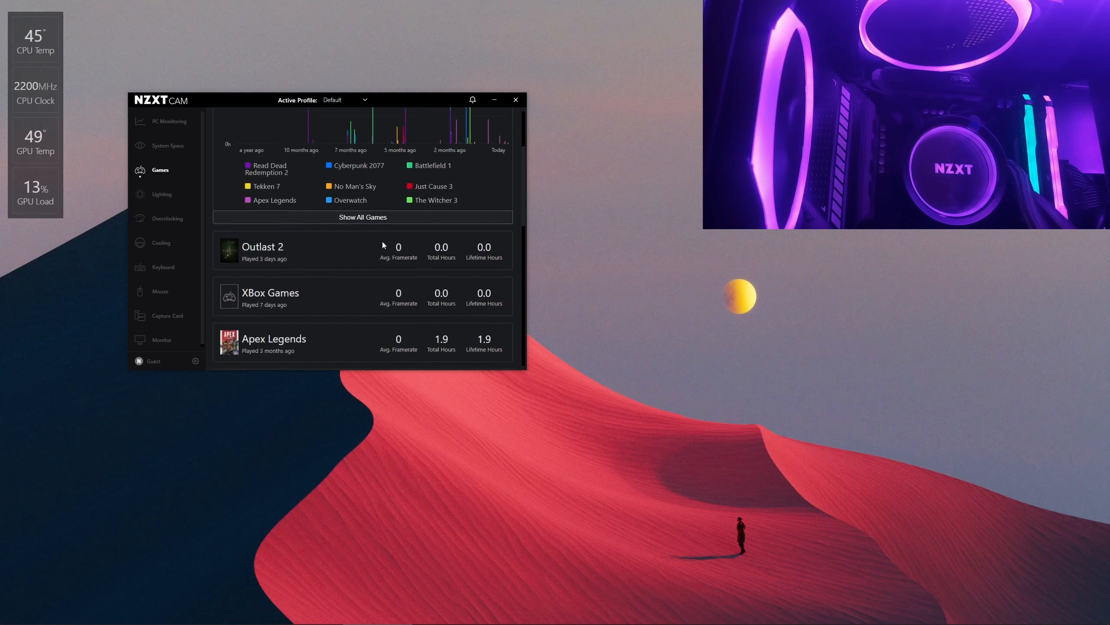
scroll(315, 290, down, 7)
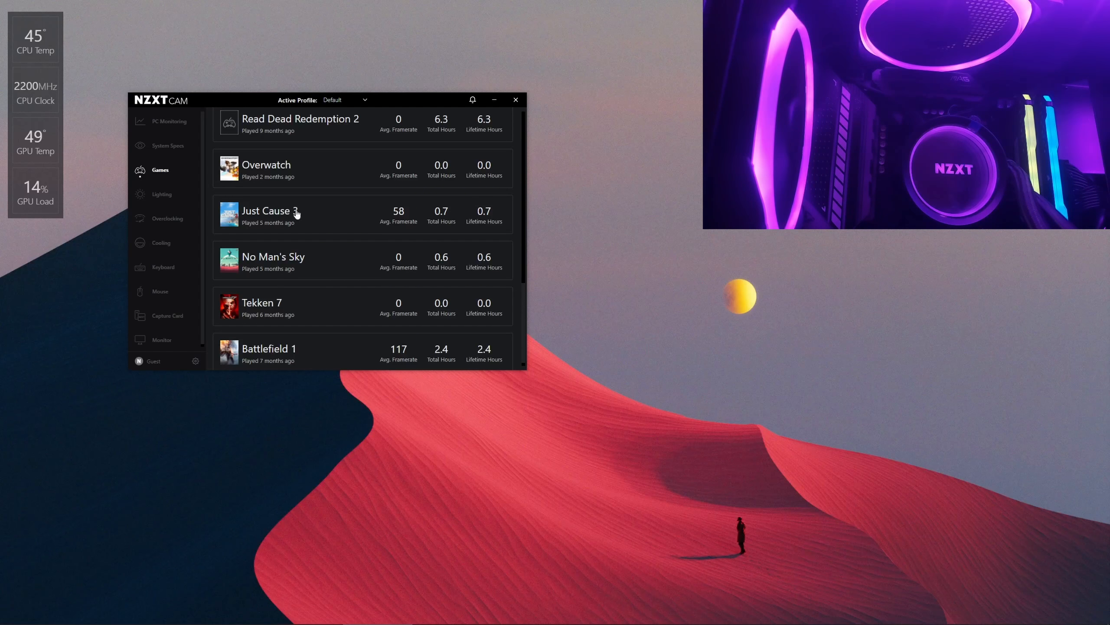
scroll(441, 256, up, 2)
scroll(452, 276, down, 3)
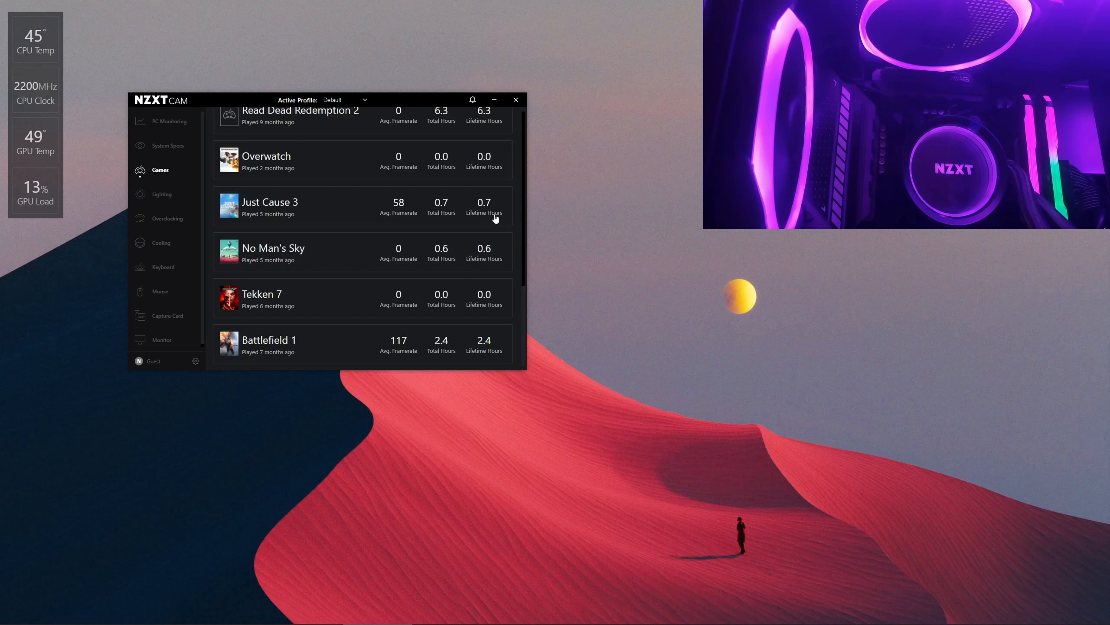
scroll(383, 253, up, 7)
scroll(383, 253, up, 5)
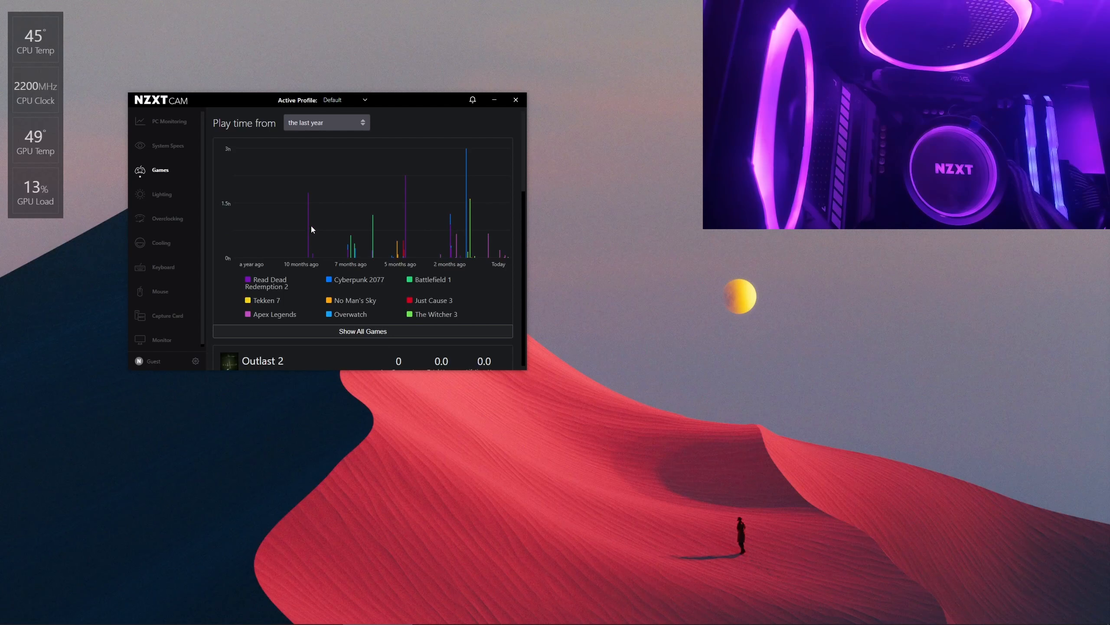
- Show all games in the last year's chart legend and inspect the play time bars against it
mouse_move(309, 228)
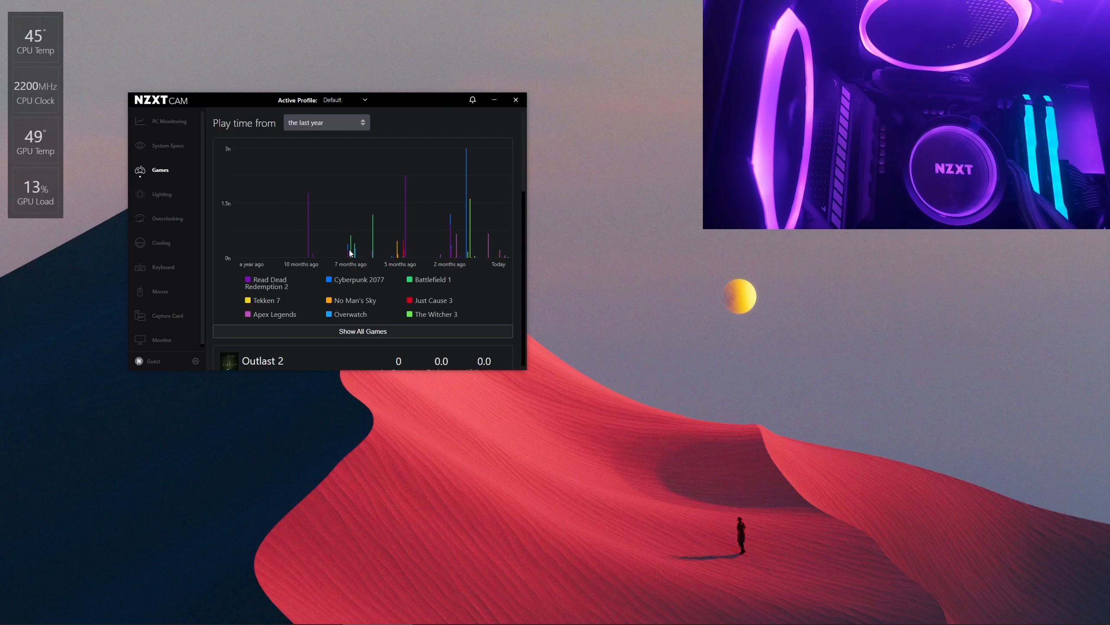
click(395, 331)
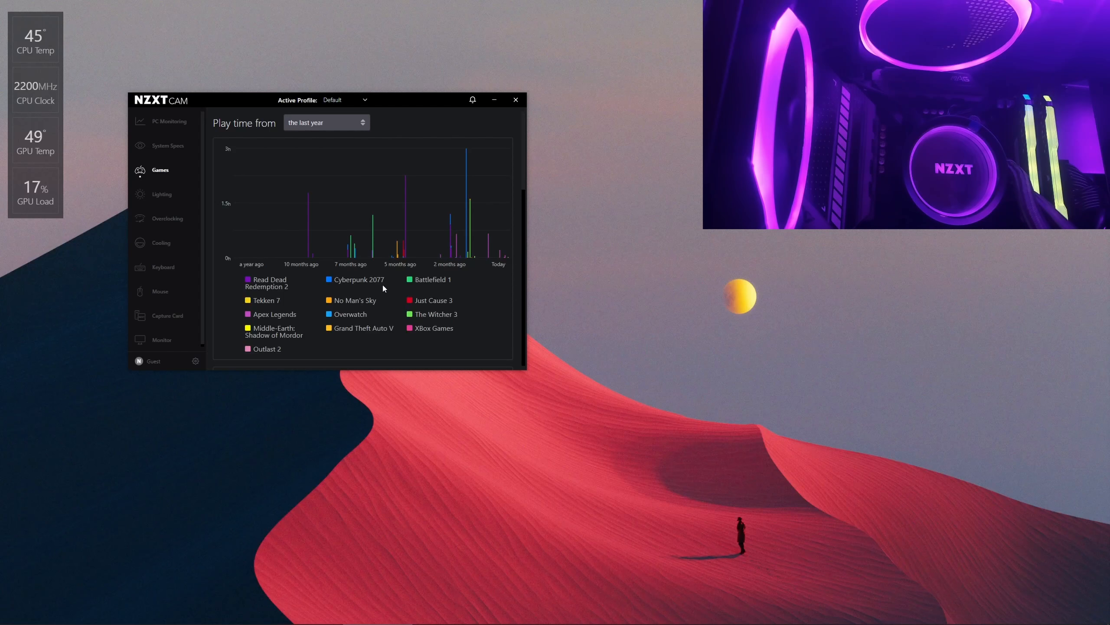
scroll(403, 279, down, 5)
scroll(403, 278, up, 4)
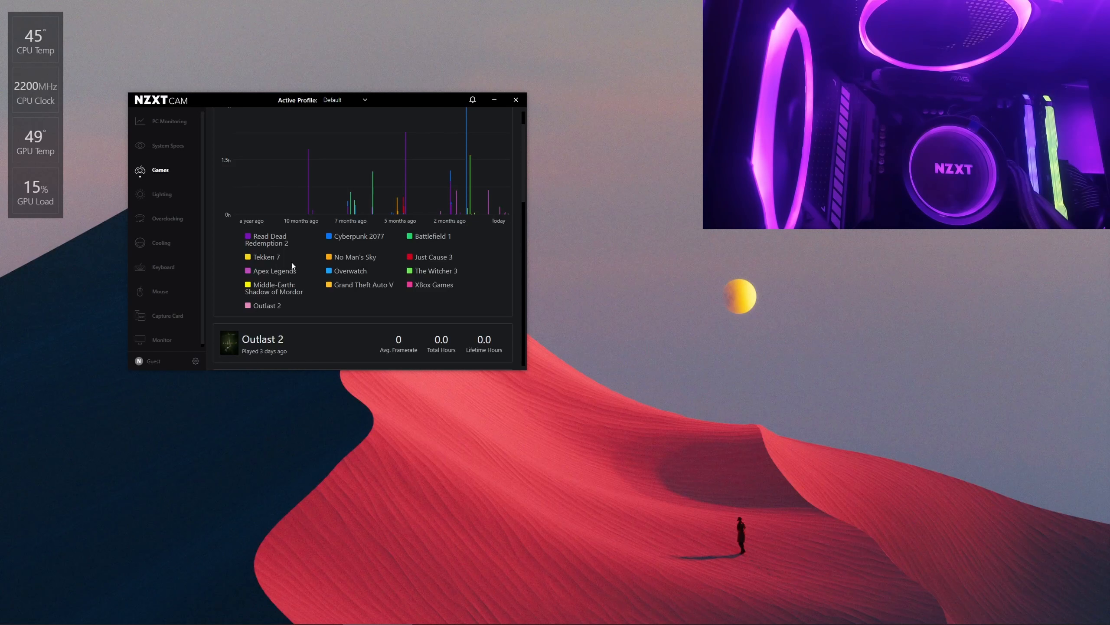
scroll(409, 194, up, 2)
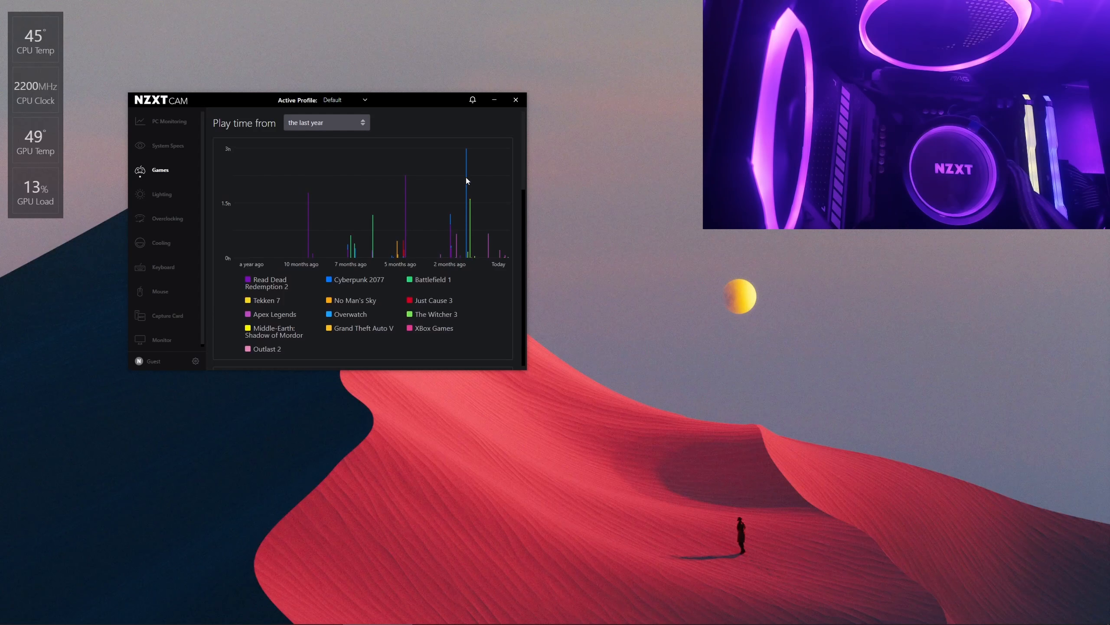
mouse_move(466, 177)
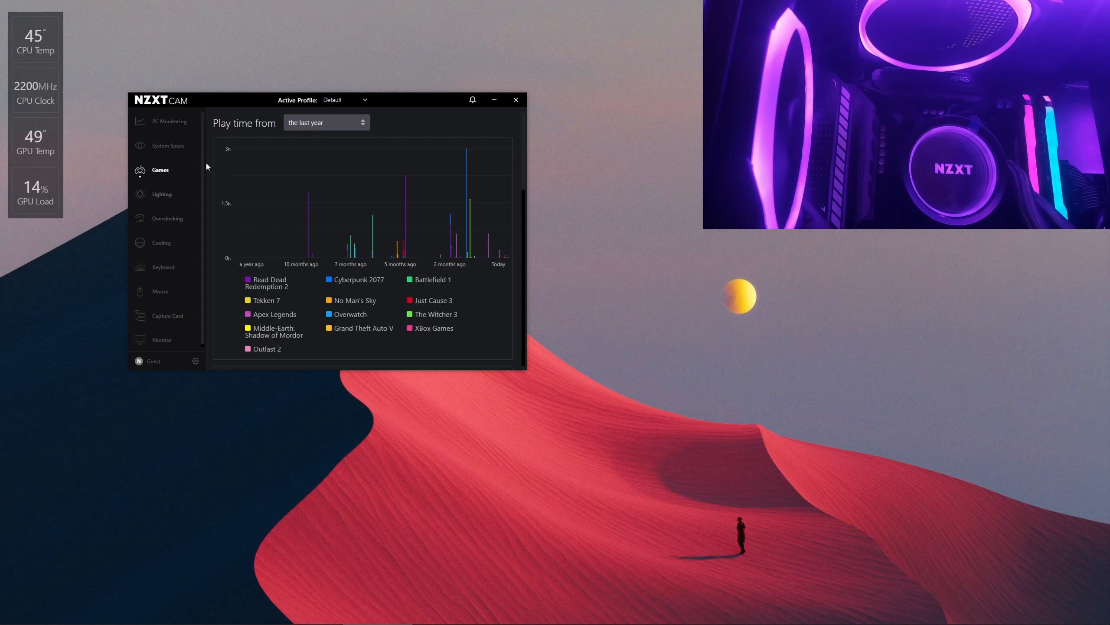
- Compare the play time charts for all time and the last 7 days
click(335, 120)
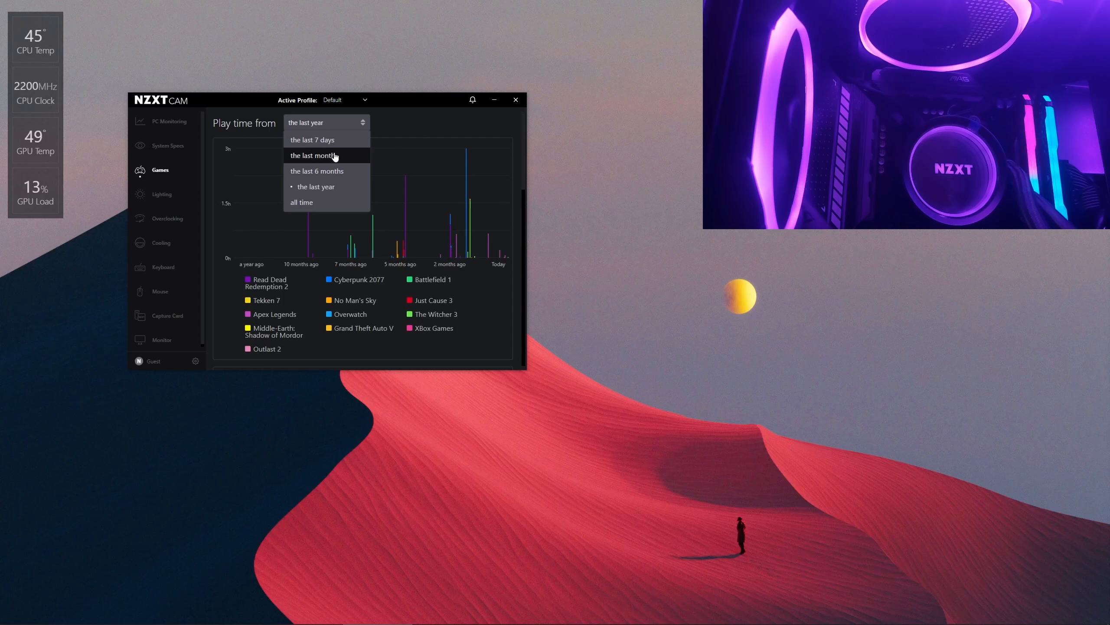
click(322, 202)
click(341, 124)
click(313, 140)
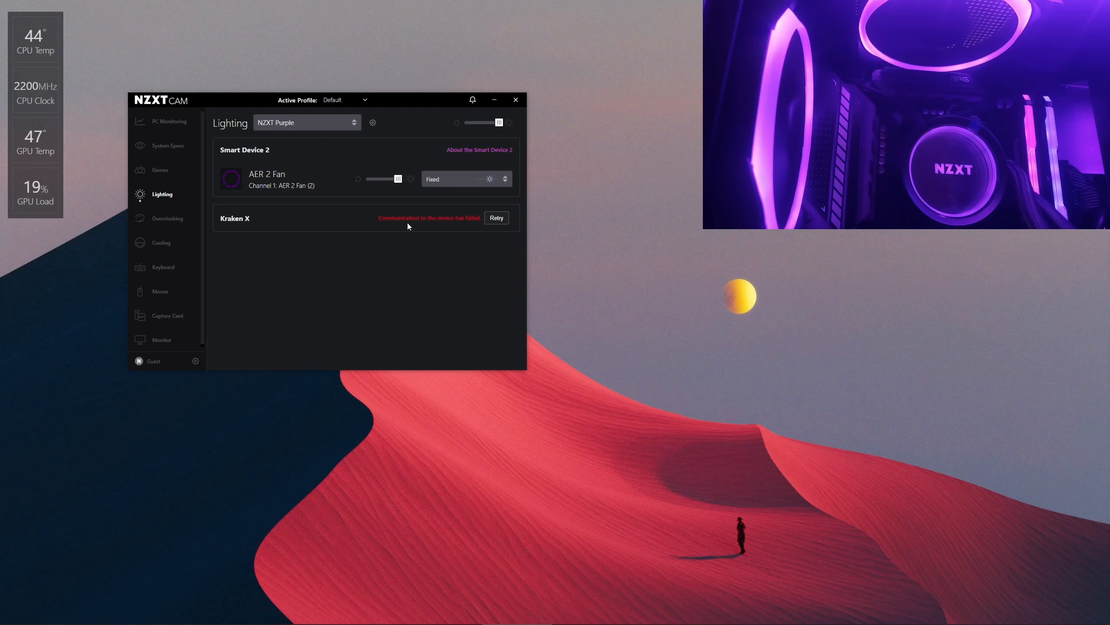
- Retry the connection to the Kraken X and switch the lighting profile to White
click(491, 222)
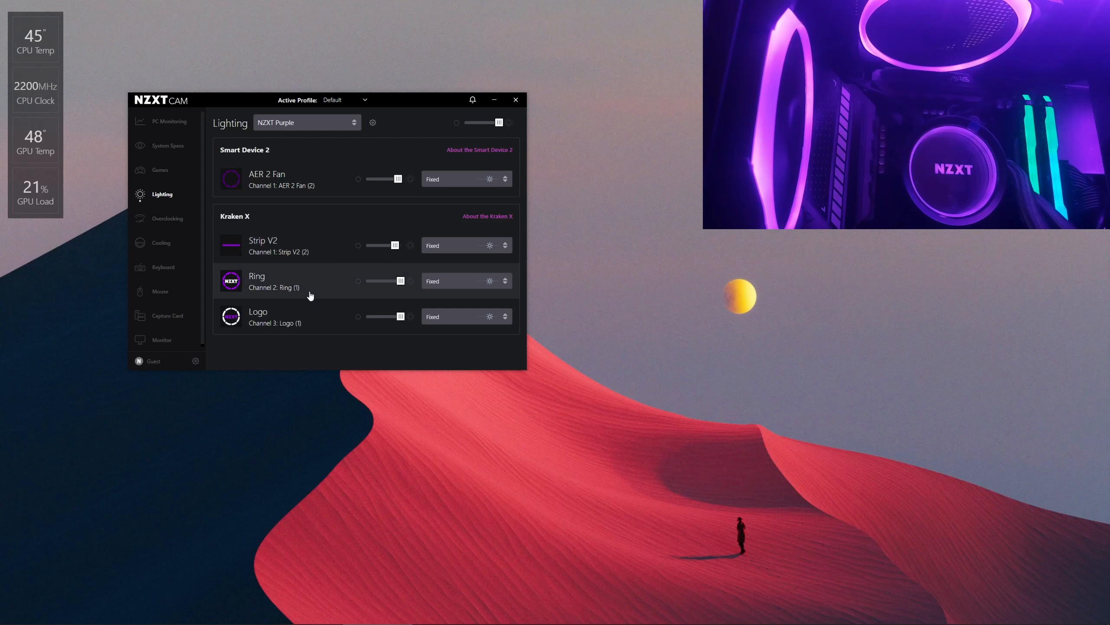
click(305, 122)
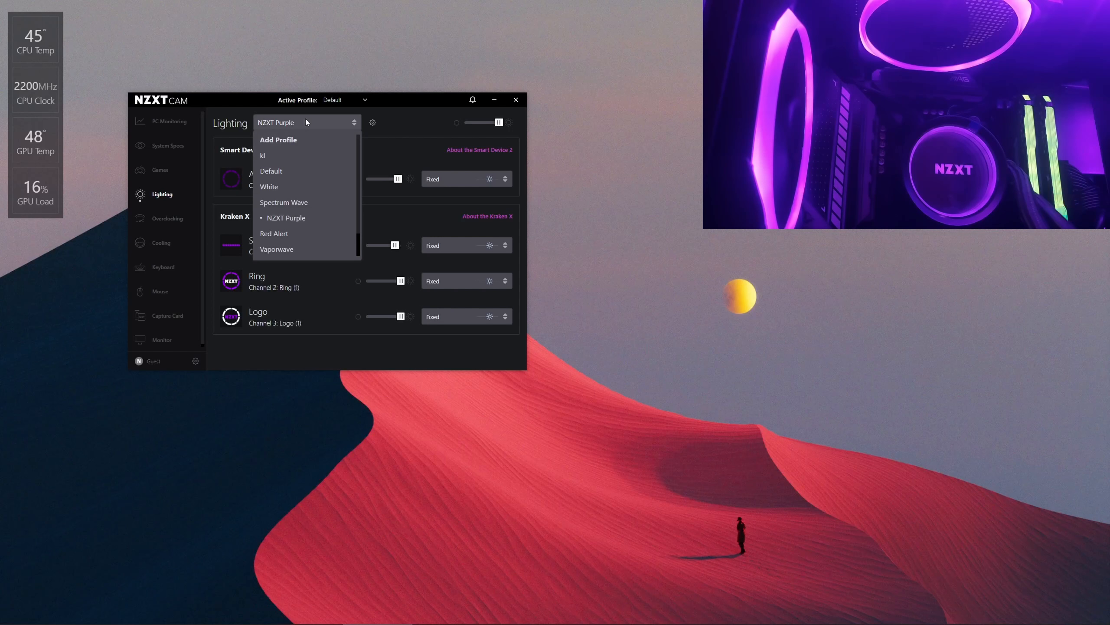
click(288, 188)
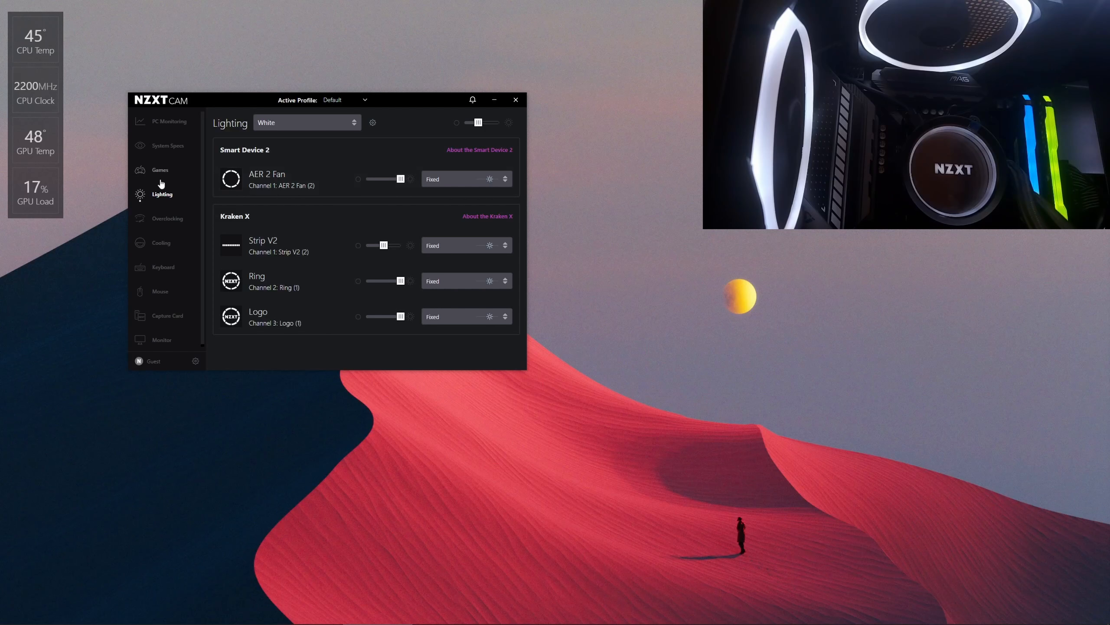
- Preview the Spectrum Wave lighting profile, then return to NZXT Purple
click(317, 122)
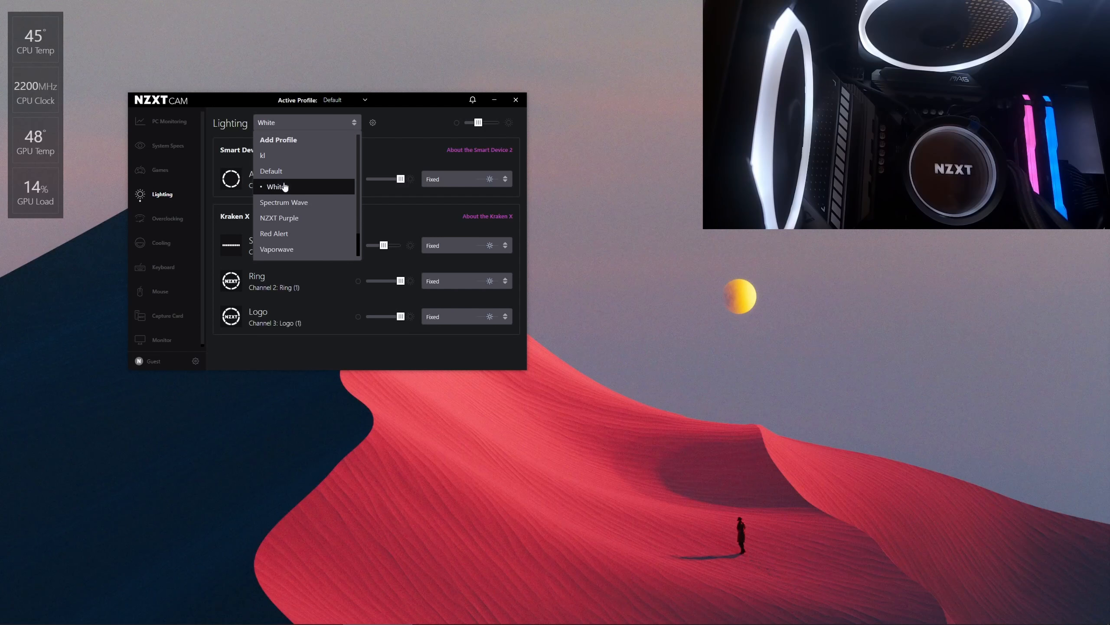
click(283, 202)
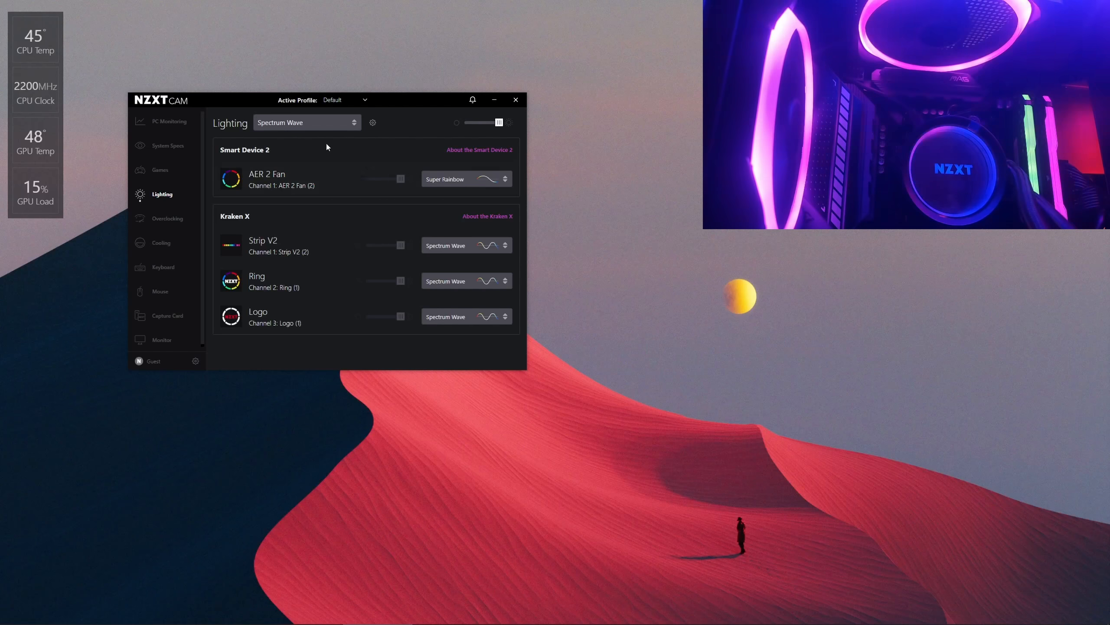
click(335, 122)
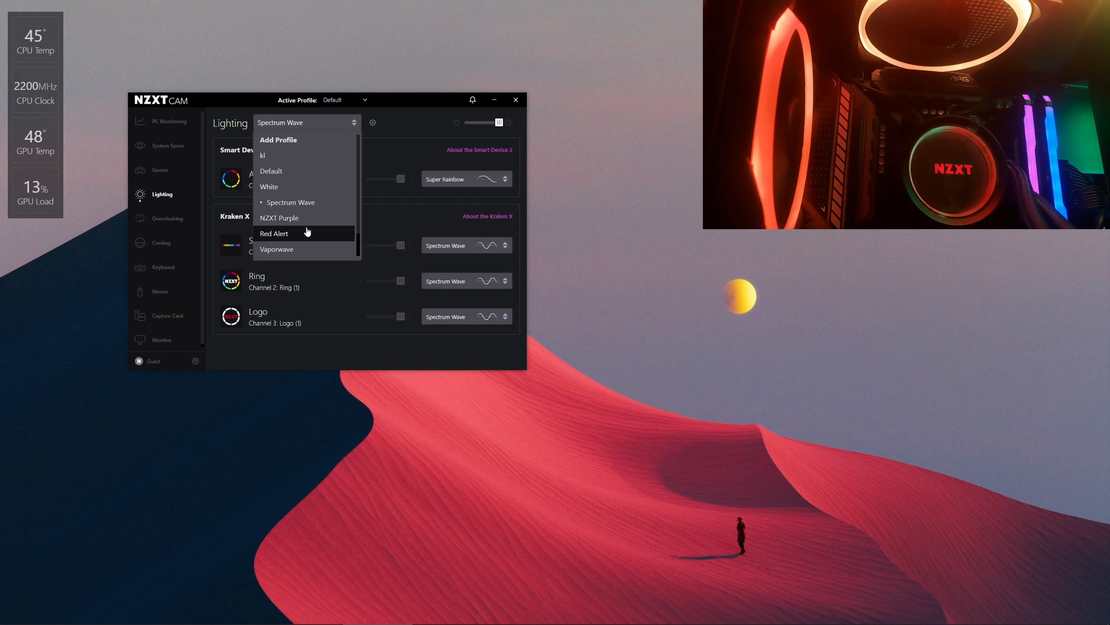
click(288, 218)
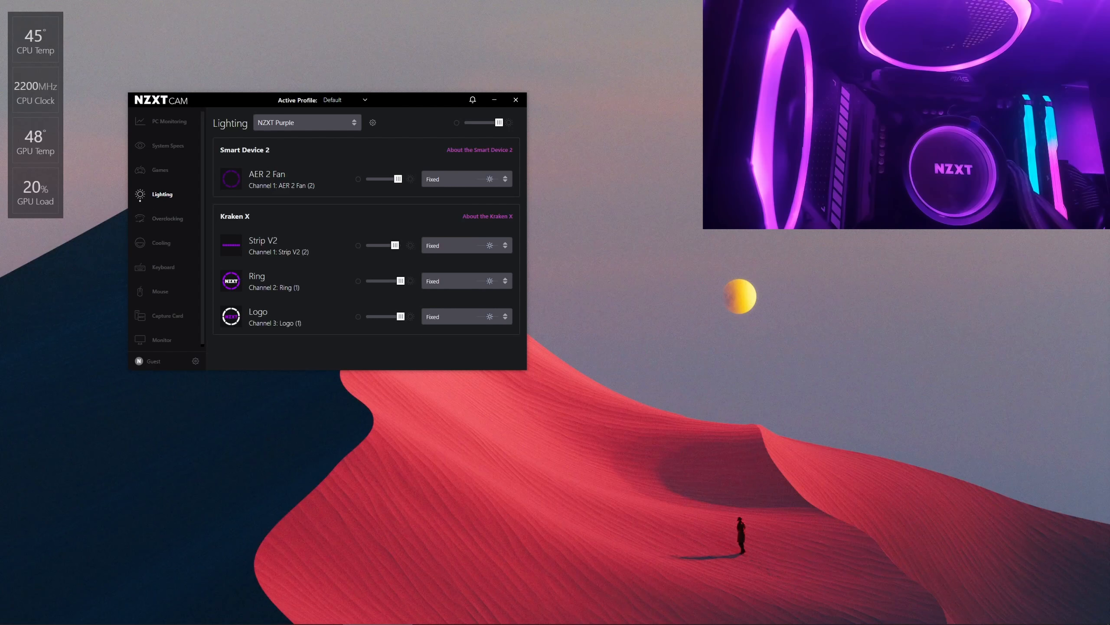
- Preview the Red Alert lighting profile, followed by Vaporwave
click(316, 124)
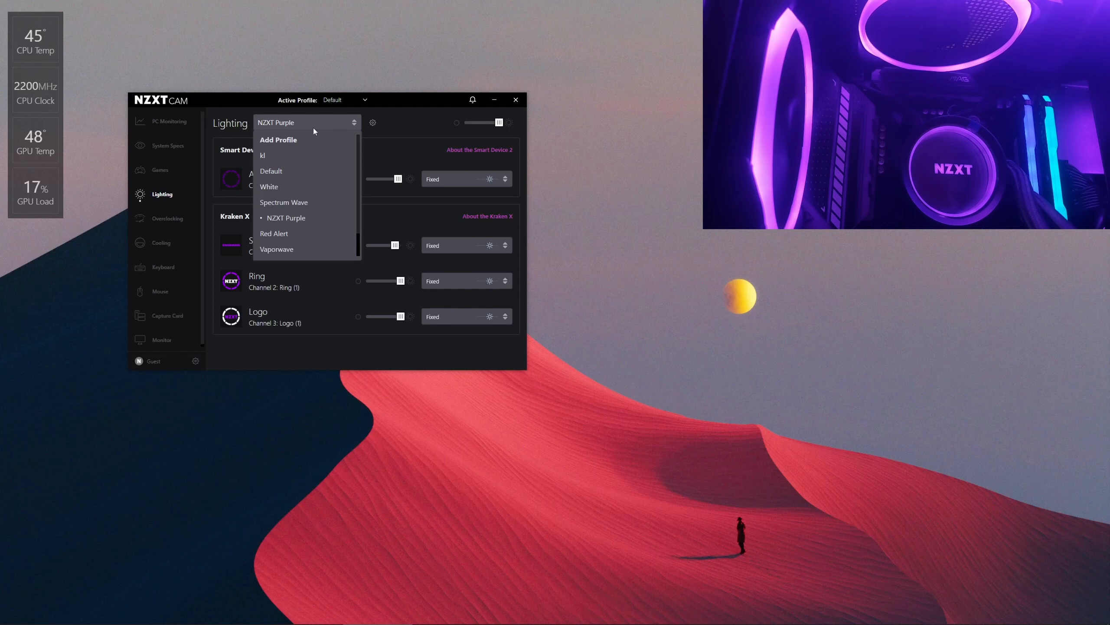
click(282, 230)
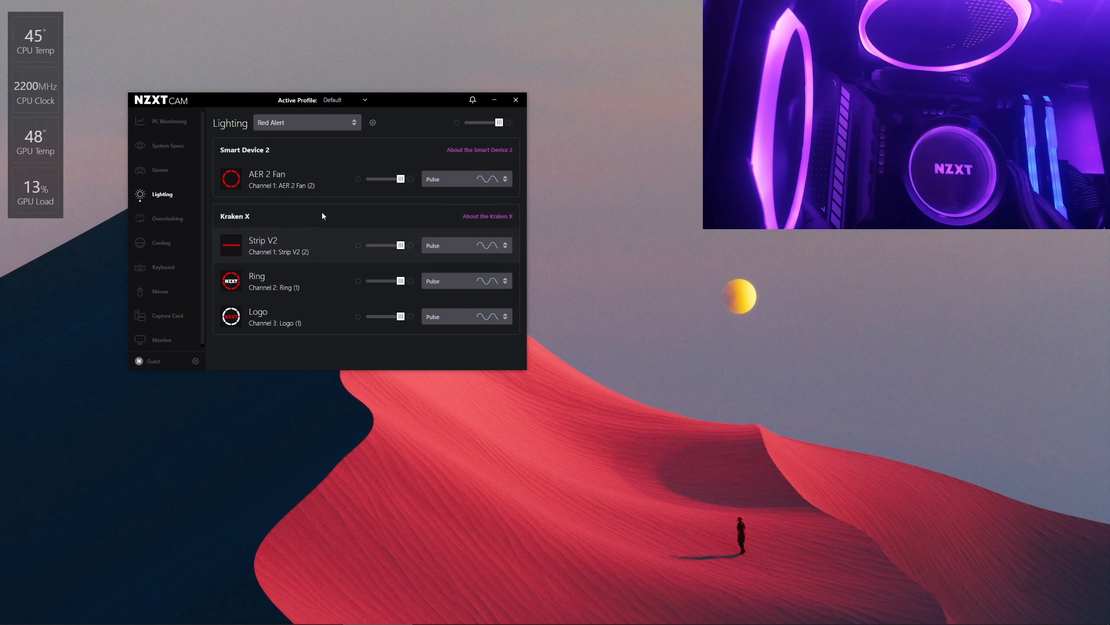
click(316, 121)
scroll(319, 215, down, 1)
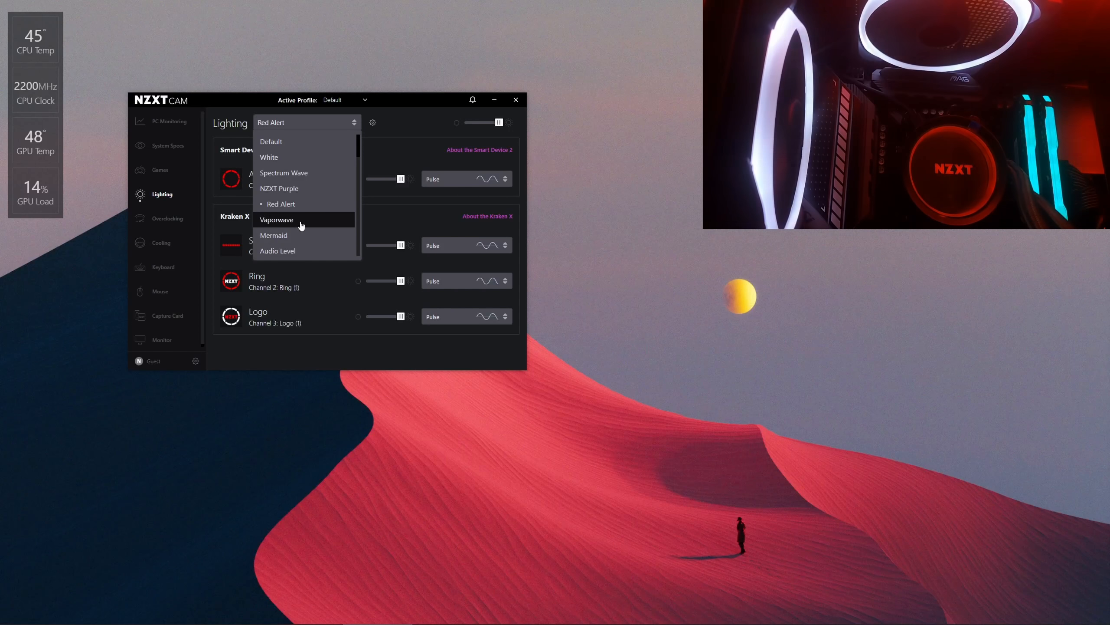
click(300, 219)
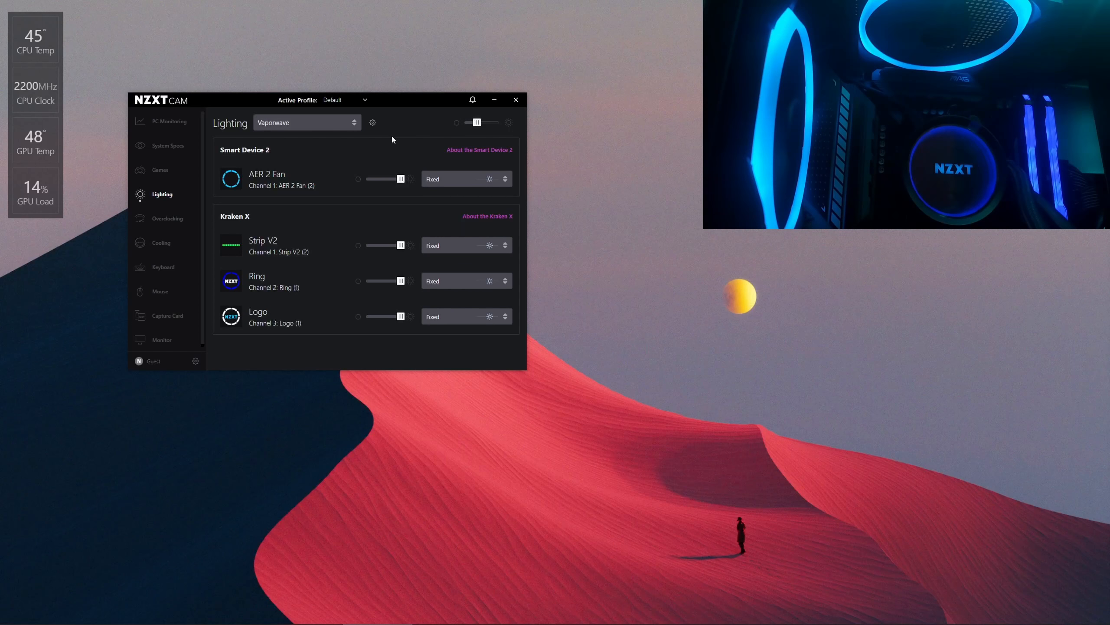
- Preview the Mermaid lighting profile, followed by Audio Level
click(305, 122)
scroll(286, 239, down, 1)
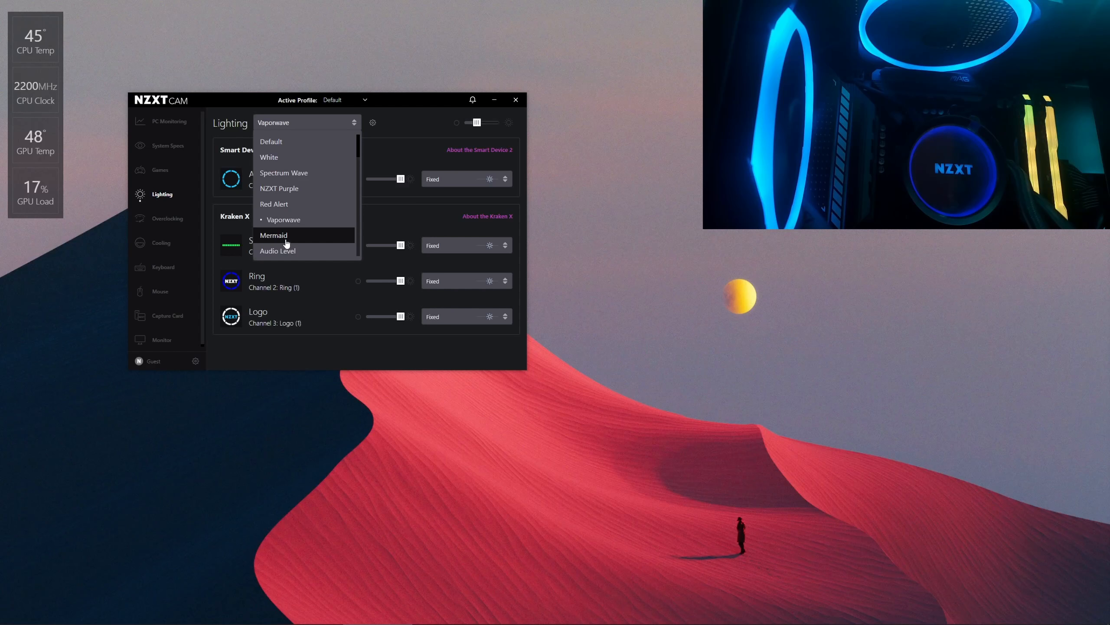
click(285, 239)
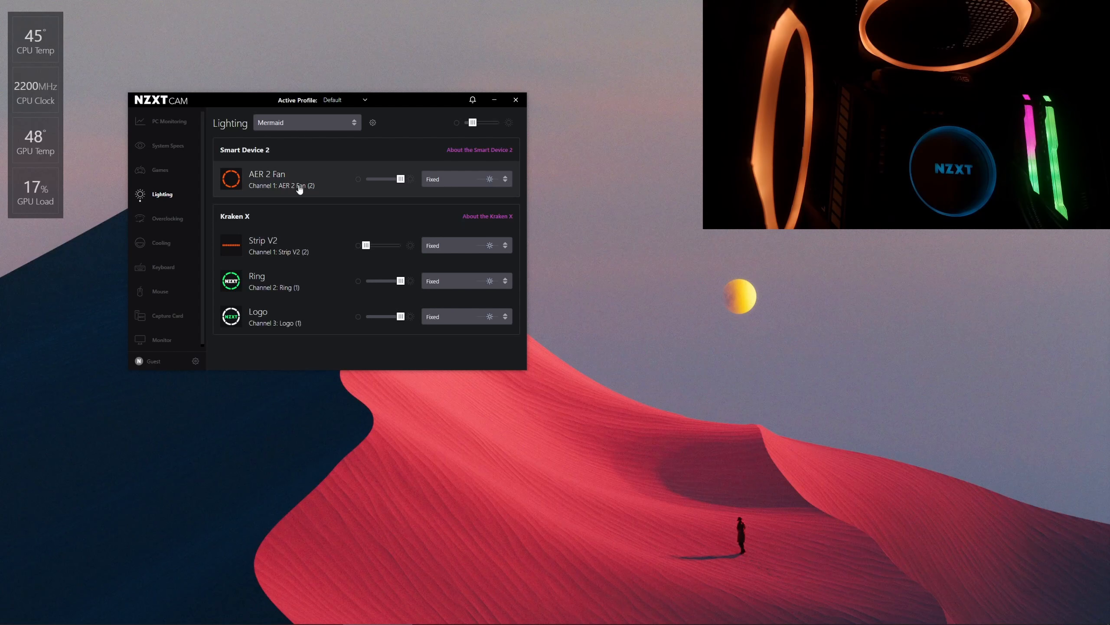
click(295, 122)
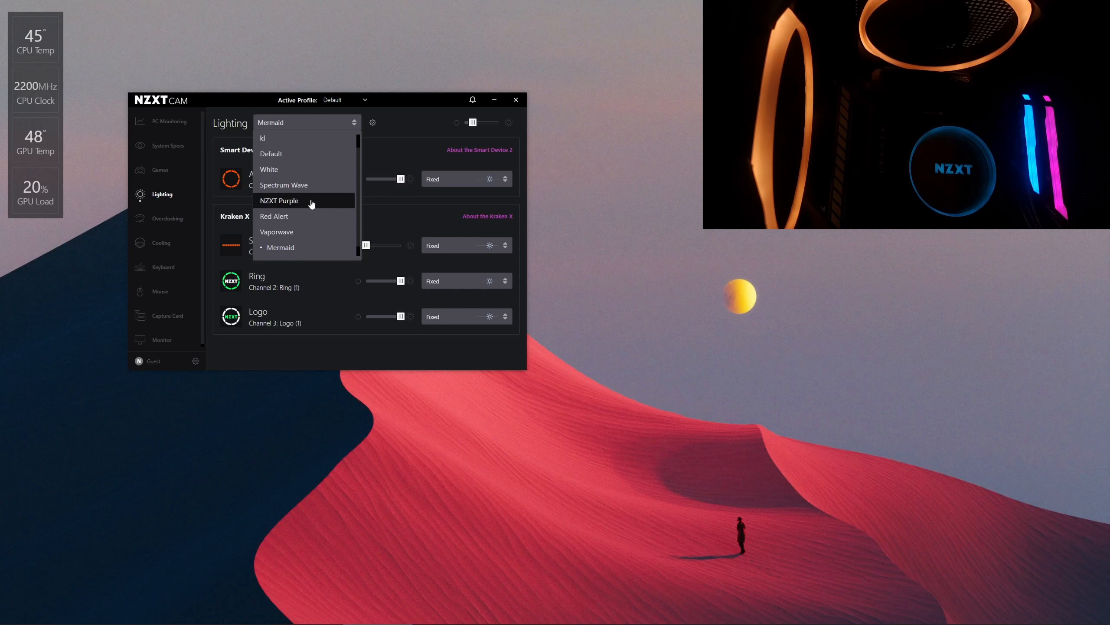
click(277, 251)
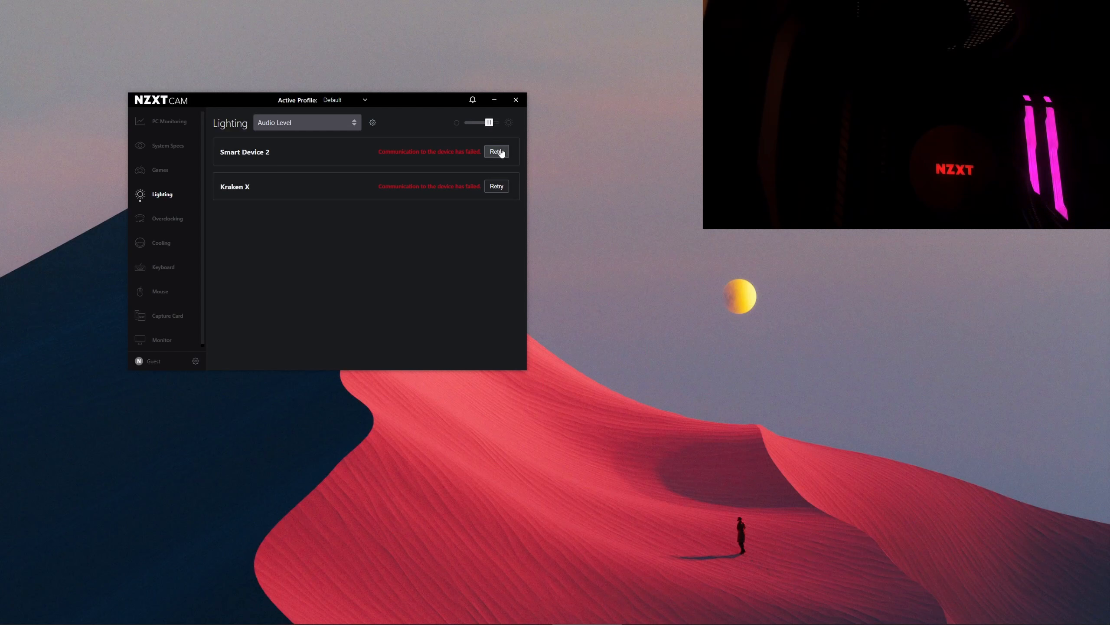
- Switch the lighting profile to Default and retry the connection to the Smart Device 2
click(322, 118)
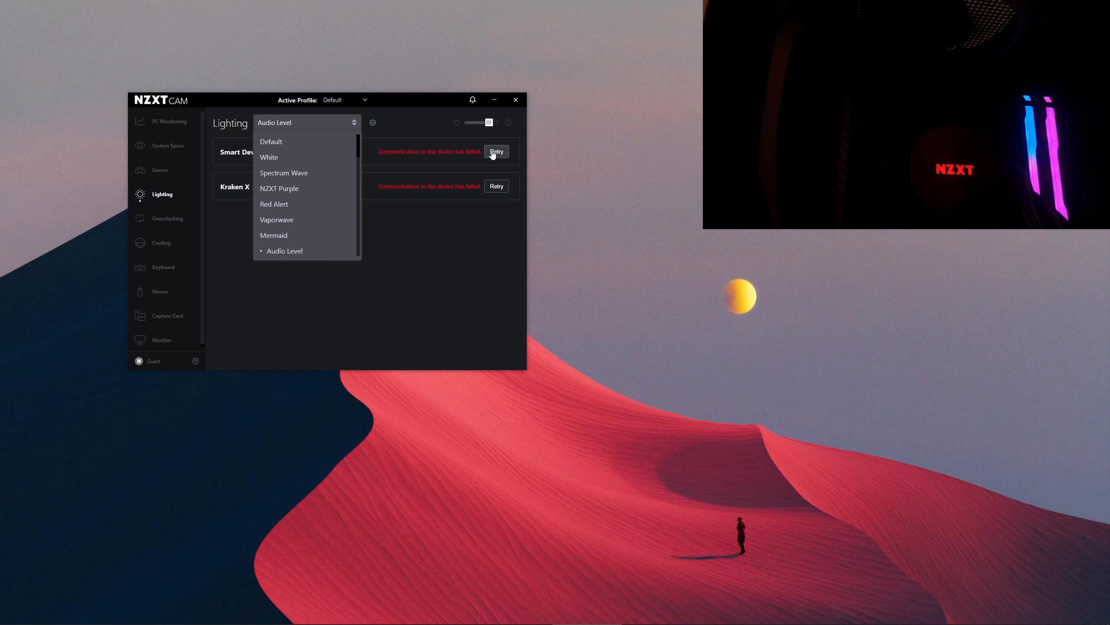
click(279, 142)
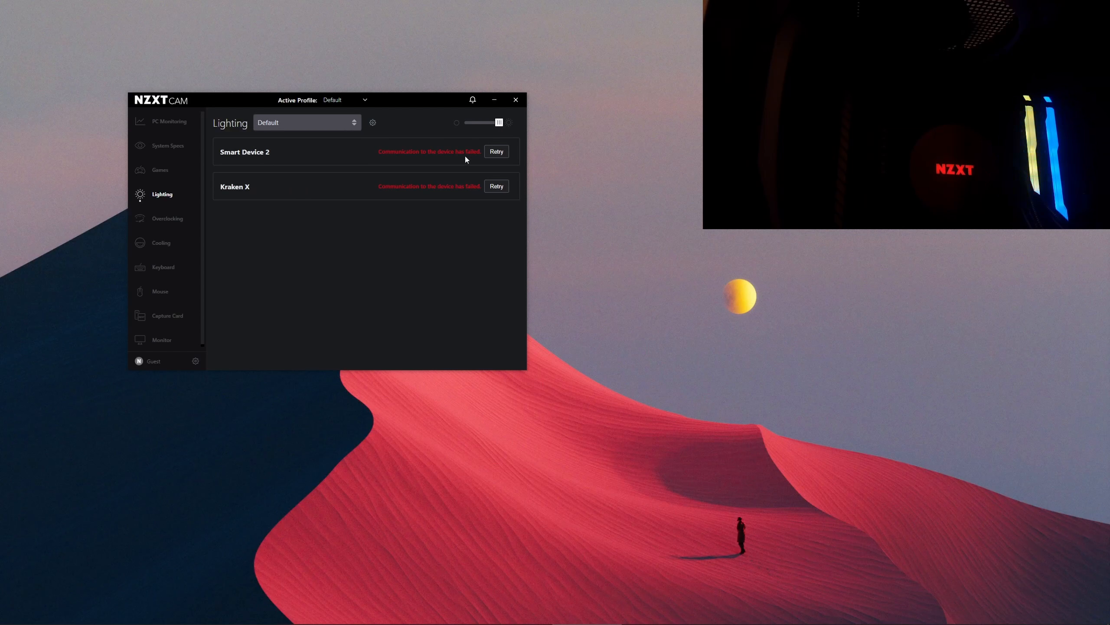
click(497, 152)
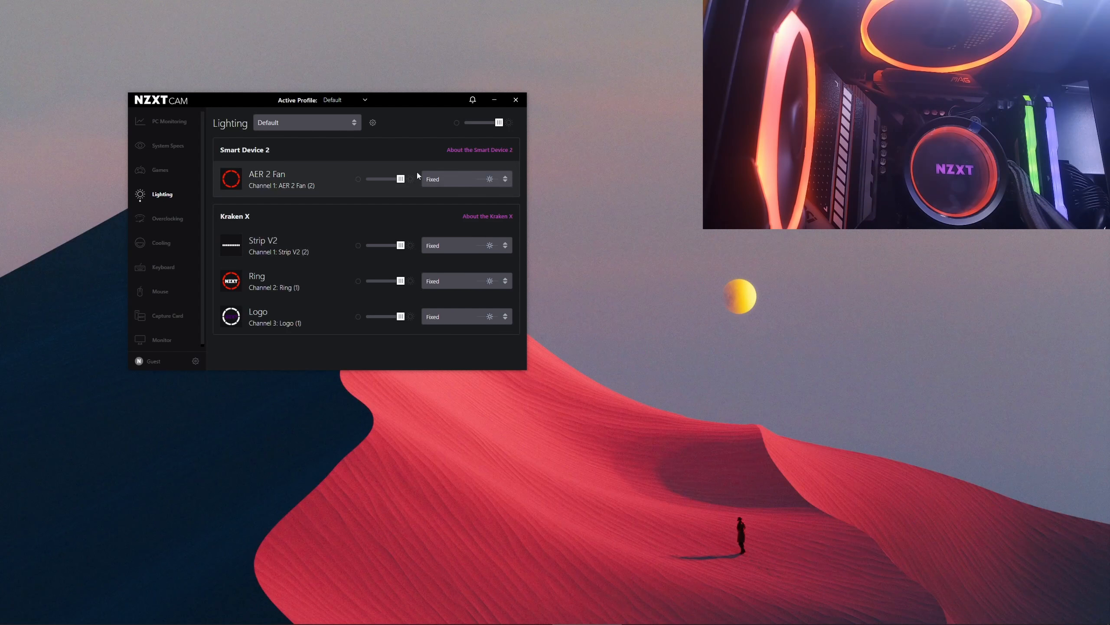
- Preview the custom lighting profile kl, then apply NZXT Purple
click(336, 122)
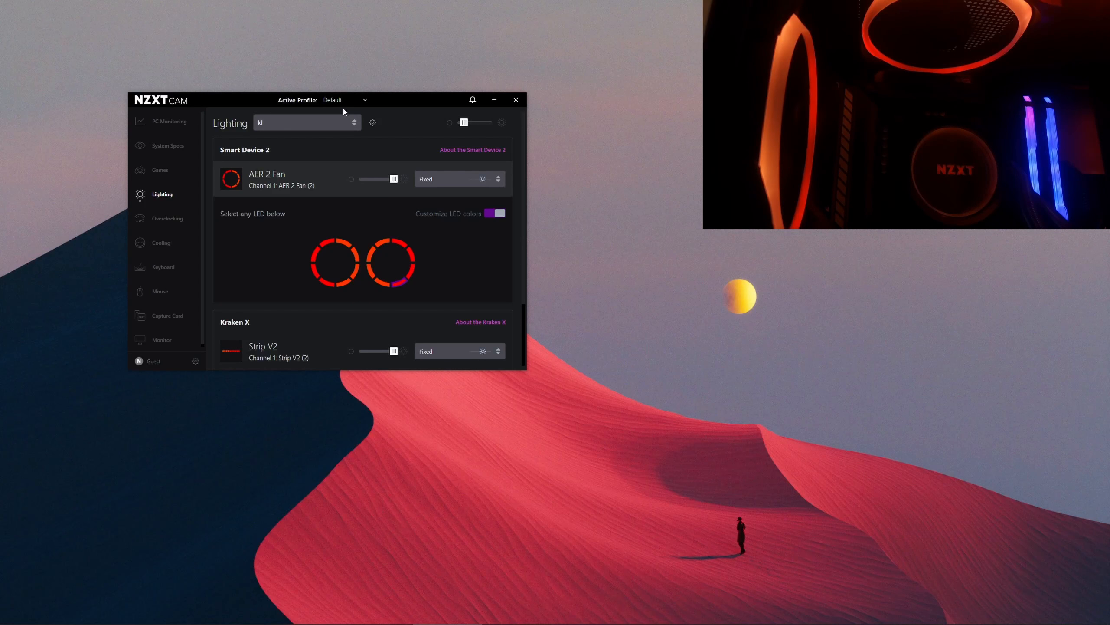
click(291, 121)
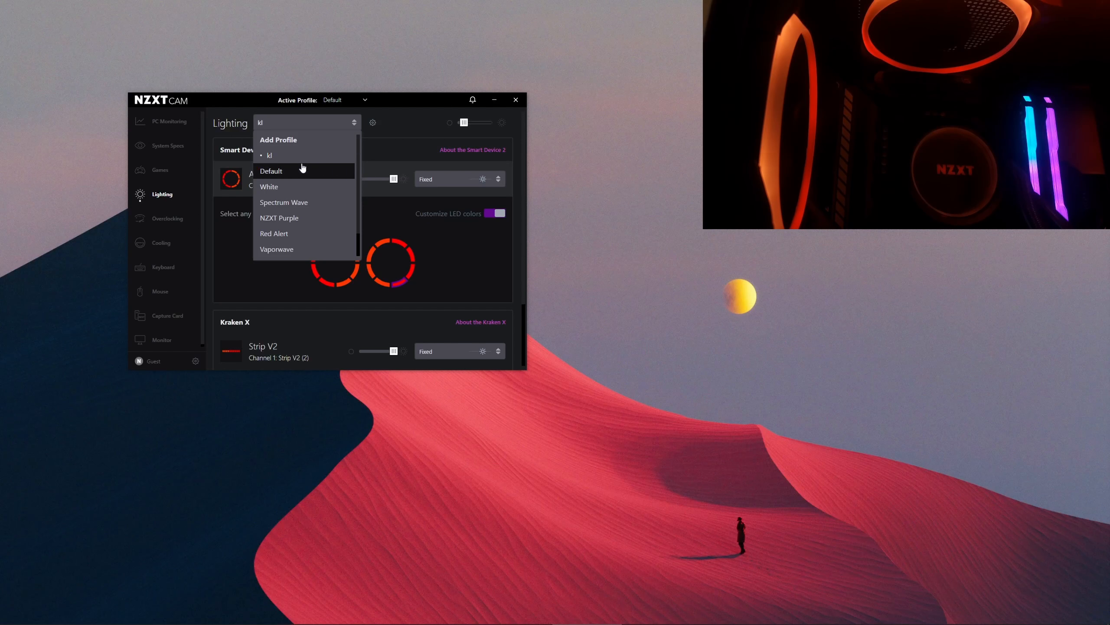
click(301, 223)
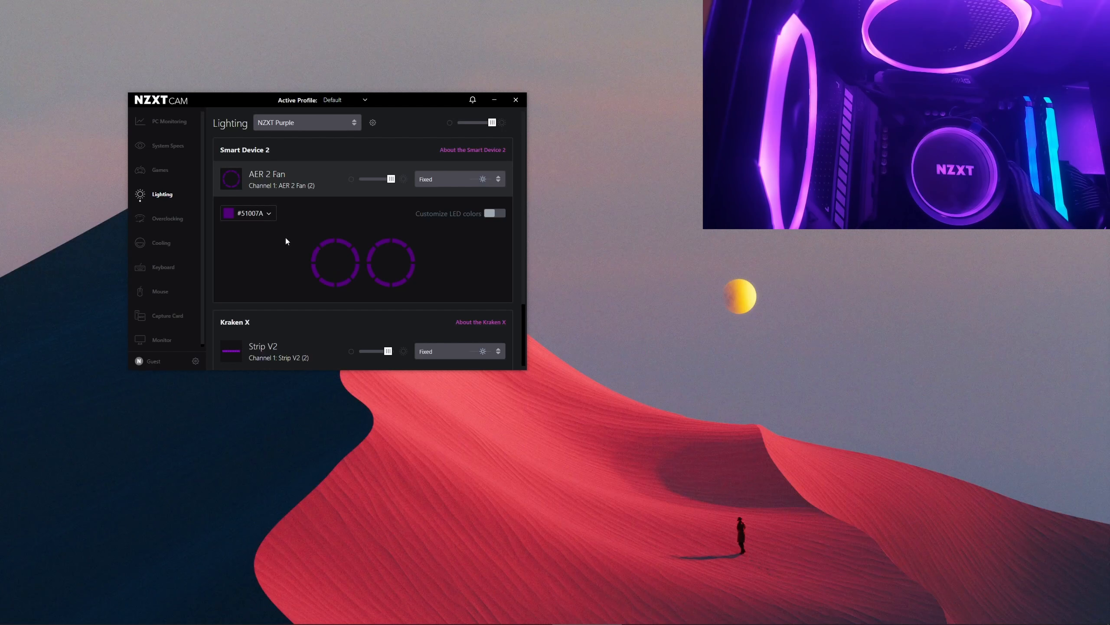
- Preview the AER 2 Fan's Fixed lighting in #FF3600, #3200FF, #FF5000 and white
click(271, 186)
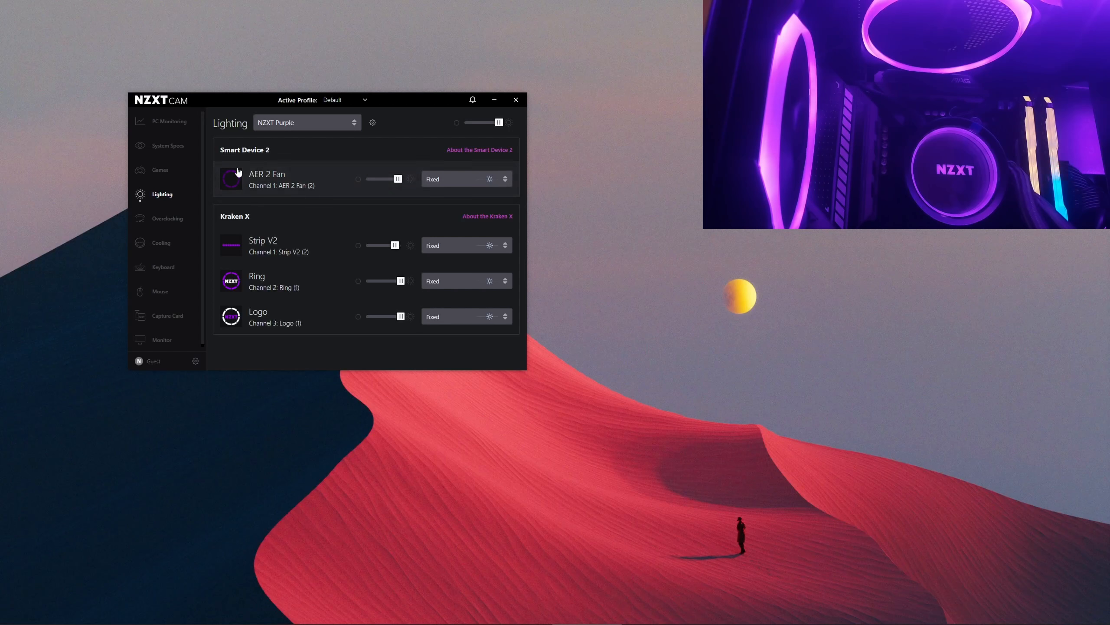
click(338, 176)
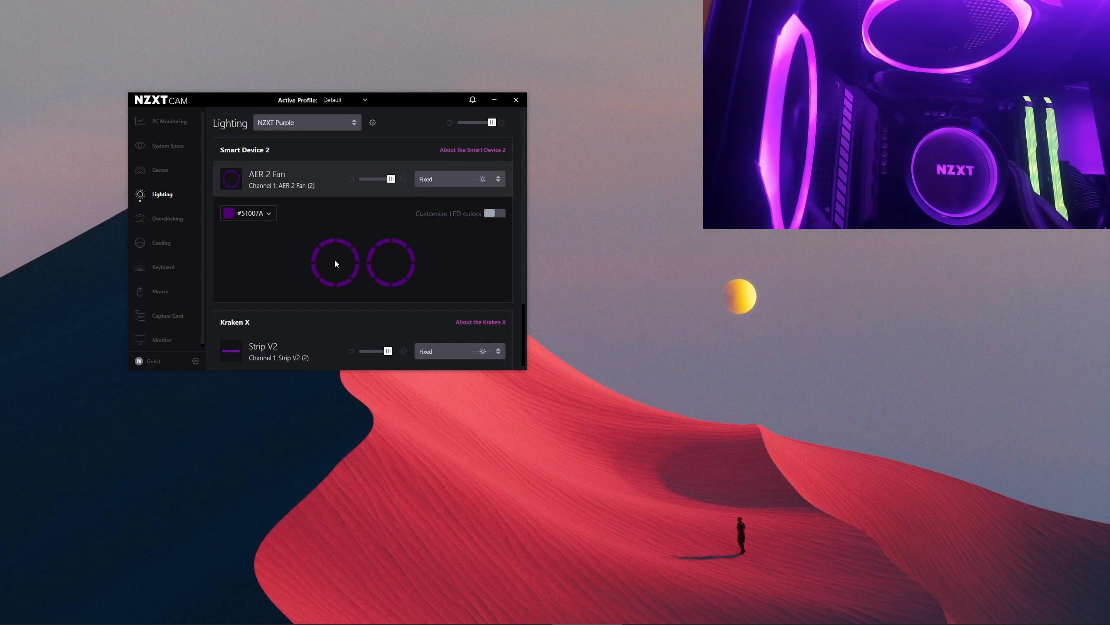
click(238, 214)
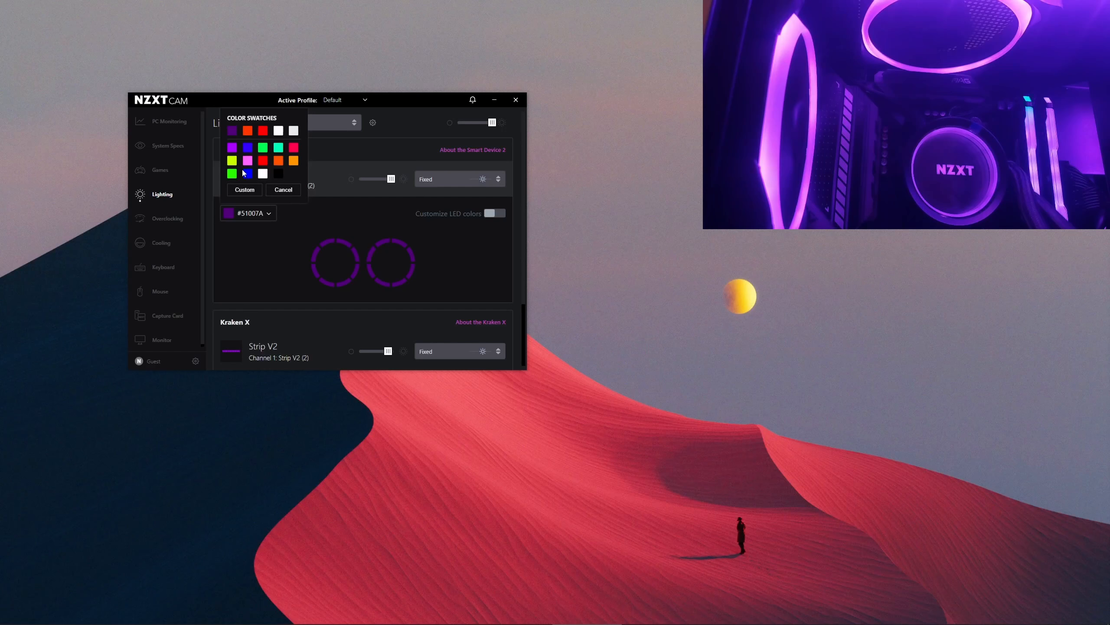
click(248, 132)
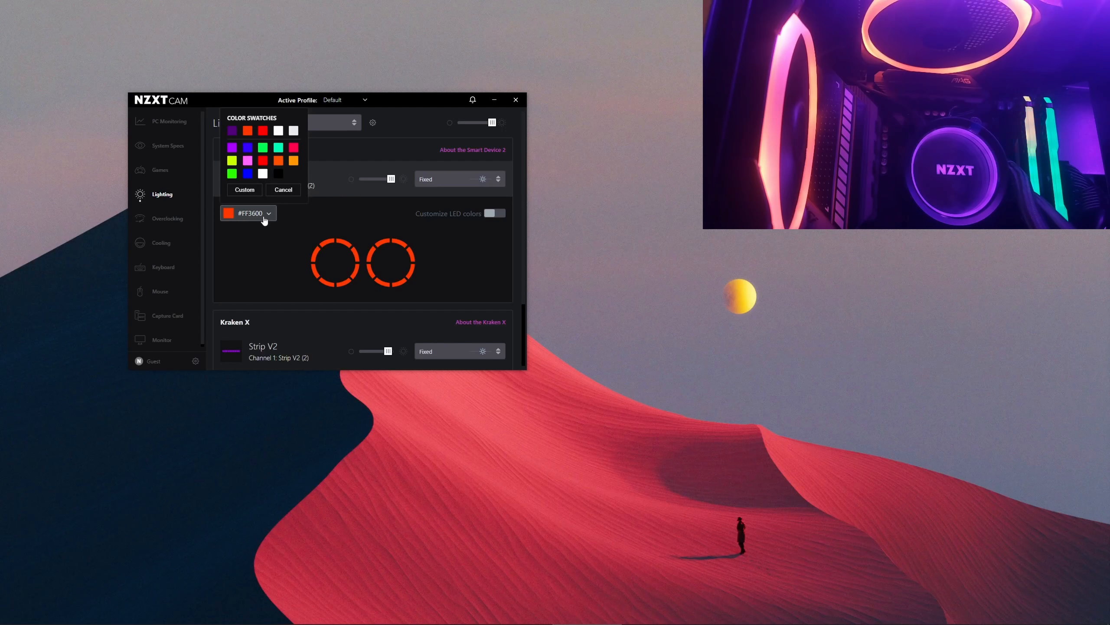
click(248, 149)
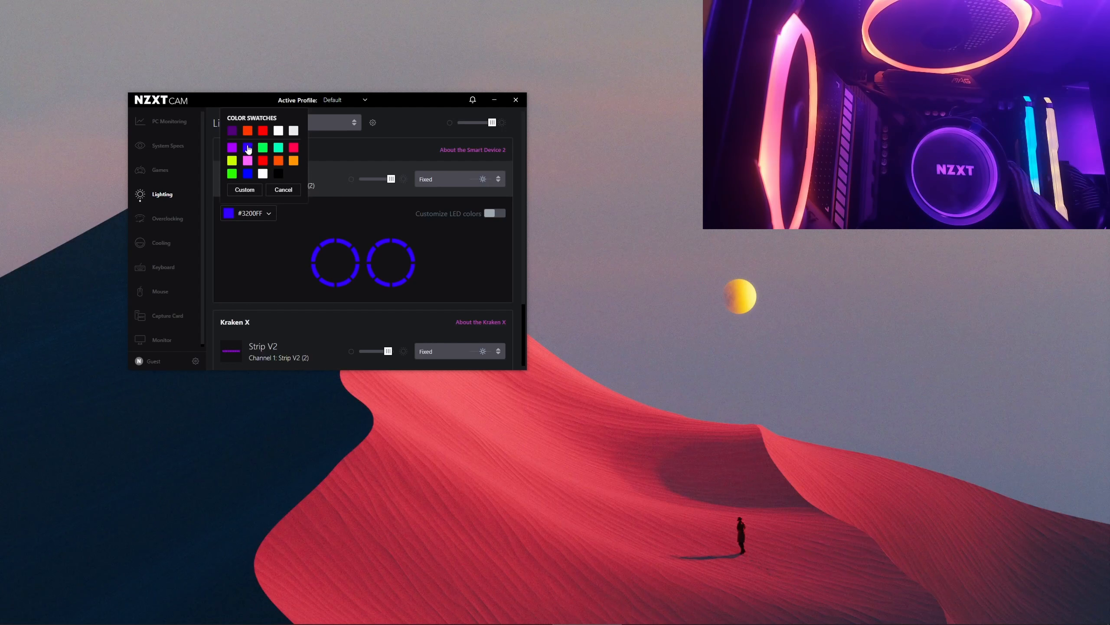
click(279, 164)
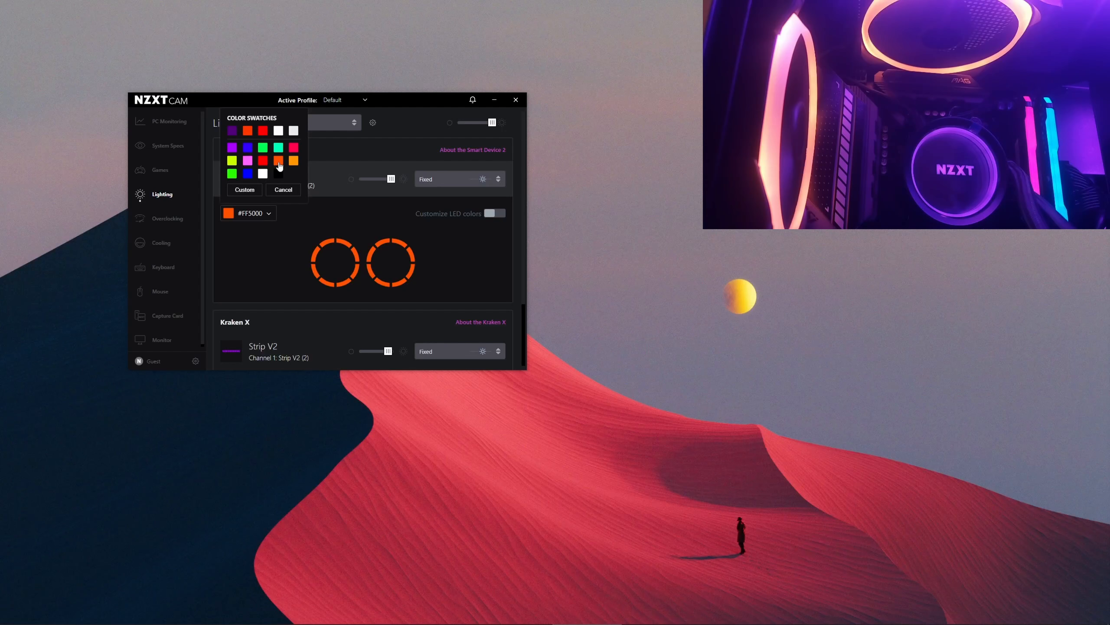
click(262, 173)
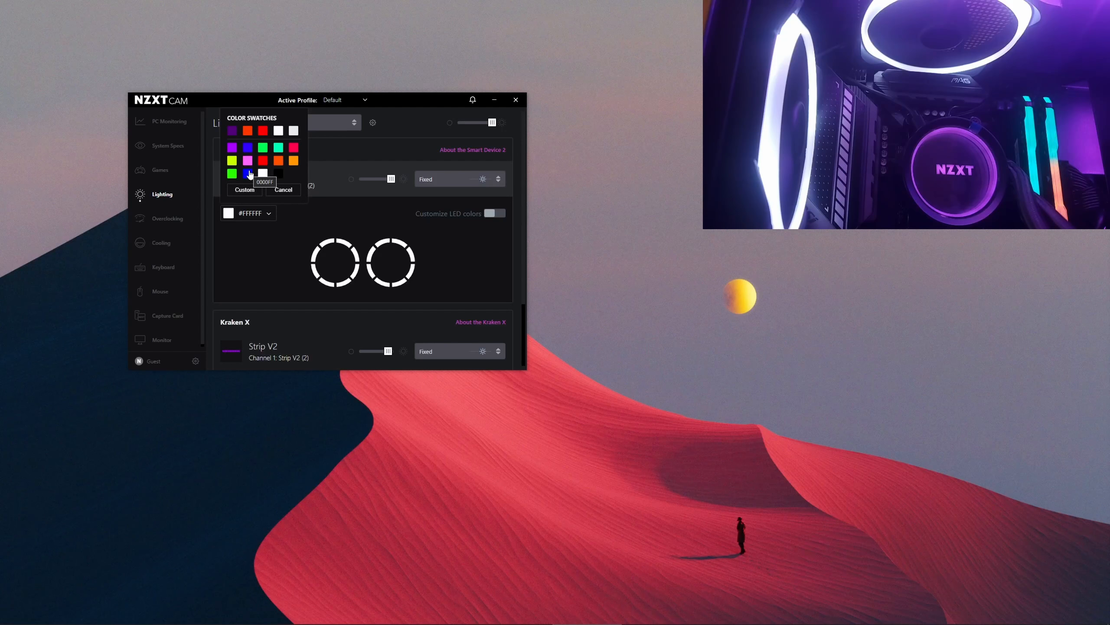
- Preview the AER 2 Fan in the green #28FF00, red #FF0000, orange #FF5000 and black #000000 swatches
click(232, 173)
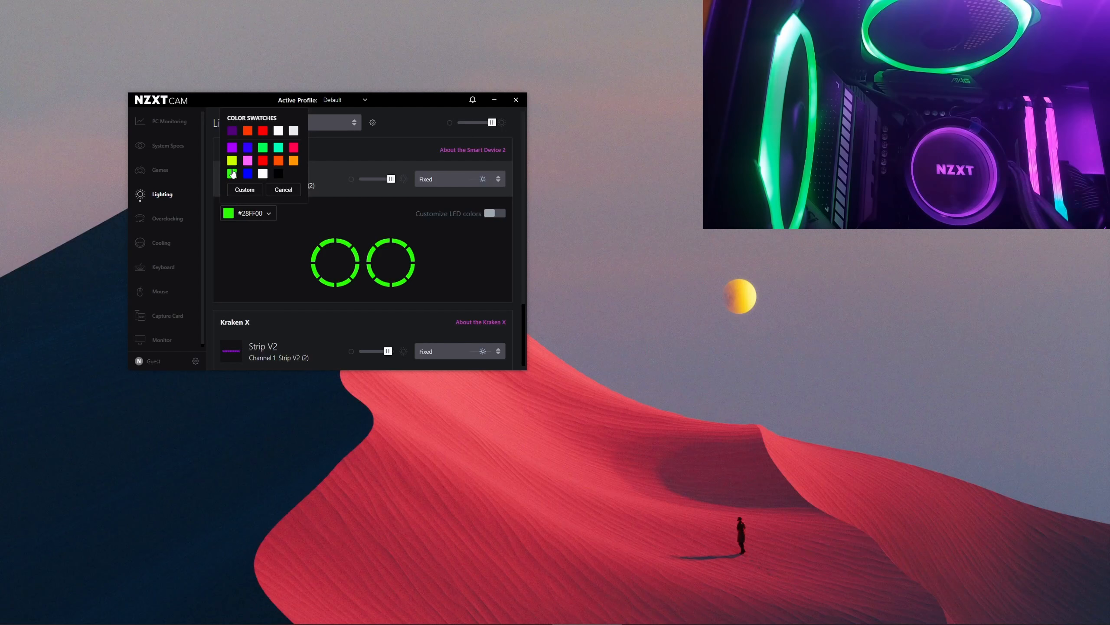
click(264, 160)
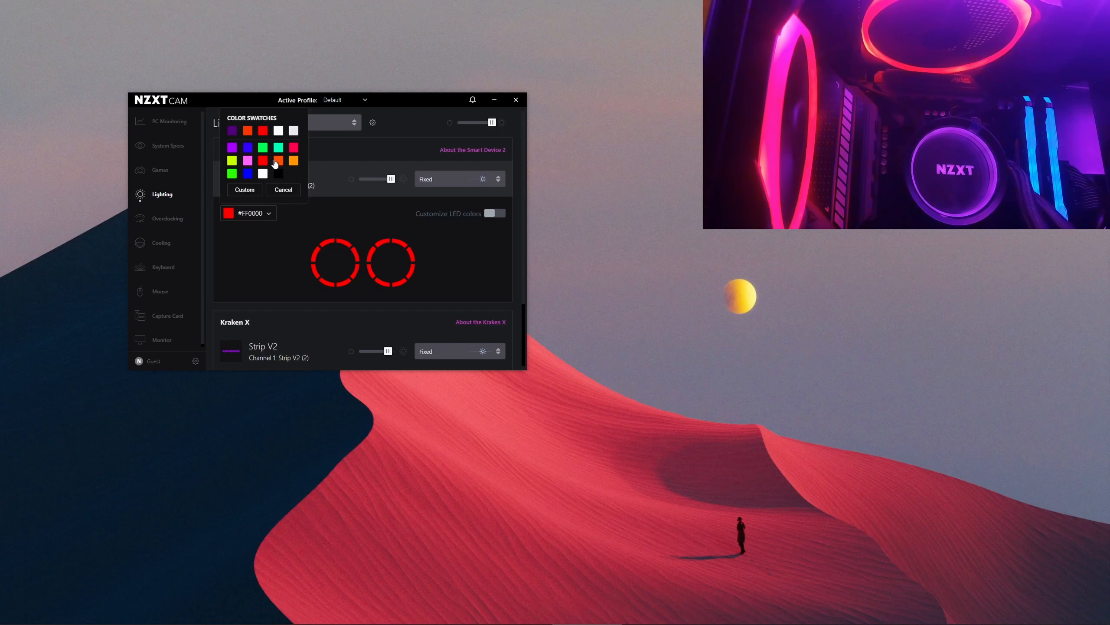
click(280, 162)
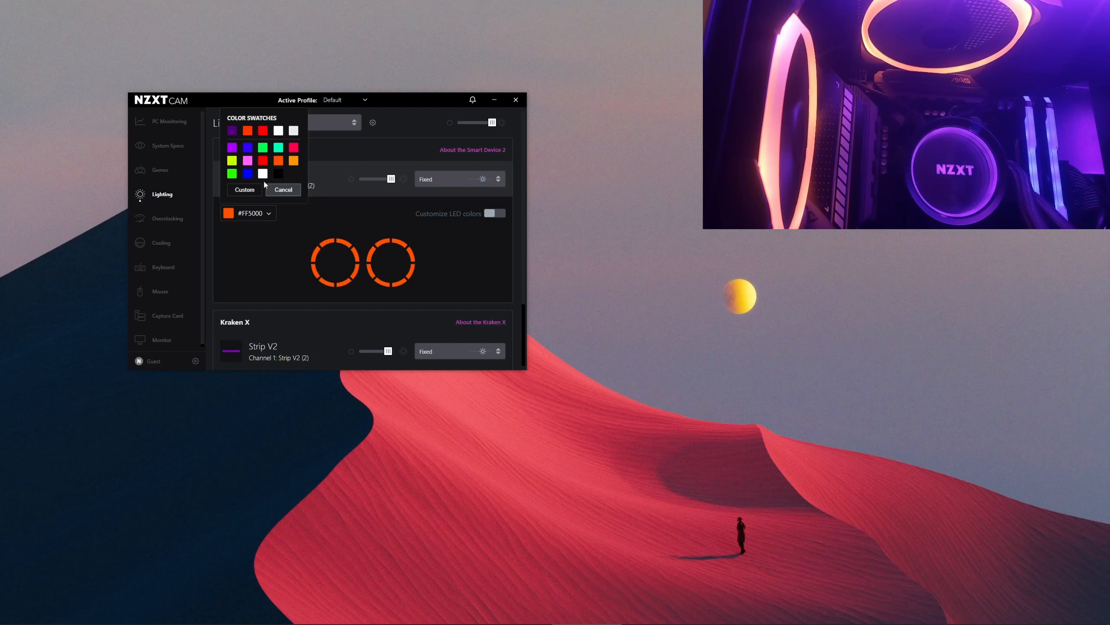
click(278, 174)
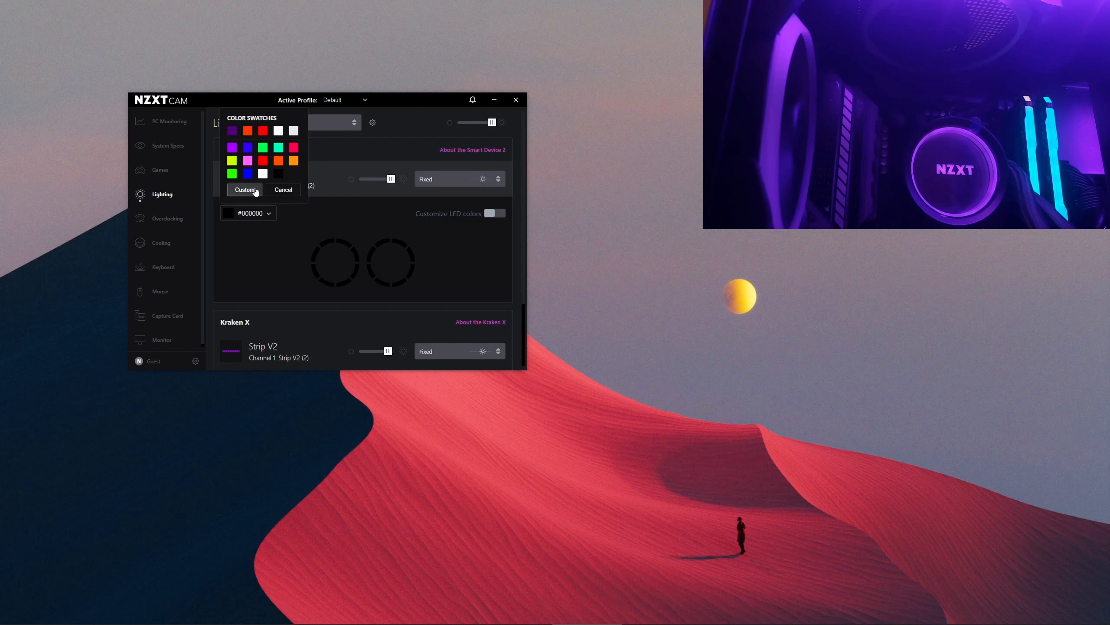
- Try the custom red #BE0303 on the AER 2 Fan, then cancel the color selection
click(244, 190)
drag(248, 120, 299, 114)
drag(239, 169, 245, 169)
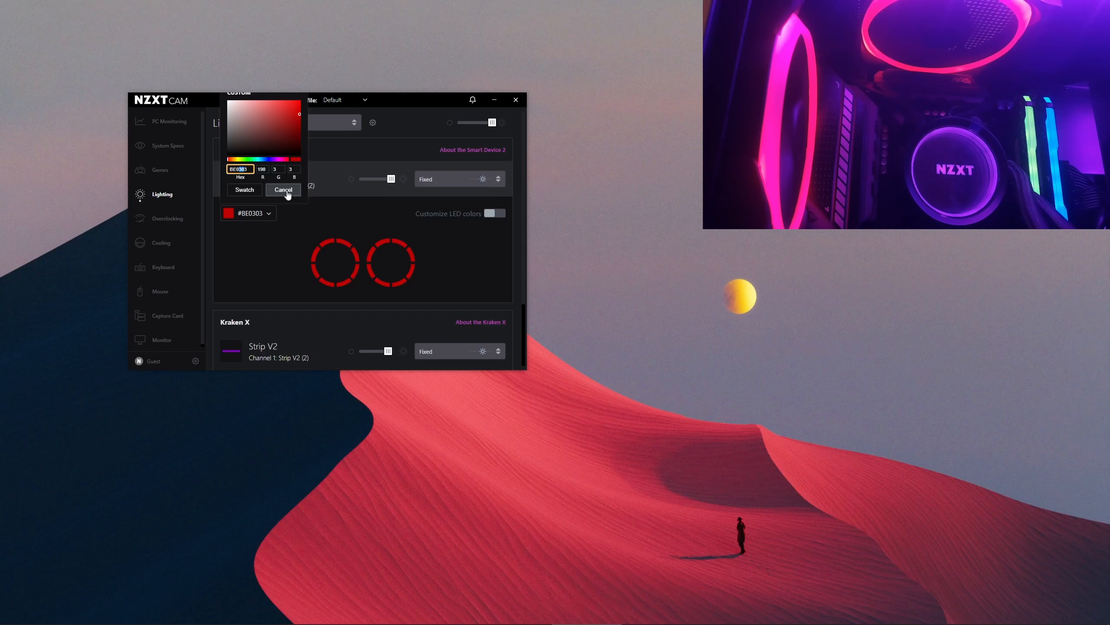
click(236, 165)
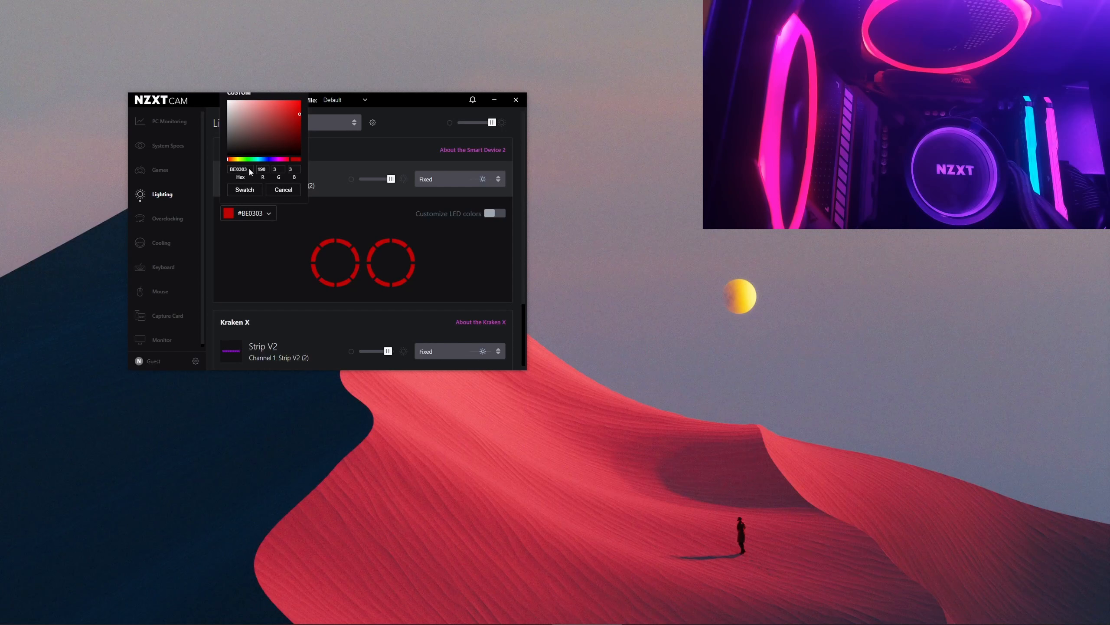
double_click(249, 170)
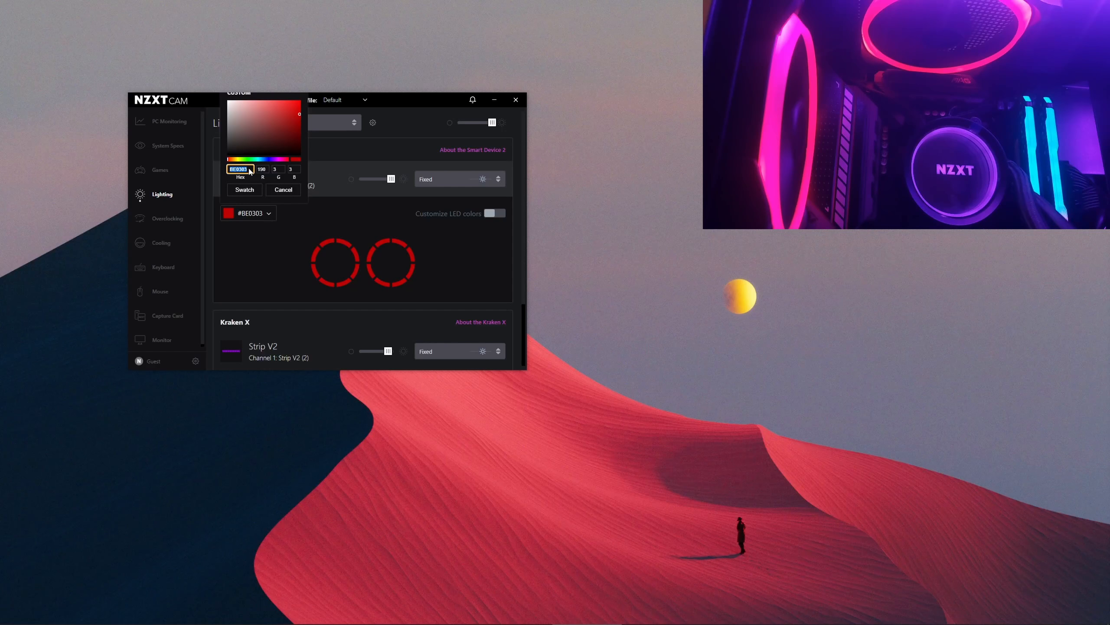
click(278, 191)
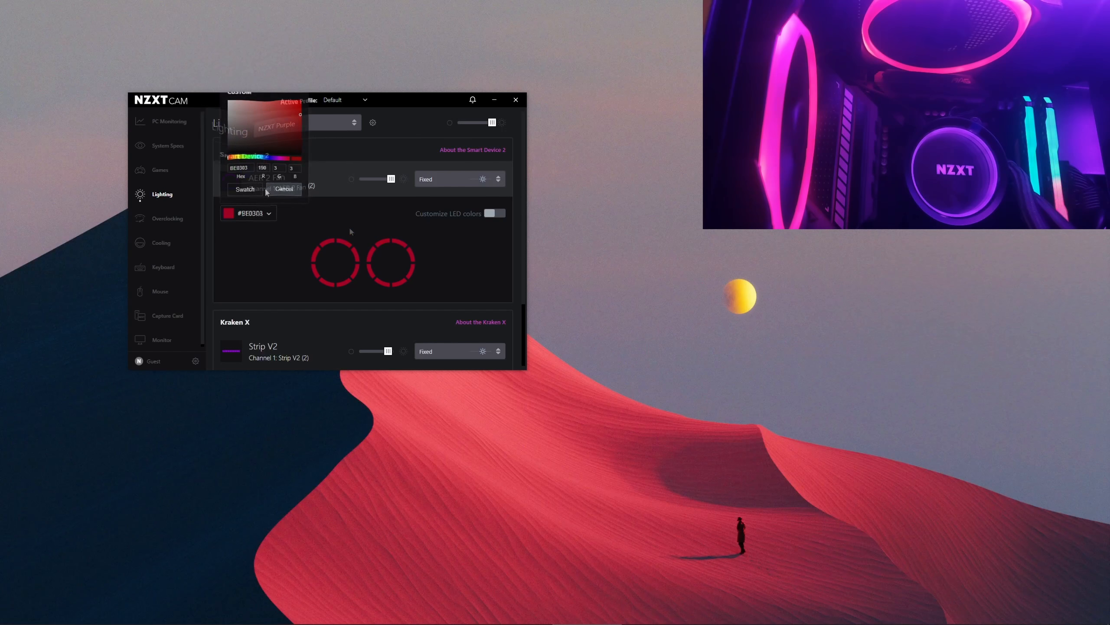
- Try individual LED colors on the AER 2 Fan, blue on the first ring and purple on the second, and switch customization off again
click(492, 213)
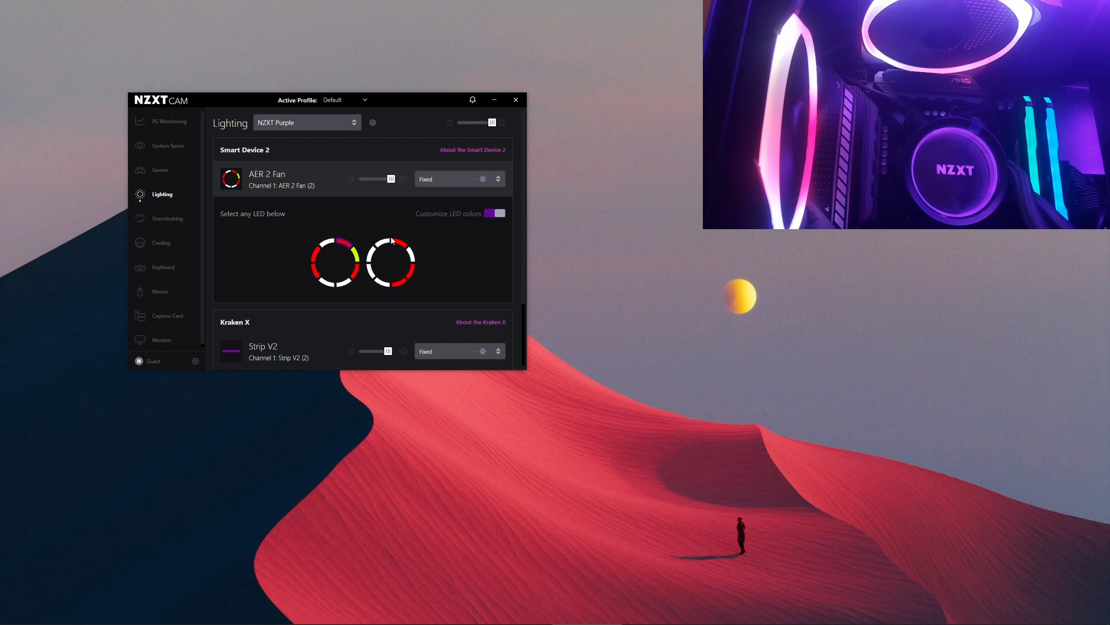
click(328, 244)
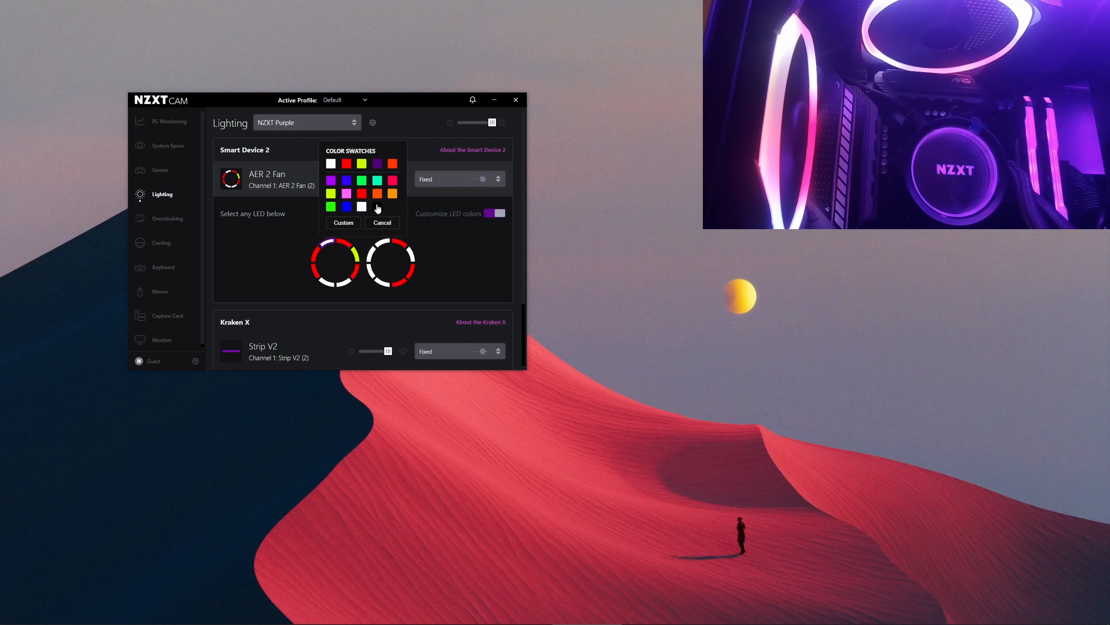
click(346, 207)
click(410, 256)
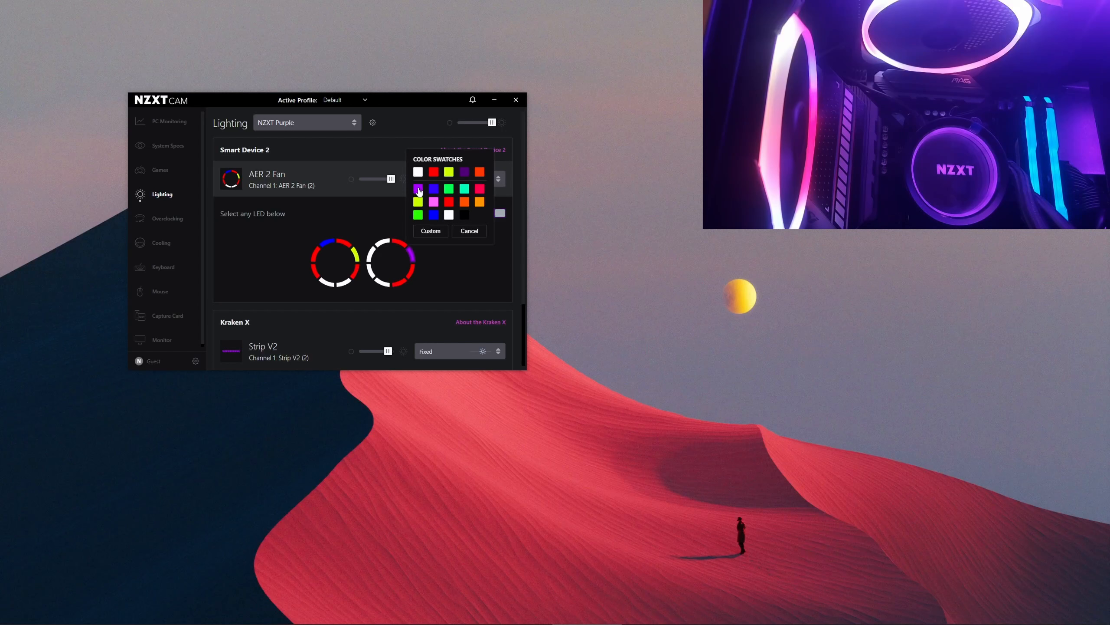
click(455, 263)
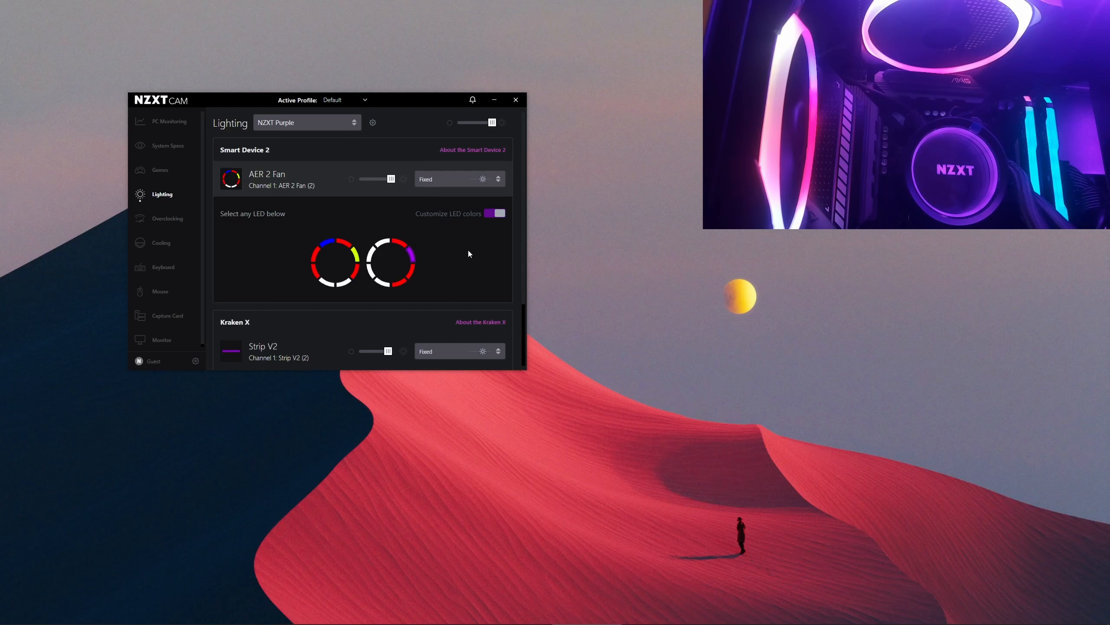
click(494, 213)
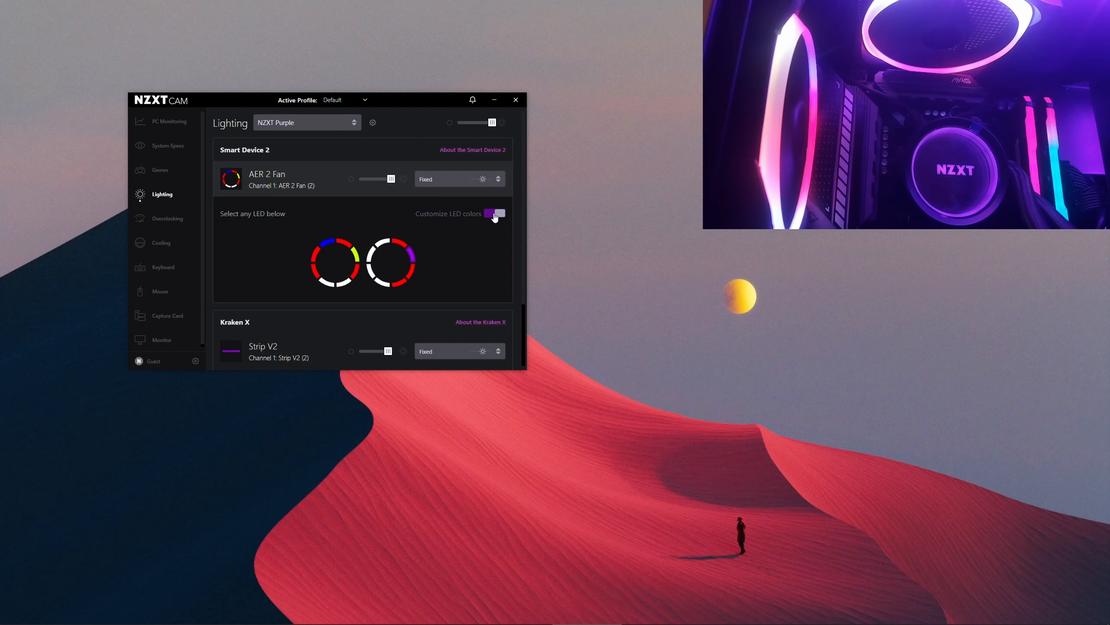
click(362, 189)
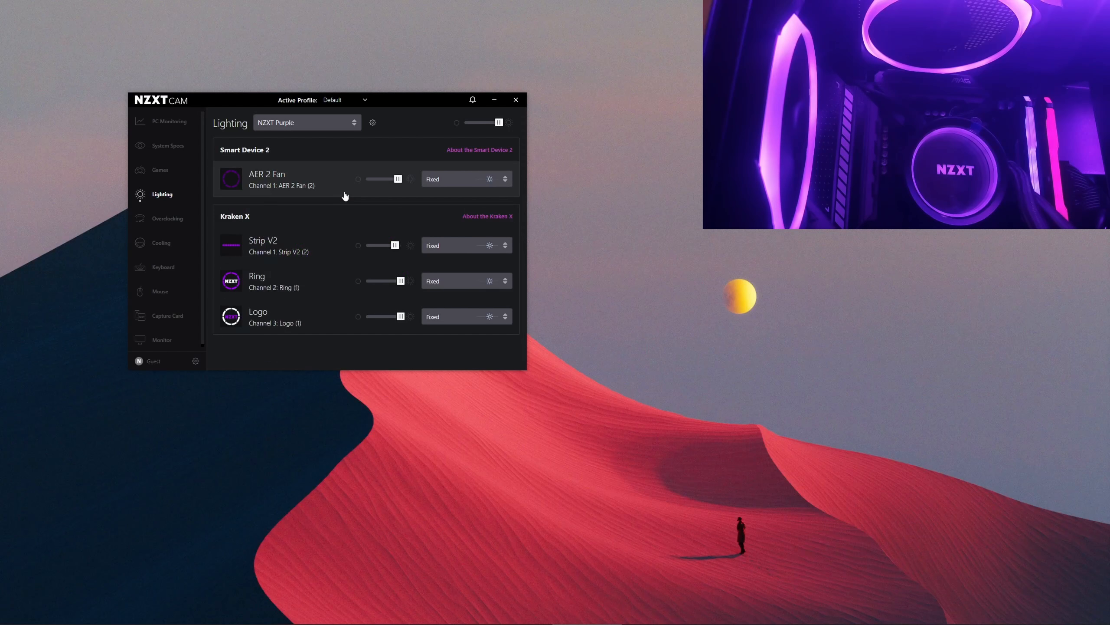
- Preview the Breathing mode on the AER 2 Fan and switch it to Fading
click(459, 179)
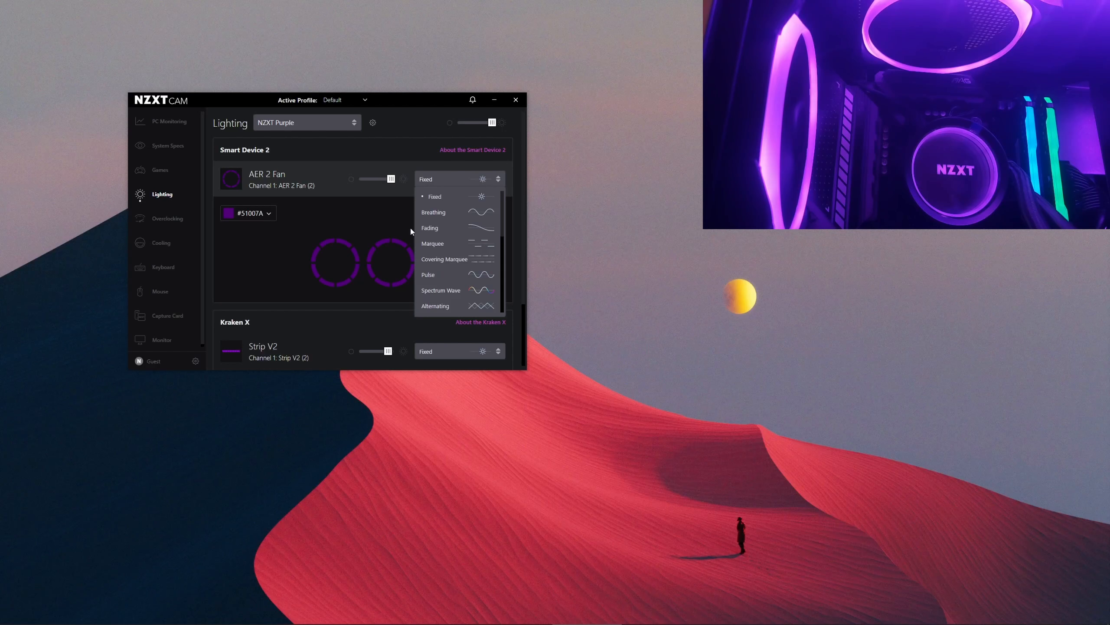
click(443, 199)
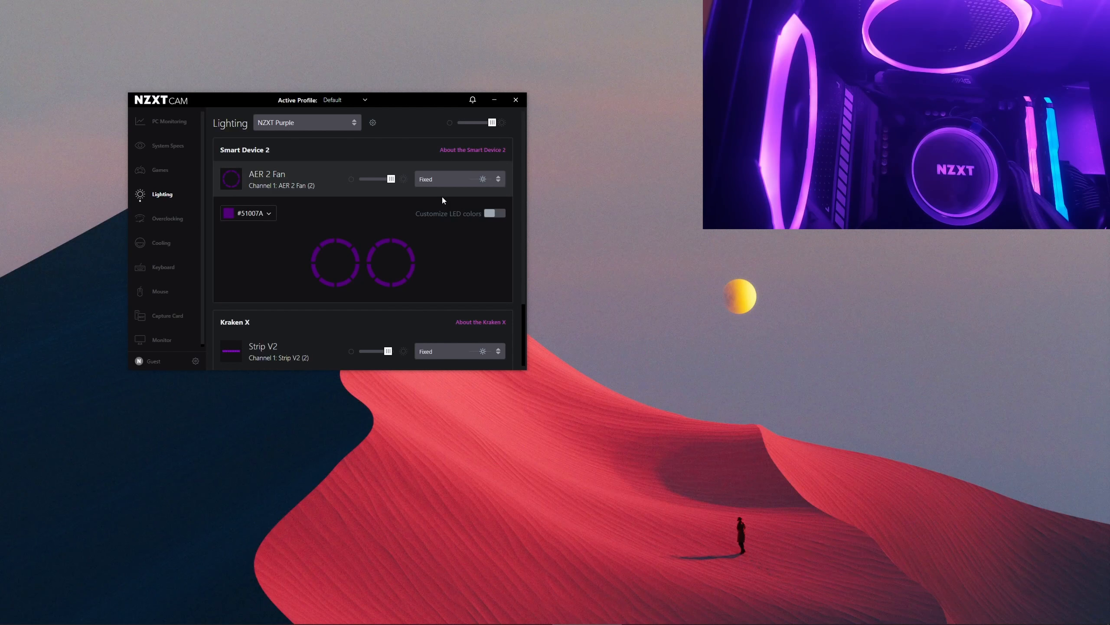
click(436, 175)
click(440, 212)
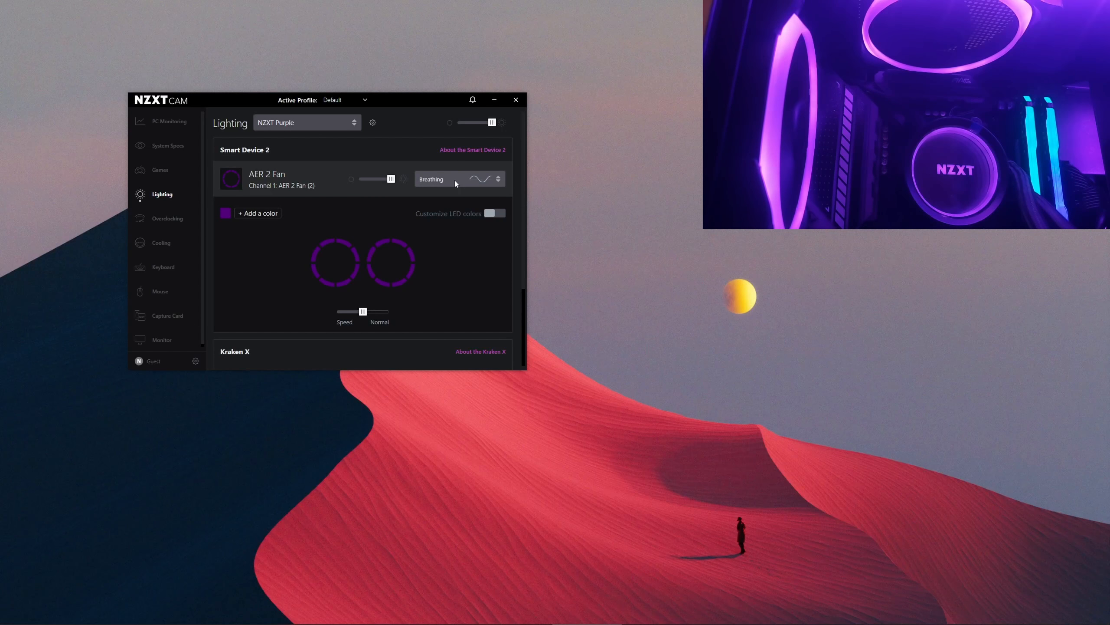
click(455, 180)
click(447, 227)
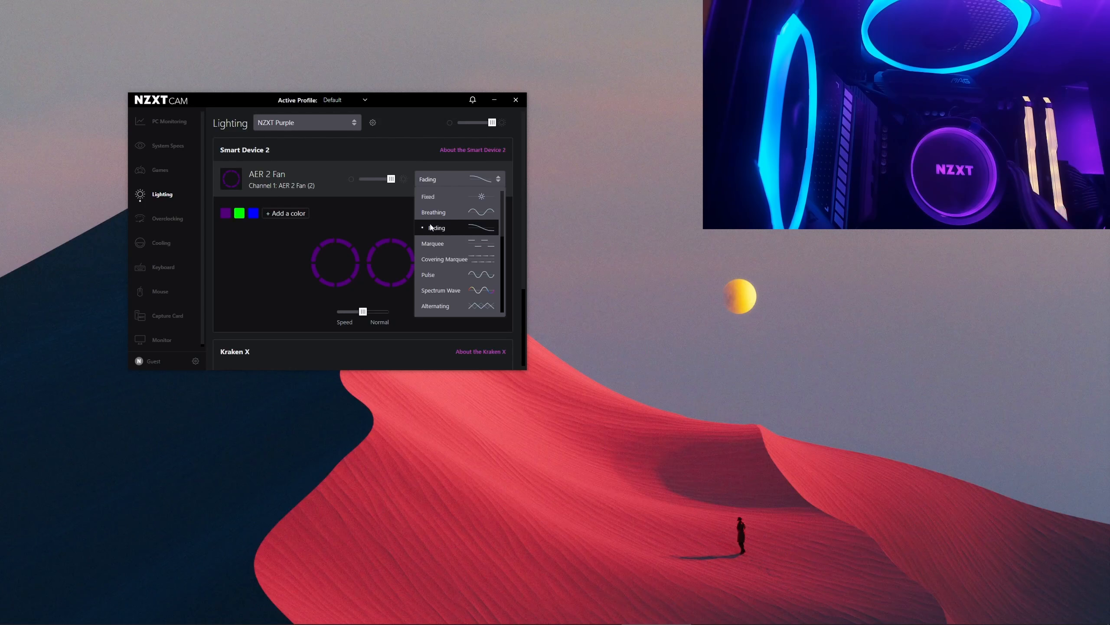
click(289, 222)
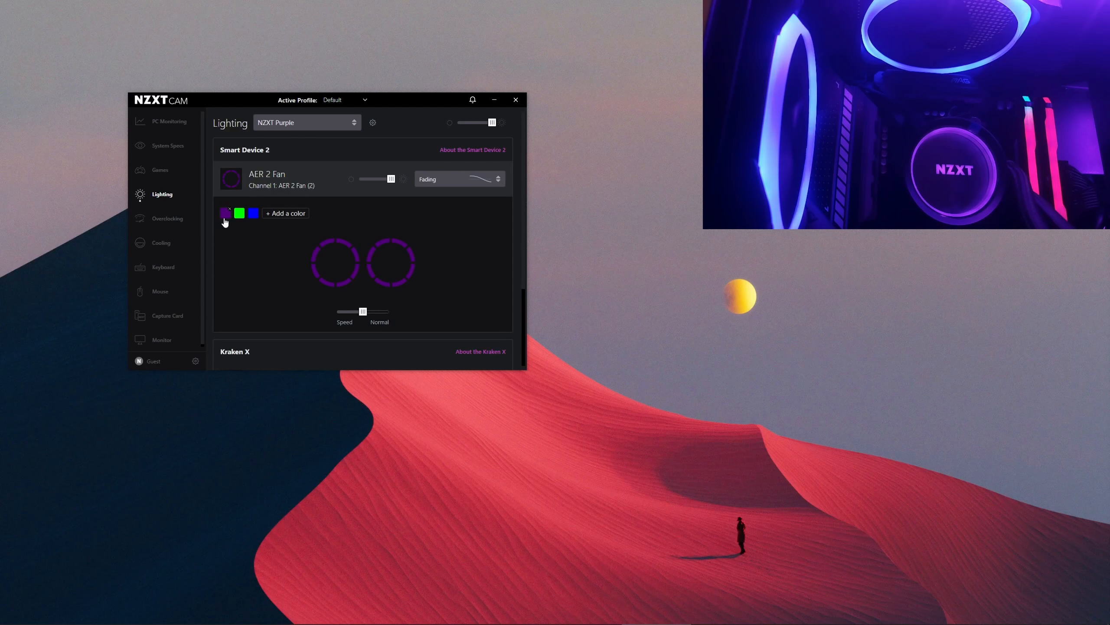
- Change the first two Fading colors to red and dark purple, and try the speed at Fastest and Slowest
click(224, 218)
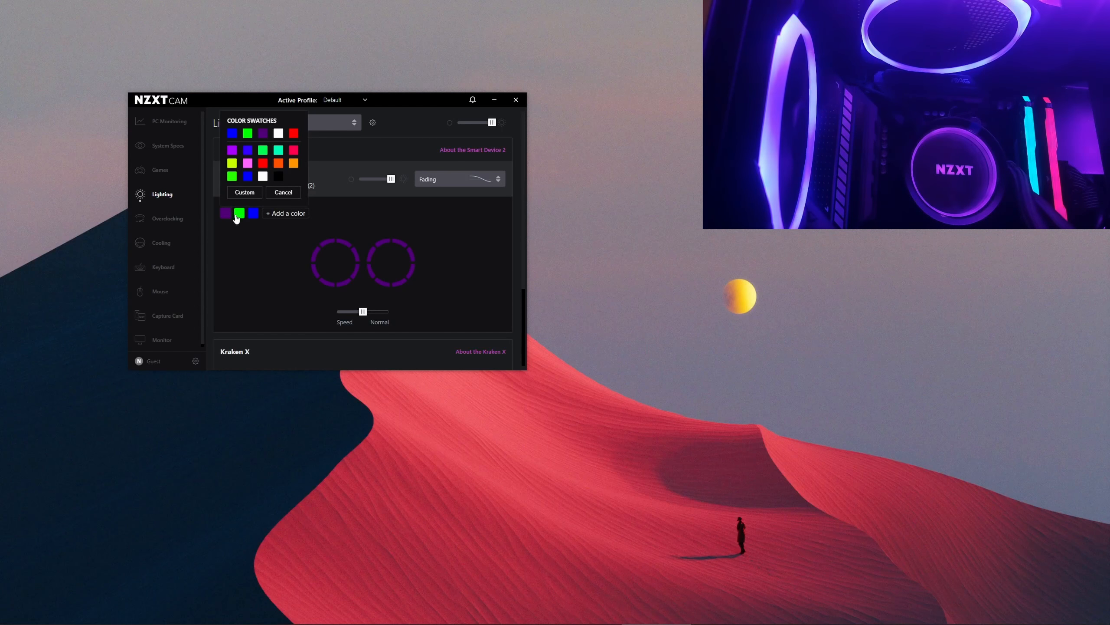
click(263, 163)
click(239, 213)
click(261, 133)
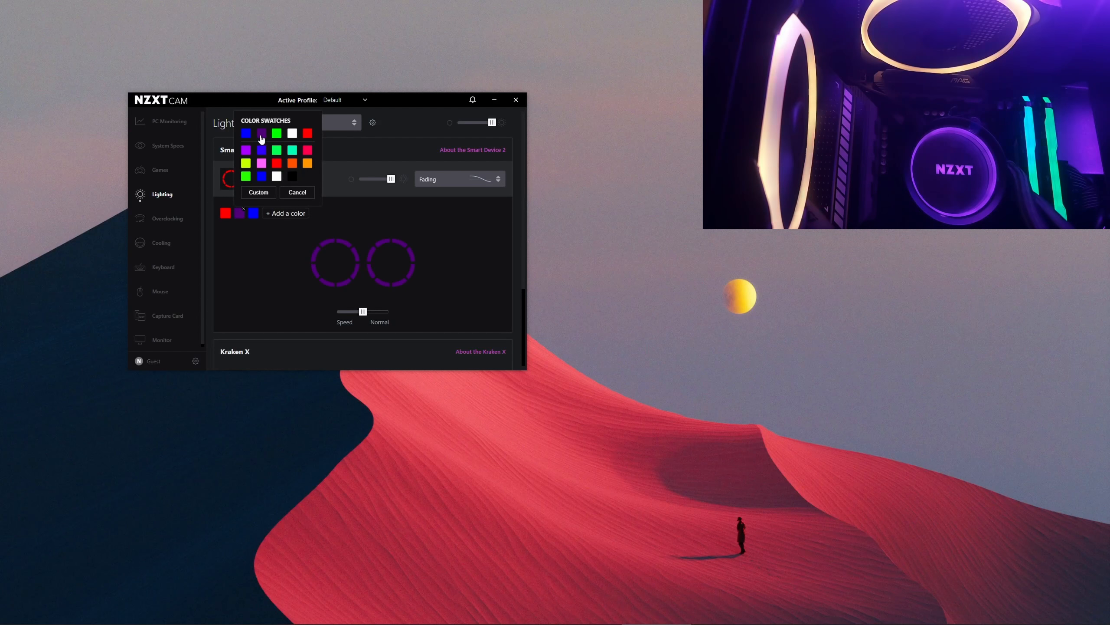
click(476, 287)
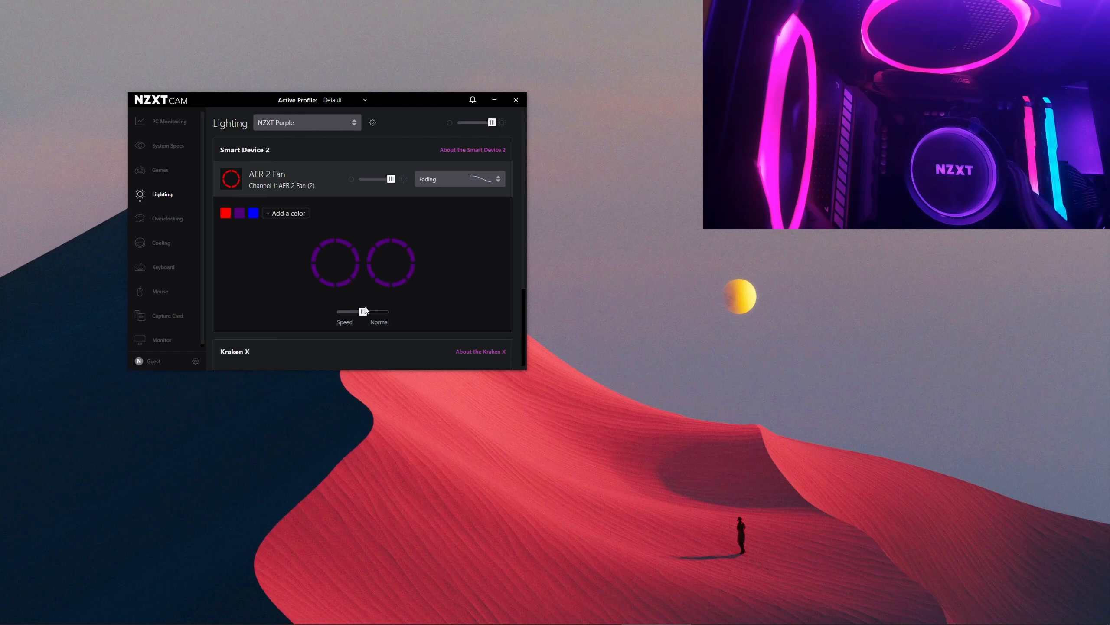
drag(350, 312, 389, 313)
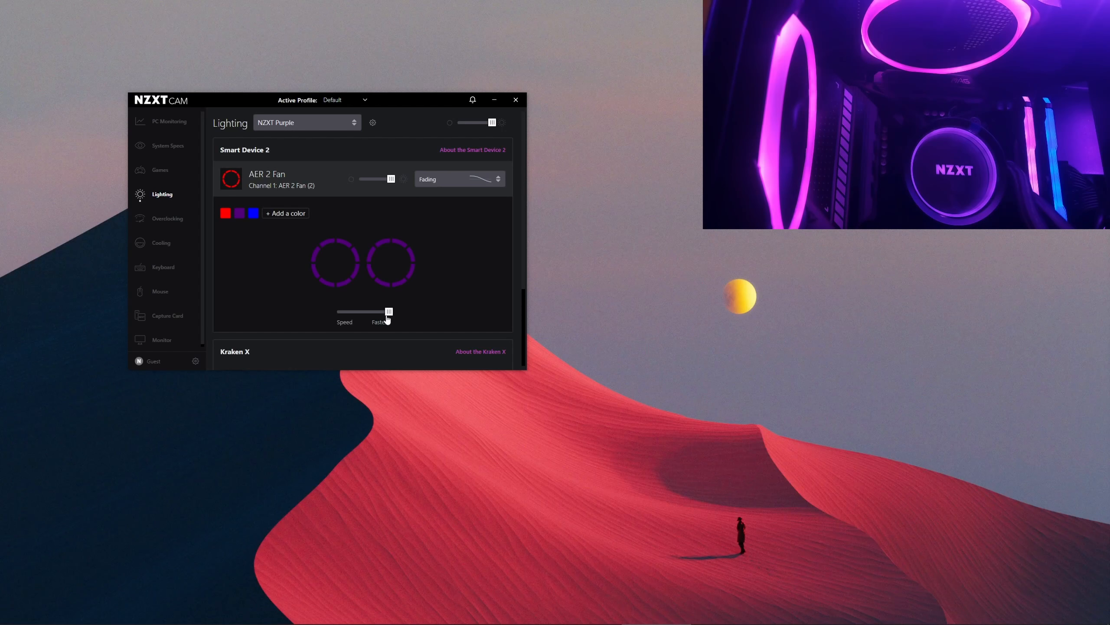
drag(358, 317, 334, 320)
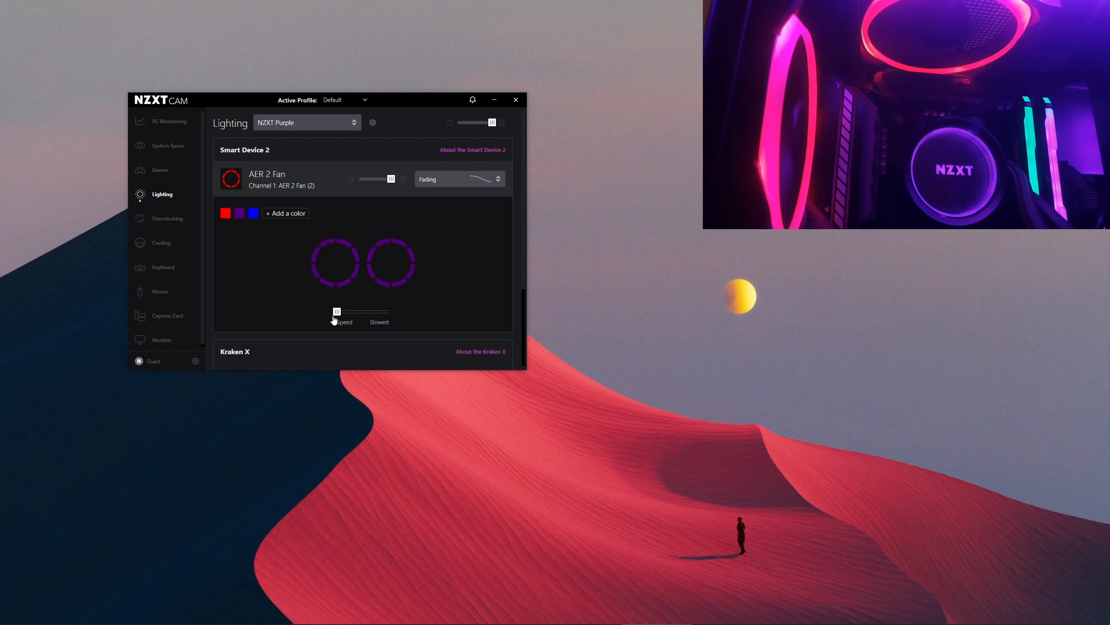
- Set the AER 2 Fan's lighting mode to Marquee, try the Slowest speed, and set it to Fastest
click(474, 184)
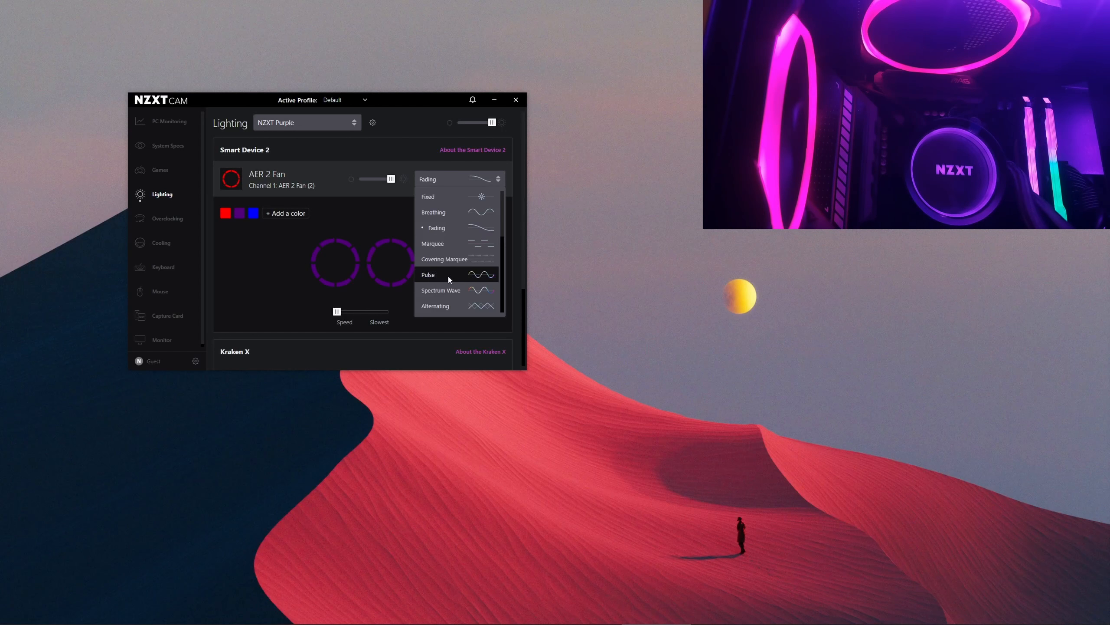
click(441, 248)
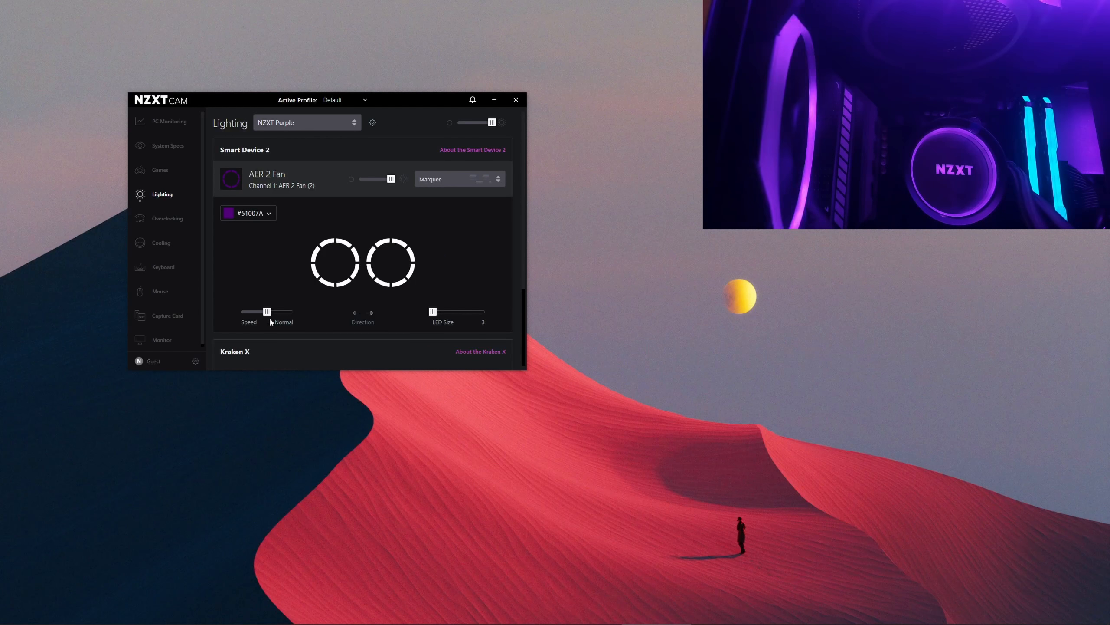
drag(269, 312, 241, 314)
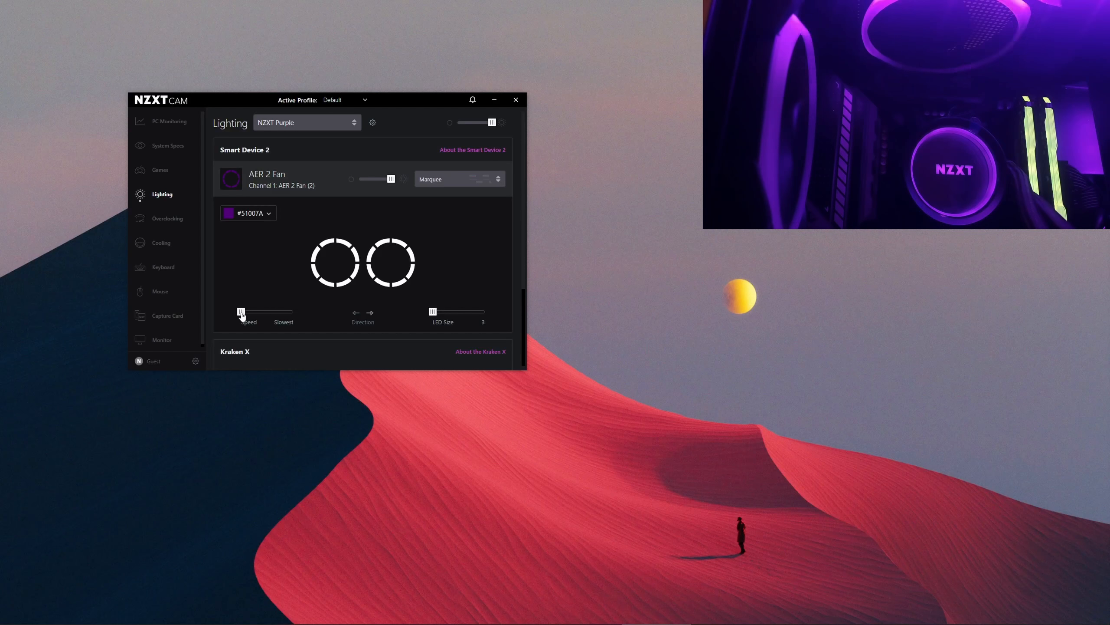
drag(241, 313, 293, 312)
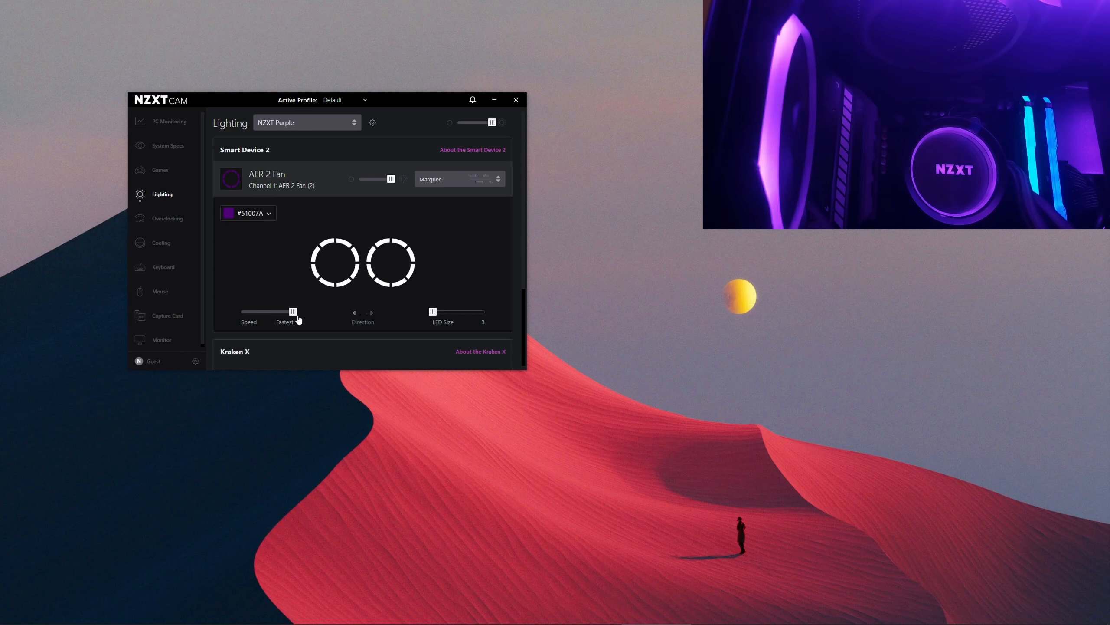
- Configure the AER 2 Fan's Marquee mode with Normal speed, a yellow-green color and LED size 6
drag(292, 318, 263, 320)
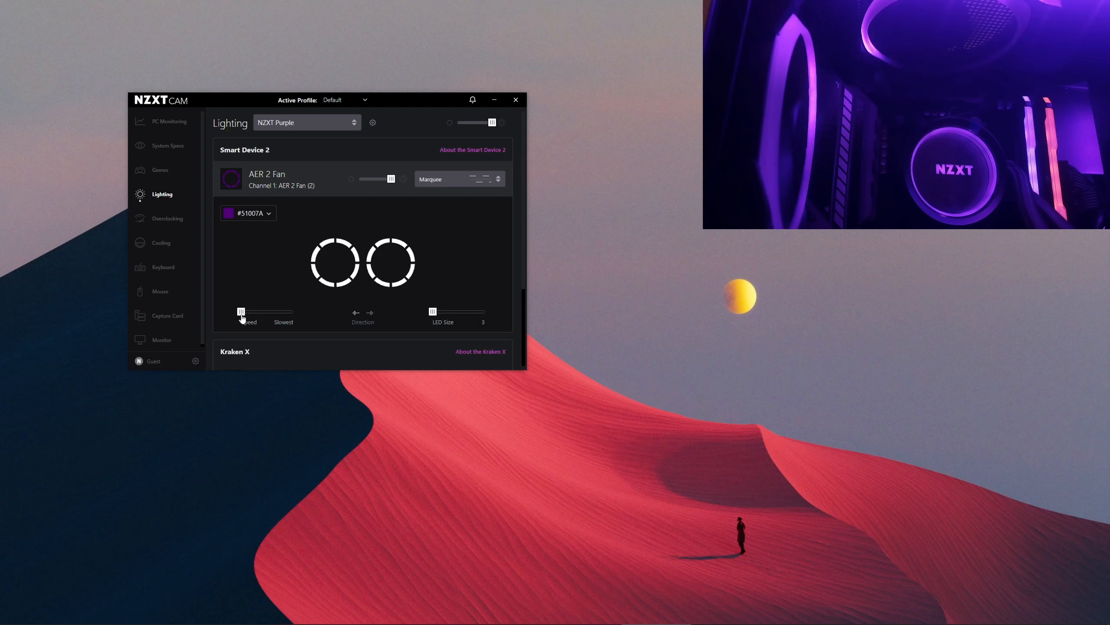
drag(277, 316, 264, 317)
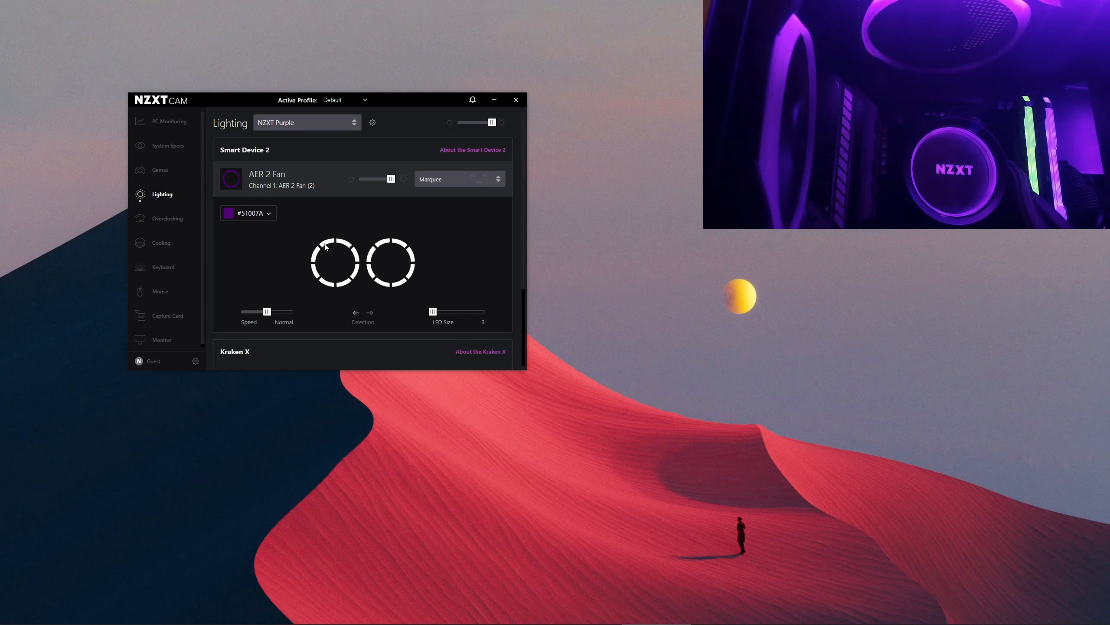
click(268, 213)
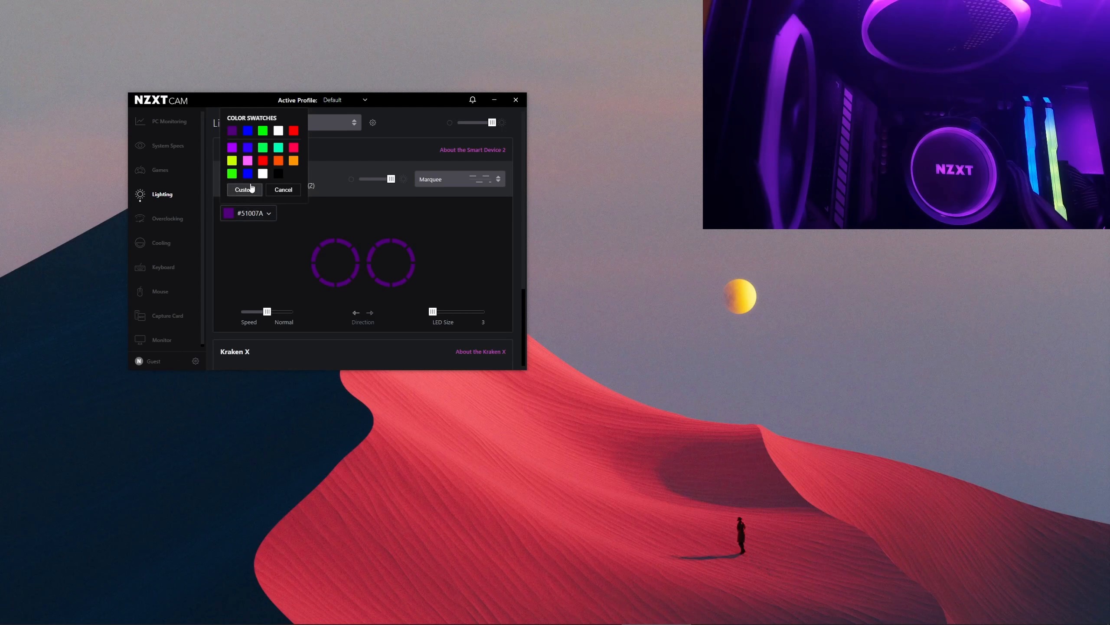
click(232, 162)
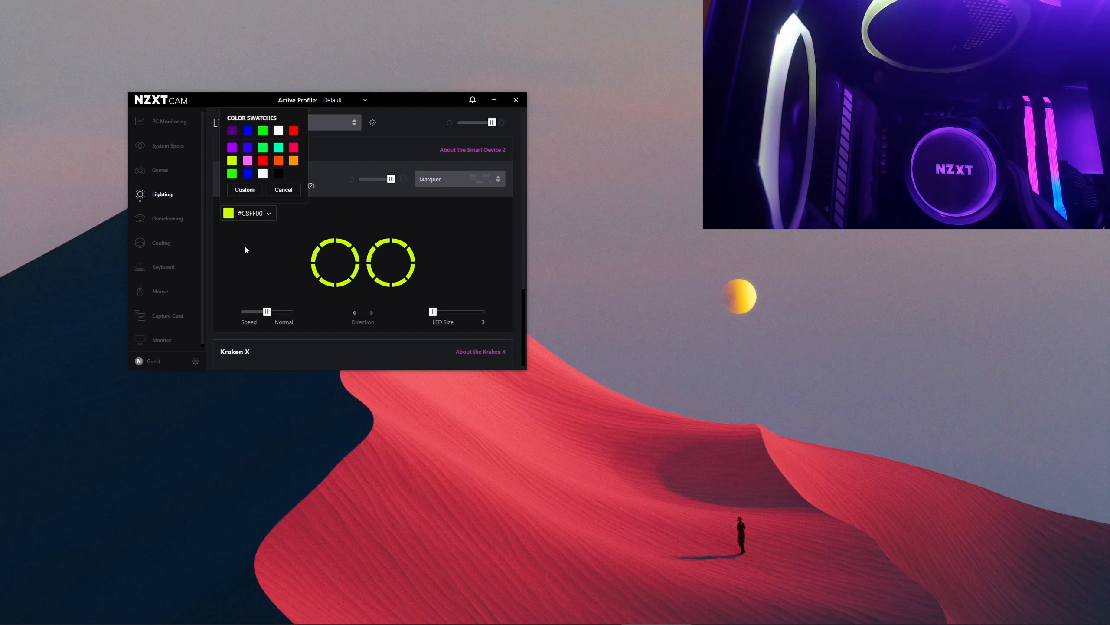
click(258, 253)
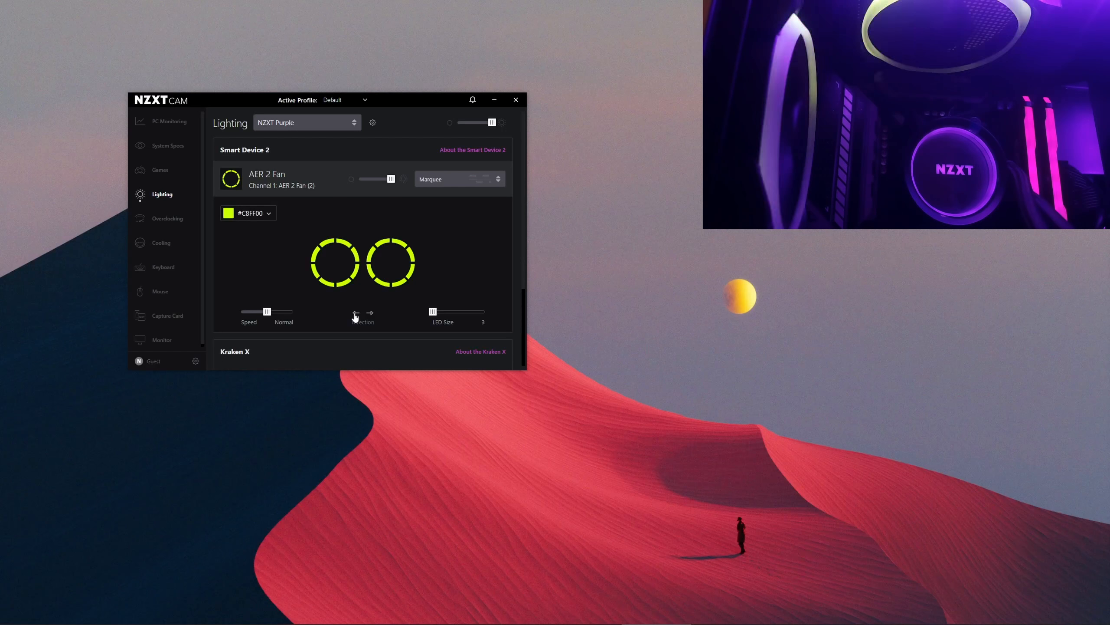
drag(433, 312, 473, 311)
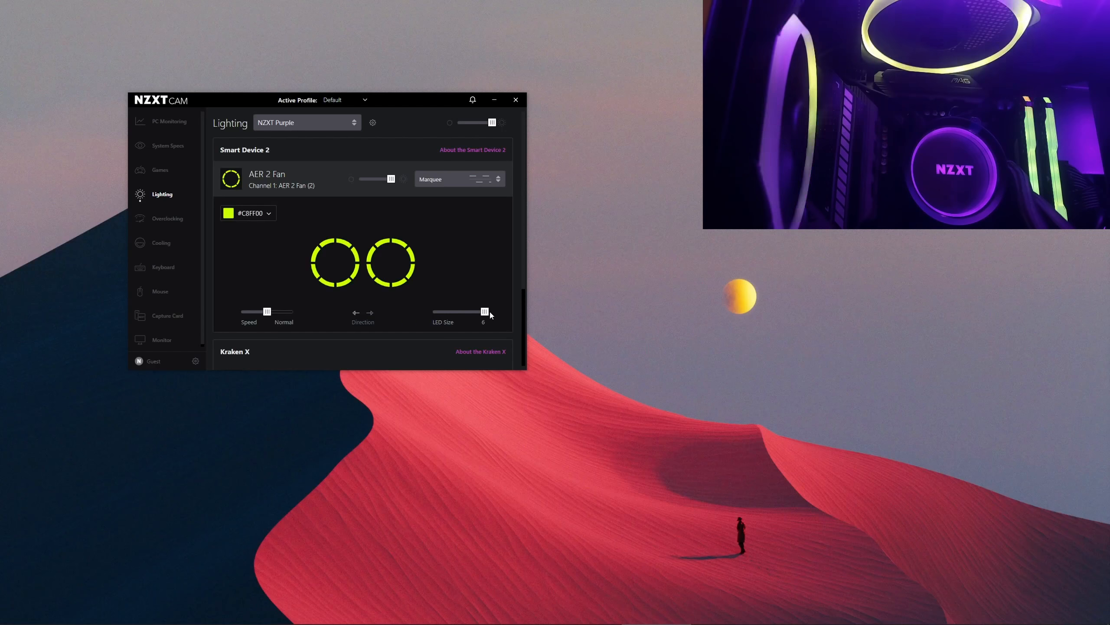
- Switch the AER 2 Fan to Covering Marquee at the Slowest speed and view the swatches for its first color
click(446, 184)
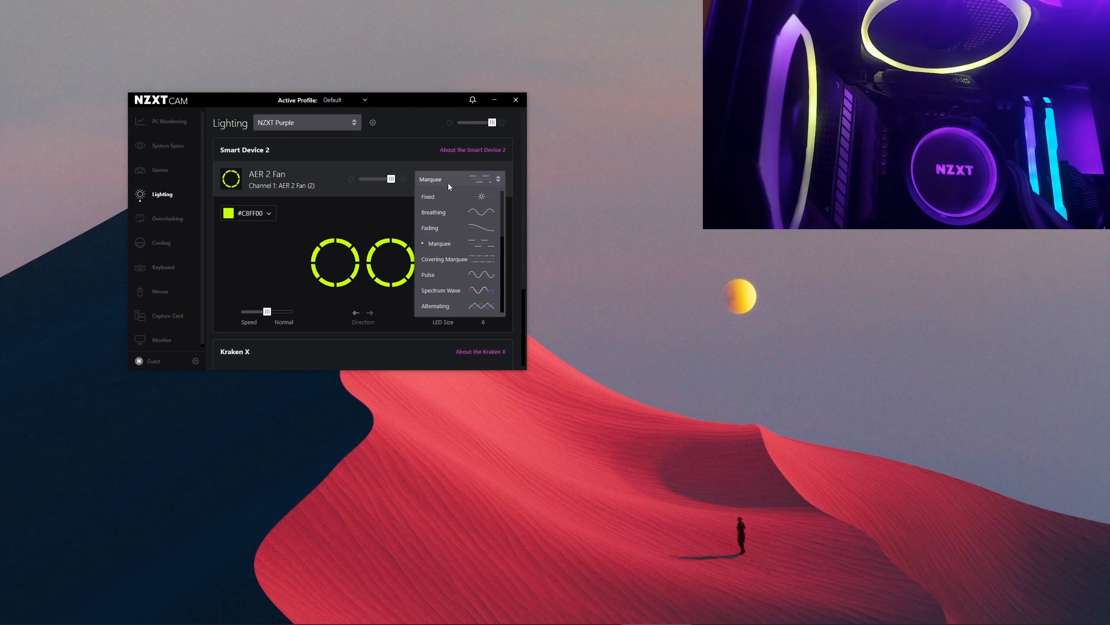
click(441, 263)
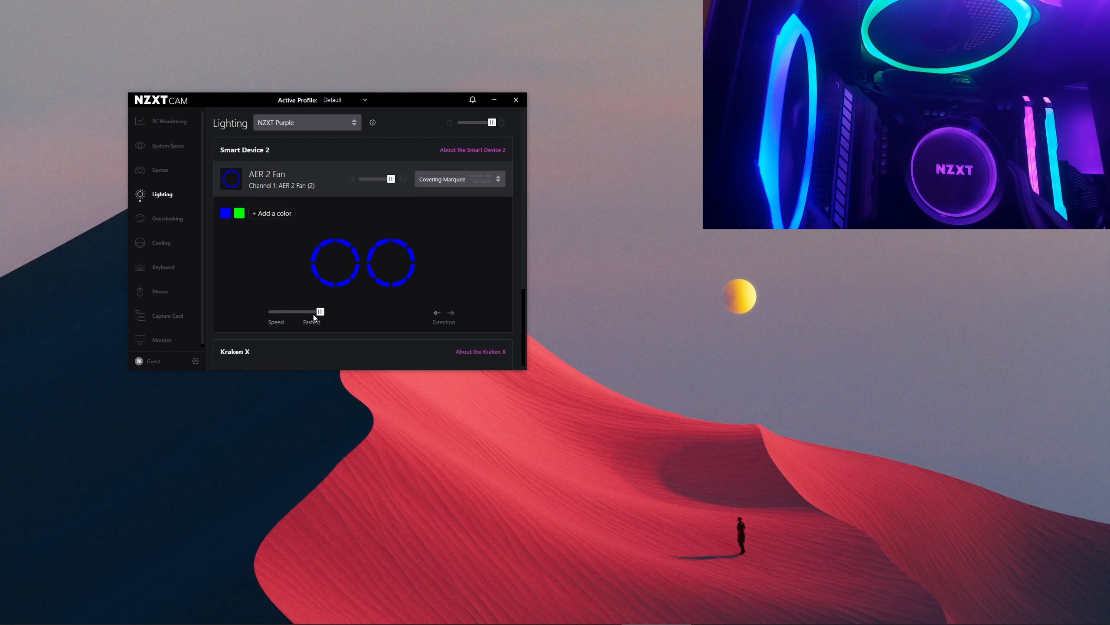
drag(320, 312, 268, 312)
click(226, 214)
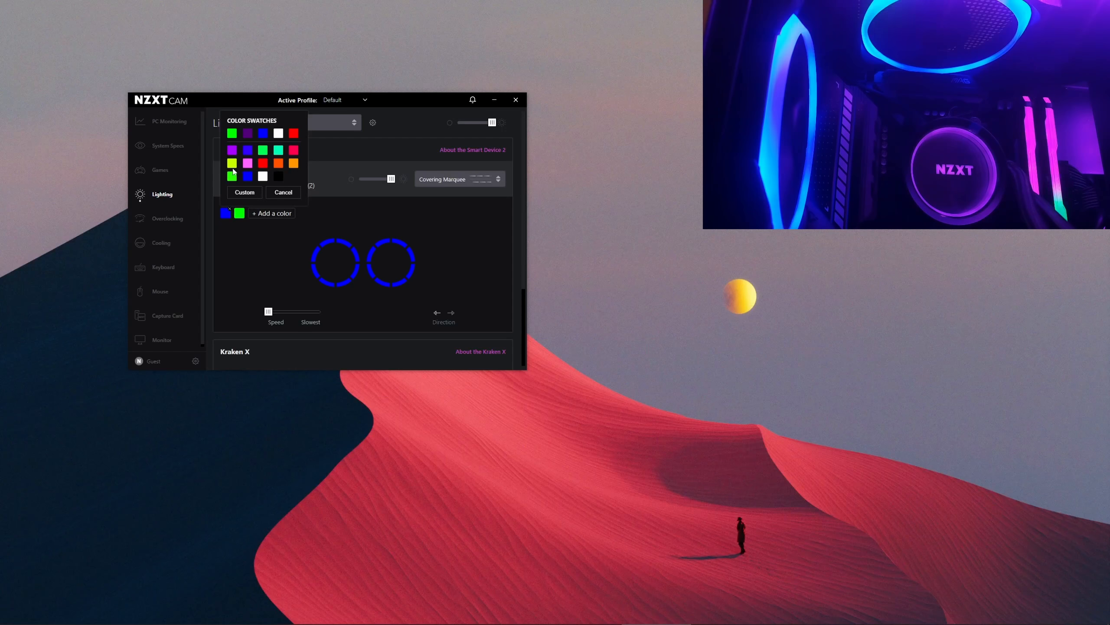
click(467, 222)
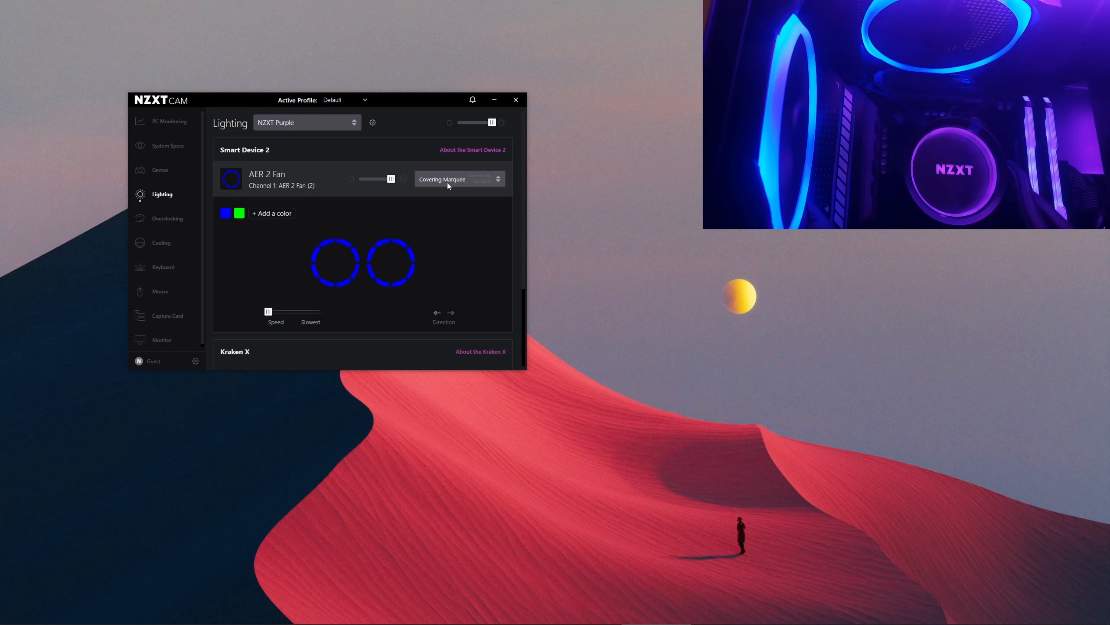
- Set the AER 2 Fan to Pulse mode in red, try the Fastest speed and return it to Normal
click(452, 181)
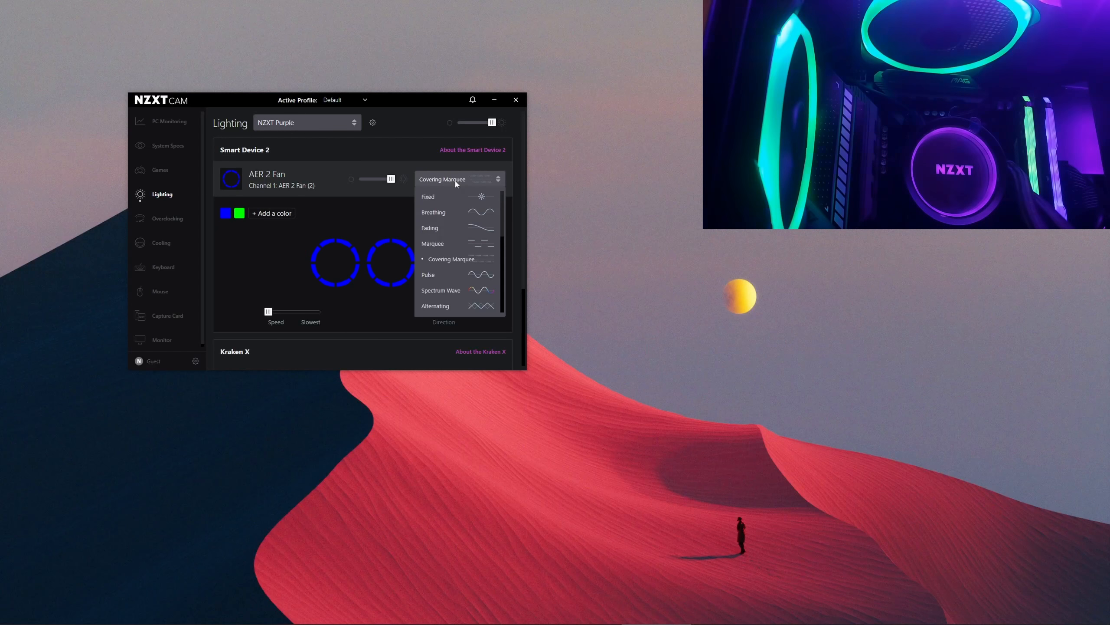
click(444, 277)
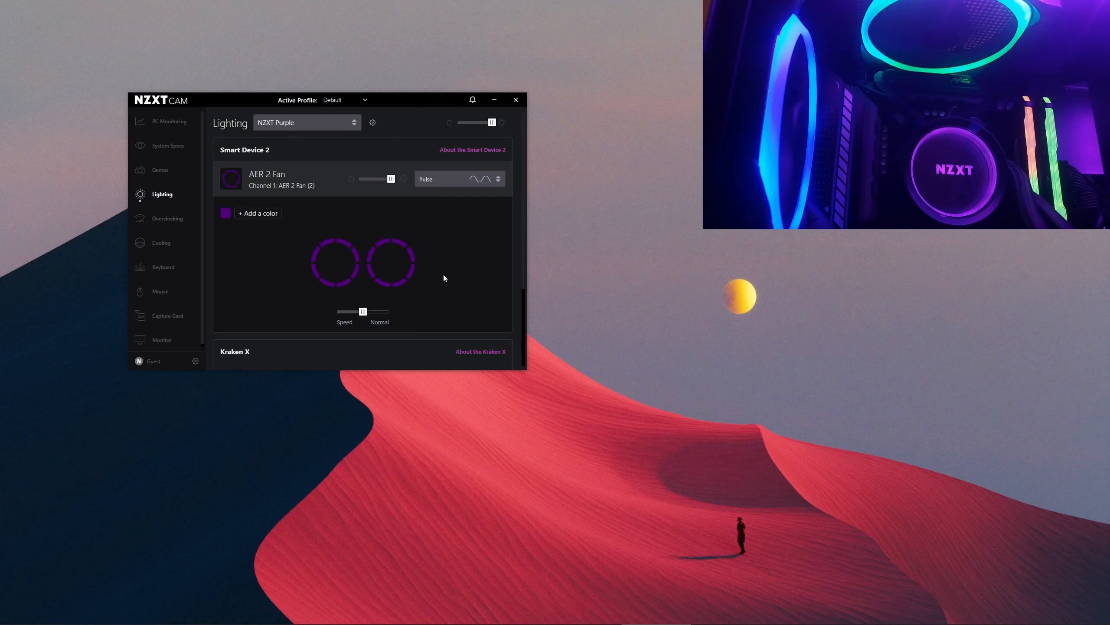
click(226, 214)
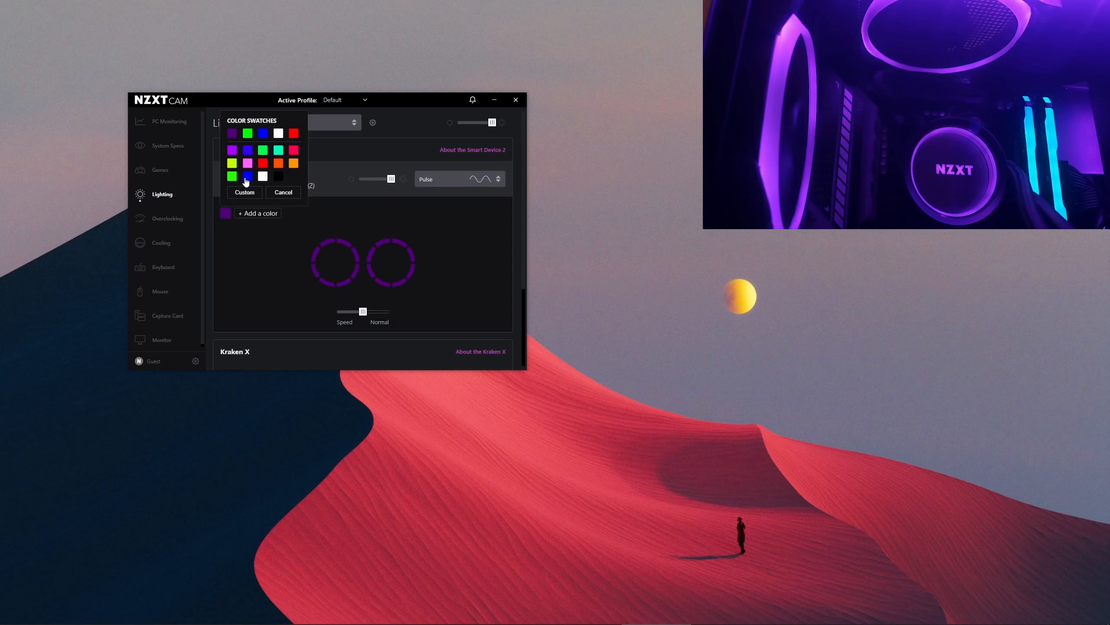
click(262, 165)
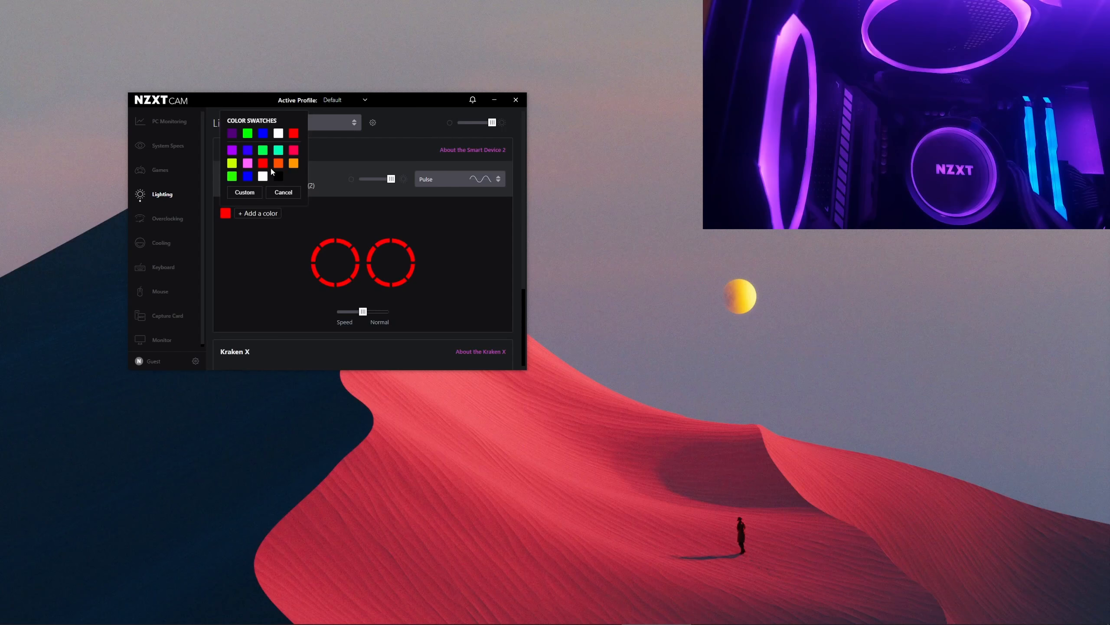
click(396, 297)
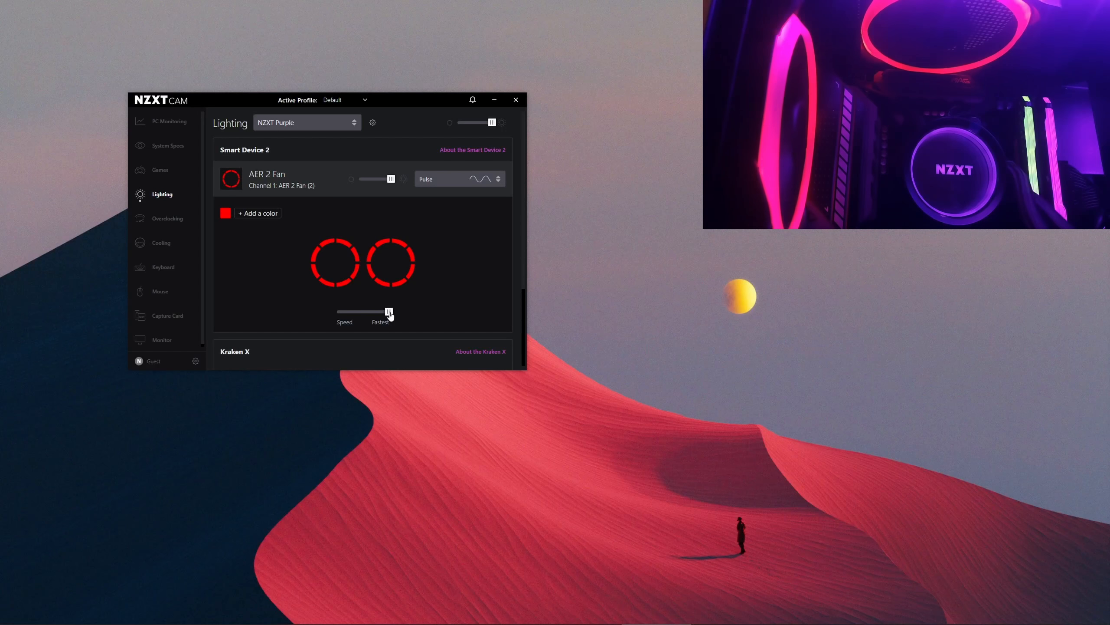
drag(389, 312, 363, 313)
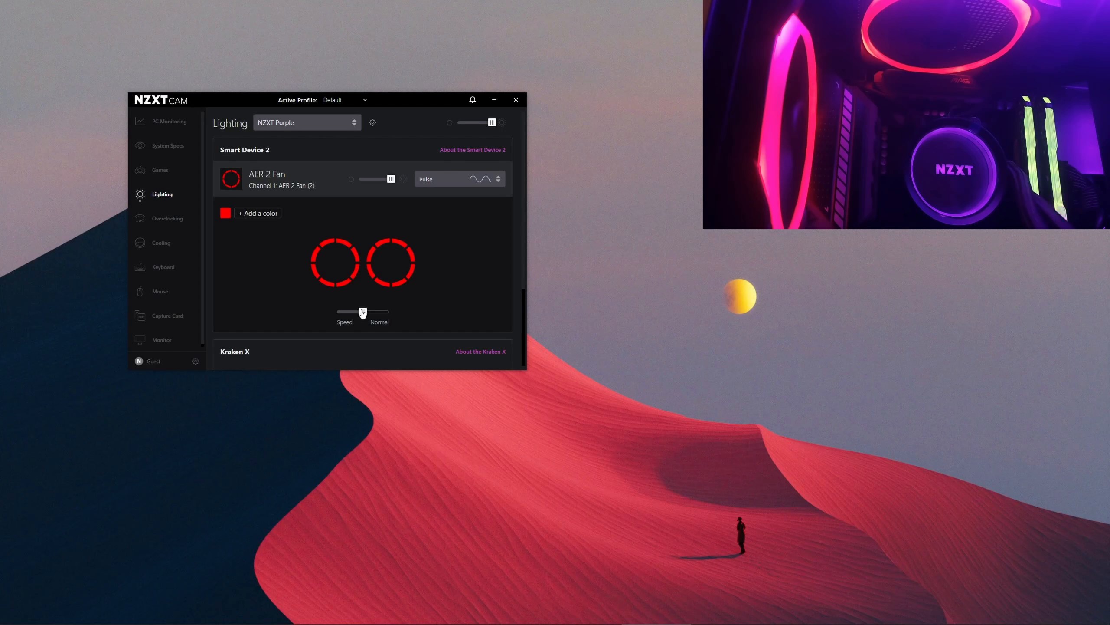
- Set the AER 2 Fan's lighting mode to Spectrum Wave
click(436, 185)
scroll(439, 277, down, 1)
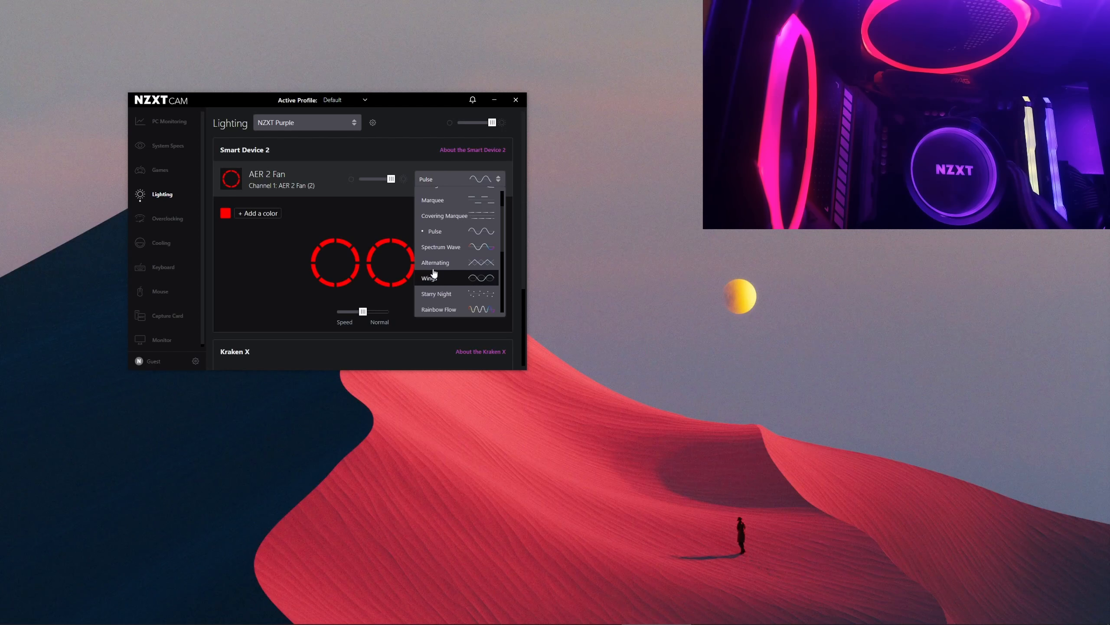
click(437, 248)
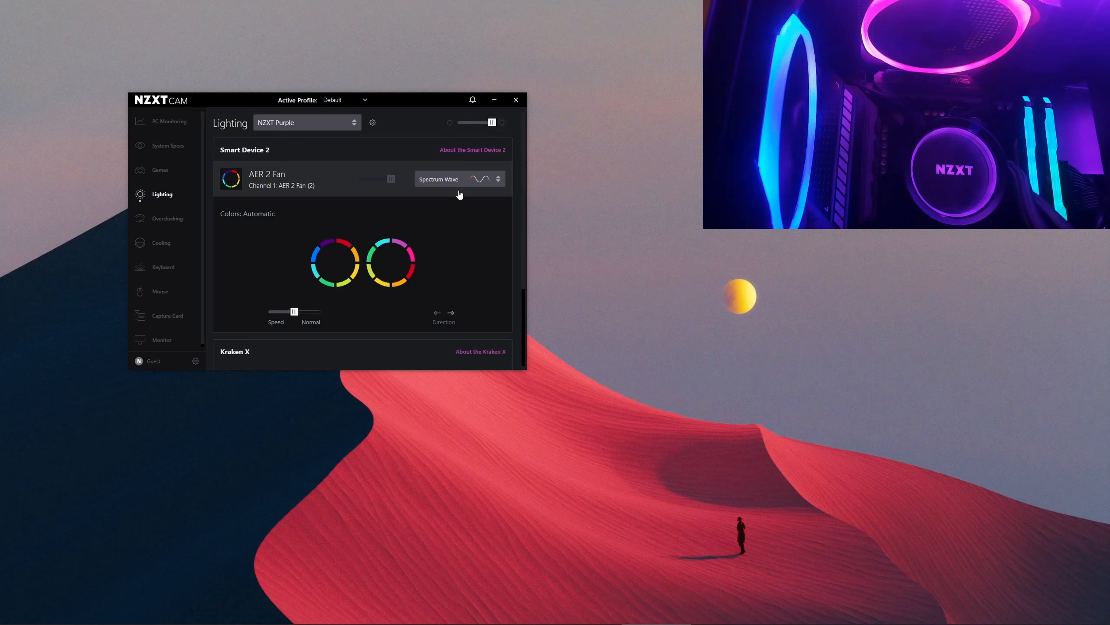
scroll(393, 272, down, 3)
scroll(365, 297, up, 3)
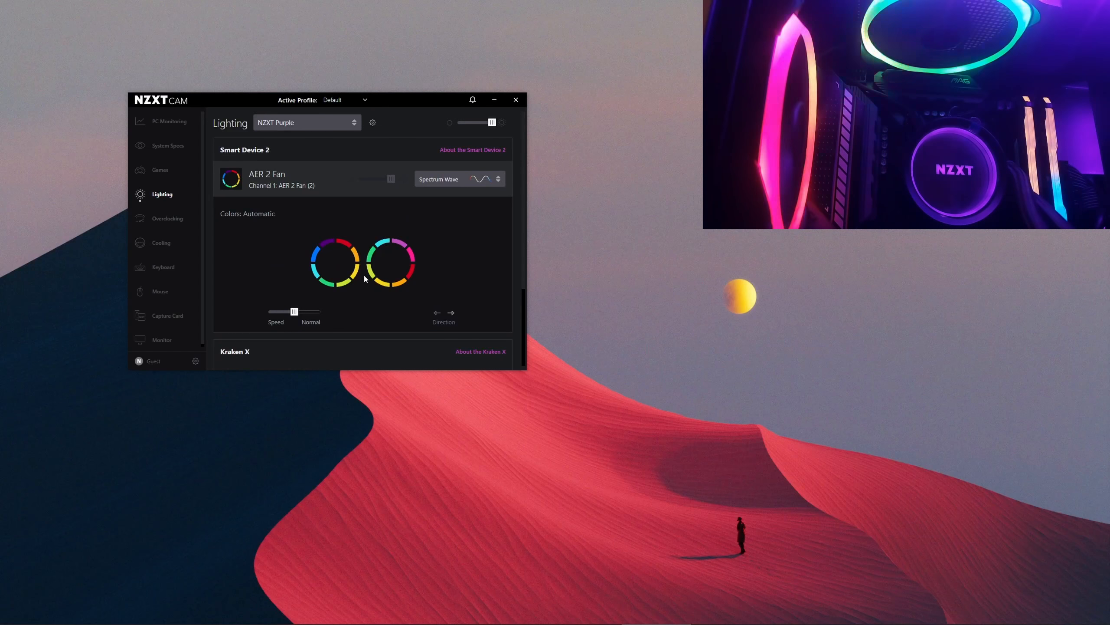
- Set the AER 2 Fan to Alternating mode with Moving turned on and an LED size of 5
click(451, 183)
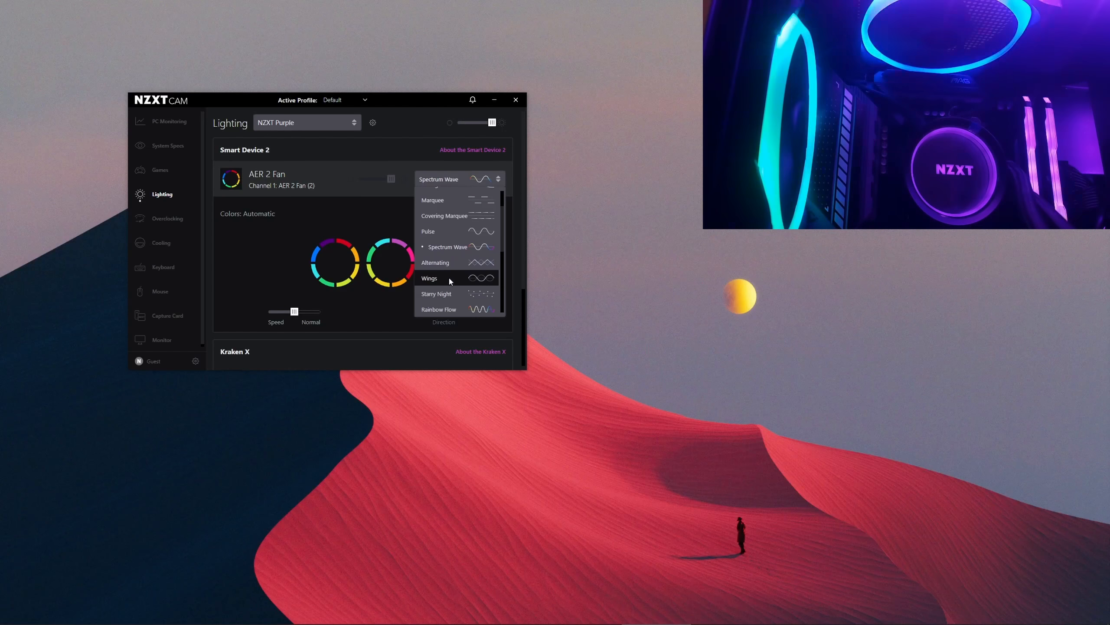
click(441, 262)
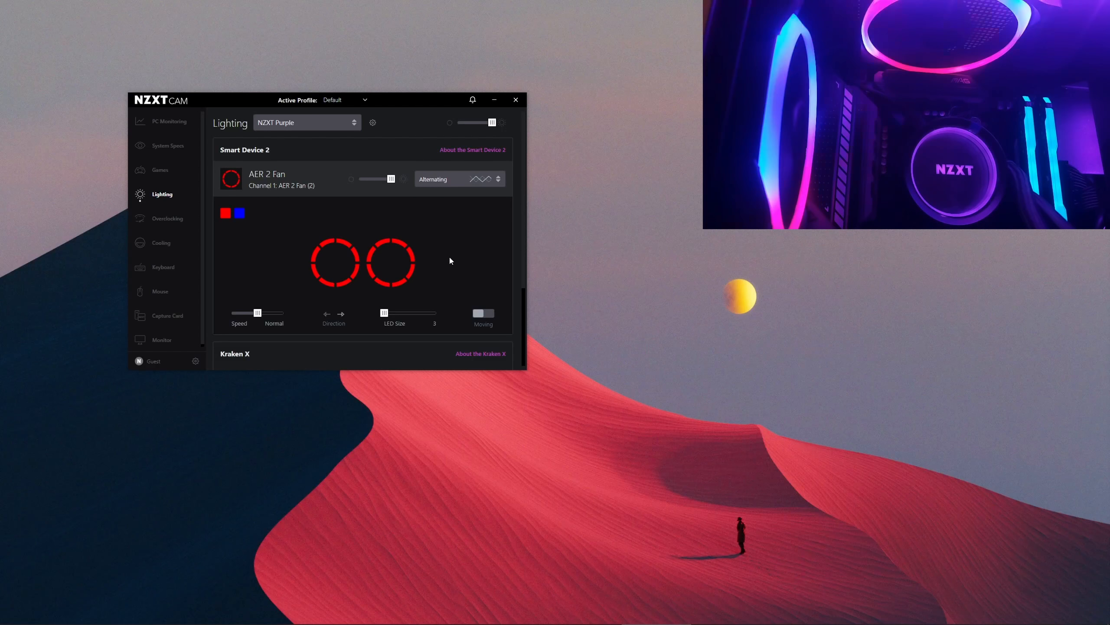
click(476, 182)
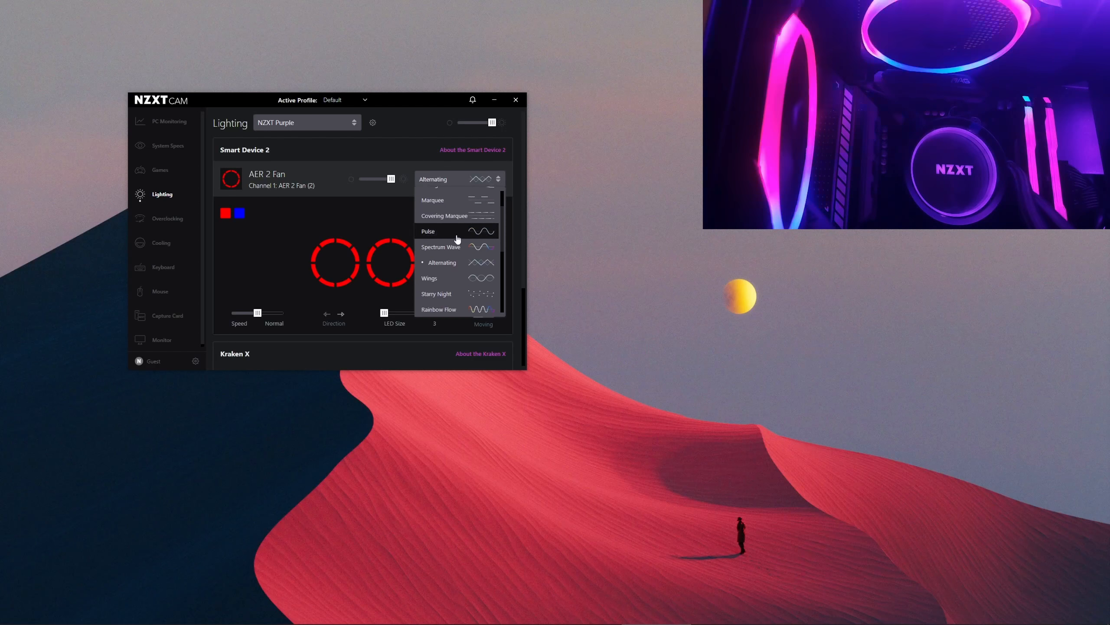
click(372, 214)
drag(386, 314, 438, 316)
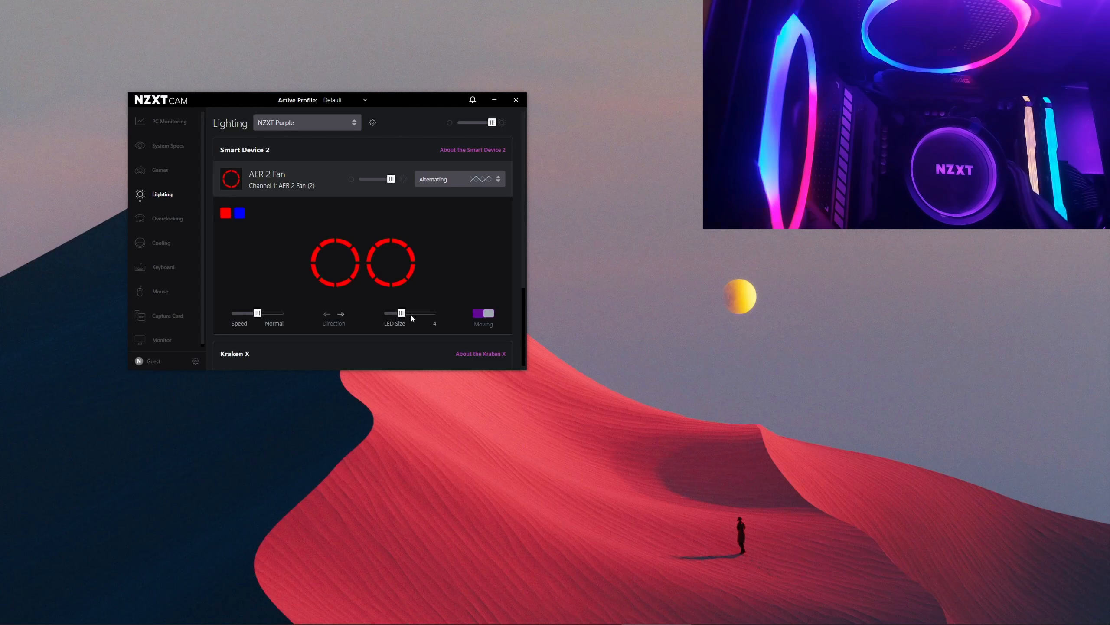
drag(407, 314, 425, 316)
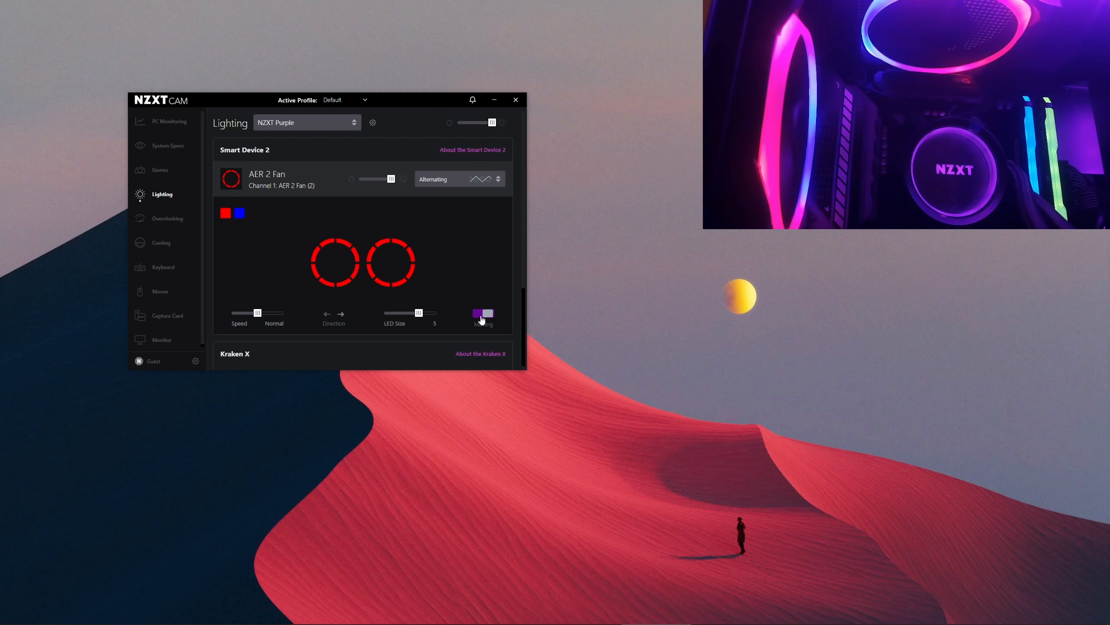
- Try the Alternating mode with Moving off, set its speed to Fastest, and turn Moving on again
click(482, 320)
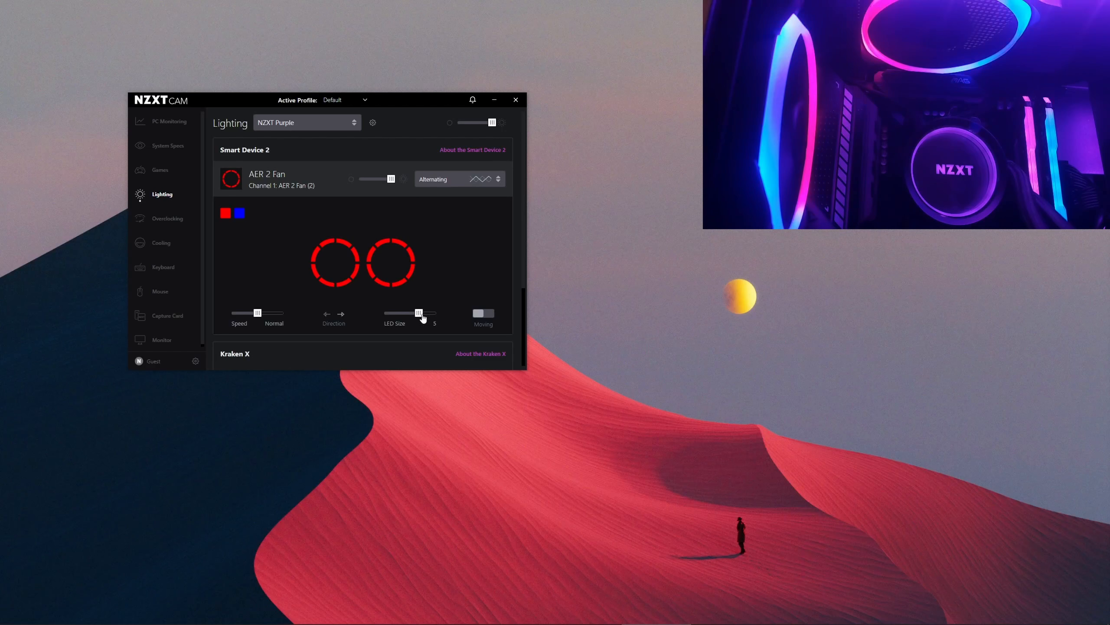
drag(258, 314, 291, 318)
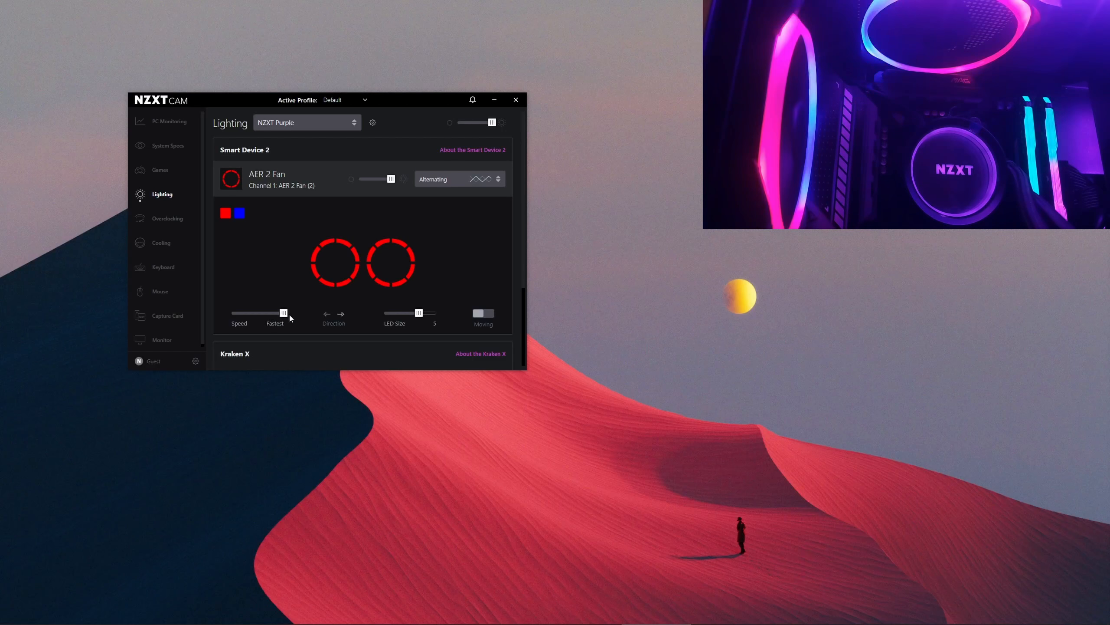
click(490, 314)
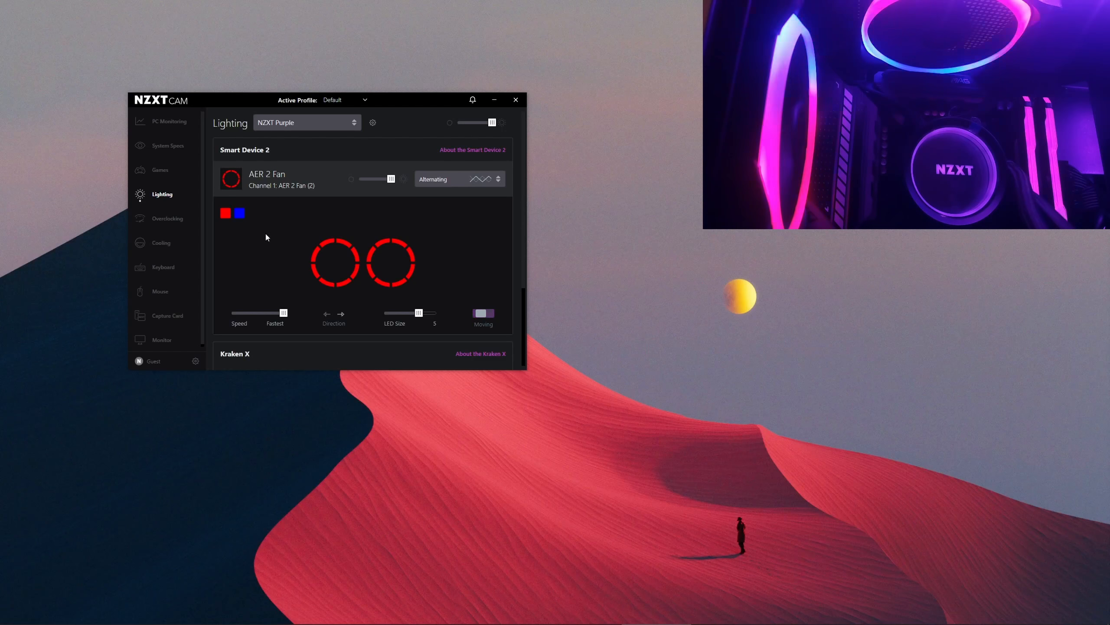
- Set the AER 2 Fan to Wings mode at the Fastest speed and view its color swatches
click(441, 181)
scroll(456, 286, down, 3)
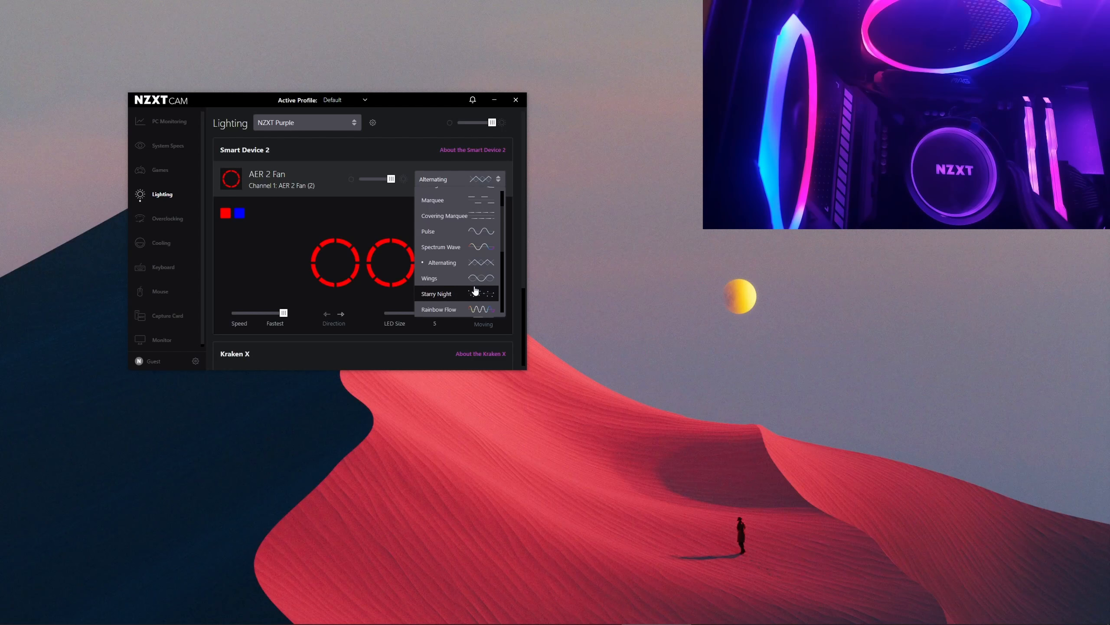
click(465, 258)
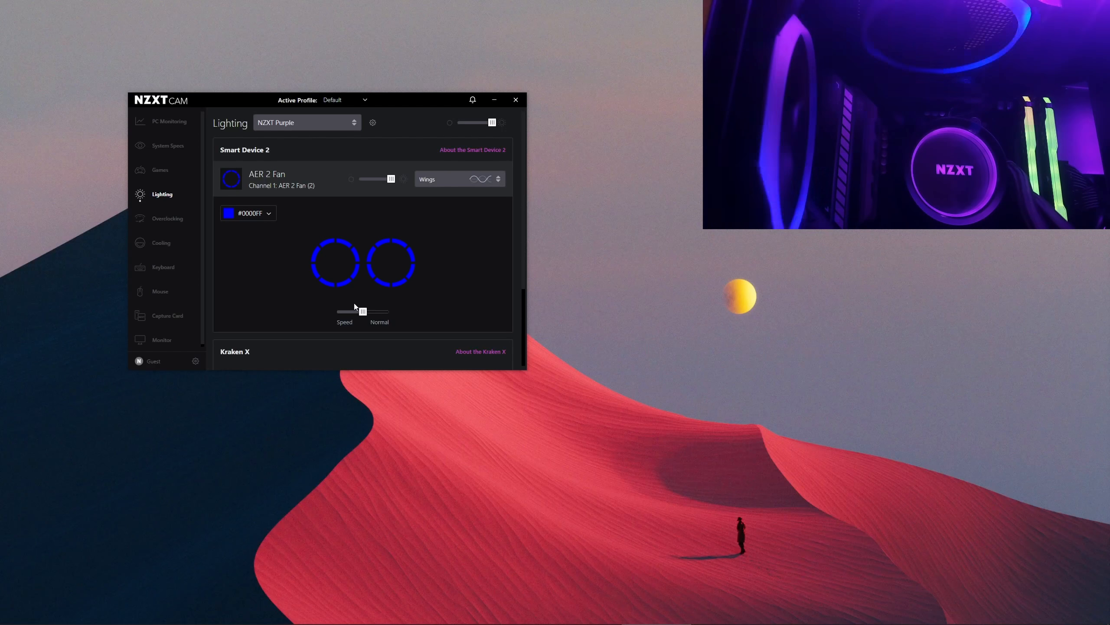
drag(363, 311, 403, 309)
click(259, 217)
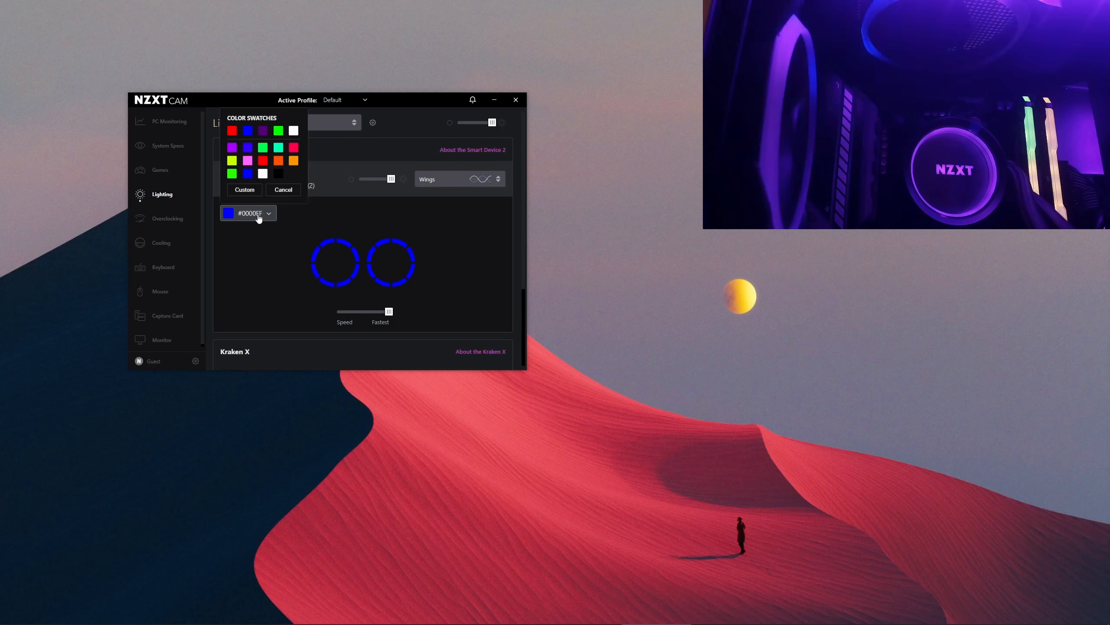
click(259, 217)
- Preview the Starry Night mode at the Fastest speed on the AER 2 Fan and switch it to Rainbow Flow
click(462, 179)
scroll(444, 267, down, 2)
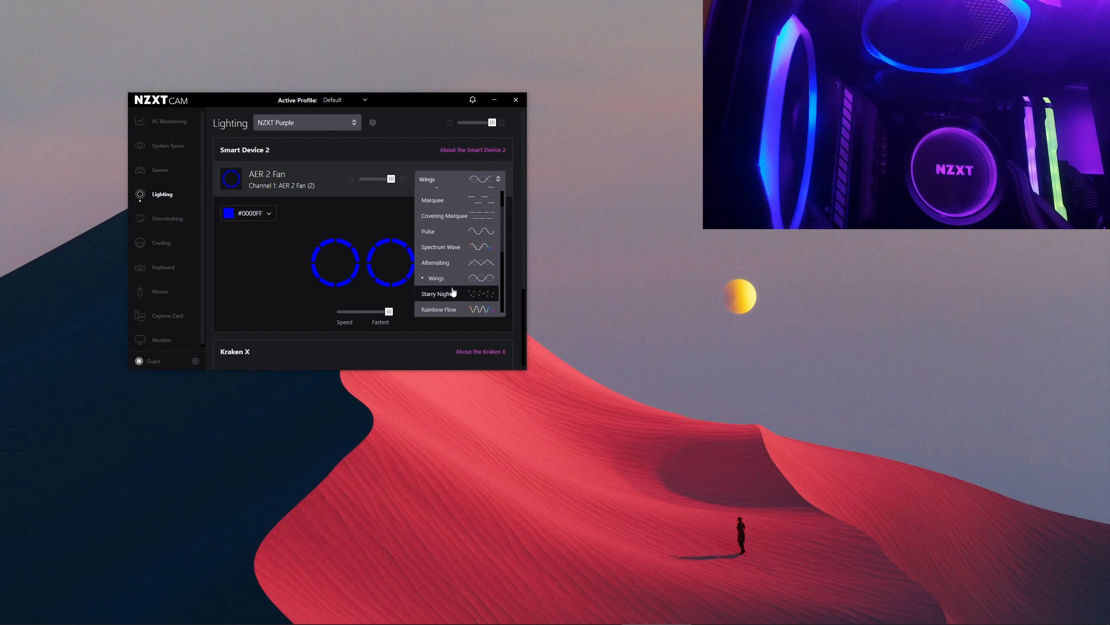
click(453, 264)
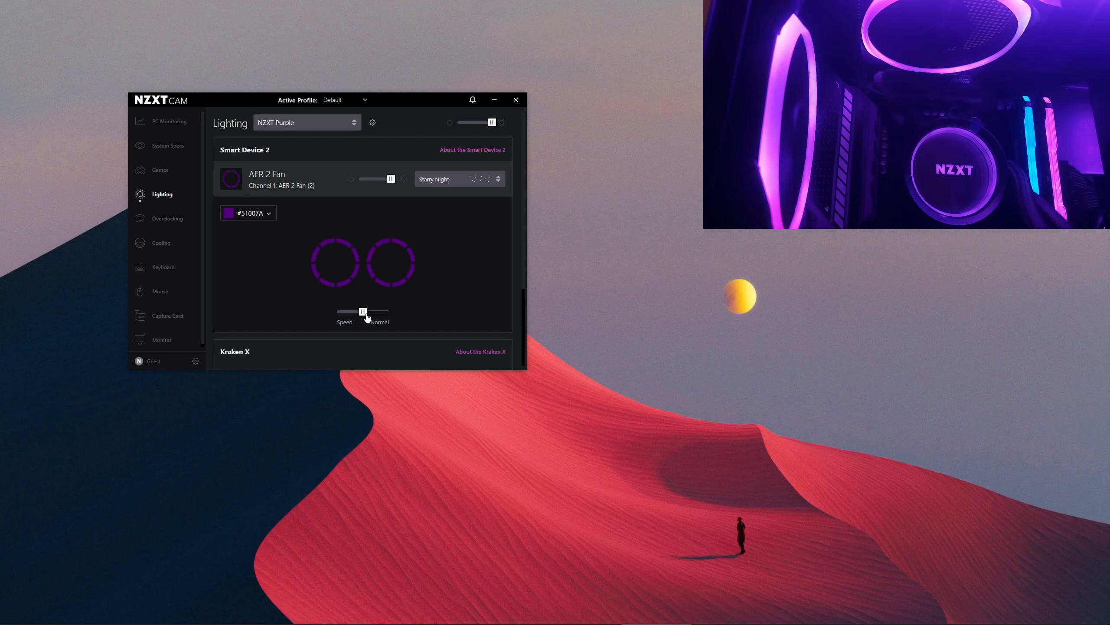
drag(363, 312, 406, 316)
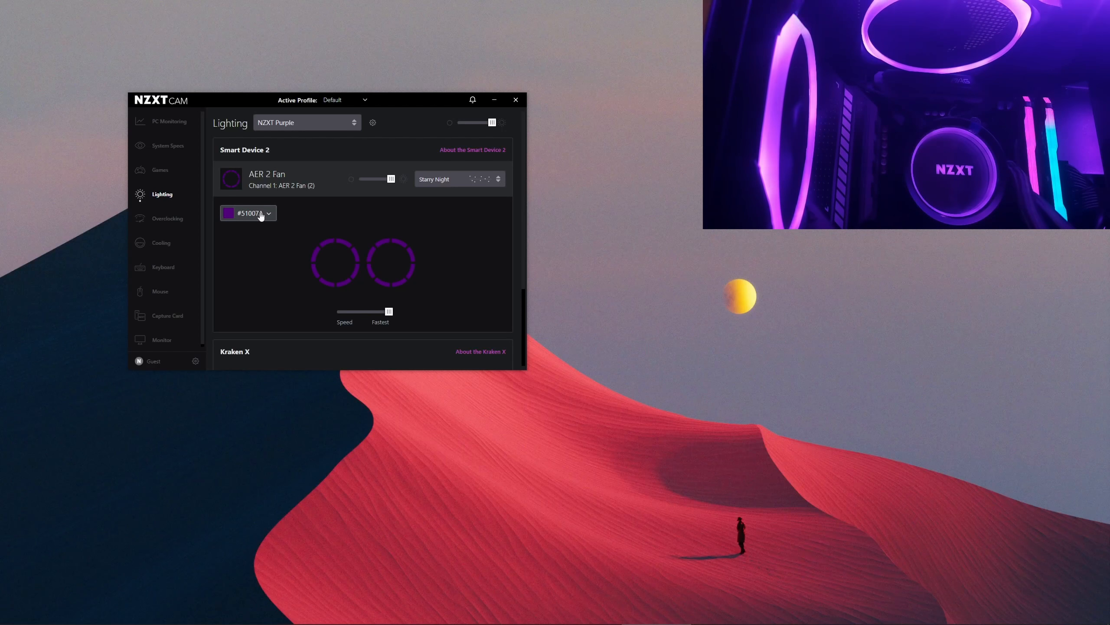
click(447, 179)
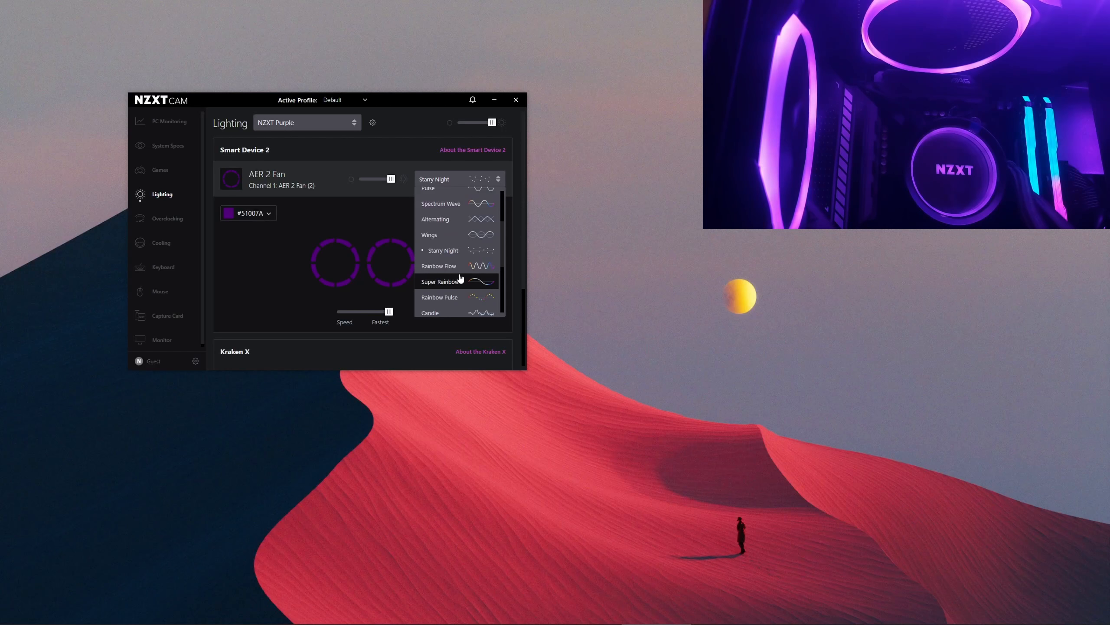
click(460, 266)
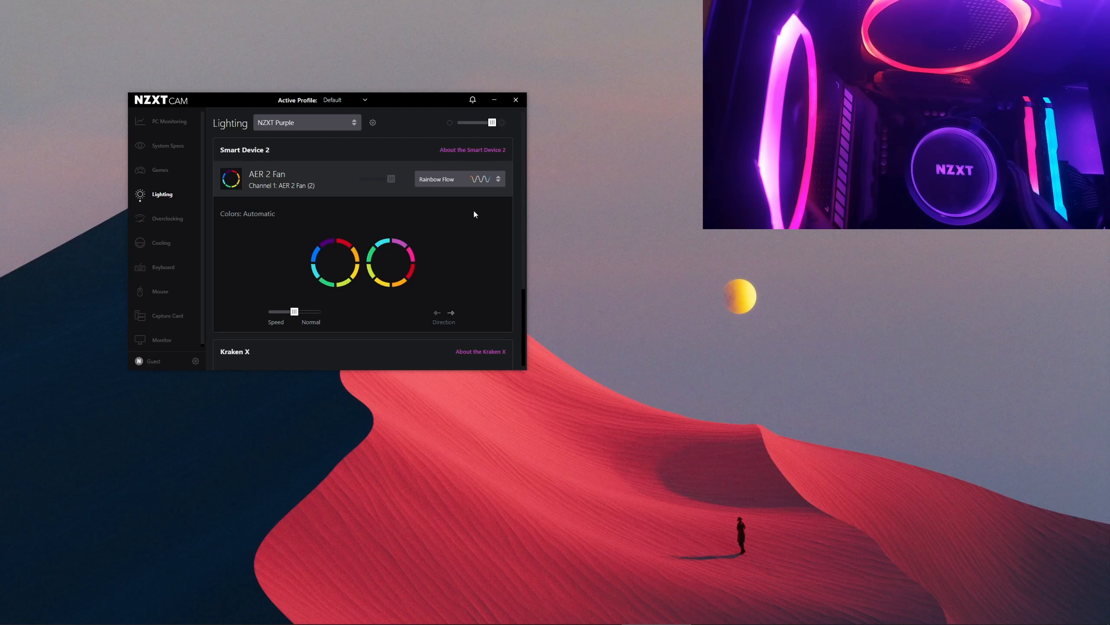
- Preview the Super Rainbow mode on the AER 2 Fan and switch it to Rainbow Pulse
click(465, 178)
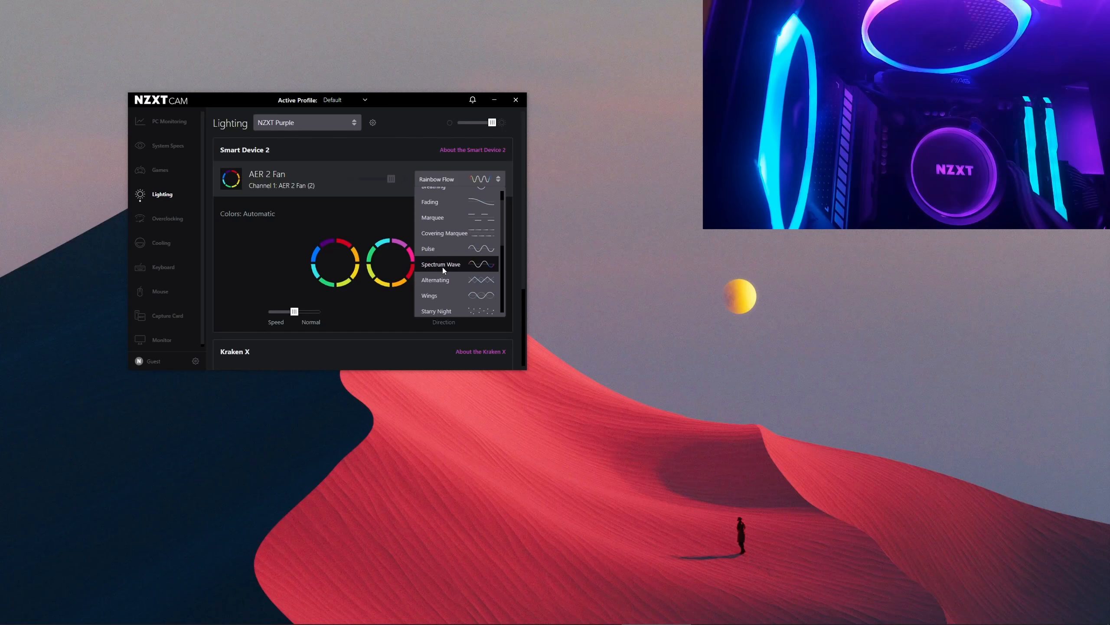
scroll(453, 289, down, 1)
click(450, 285)
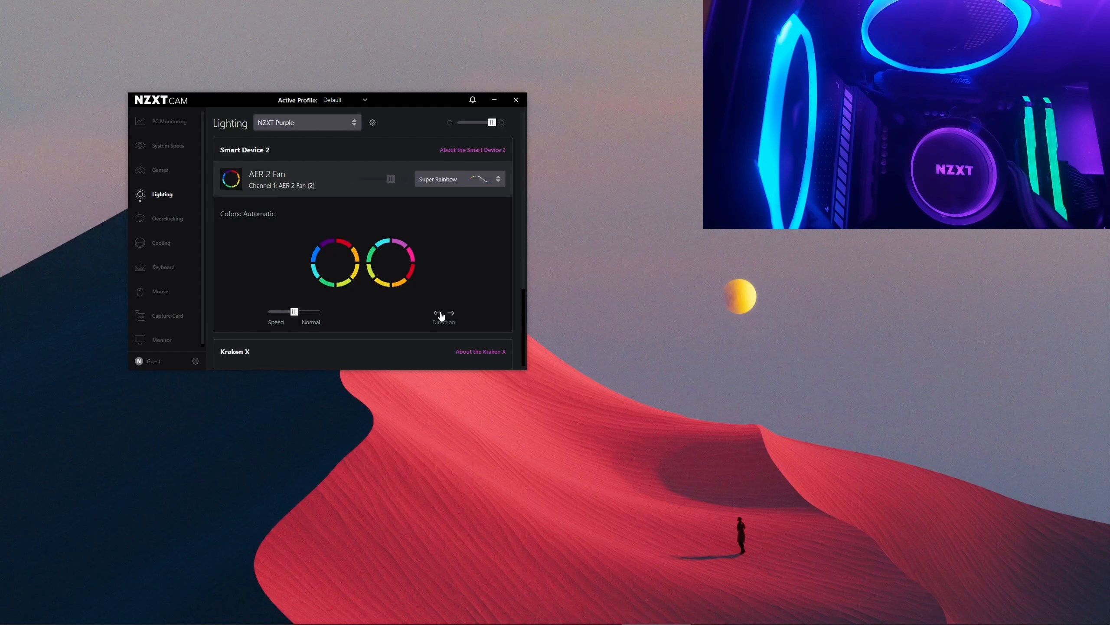
click(455, 180)
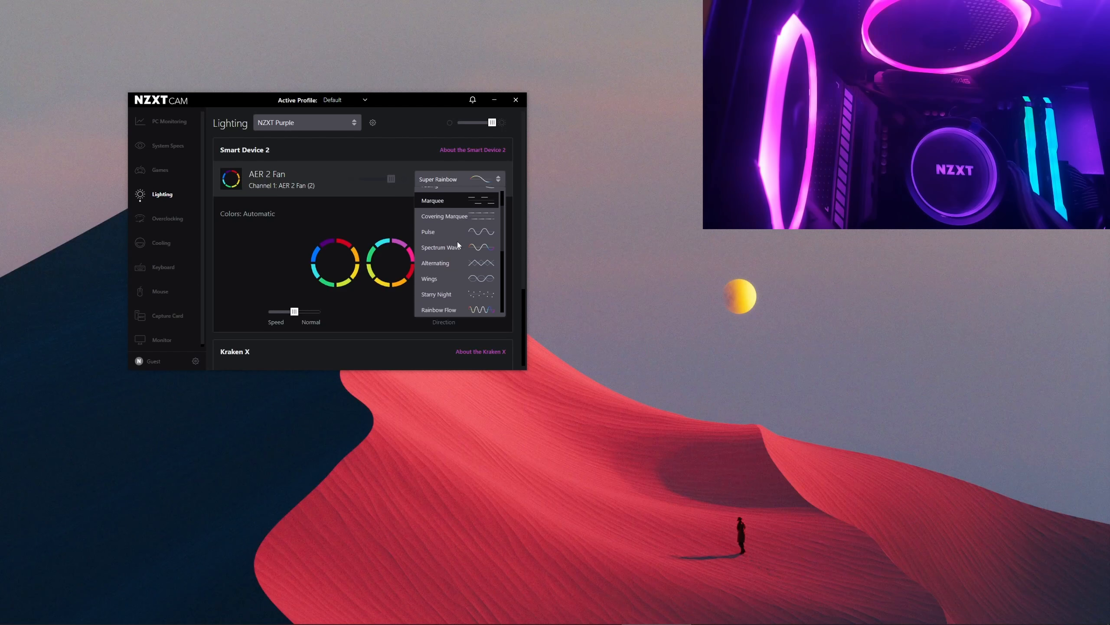
scroll(457, 241, up, 2)
scroll(465, 275, down, 3)
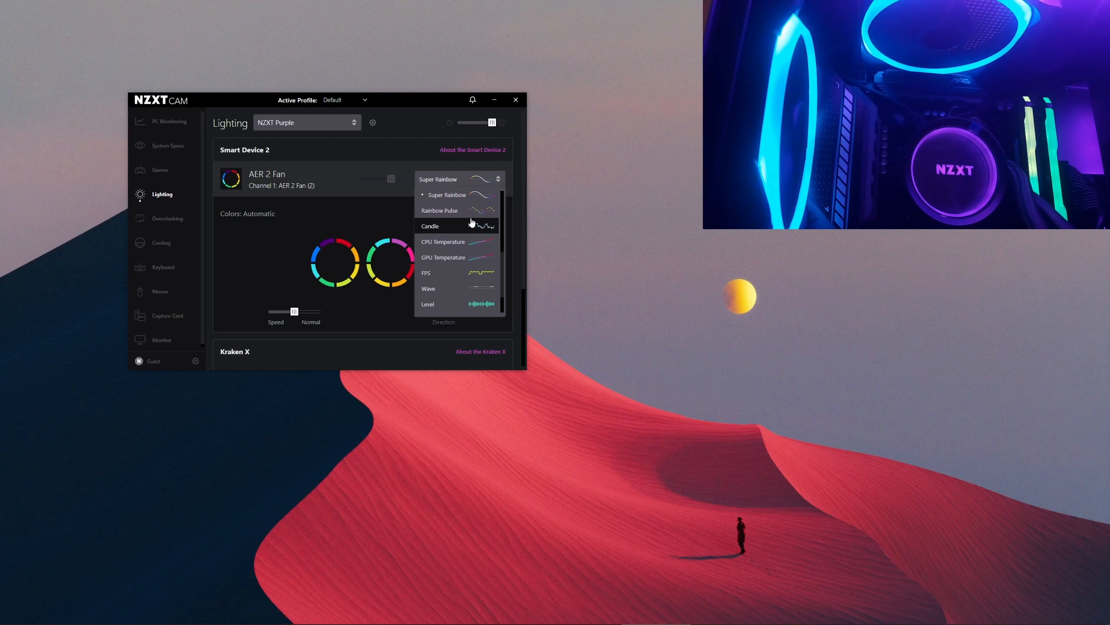
click(469, 214)
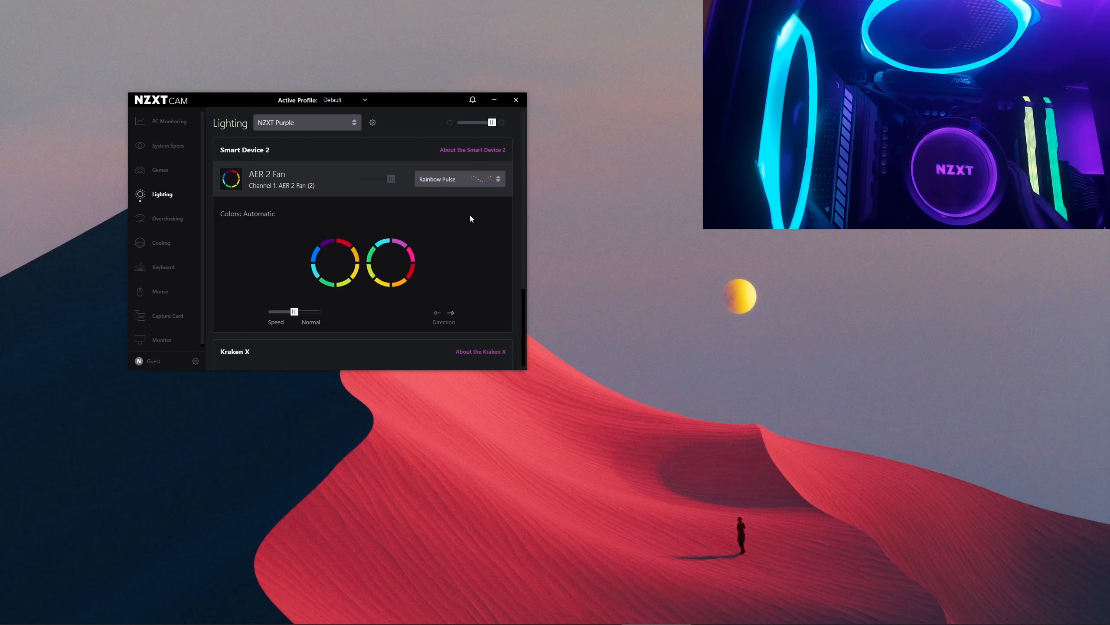
- Preview the Candle mode on the AER 2 Fan, and switch it to CPU Temperature to view its color thresholds
click(486, 180)
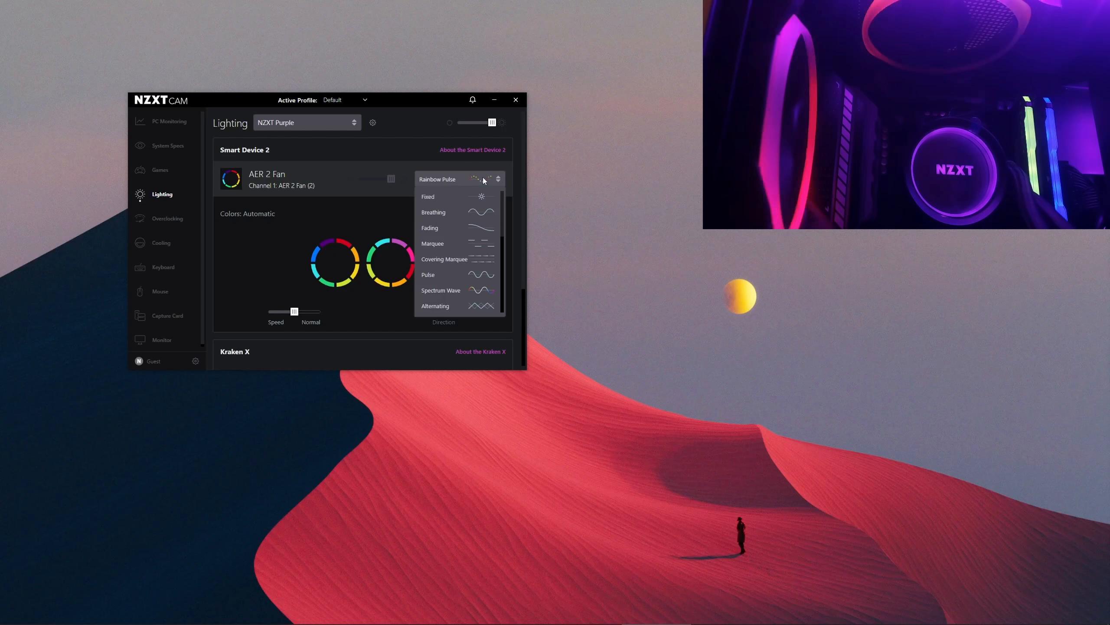
scroll(473, 257, up, 2)
click(451, 229)
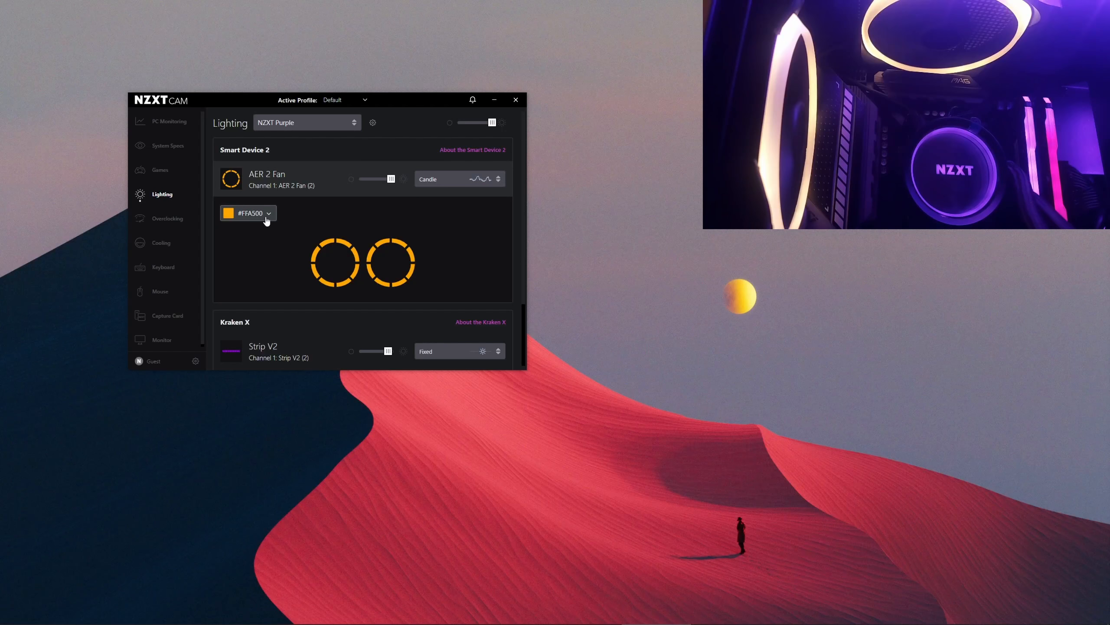
click(446, 174)
scroll(476, 273, down, 3)
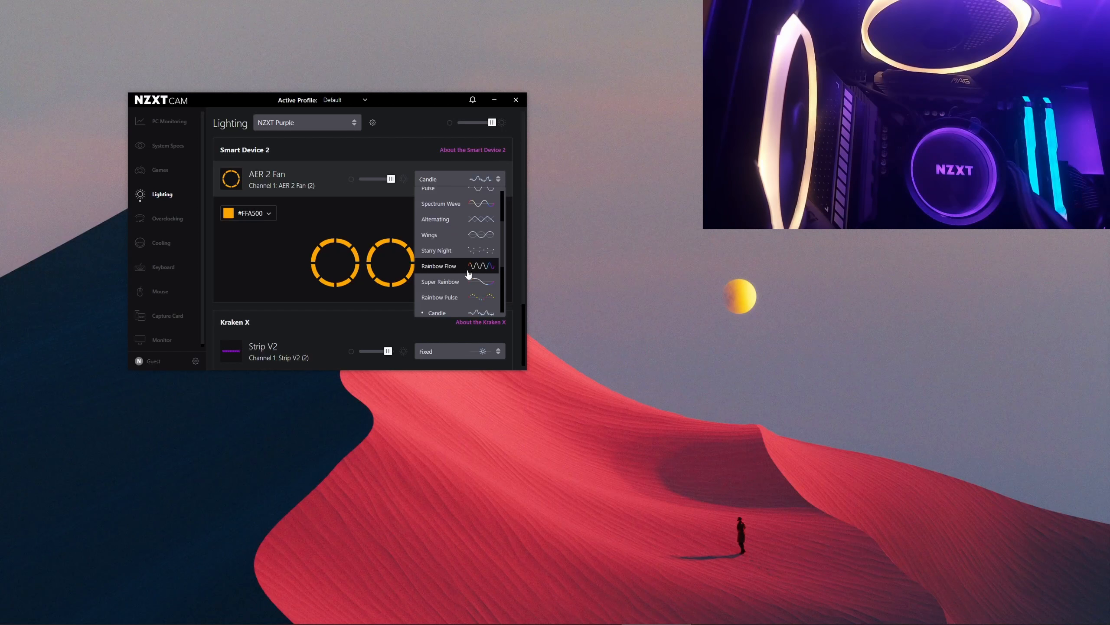
click(451, 284)
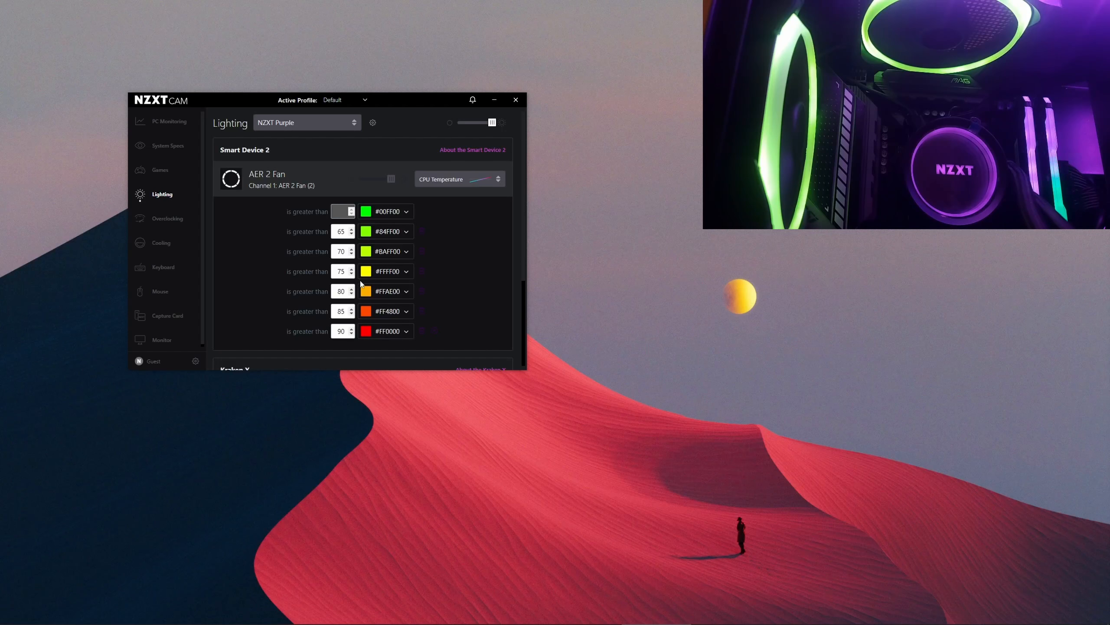
click(404, 212)
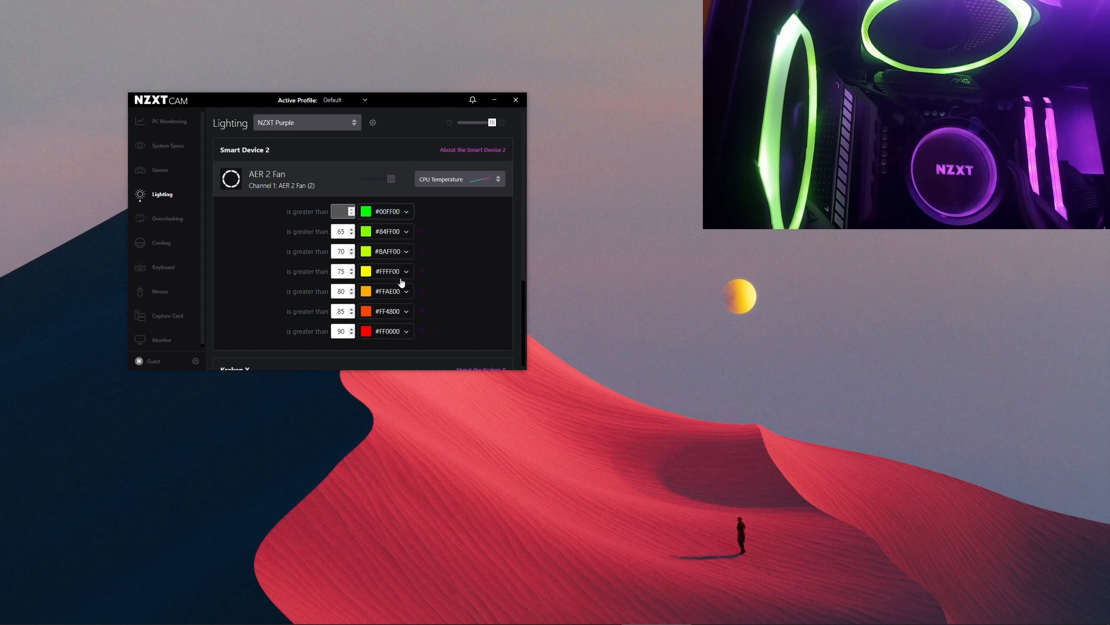
- View the GPU Temperature mode's color thresholds on the AER 2 Fan and switch it to FPS
click(483, 179)
scroll(465, 280, down, 2)
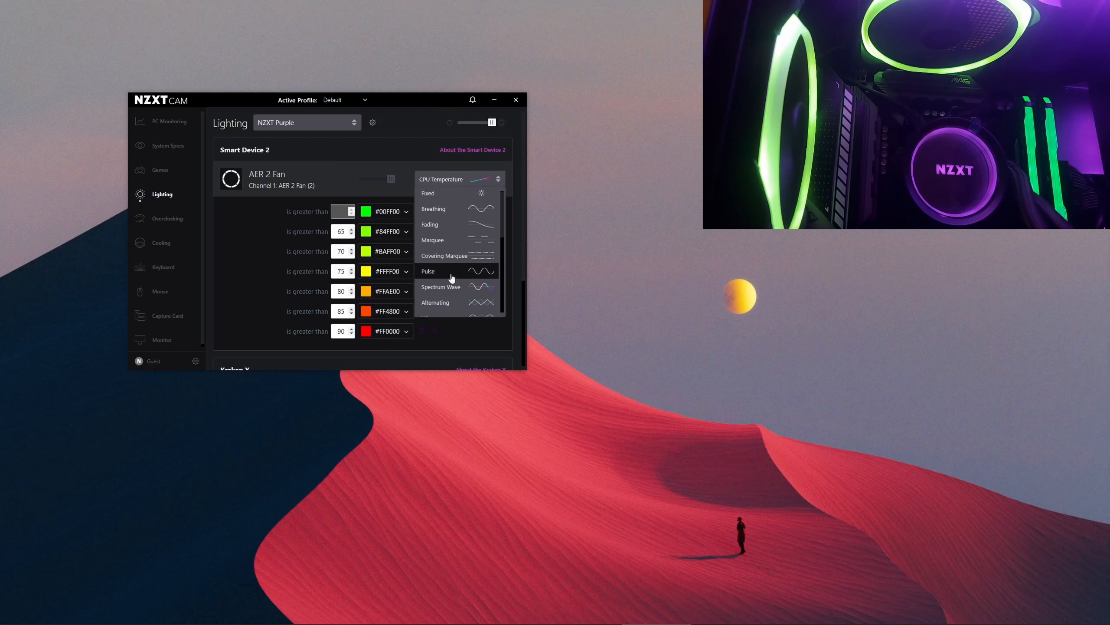
scroll(466, 293, down, 3)
click(466, 271)
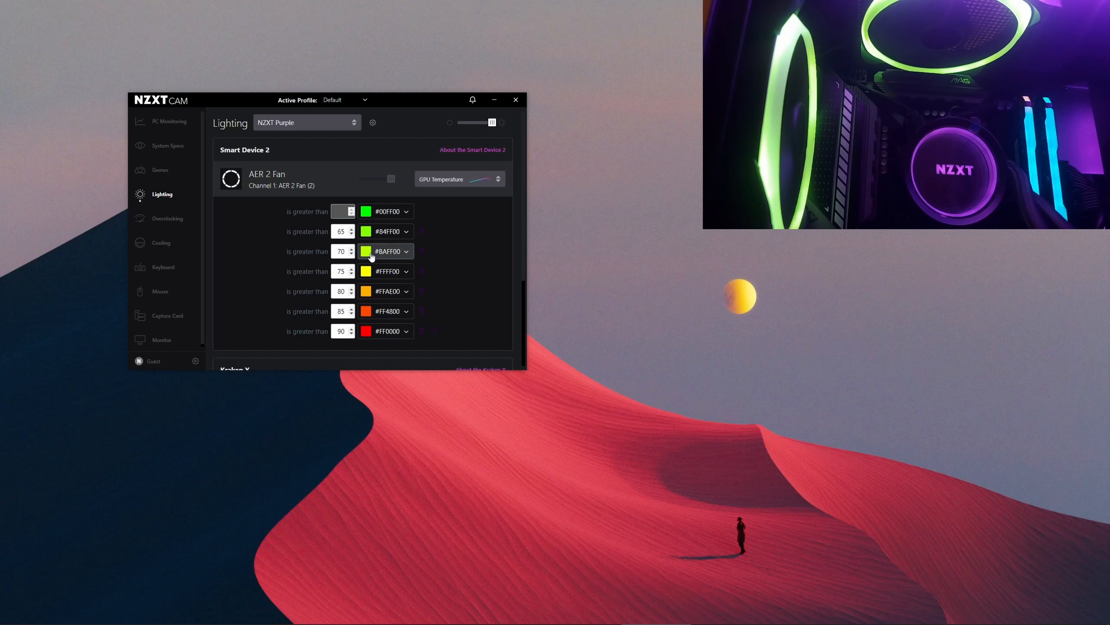
click(473, 183)
scroll(478, 267, down, 3)
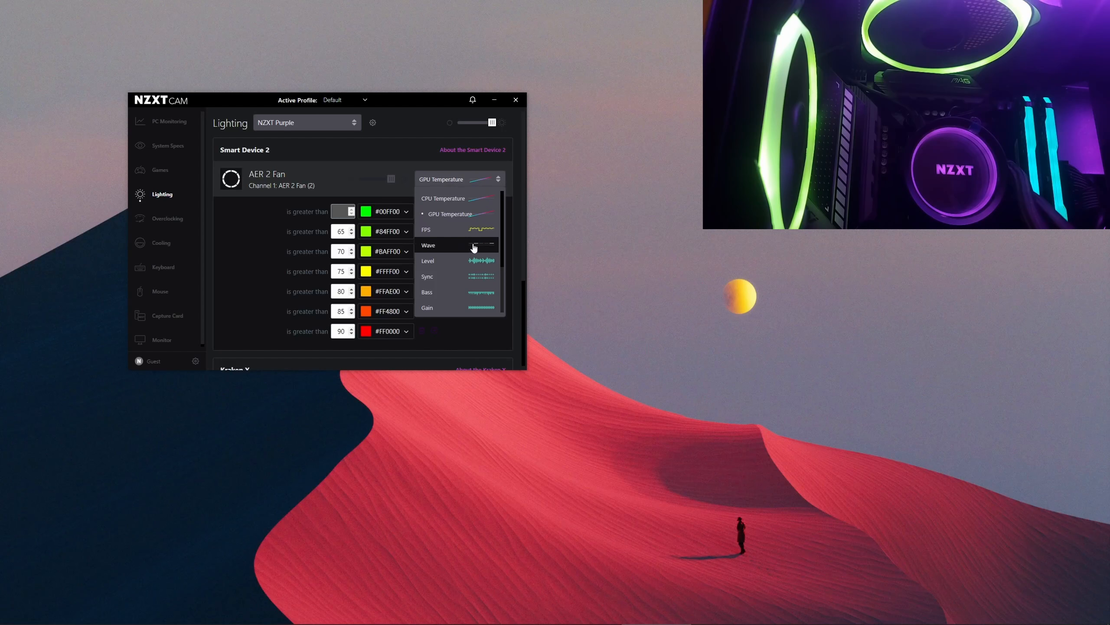
click(445, 226)
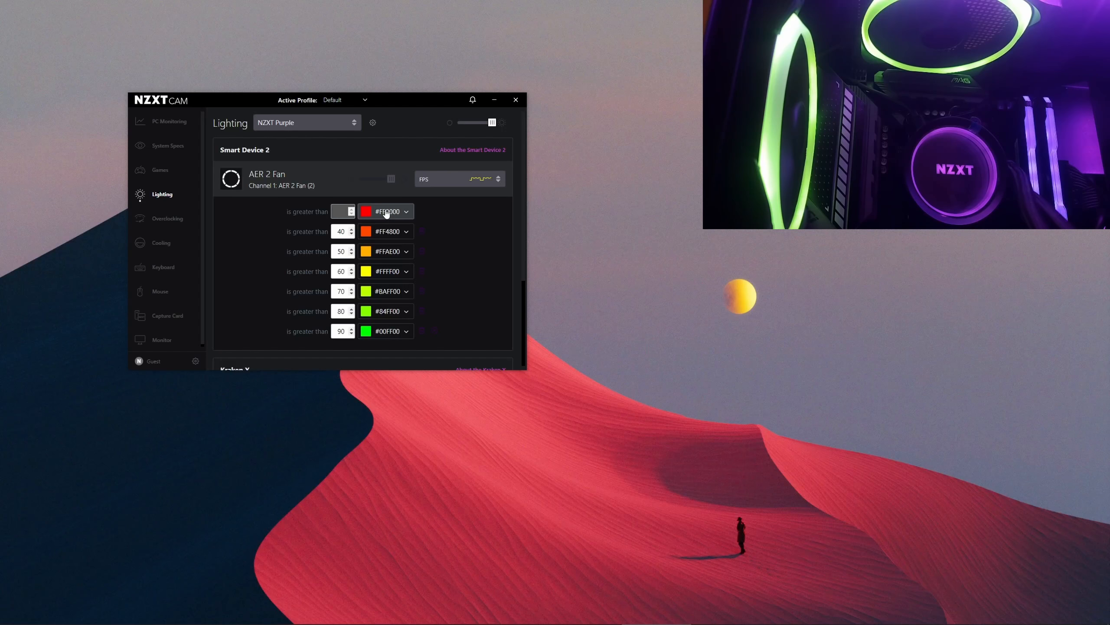
- Set the AER 2 Fan to Wave mode and color single LEDs blue and crimson on one ring, blue and orange on the other
click(461, 180)
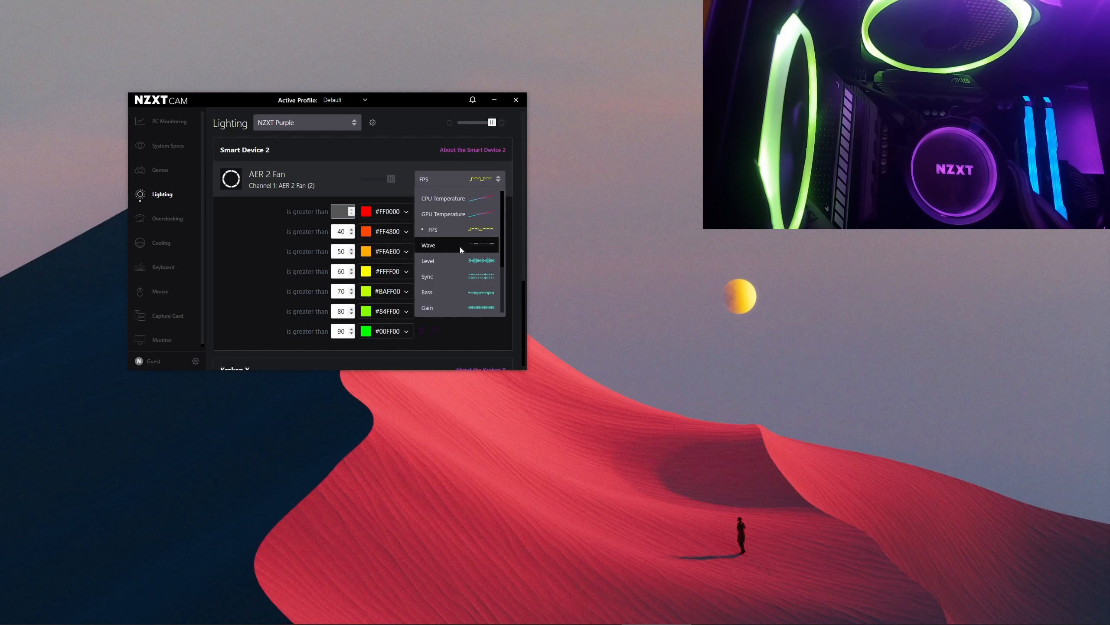
click(459, 247)
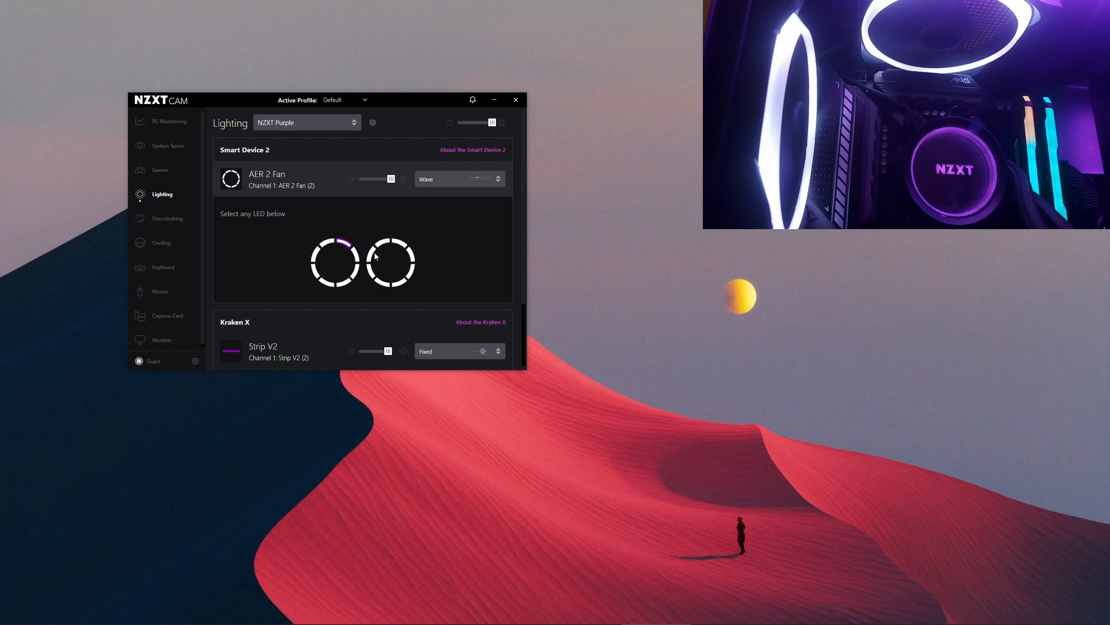
click(351, 247)
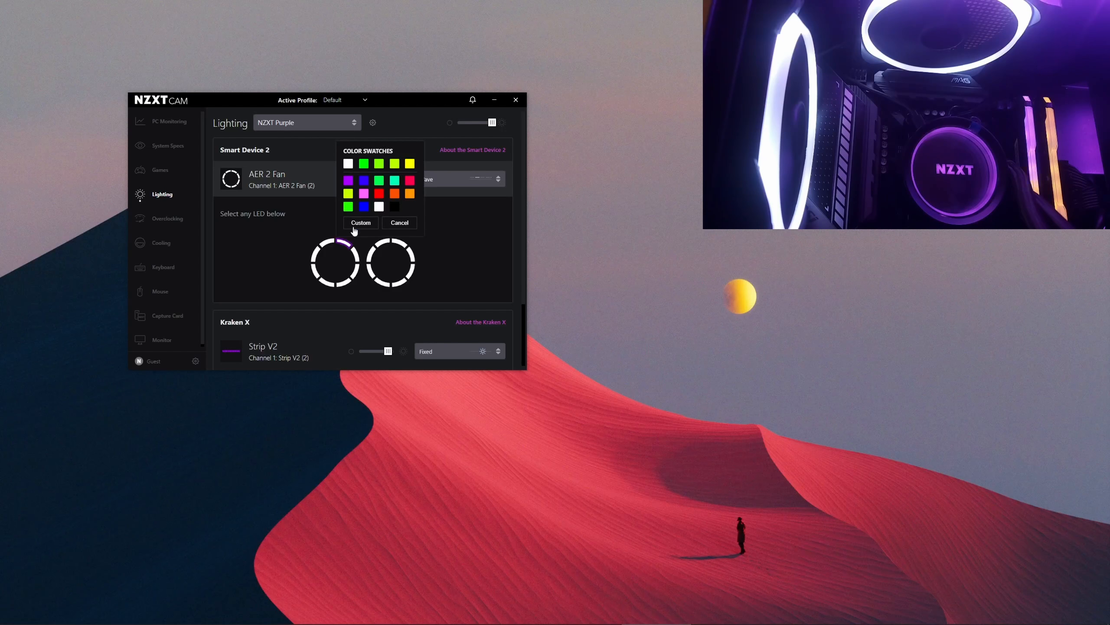
click(344, 283)
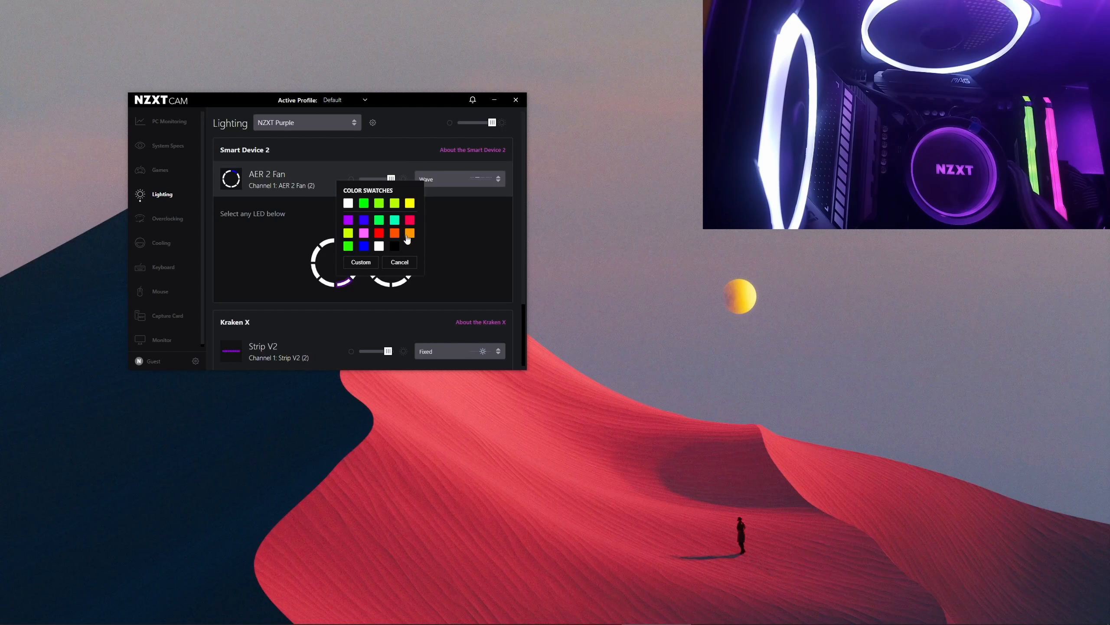
click(410, 221)
click(400, 282)
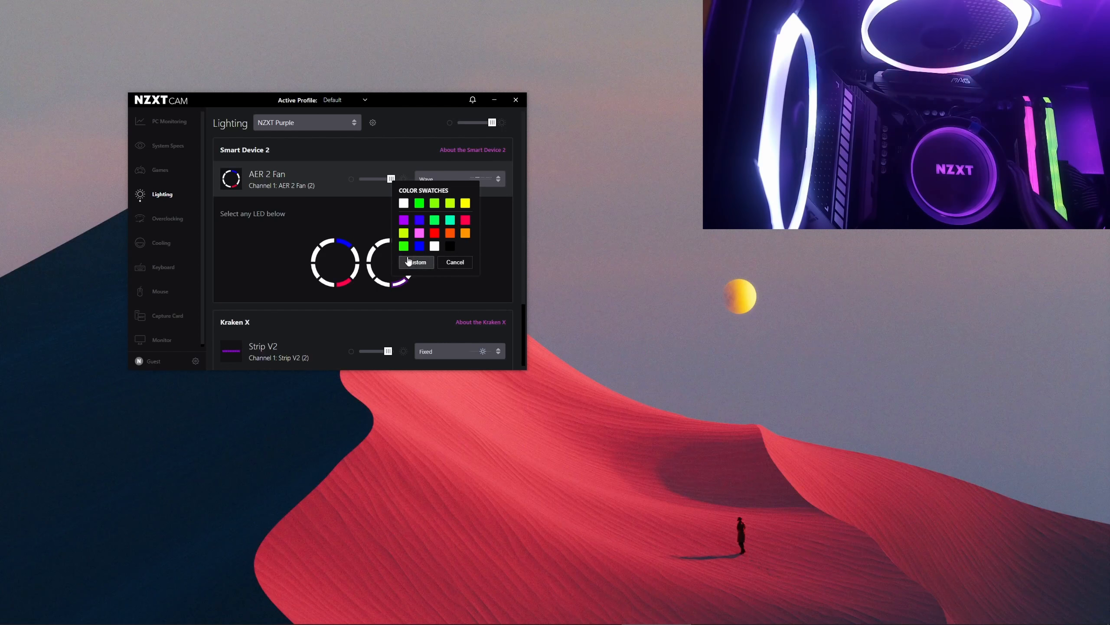
click(420, 246)
click(371, 254)
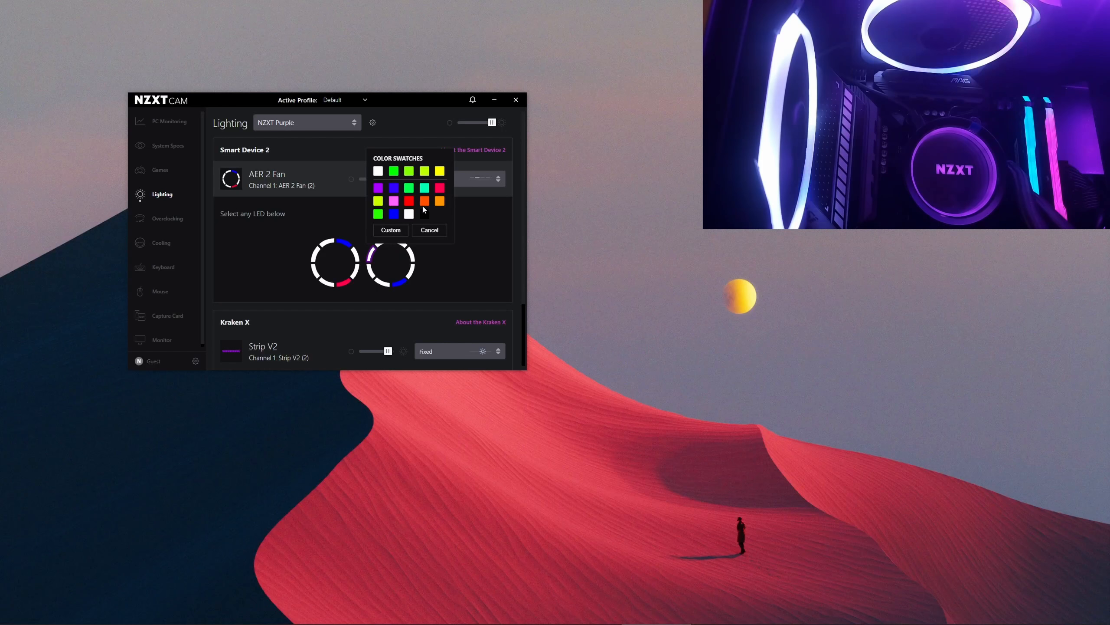
click(310, 211)
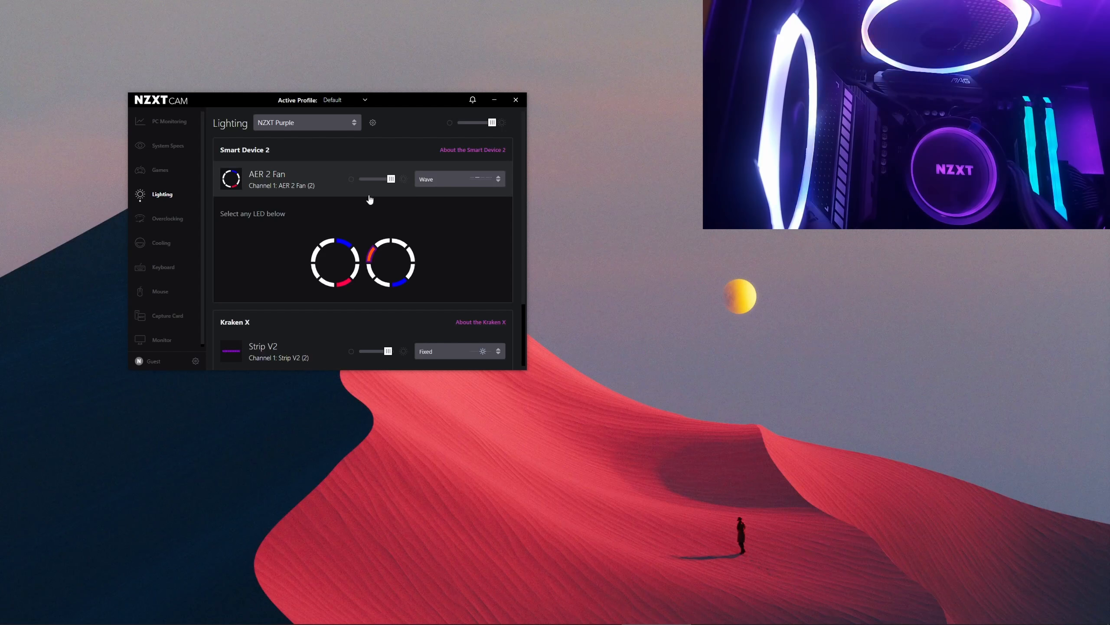
- Try the Level mode on the AER 2 Fan and retry the connection to Smart Device 2
click(438, 179)
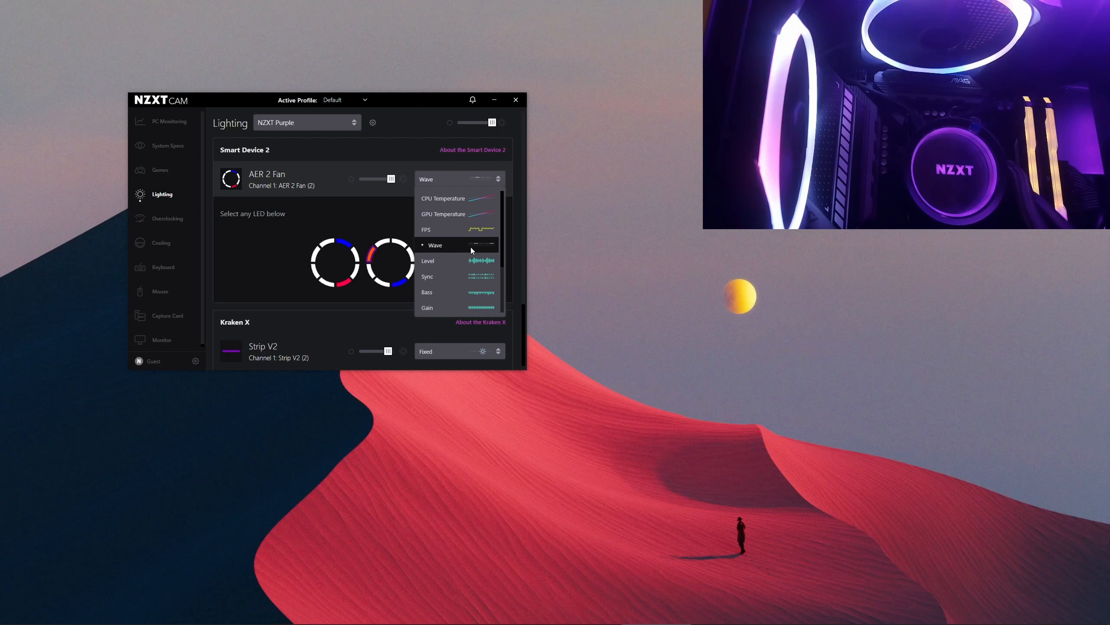
click(474, 263)
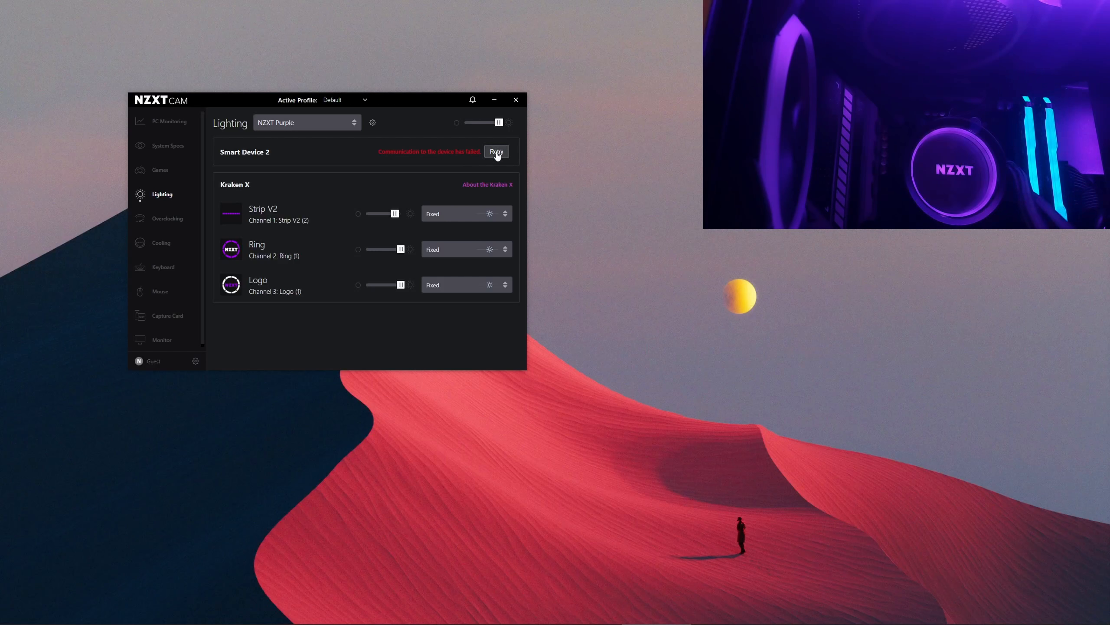
click(497, 152)
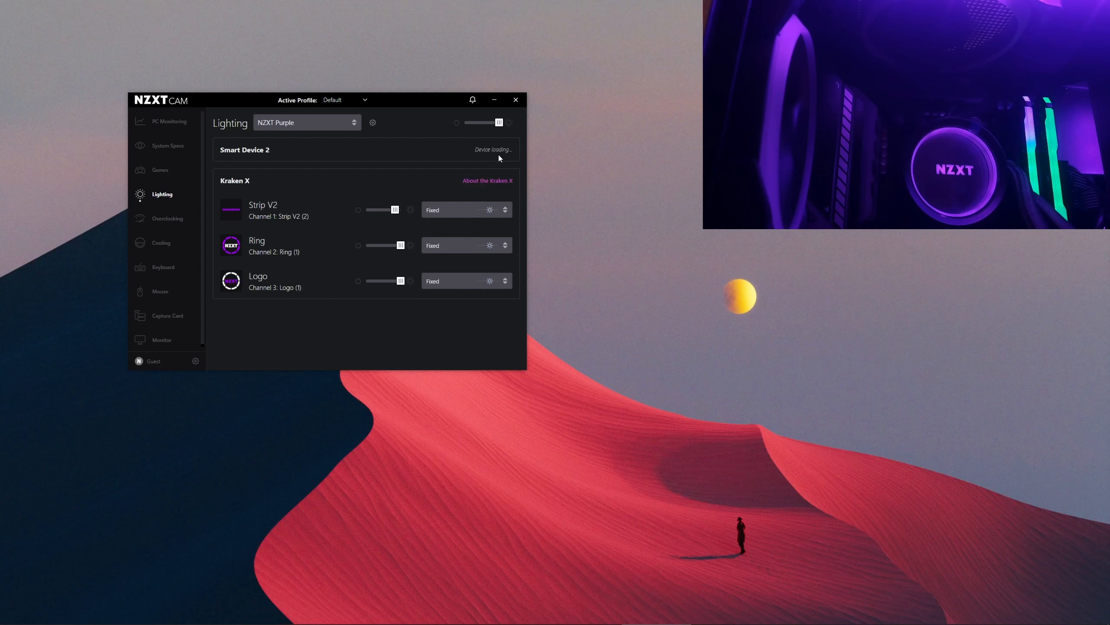
click(337, 125)
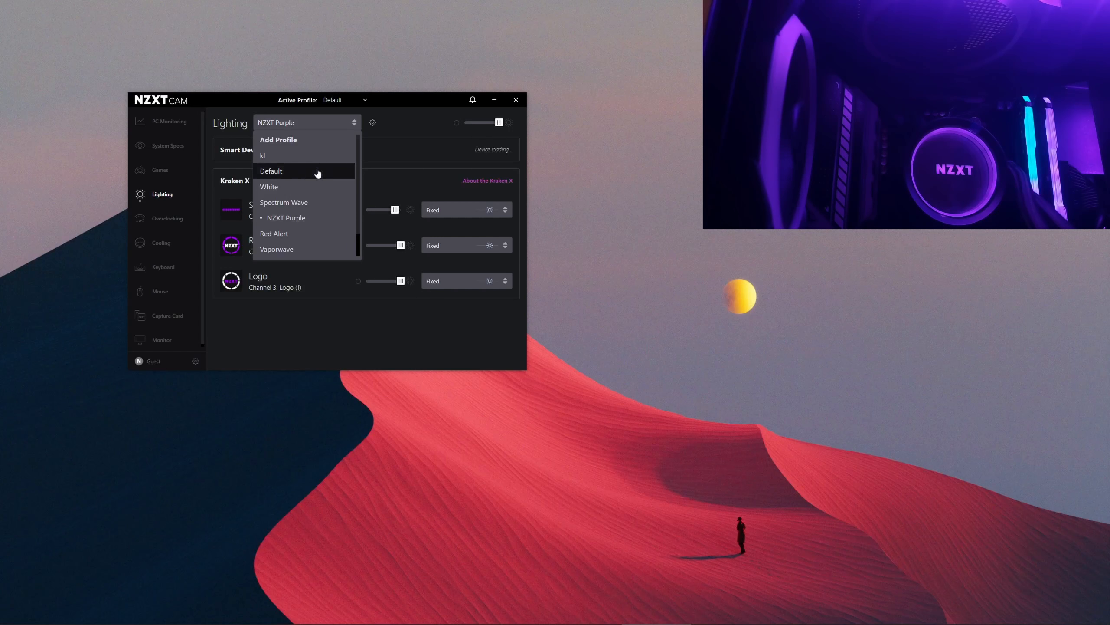
click(416, 152)
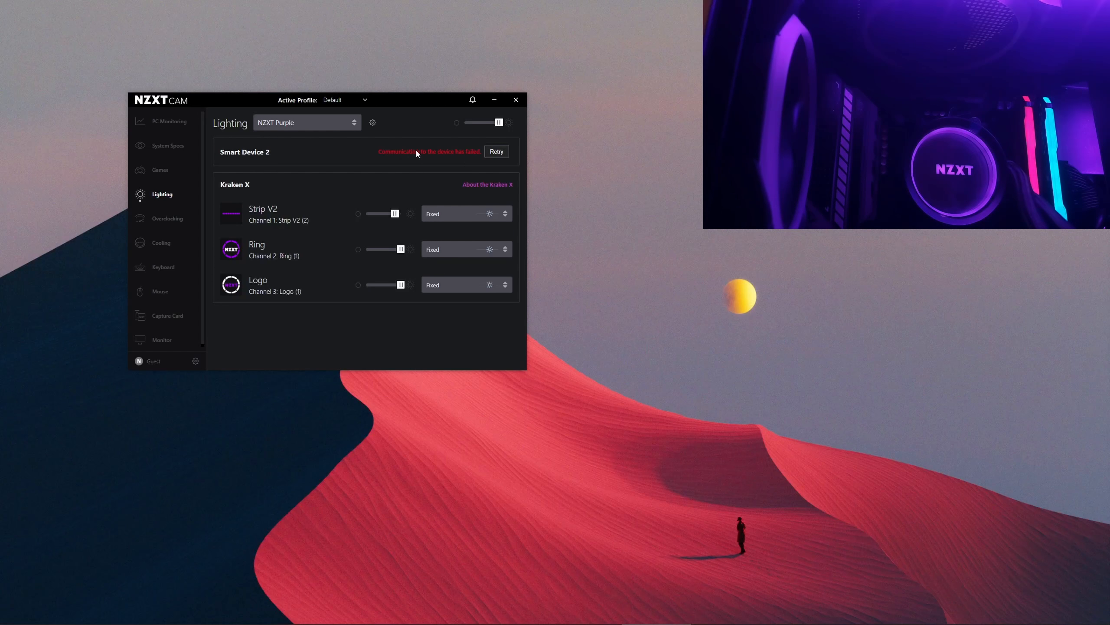
click(497, 152)
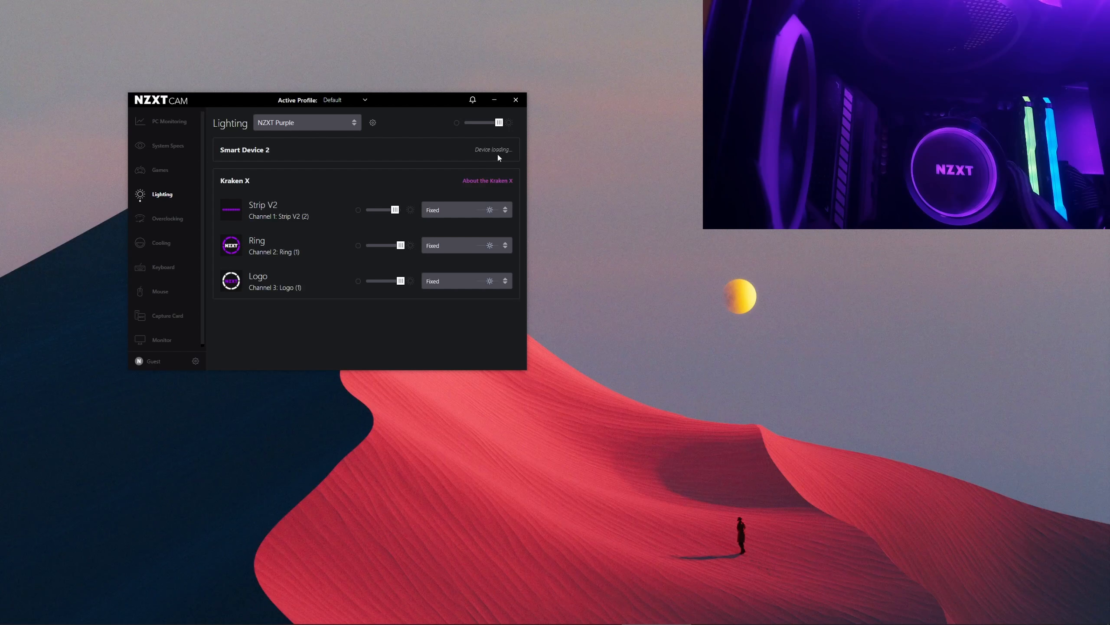
click(351, 124)
- Set the AER 2 Fan to Breathing mode, retrying the Smart Device 2 connection as needed
click(477, 179)
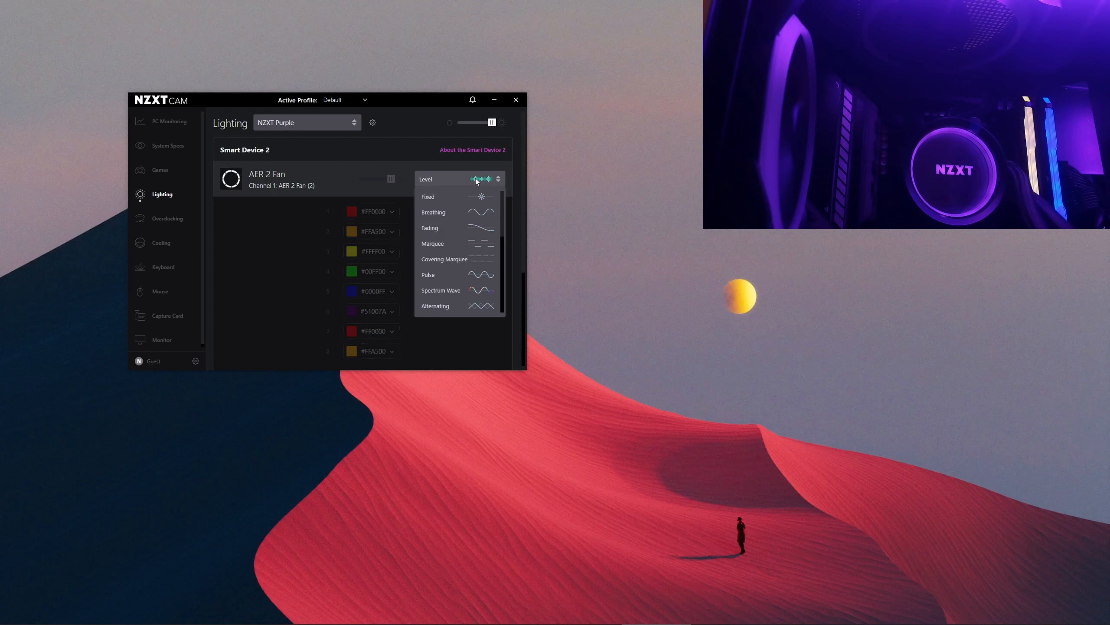
click(448, 212)
click(495, 152)
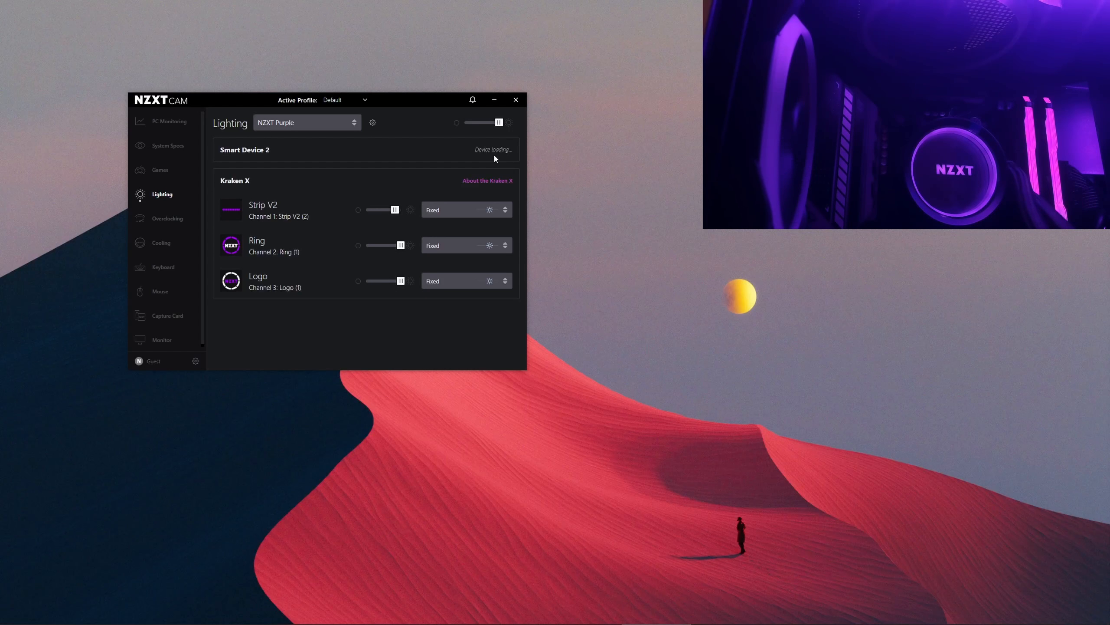
click(489, 179)
click(488, 212)
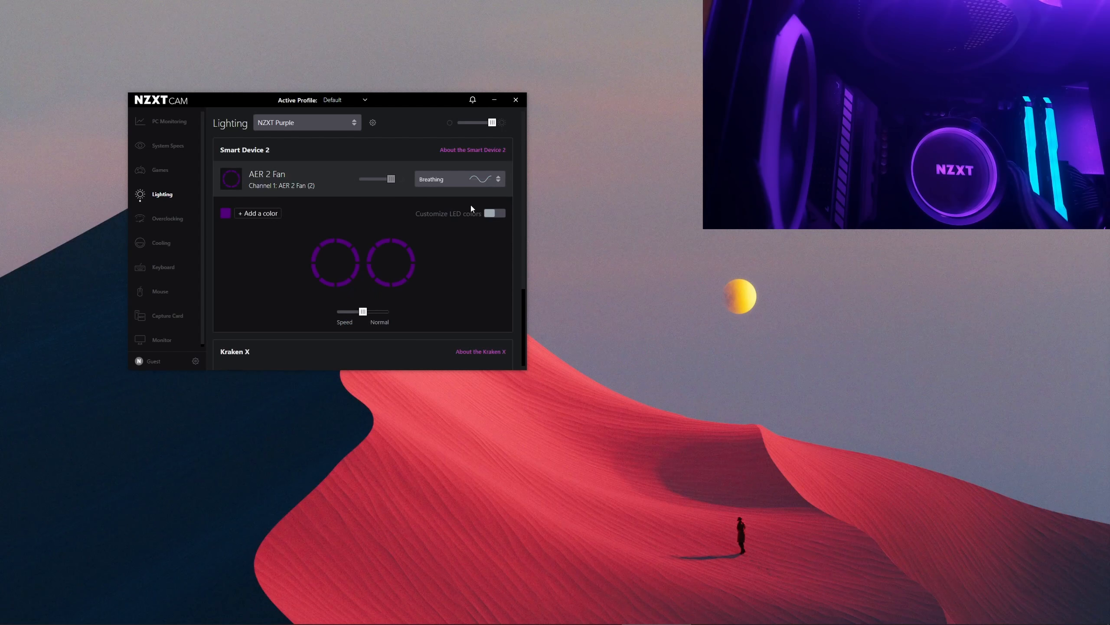
- Set the AER 2 Fan to Fixed mode and vary both its own brightness and the overall lighting brightness
click(446, 181)
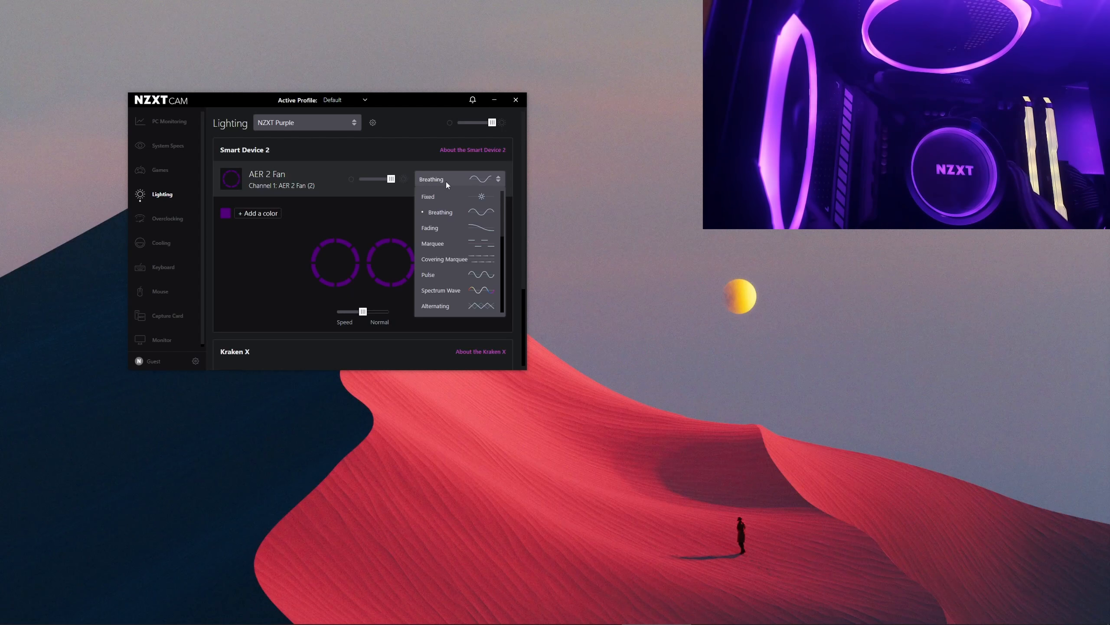
scroll(438, 258, down, 5)
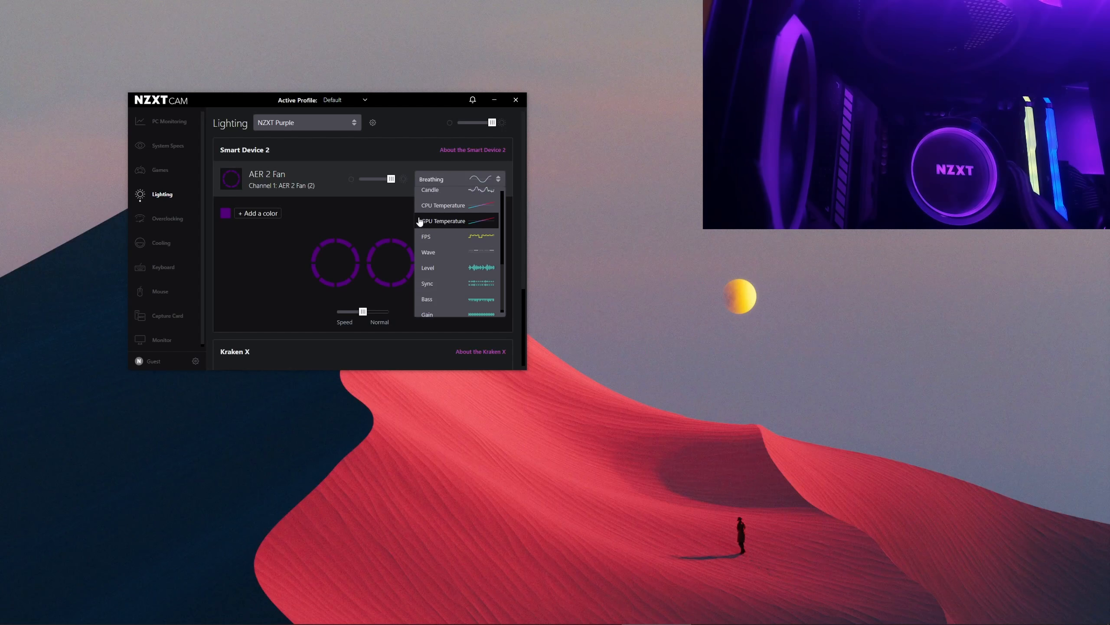
scroll(437, 210, up, 5)
click(439, 203)
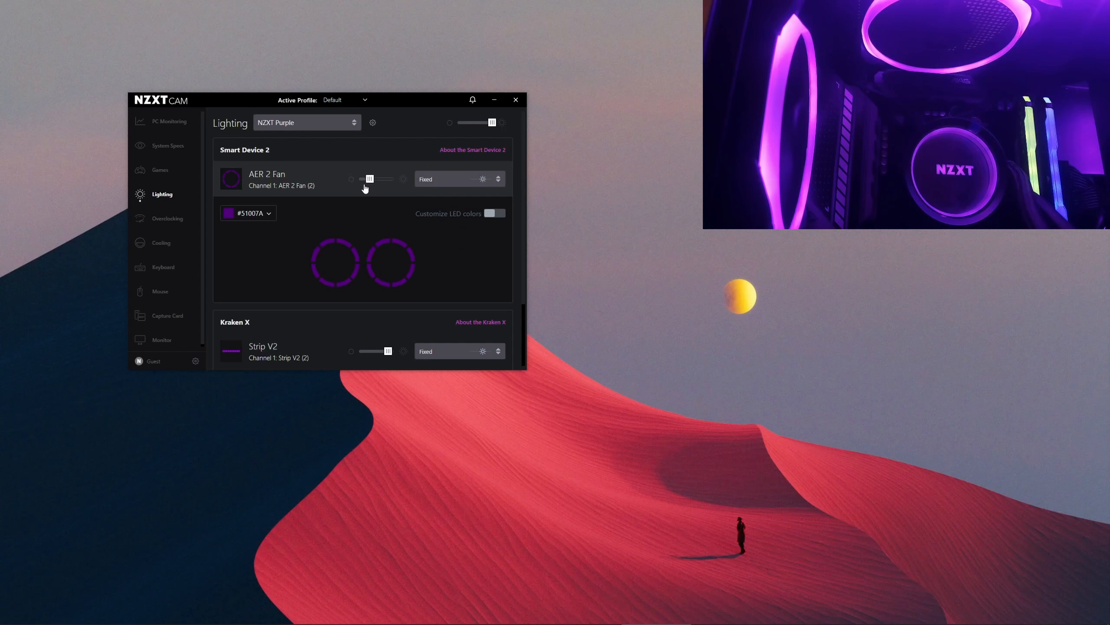
drag(364, 186, 408, 183)
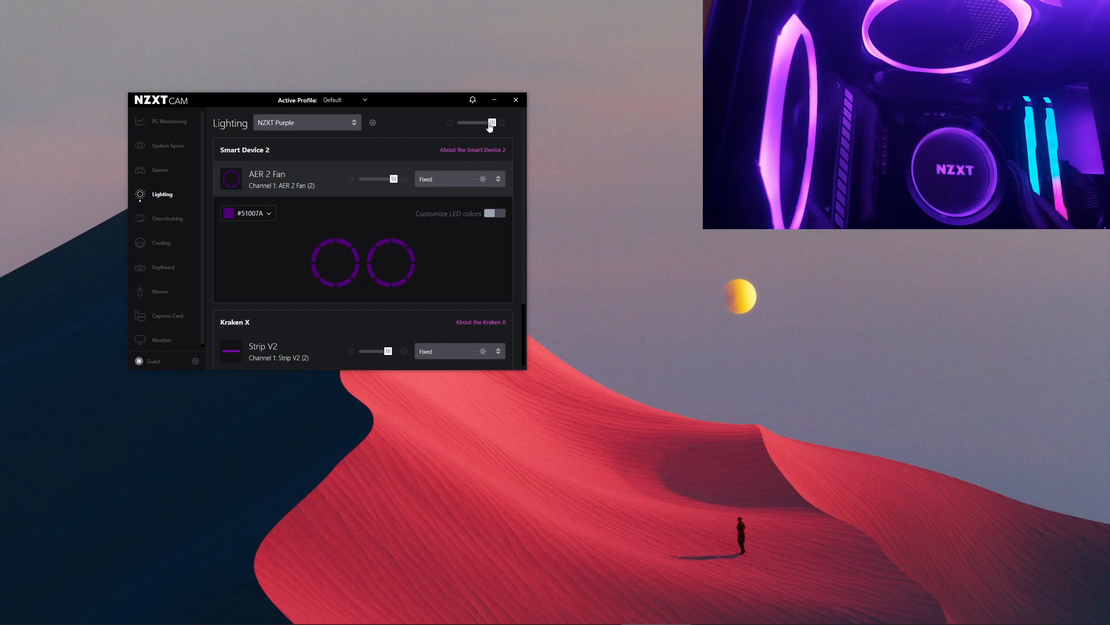
drag(457, 123, 494, 124)
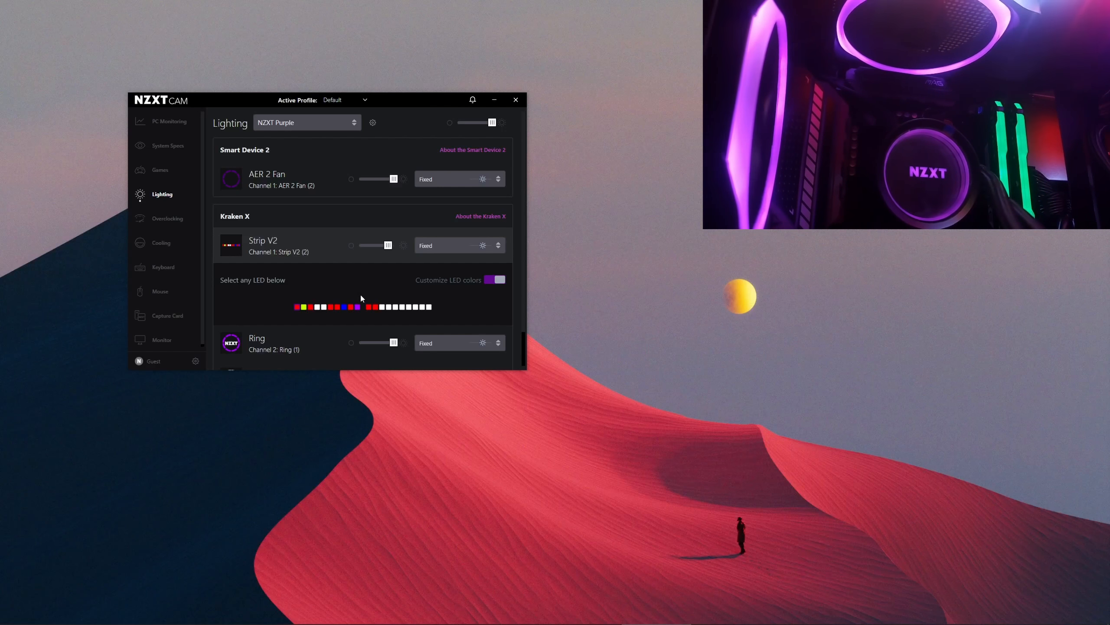
- Turn off individual LED colors for the Kraken X Strip V2 and set its lighting mode to Marquee
click(490, 280)
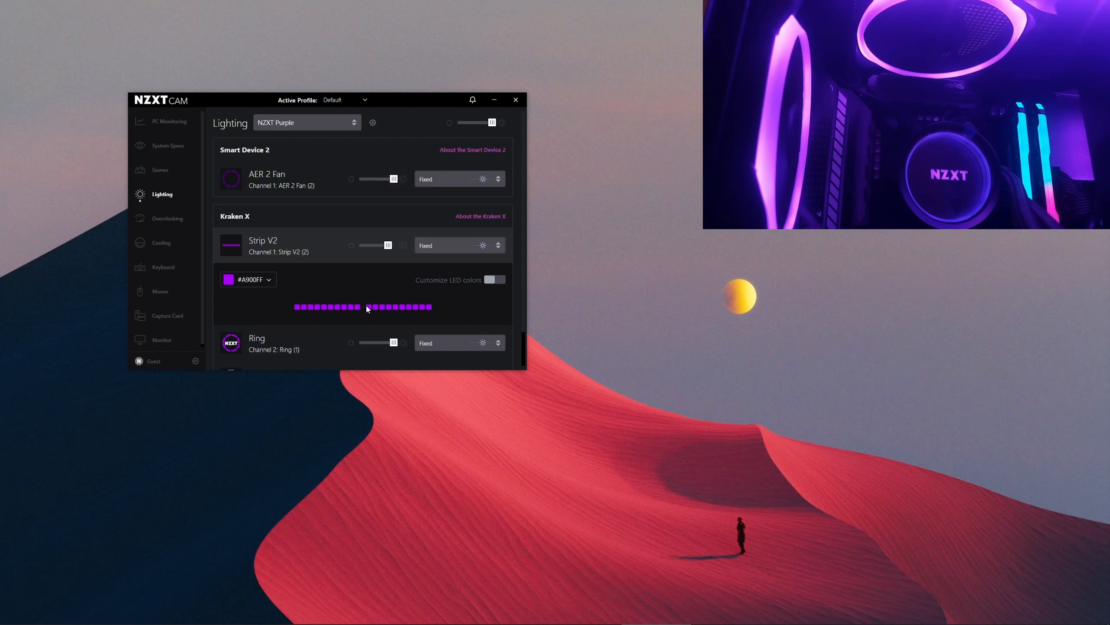
click(444, 250)
scroll(457, 315, down, 8)
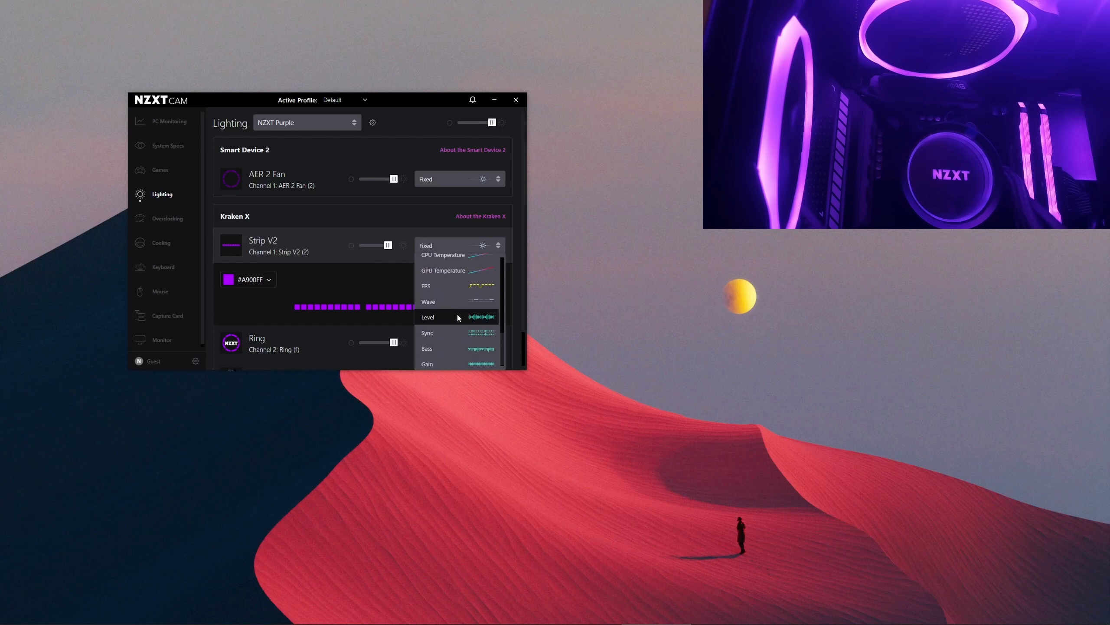
scroll(458, 316, up, 8)
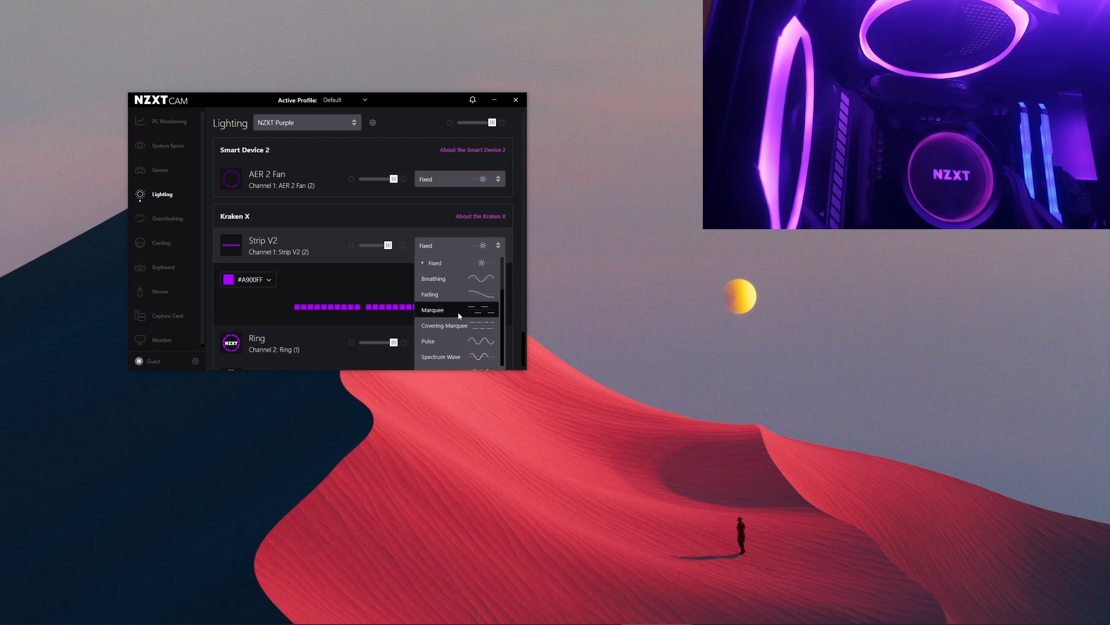
click(458, 313)
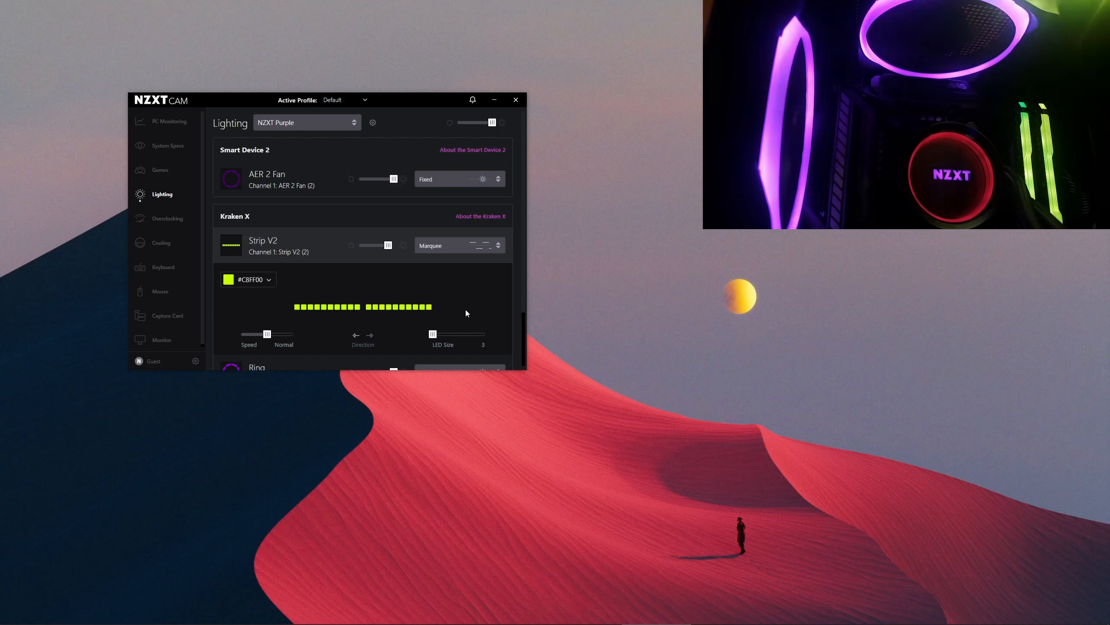
- Try the Covering Marquee and Breathing modes on the Strip V2
click(469, 243)
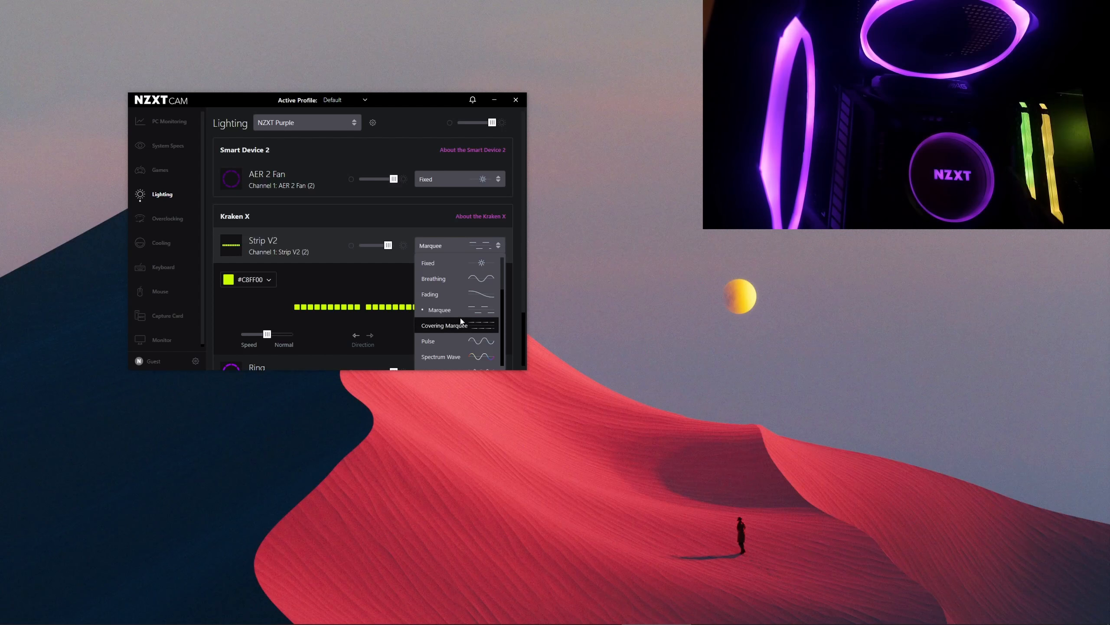
click(460, 322)
click(459, 247)
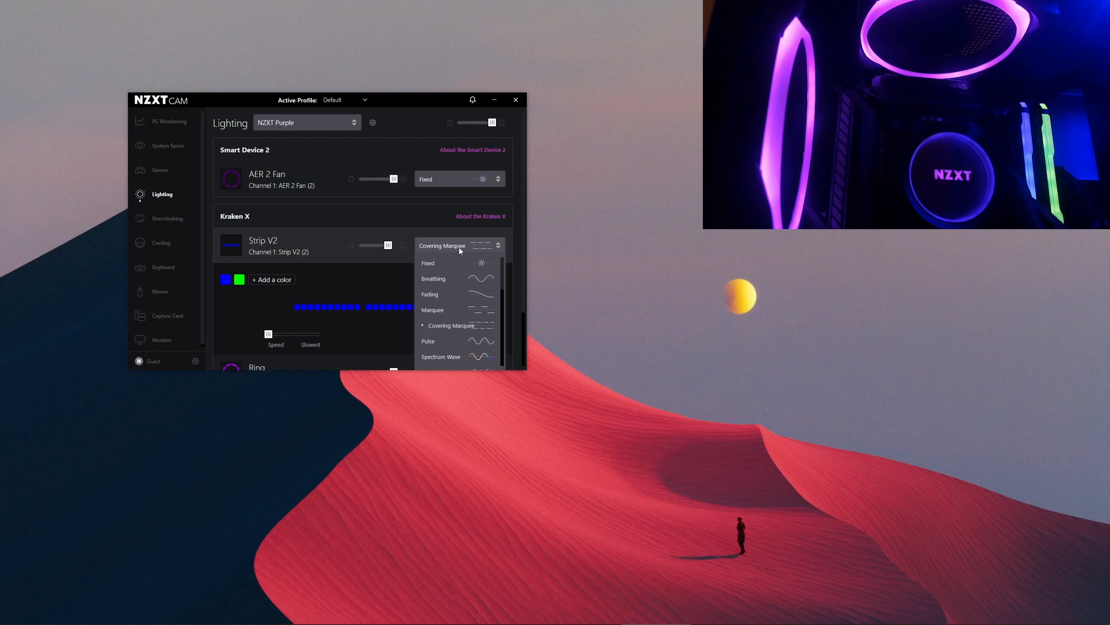
click(466, 278)
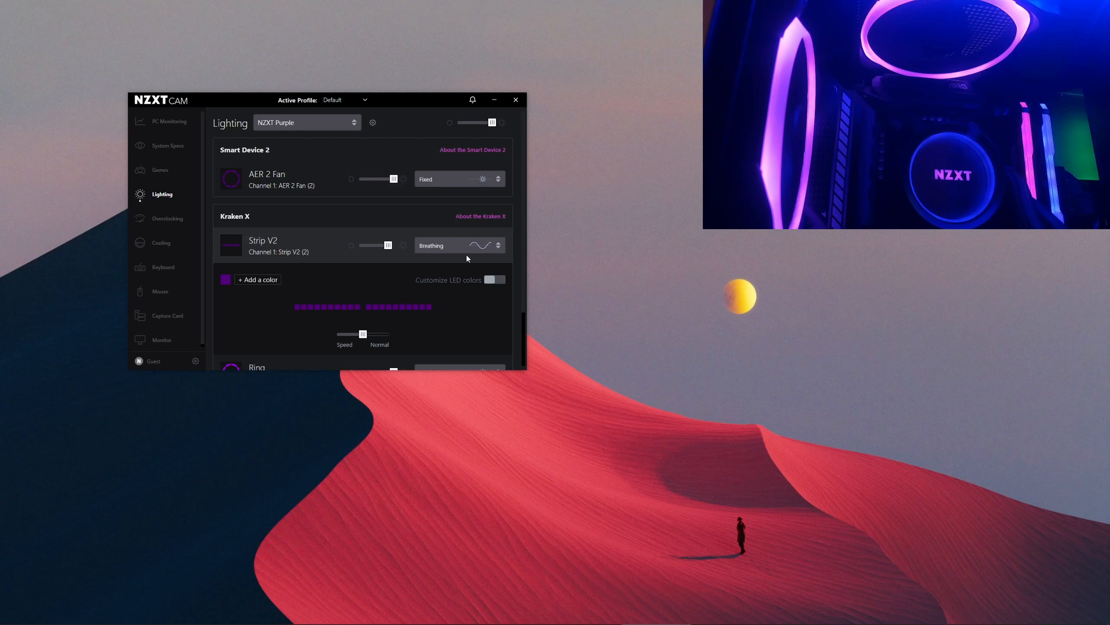
- Browse the Strip V2's lighting modes and try Rainbow Pulse
click(467, 252)
scroll(461, 306, down, 3)
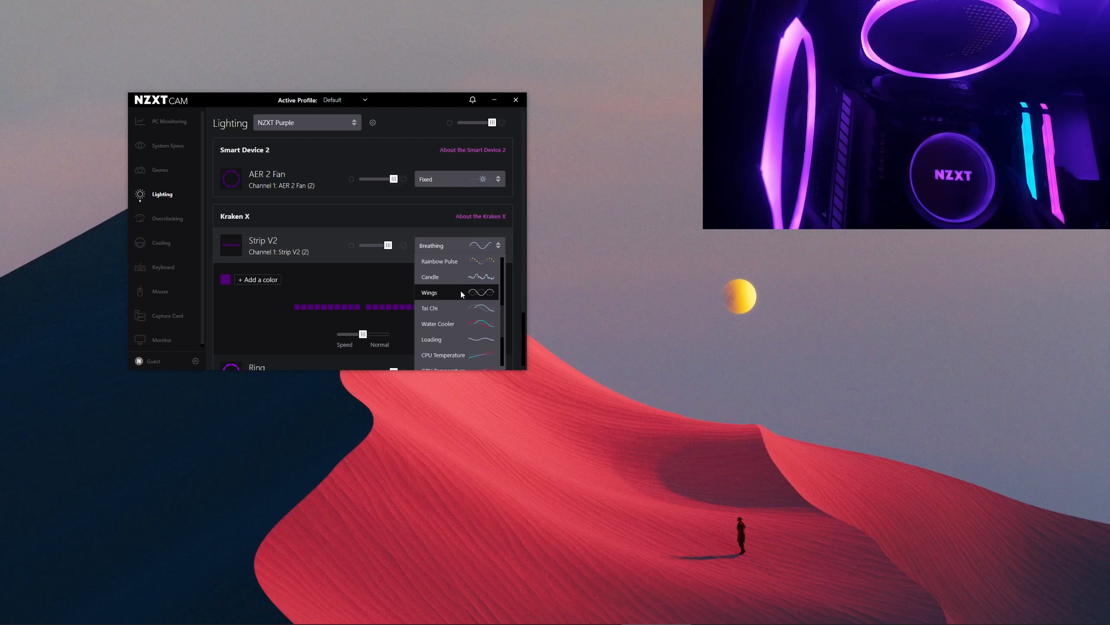
scroll(461, 293, up, 3)
click(467, 303)
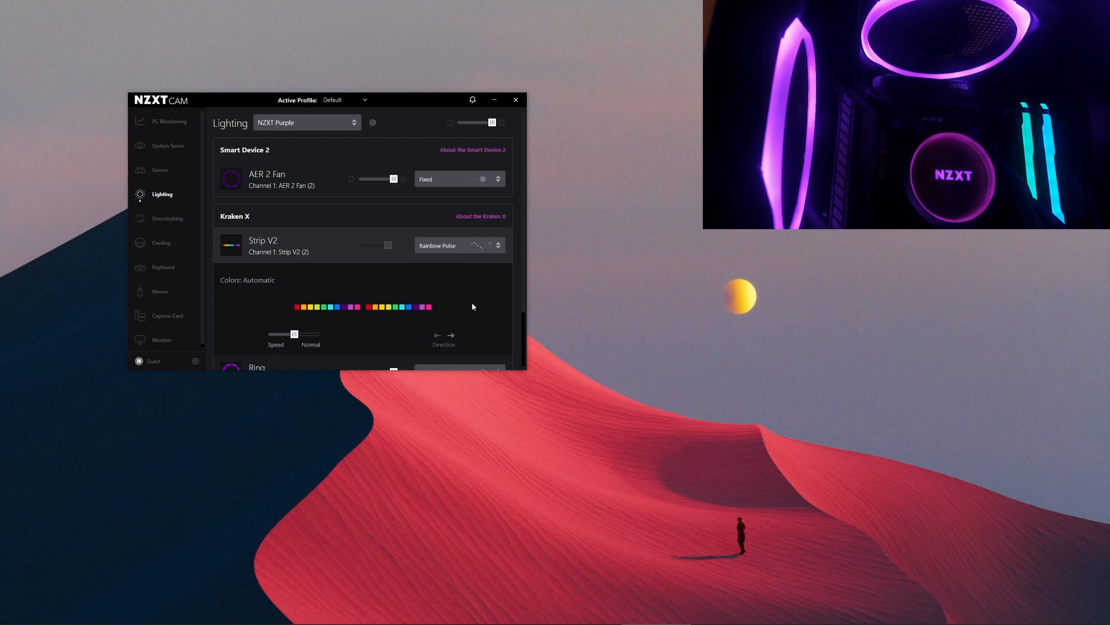
- Set the Strip V2's lighting mode to Fixed
click(465, 245)
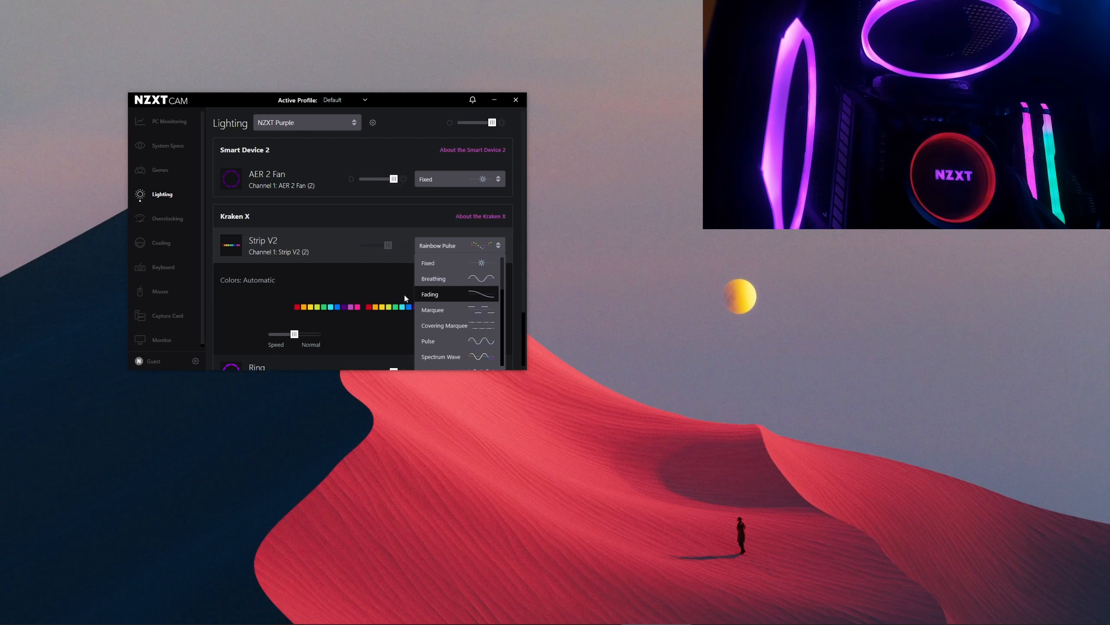
click(347, 284)
click(481, 246)
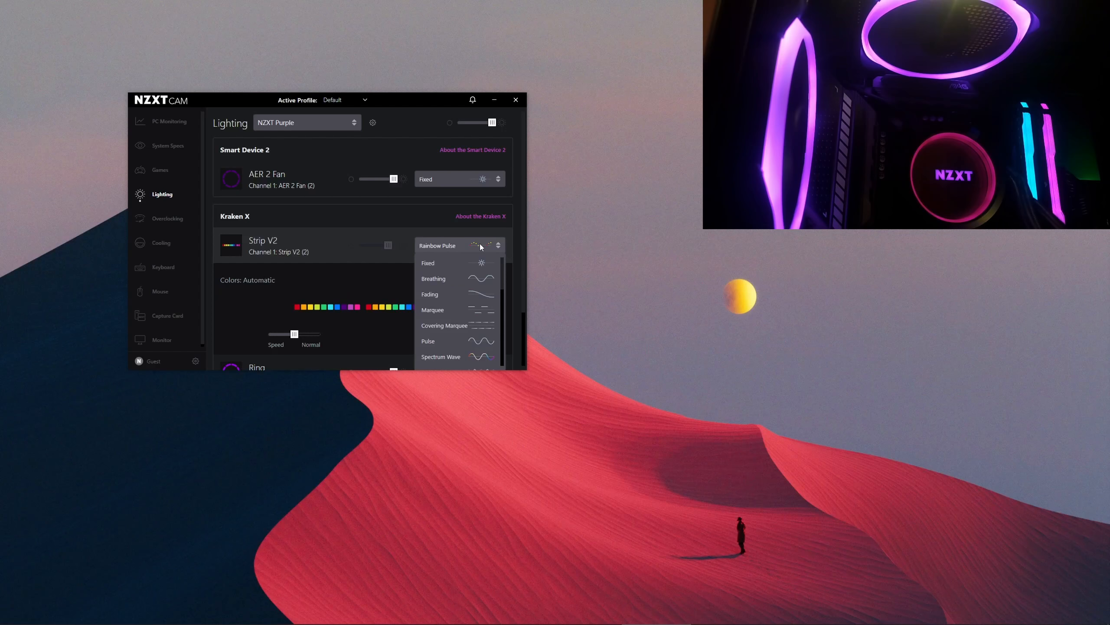
click(437, 263)
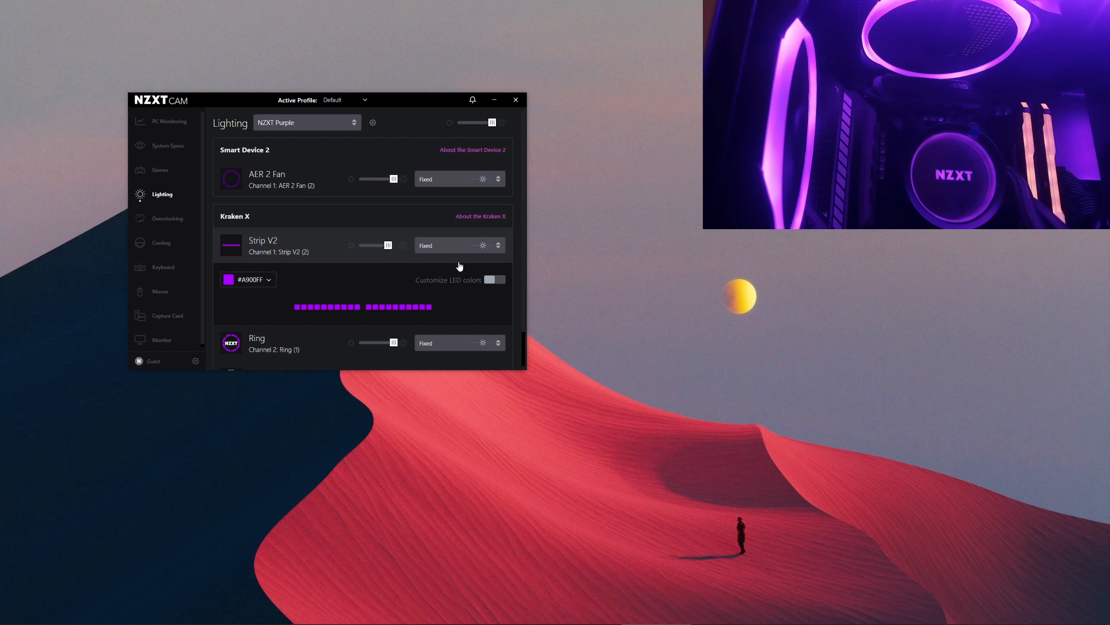
- Color all Strip V2 LEDs white (#FFFFFF) and raise the strip's brightness to maximum
click(249, 280)
click(248, 227)
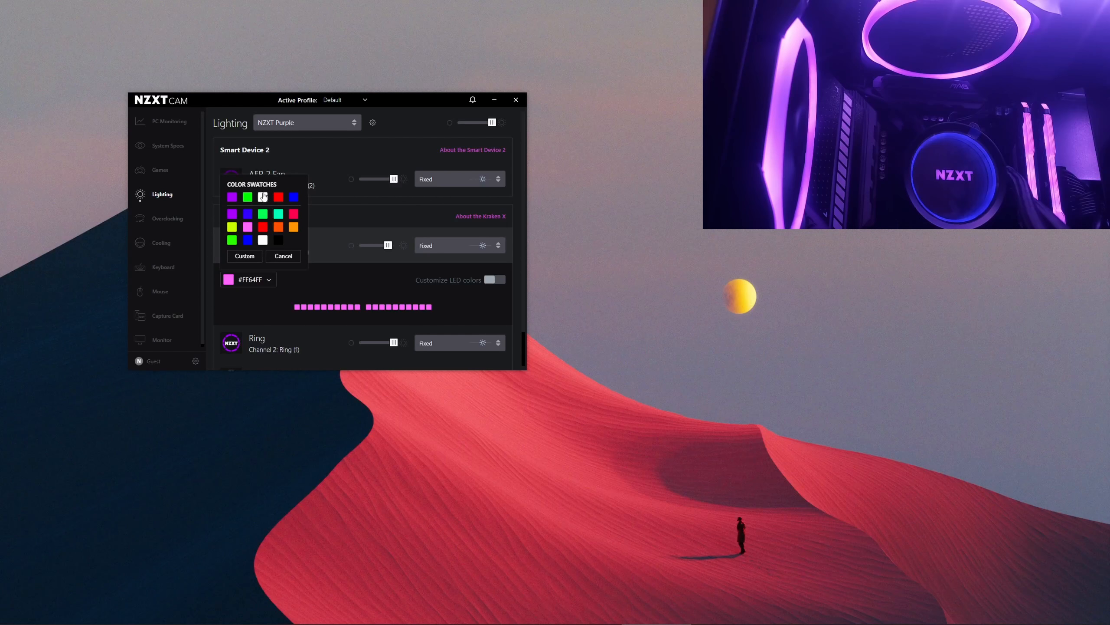
click(263, 197)
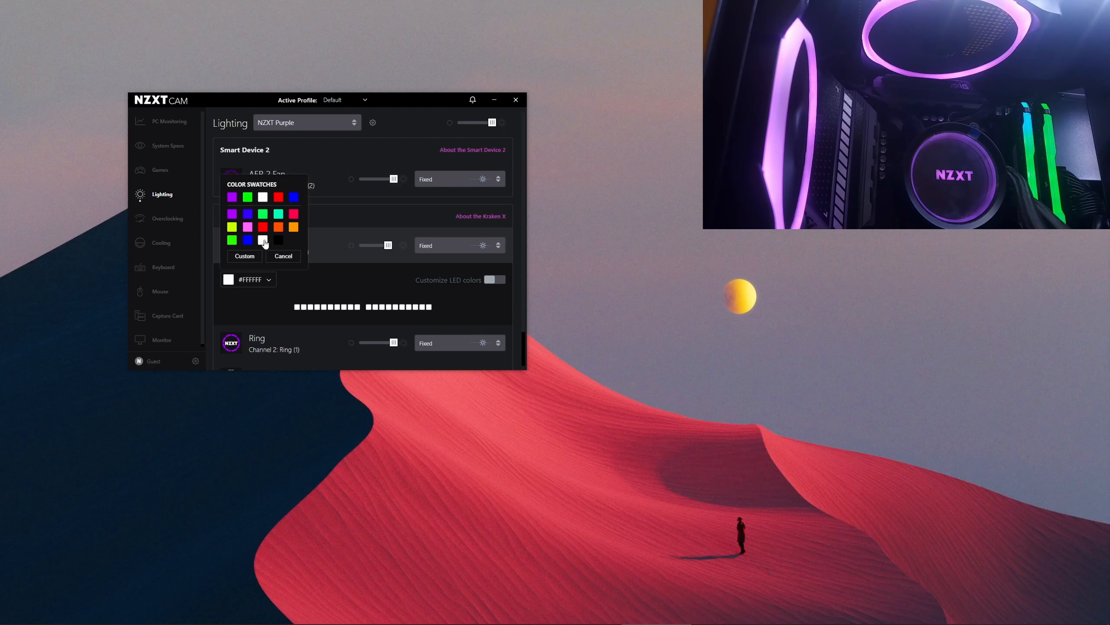
click(354, 282)
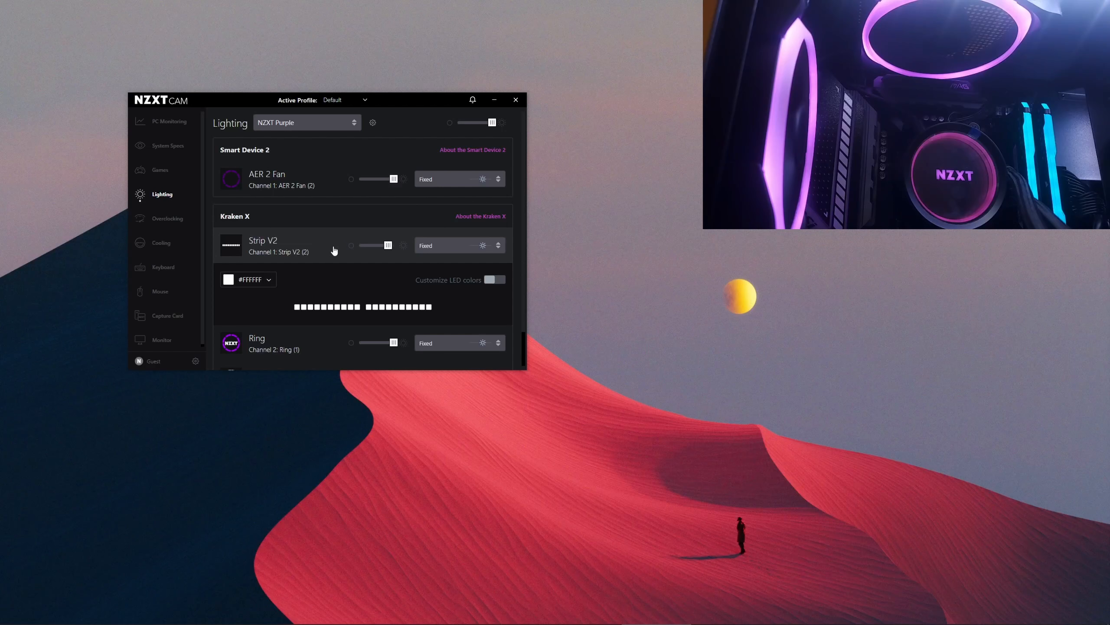
drag(358, 245, 396, 246)
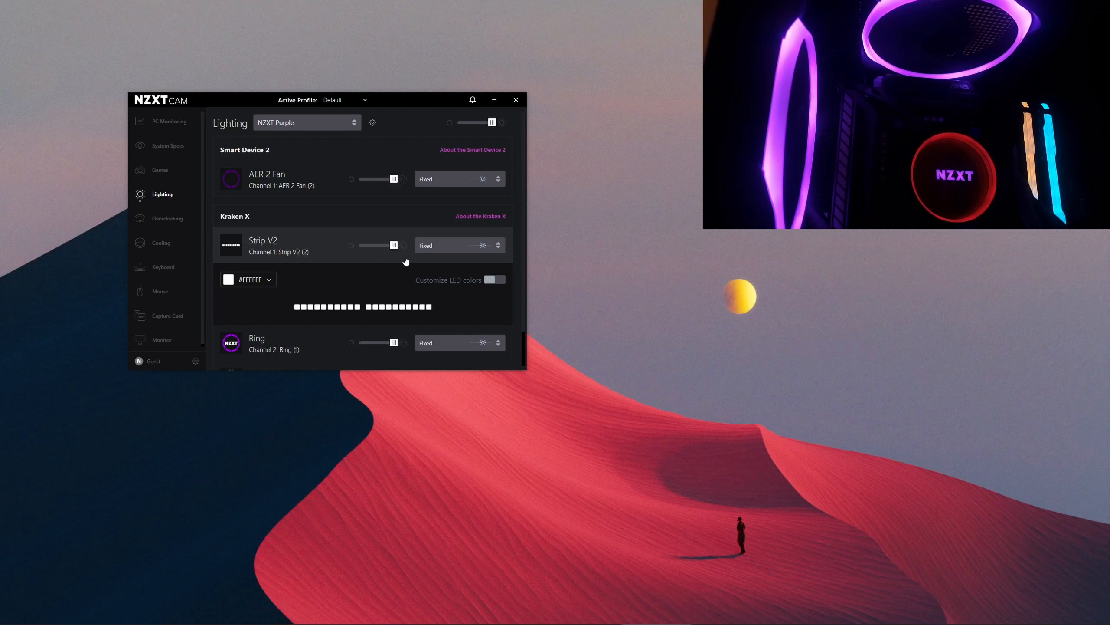
click(331, 245)
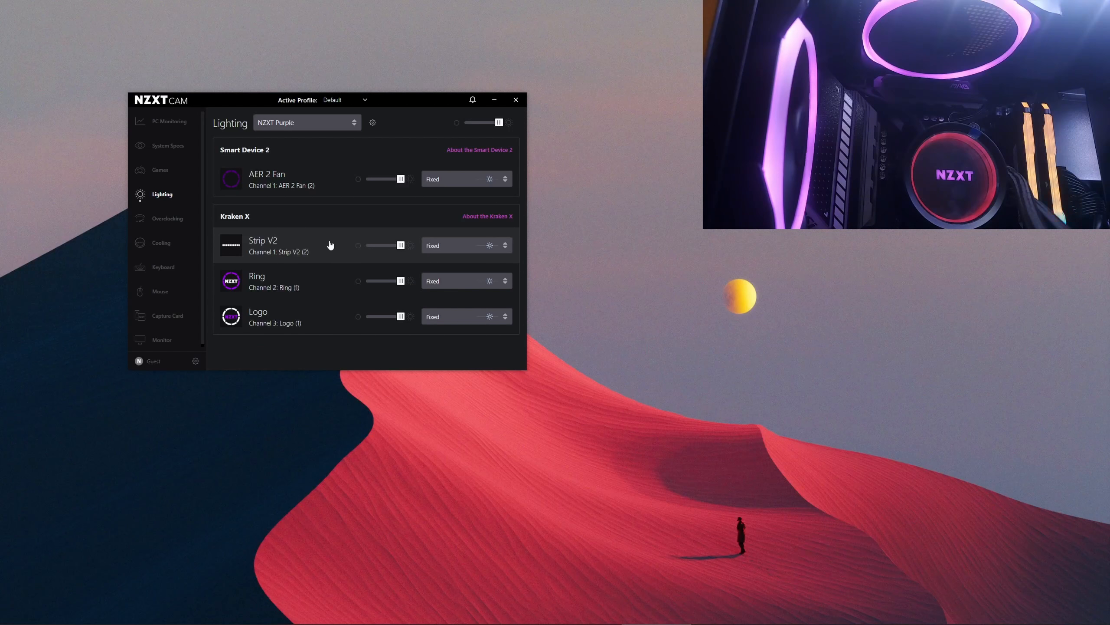
- Open the Kraken X Ring's lighting settings and try individual LED colors, viewing the swatches for single LEDs
click(327, 276)
scroll(376, 308, down, 2)
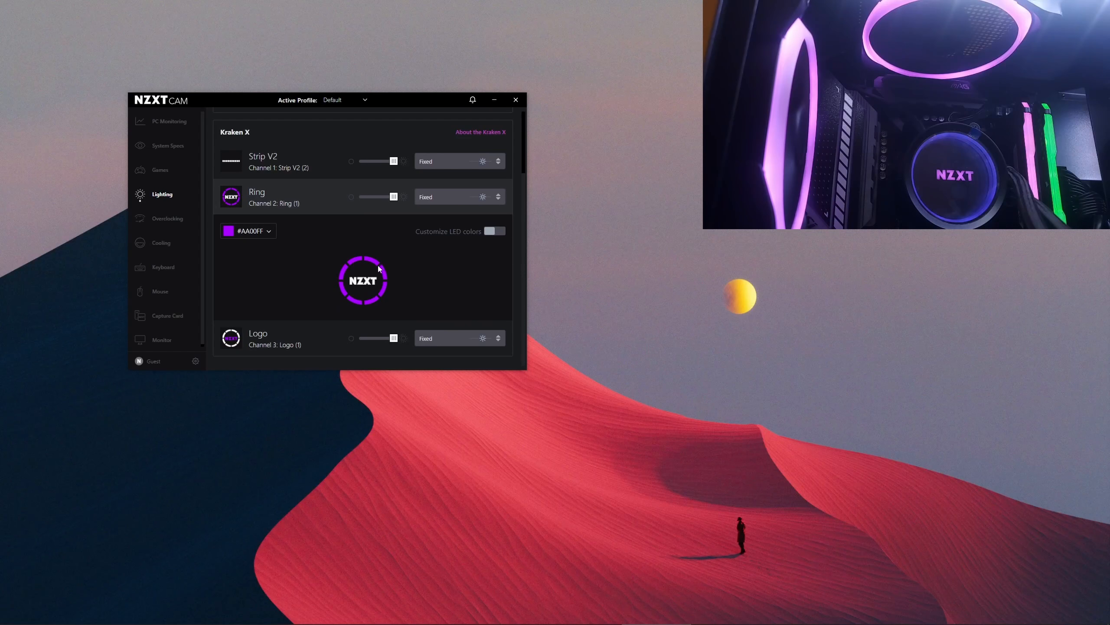
click(497, 234)
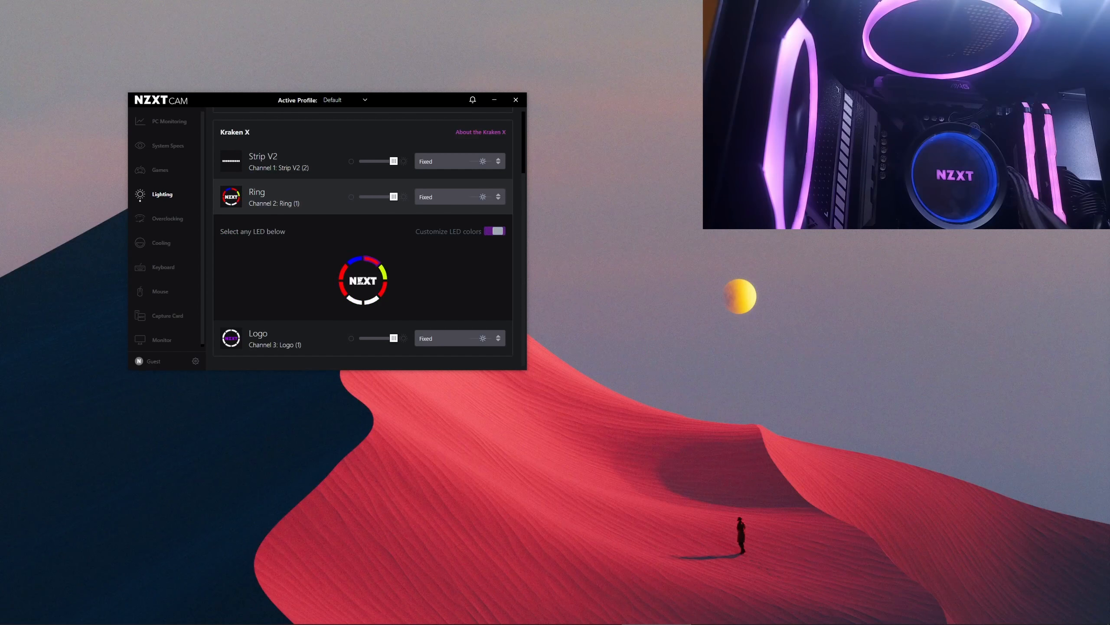
click(381, 262)
click(374, 301)
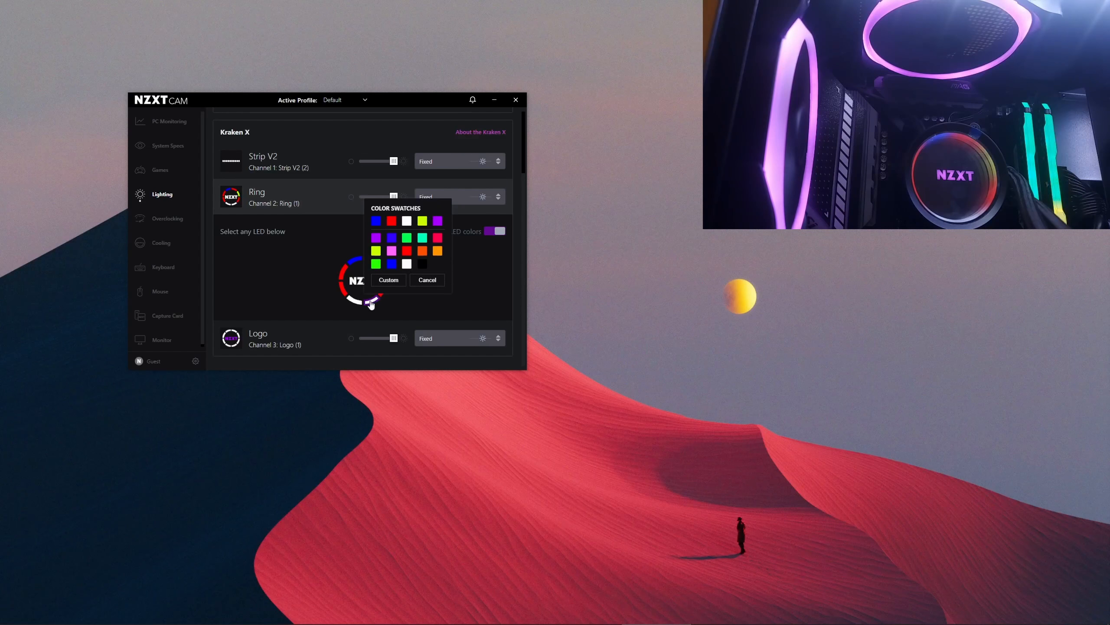
click(311, 286)
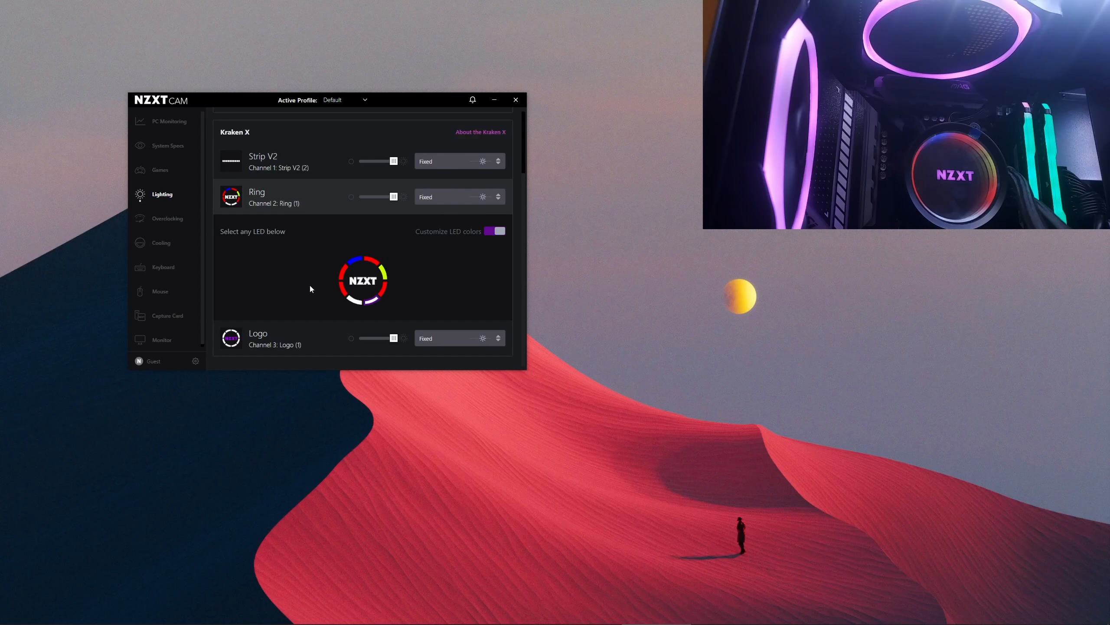
- Return the Ring to a single color and preview white (#FFFFFF), cancelling the color choice
click(498, 234)
click(267, 232)
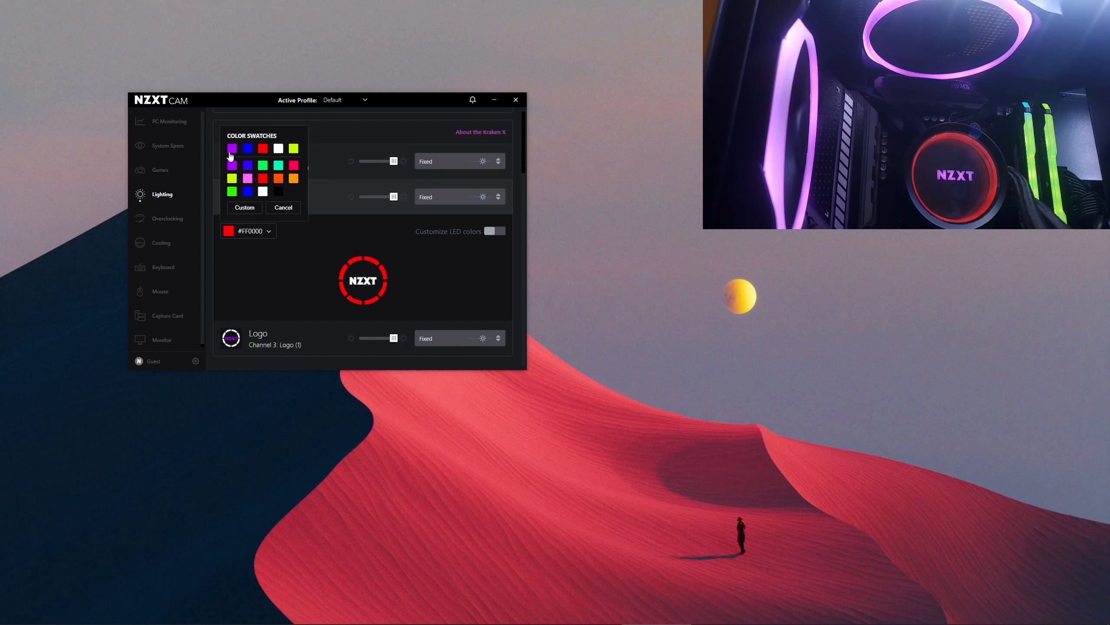
click(278, 148)
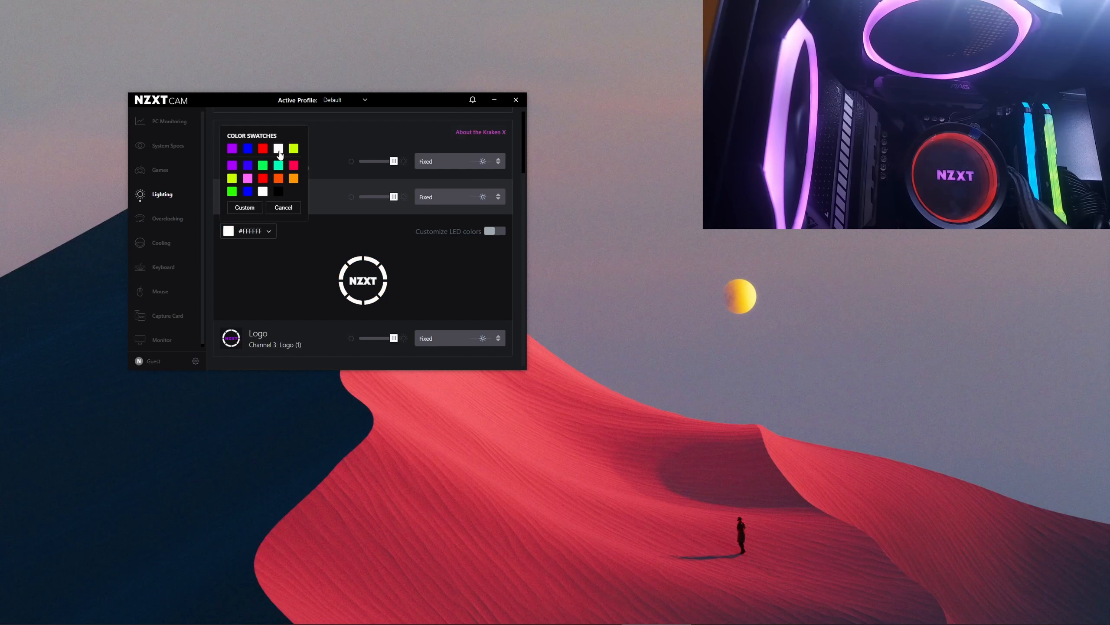
click(283, 208)
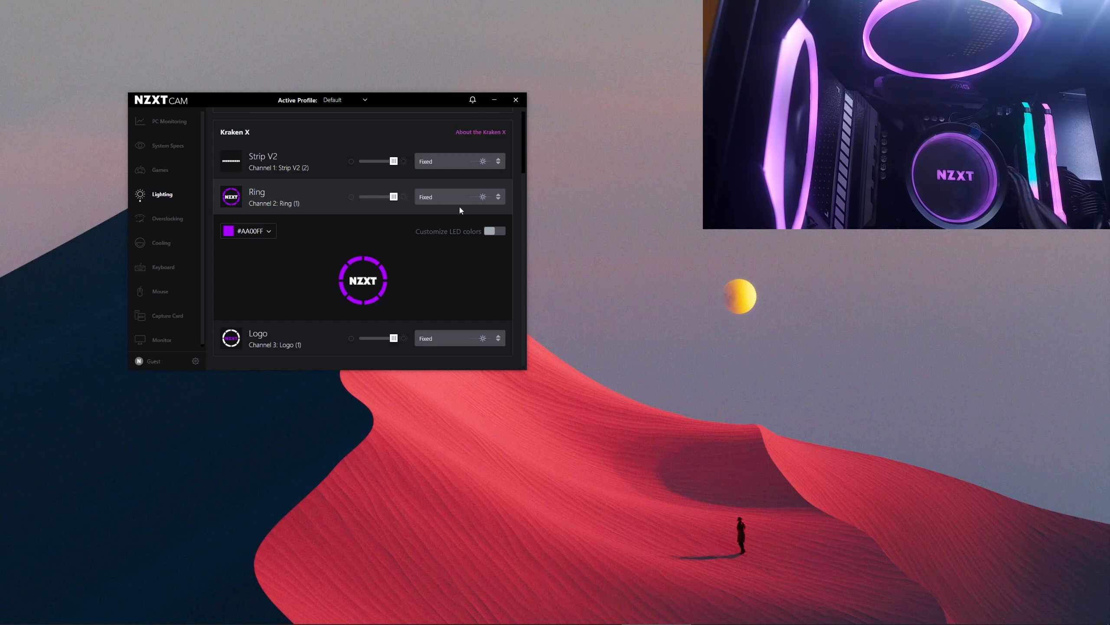
- Try the Tai Chi and Fading modes on the Kraken X Ring
click(451, 196)
scroll(454, 258, down, 3)
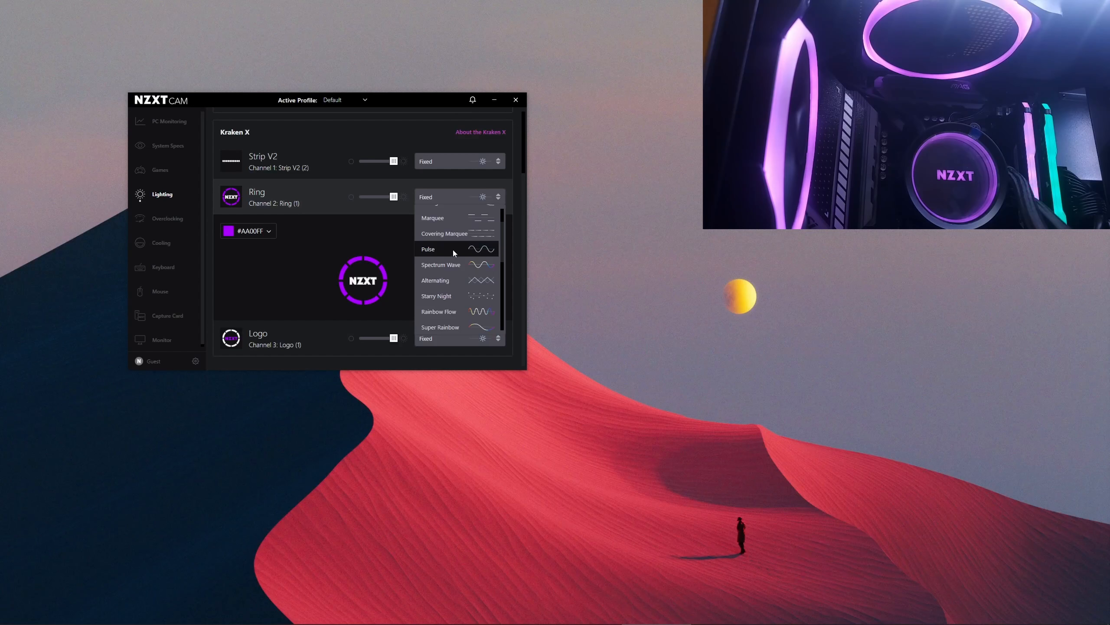
scroll(452, 250, down, 3)
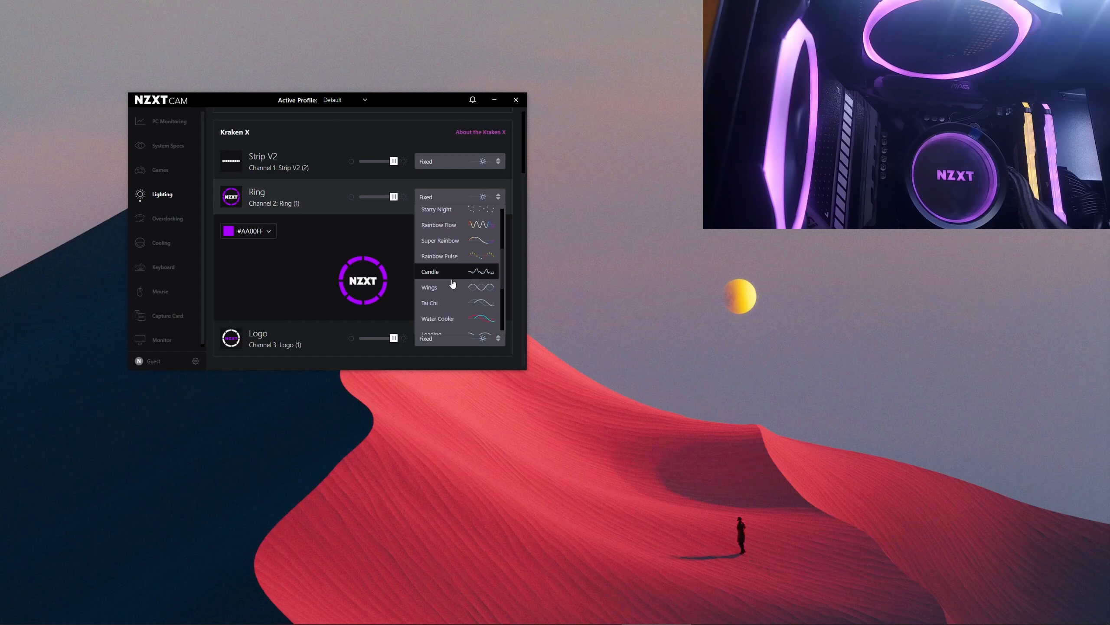
click(463, 301)
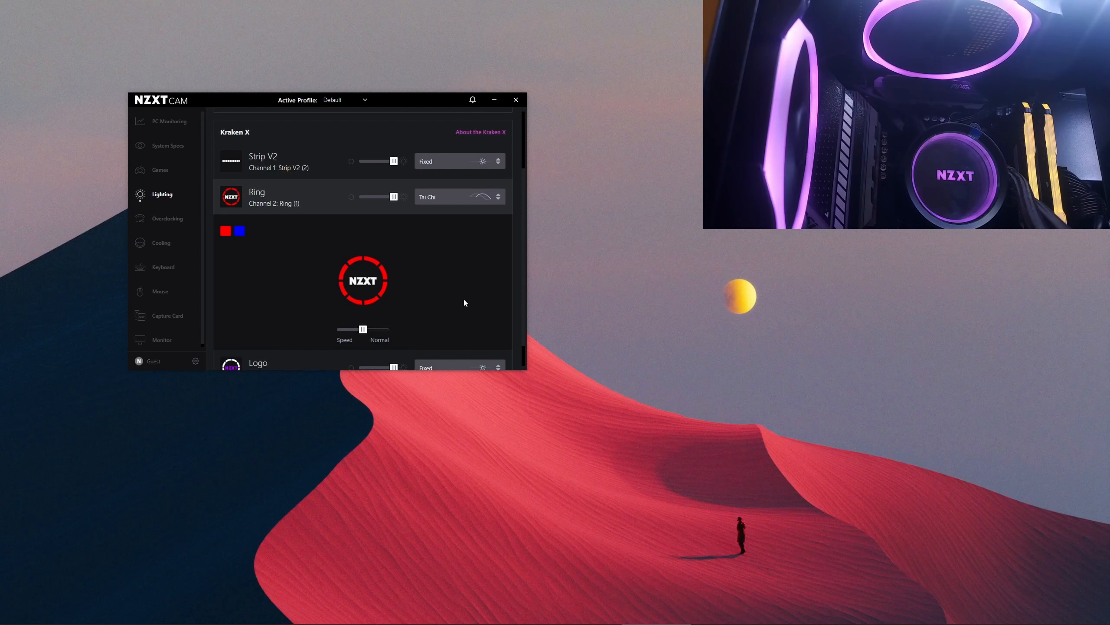
click(462, 202)
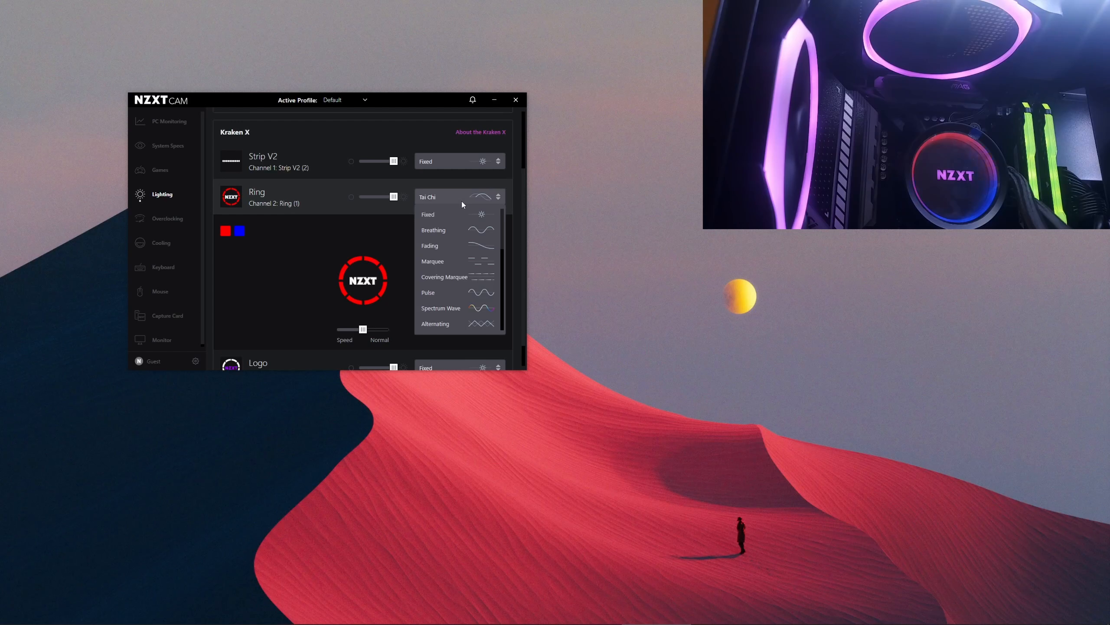
click(458, 246)
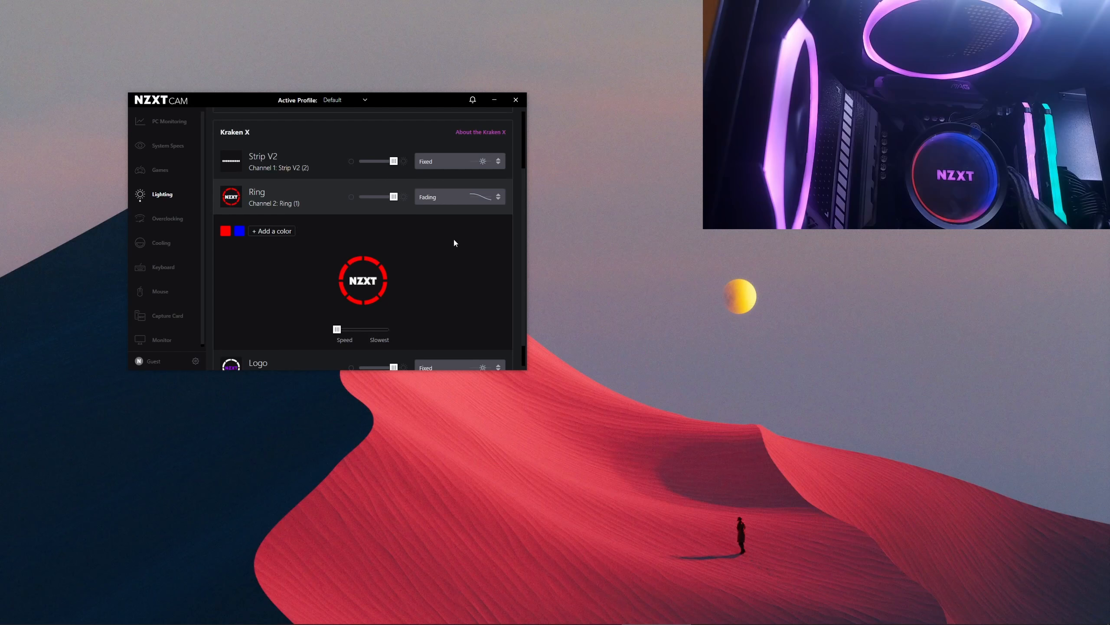
- Try the Spectrum Wave and Rainbow Flow modes on the Kraken X Ring
click(447, 197)
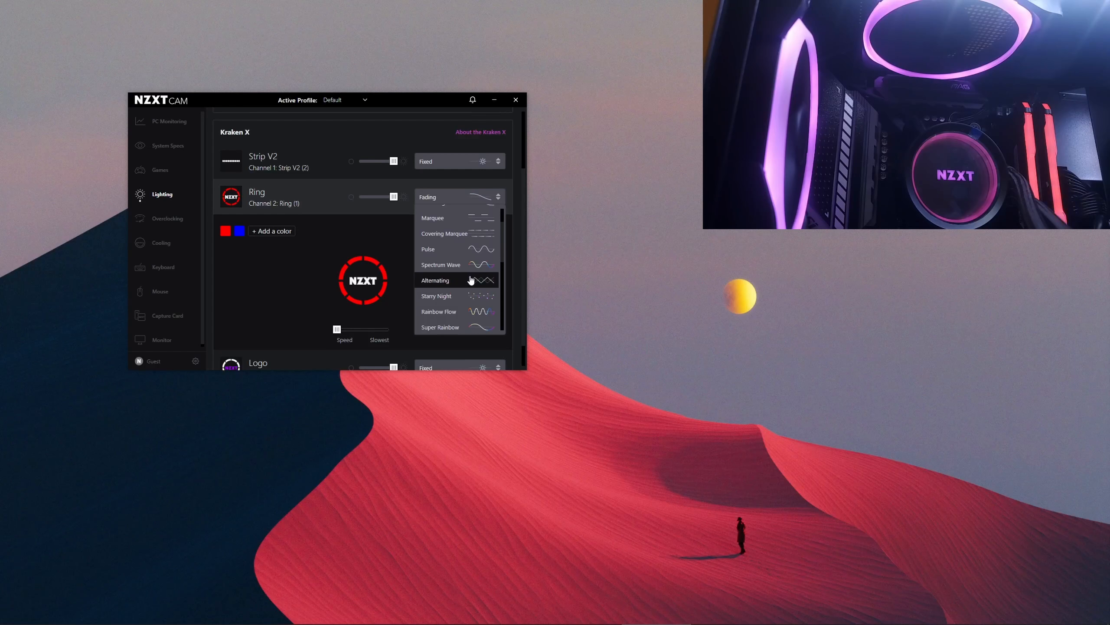
click(463, 264)
click(458, 202)
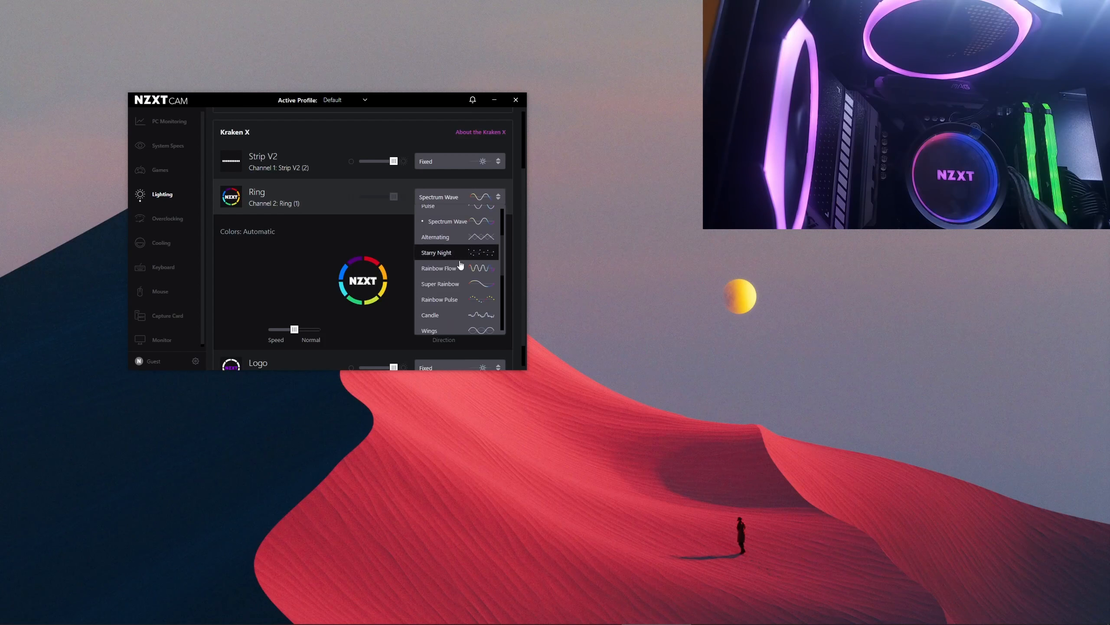
click(459, 267)
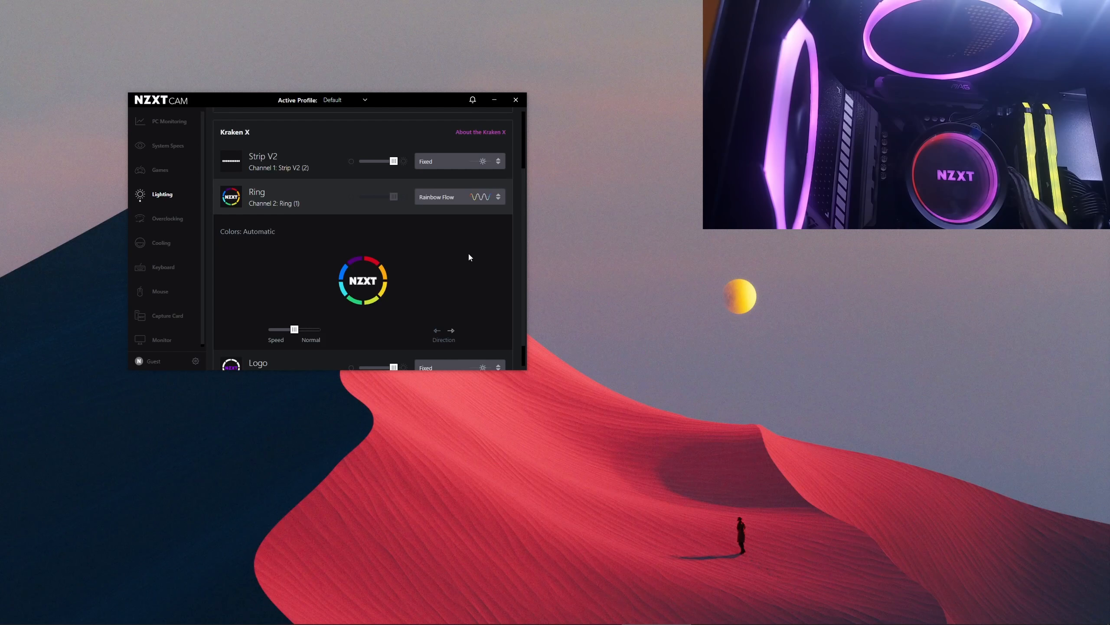
click(462, 194)
click(396, 224)
- Set the Kraken X Ring to Fixed mode and color all its LEDs white (#FFFFFF)
click(460, 198)
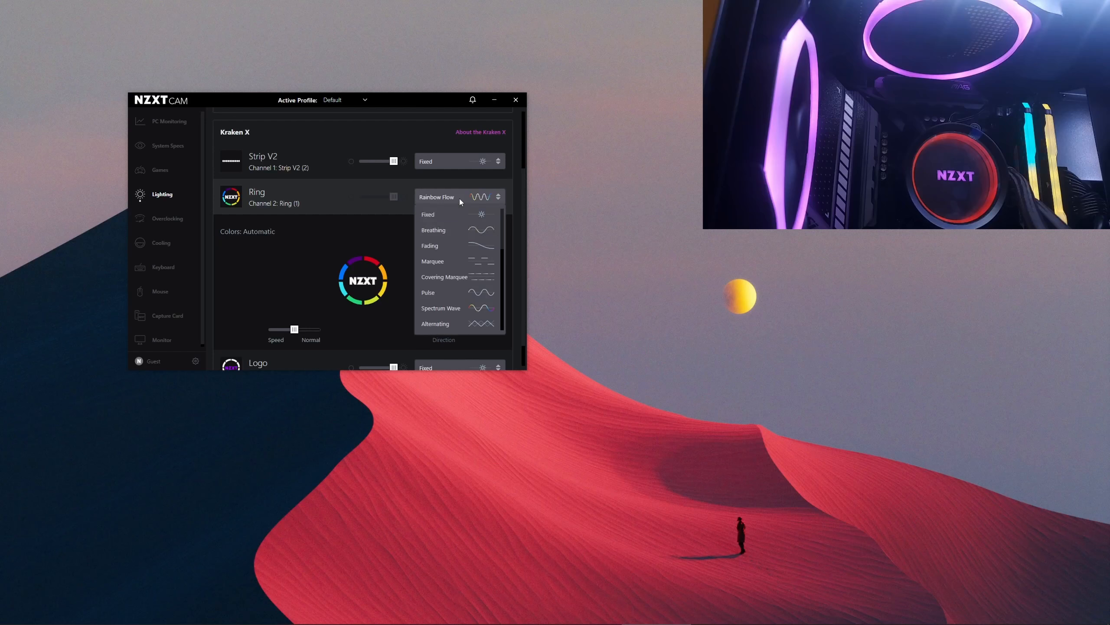
click(445, 214)
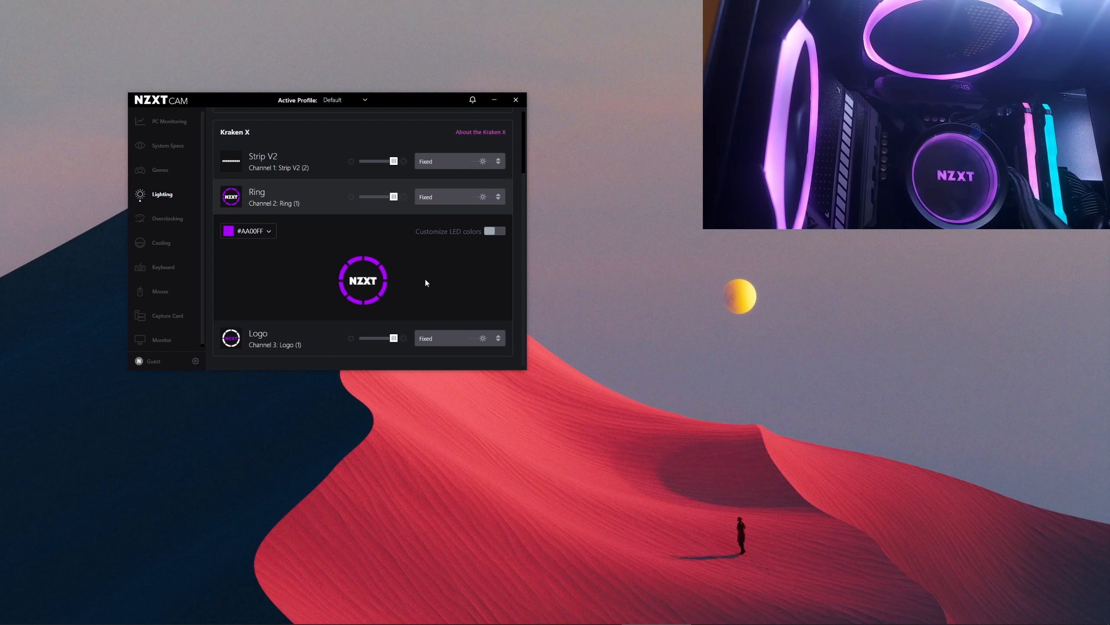
click(261, 231)
click(263, 191)
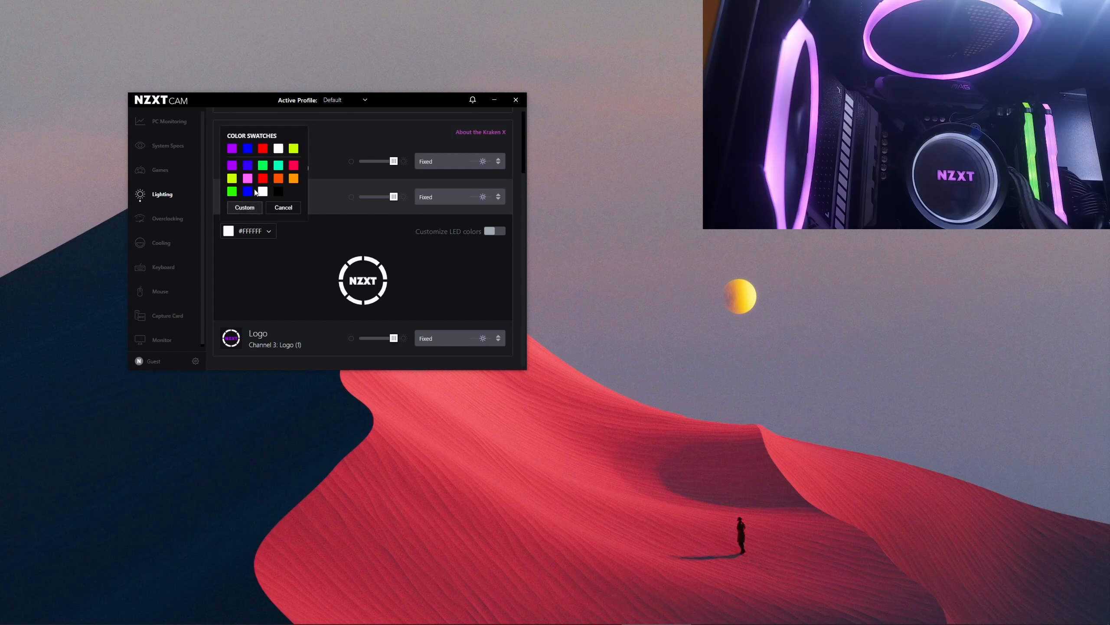
- Set the Kraken X Ring color to purple (#AA00FF) and collapse the Ring channel
click(232, 163)
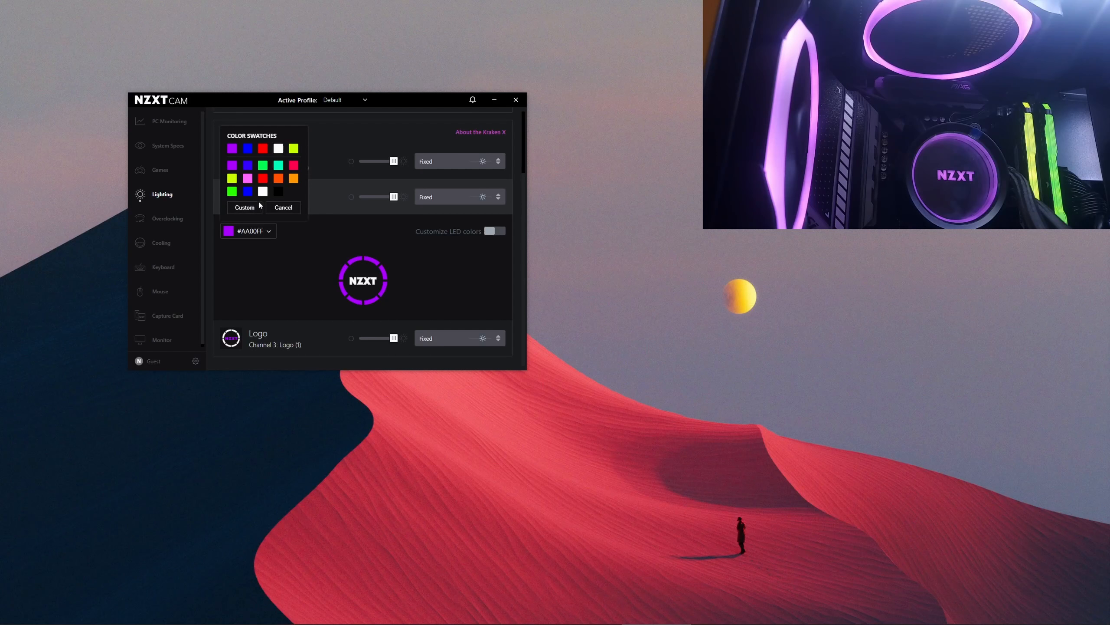
click(305, 242)
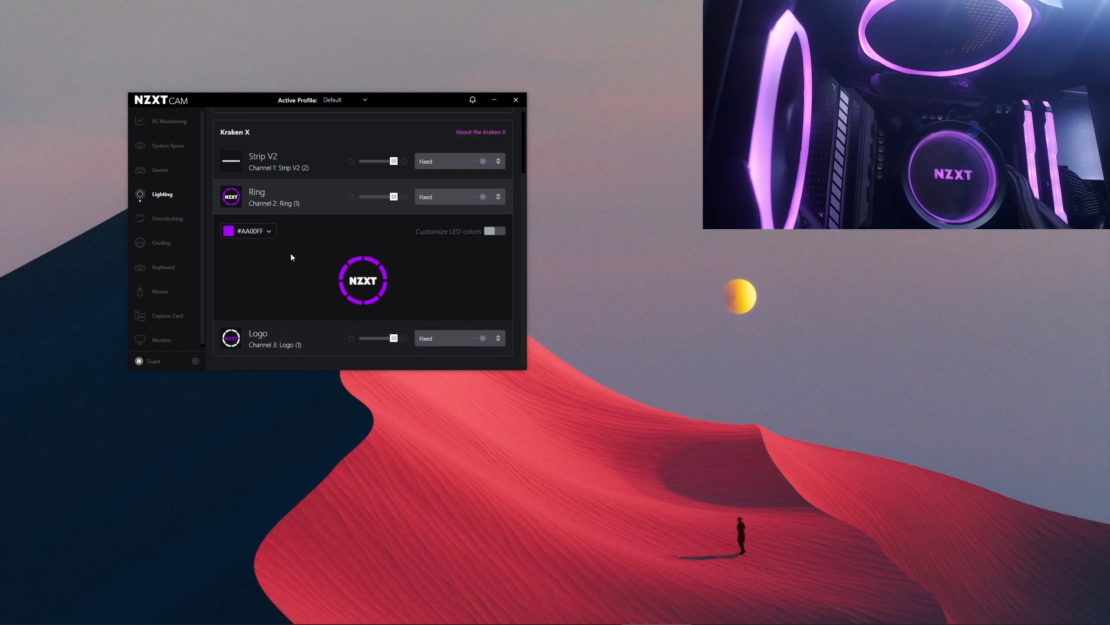
click(295, 198)
- Expand the Kraken X Logo channel, try white (#FFFFFF) and purple, and settle on the yellow-green color #C8FF00
click(306, 322)
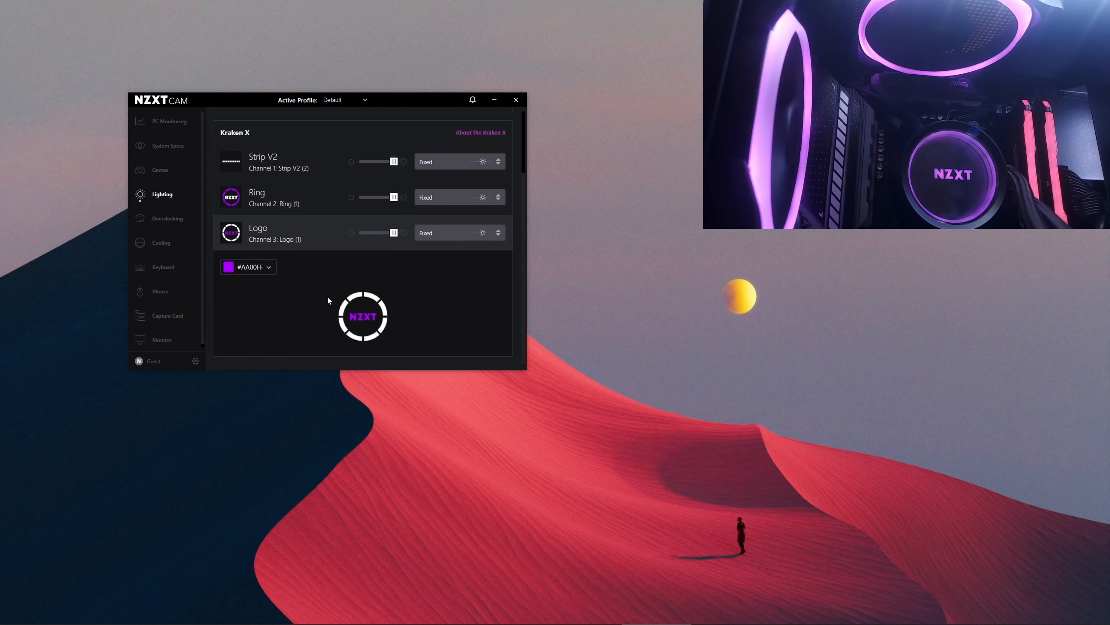
click(265, 267)
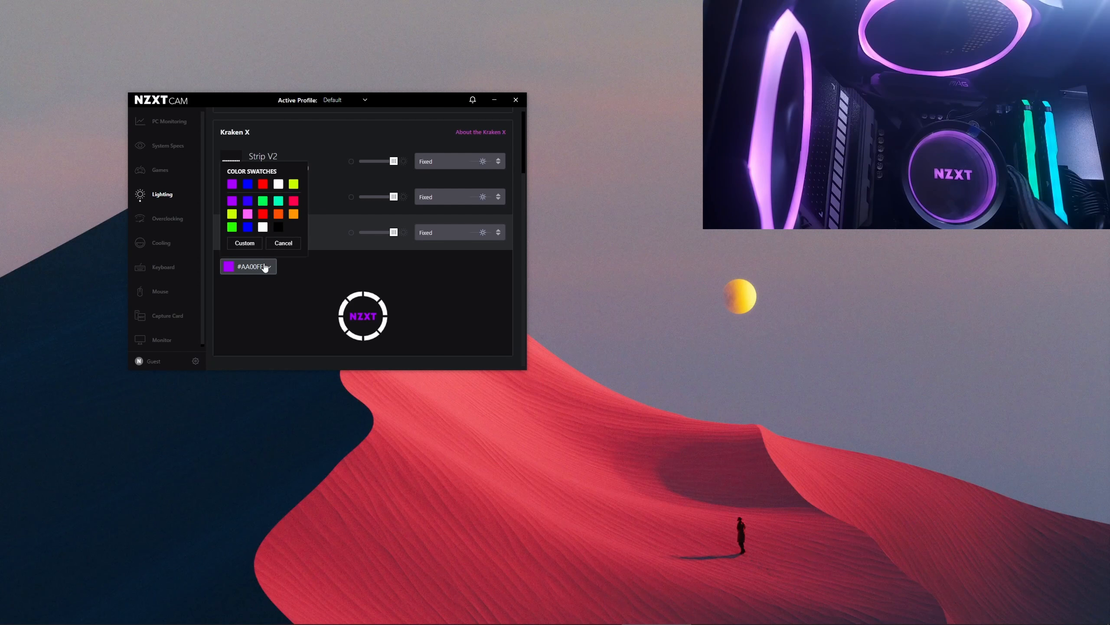
click(262, 226)
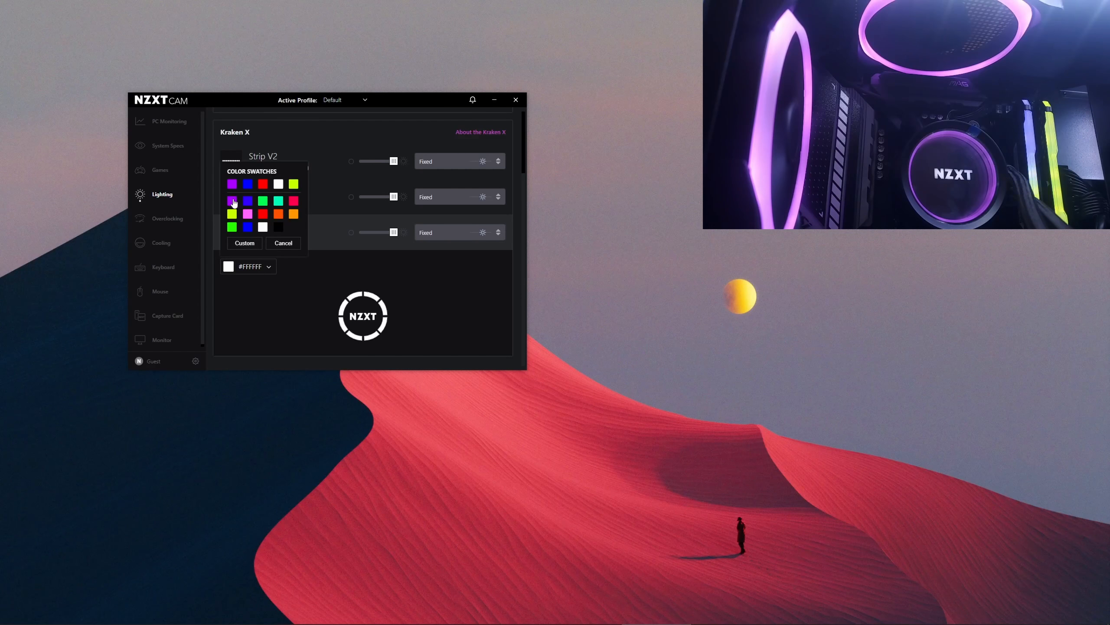
click(232, 201)
click(293, 184)
- Try the Rainbow Pulse and Fading modes on the Kraken X Logo
click(450, 232)
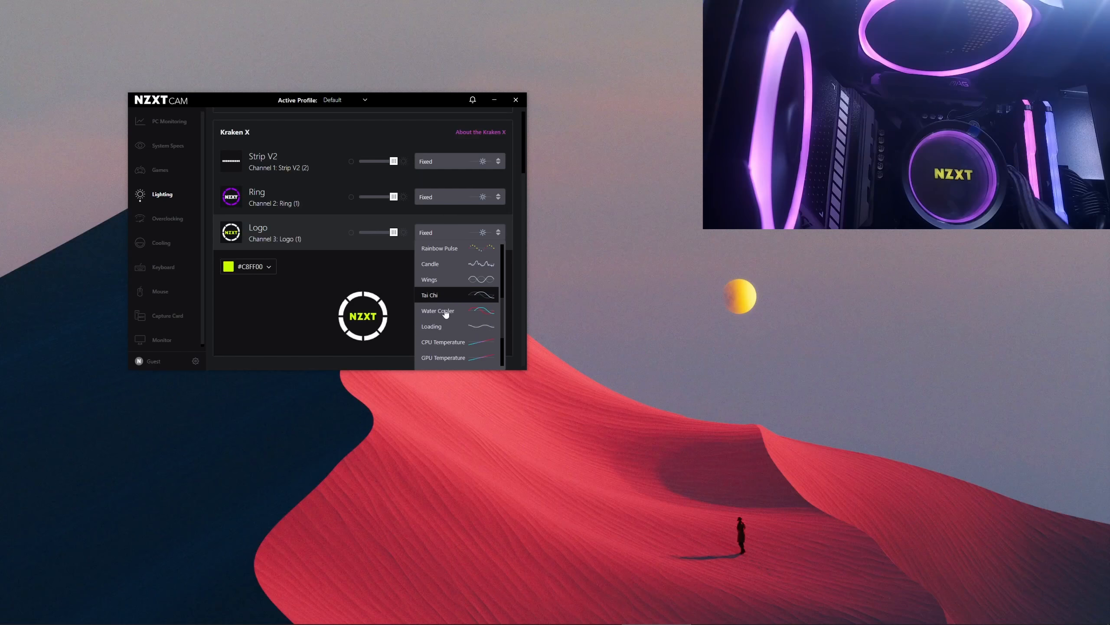
scroll(446, 314, up, 3)
click(465, 289)
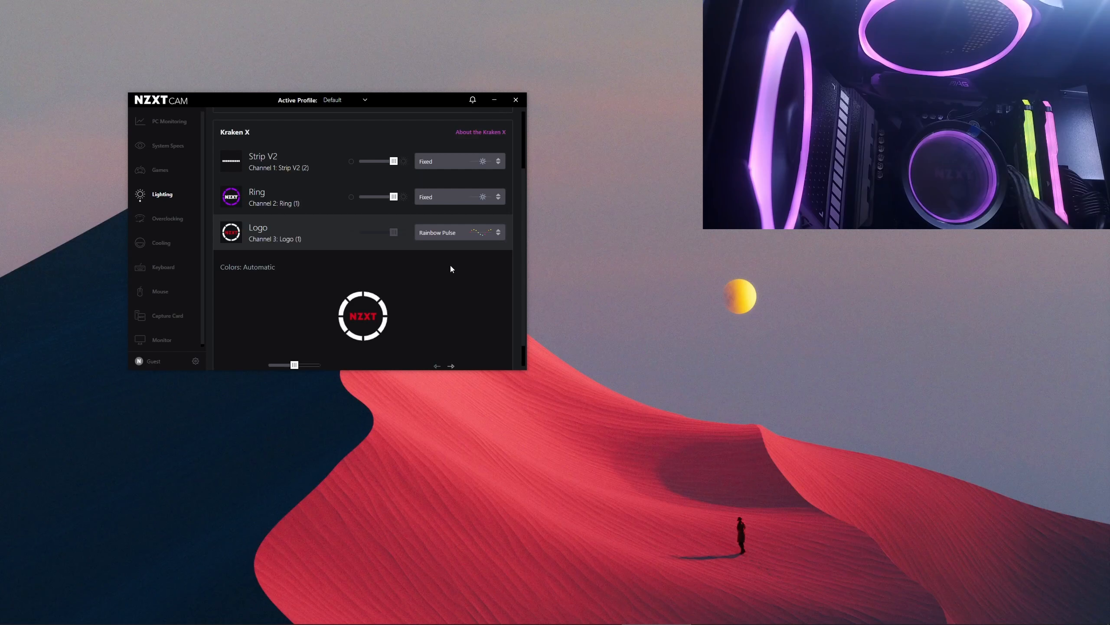
click(486, 233)
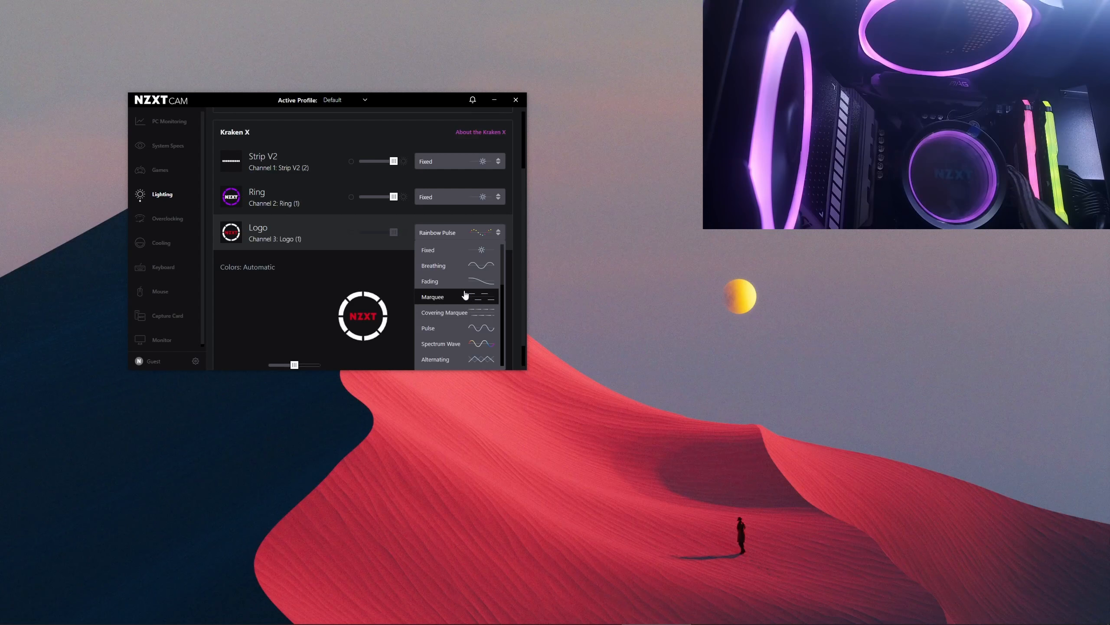
click(429, 281)
- Set the speed of the Logo's Fading effect to Fastest
click(469, 234)
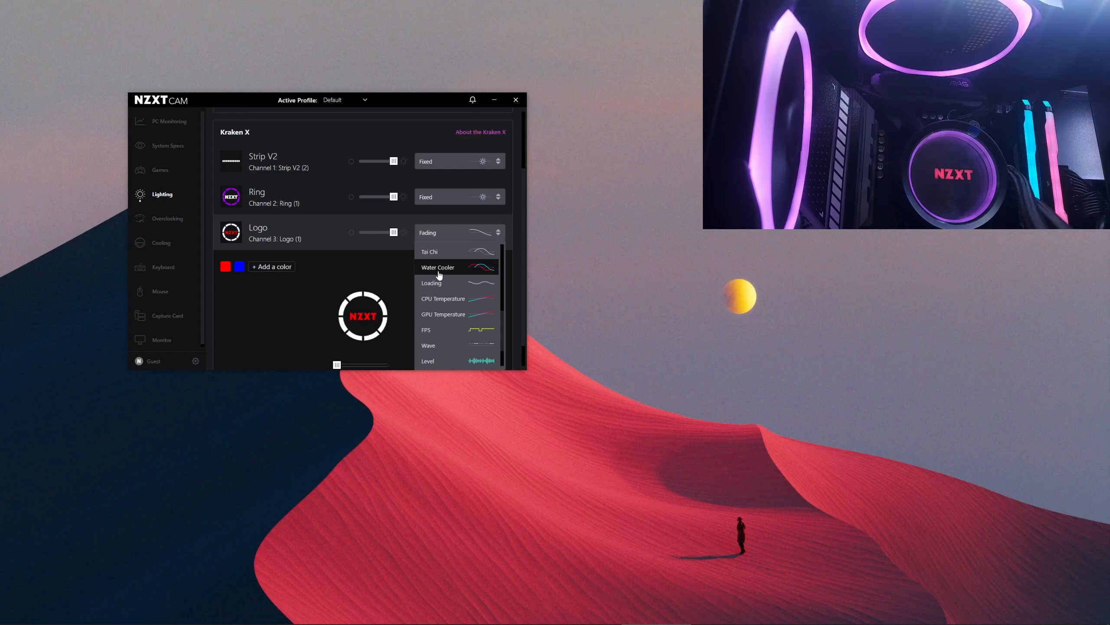
click(326, 299)
scroll(365, 341, down, 1)
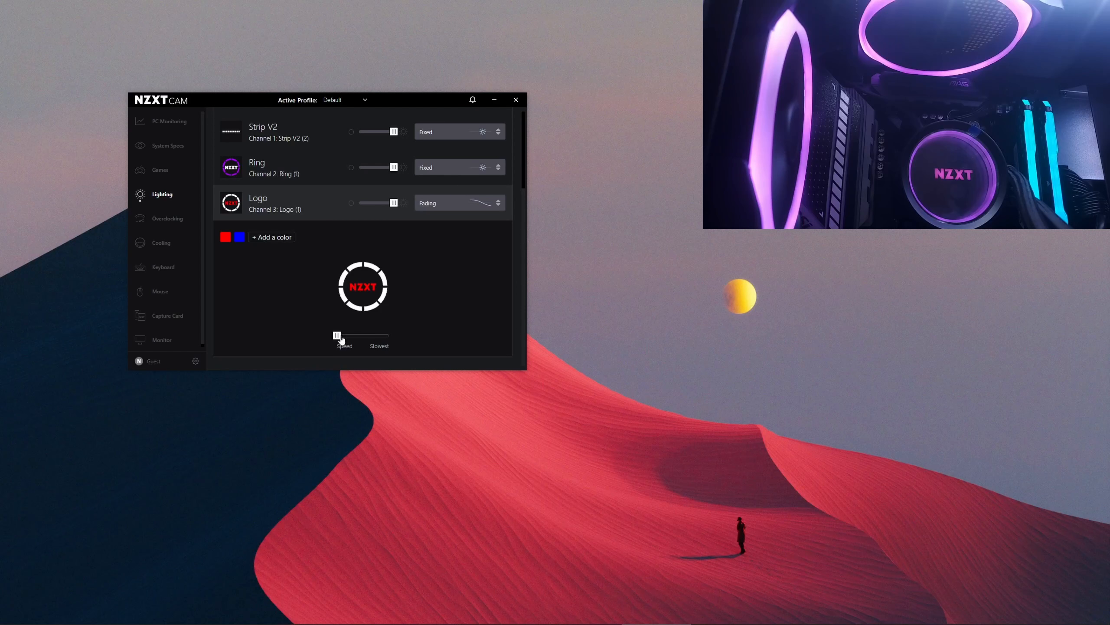
drag(341, 337, 397, 333)
- Switch the Kraken X Logo to Marquee mode and raise its LED Size to 6
click(453, 206)
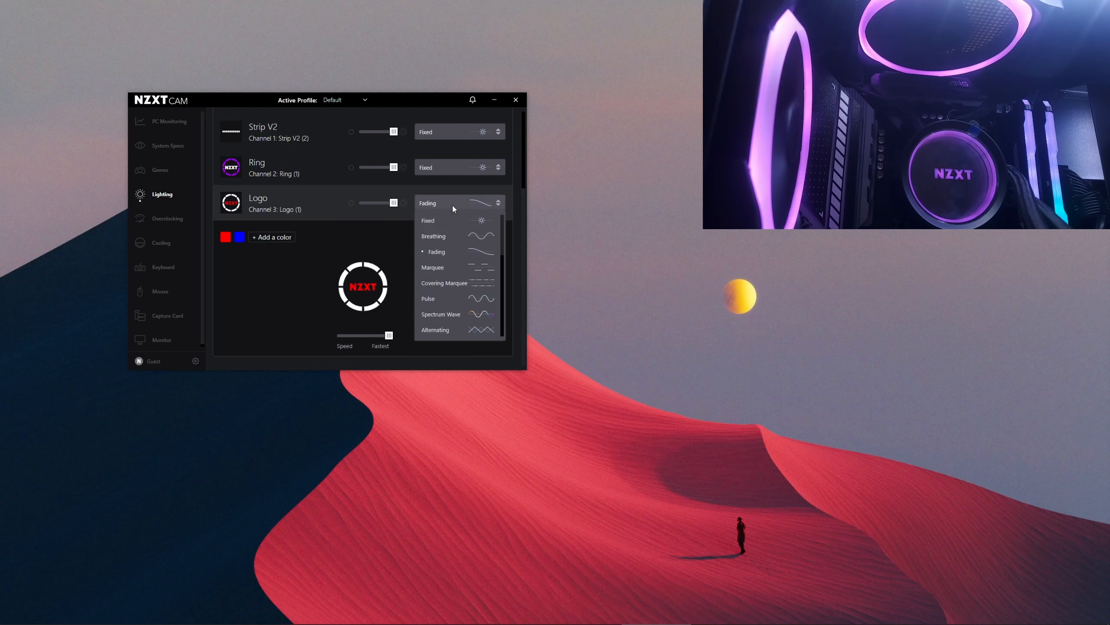
click(453, 266)
drag(435, 336, 458, 338)
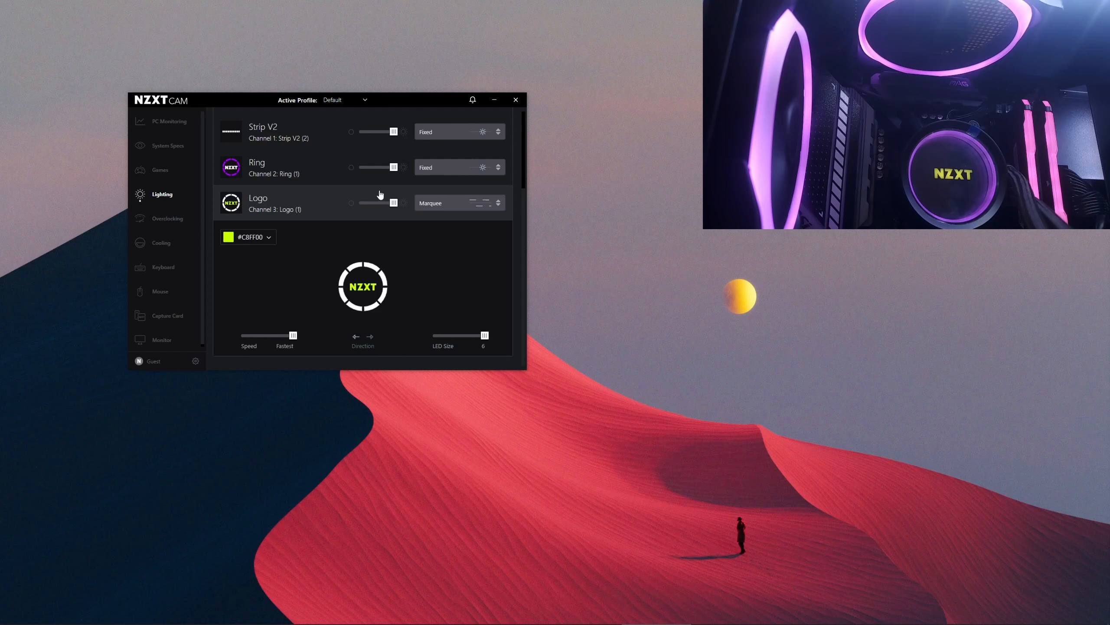
click(470, 205)
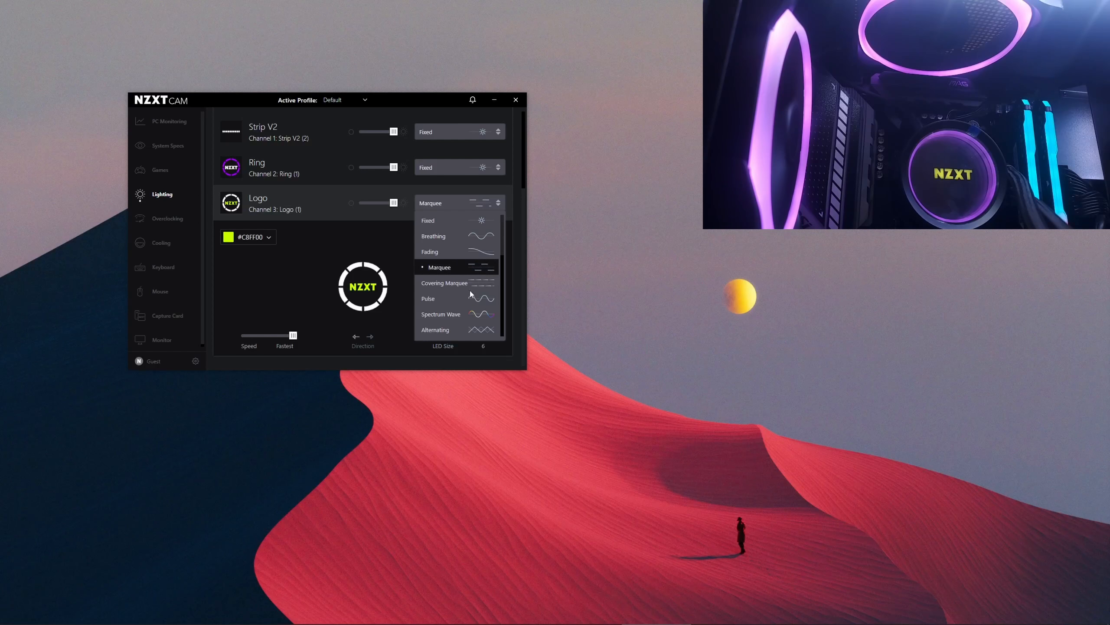
click(346, 248)
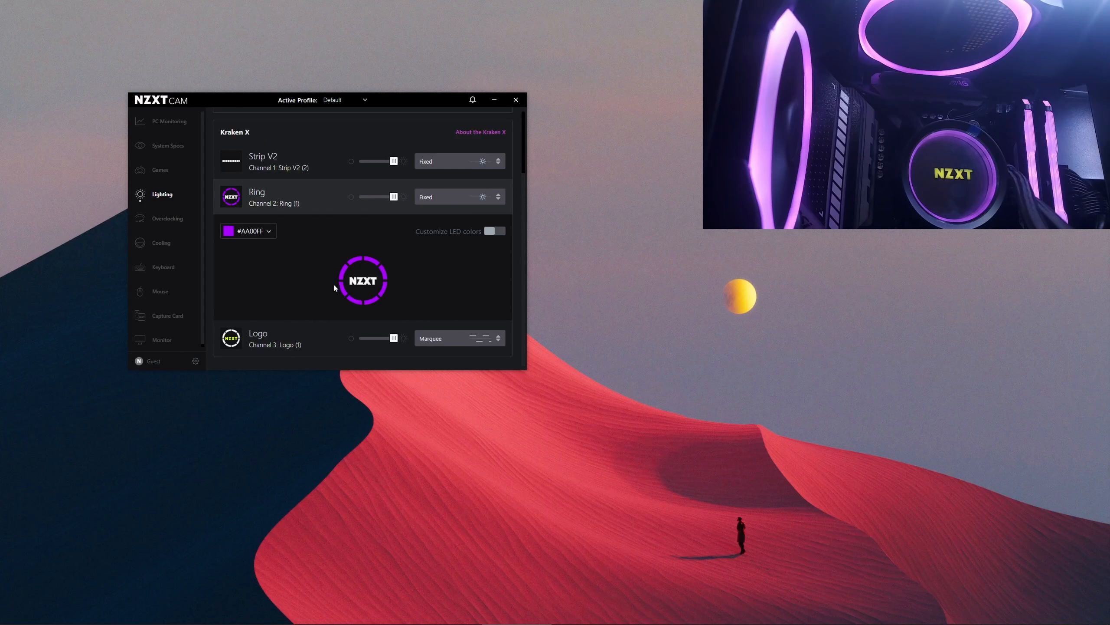
- Turn the Kraken X Ring dark by setting its fixed color to black (#000000)
click(422, 193)
click(438, 229)
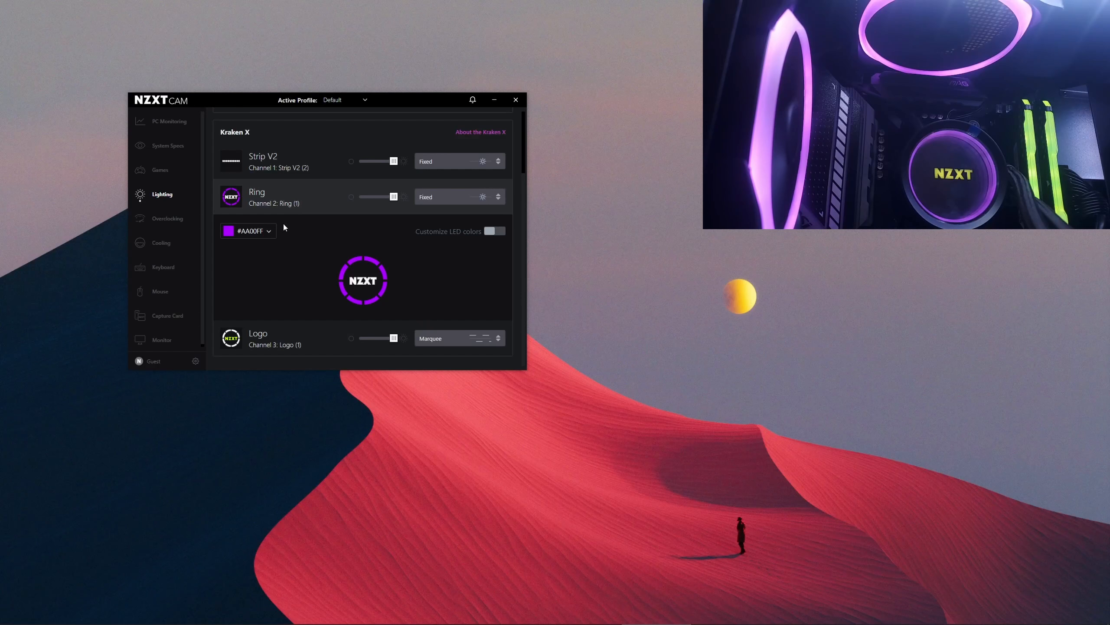
click(263, 232)
click(279, 193)
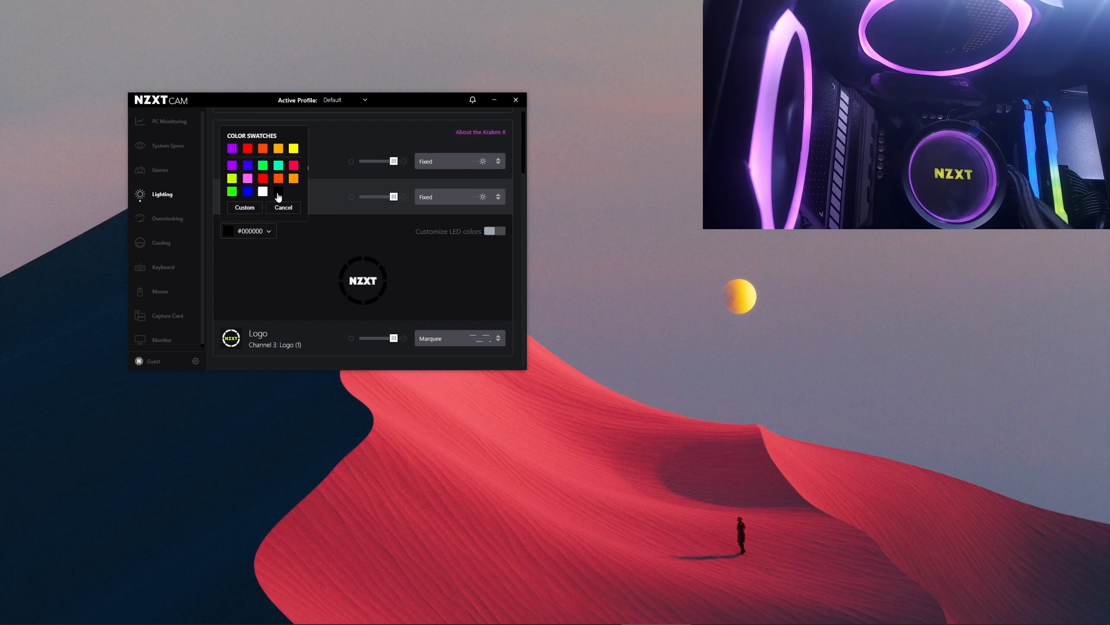
click(350, 276)
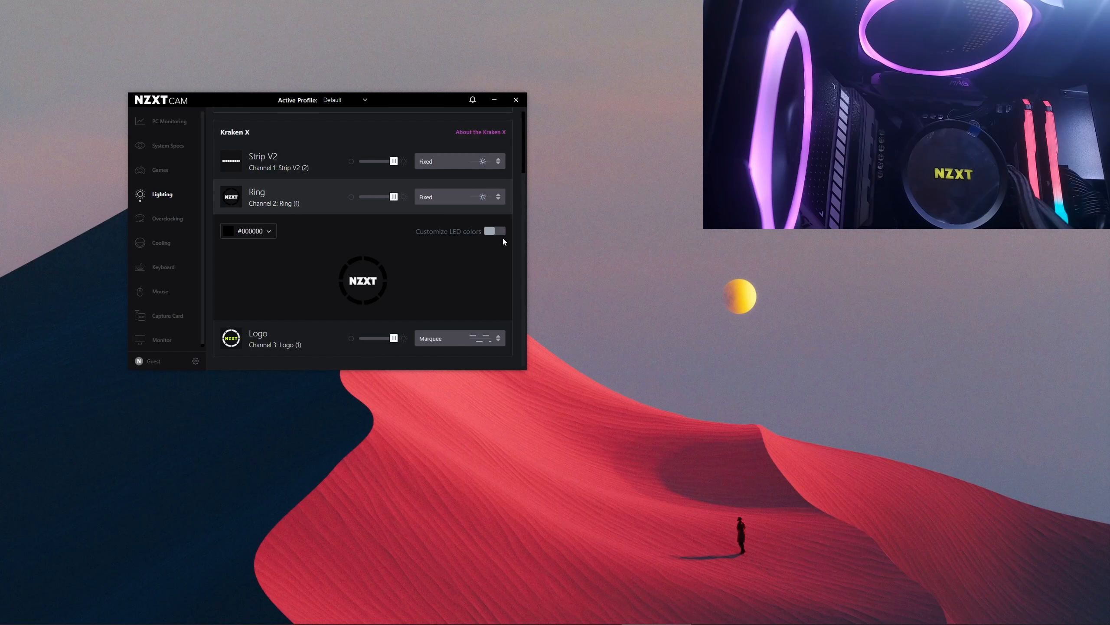
- View the Overclocking page, and on the Cooling page examine the Rad Fans' fan curve and available modes
click(167, 219)
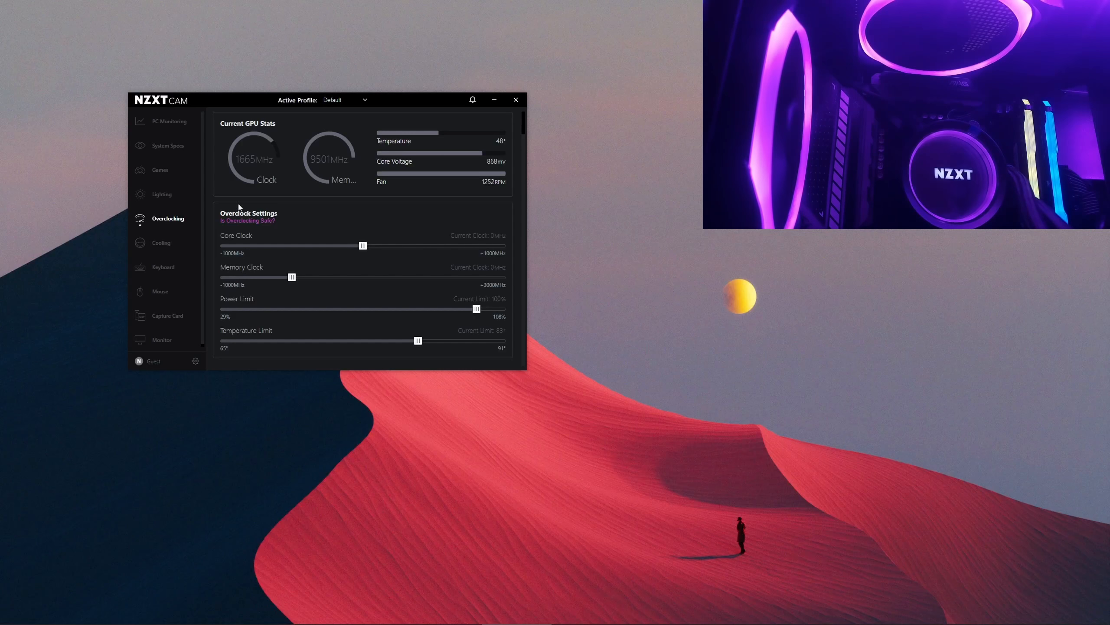
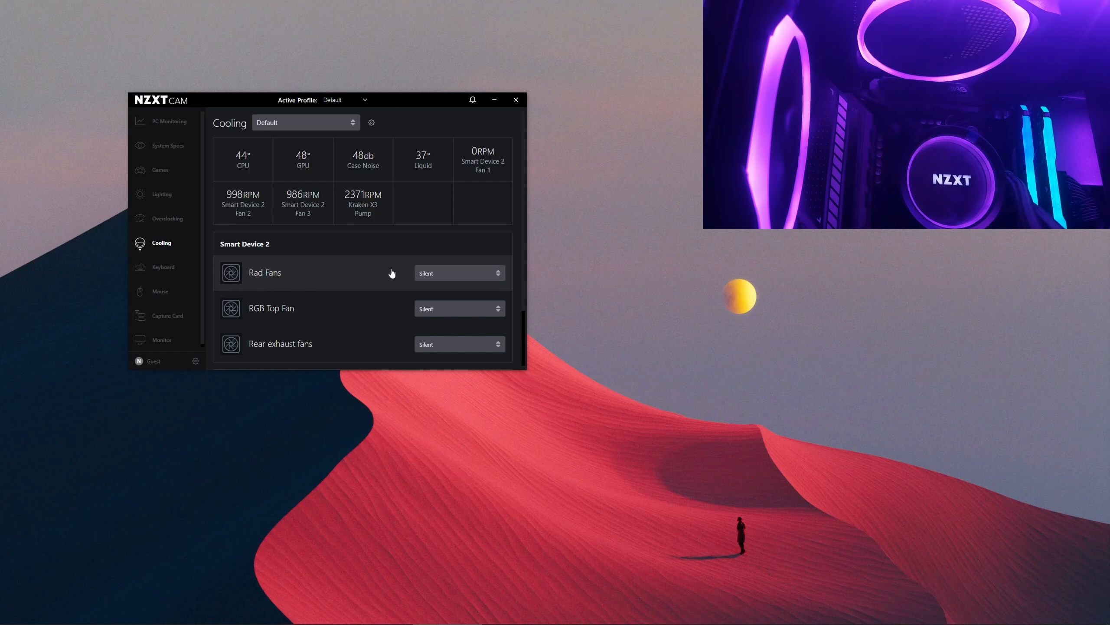
click(380, 282)
scroll(389, 280, down, 1)
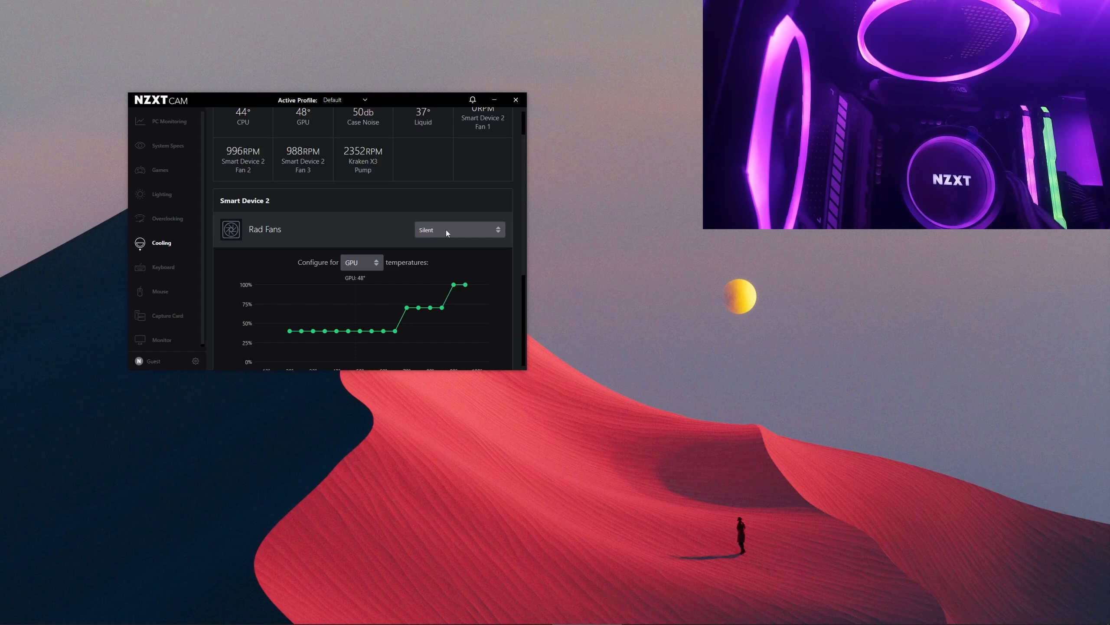
scroll(446, 227, down, 1)
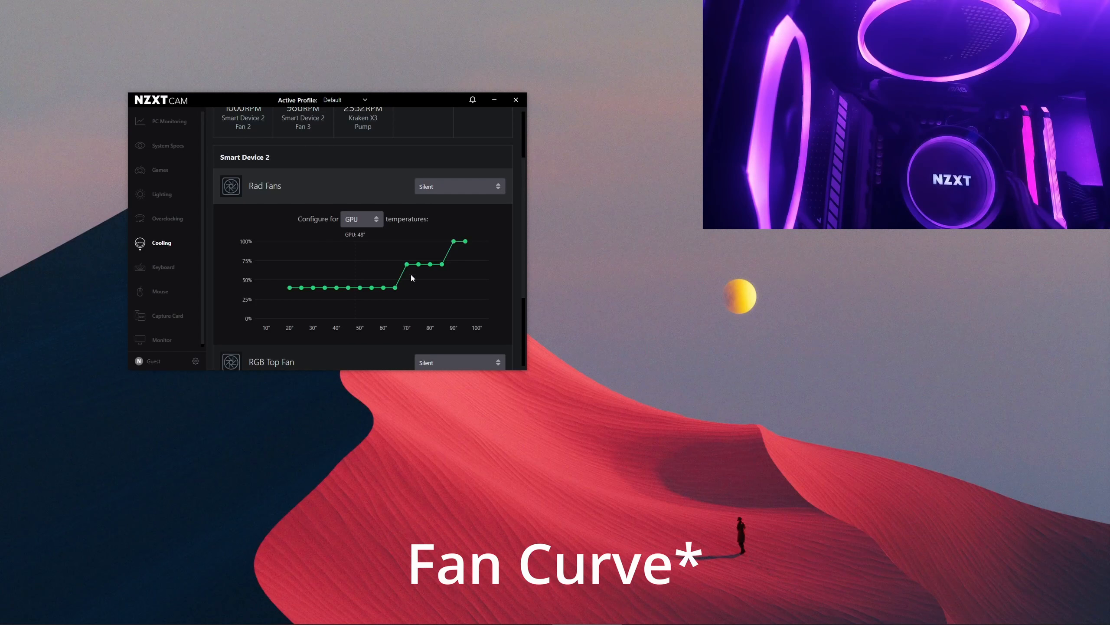
click(472, 188)
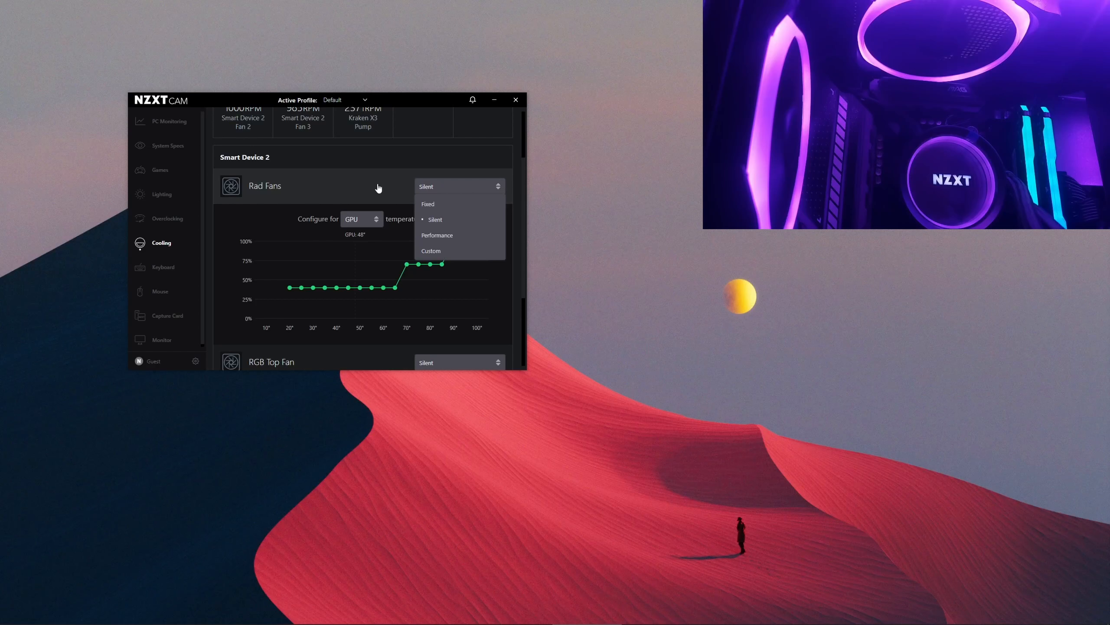
- Switch the Rad Fans curve's temperature source between CPU and GPU, ending on CPU
click(364, 220)
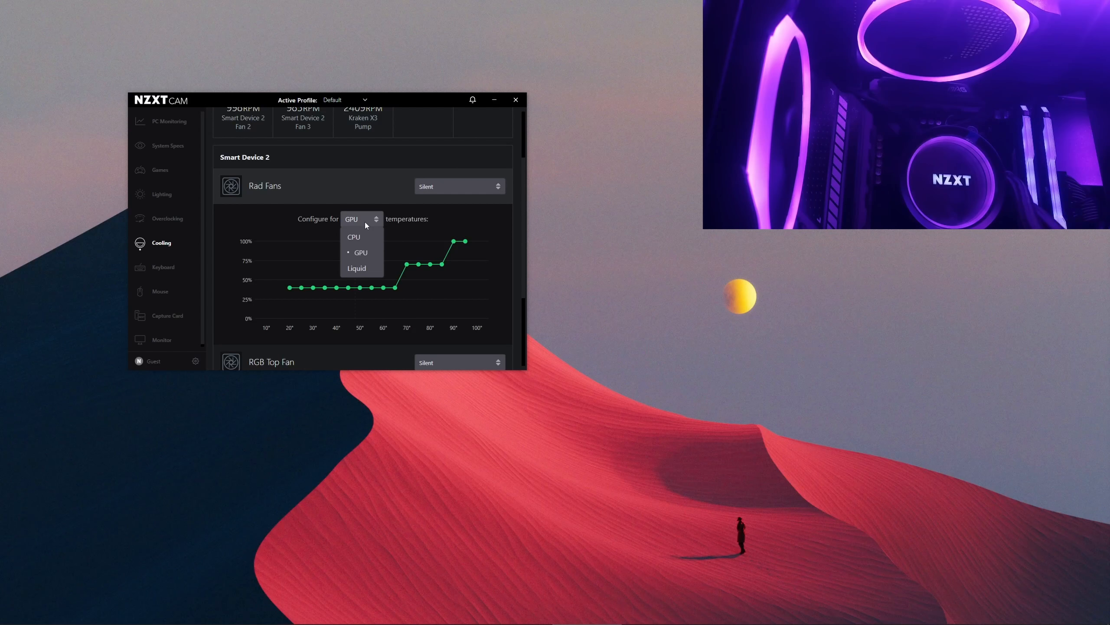
click(353, 238)
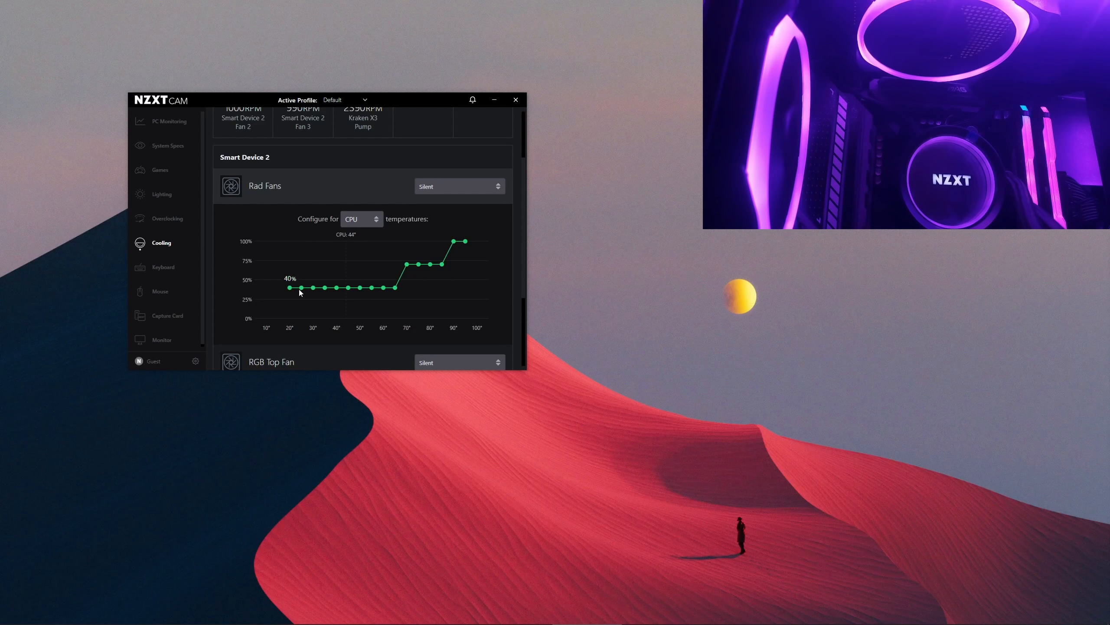
click(439, 191)
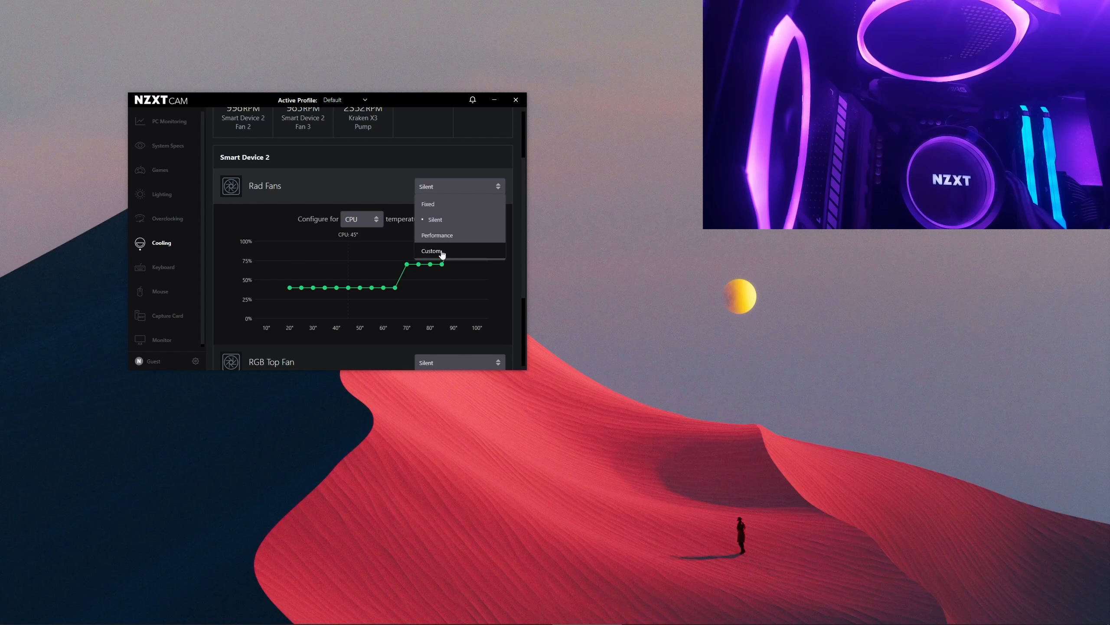
click(348, 255)
click(382, 216)
click(357, 260)
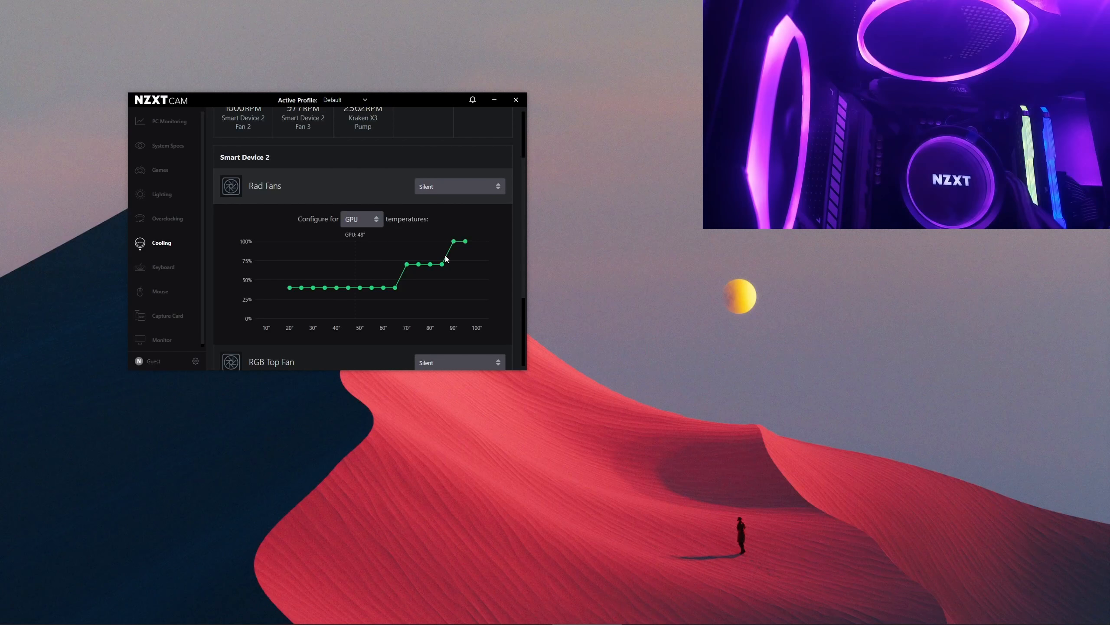
click(448, 194)
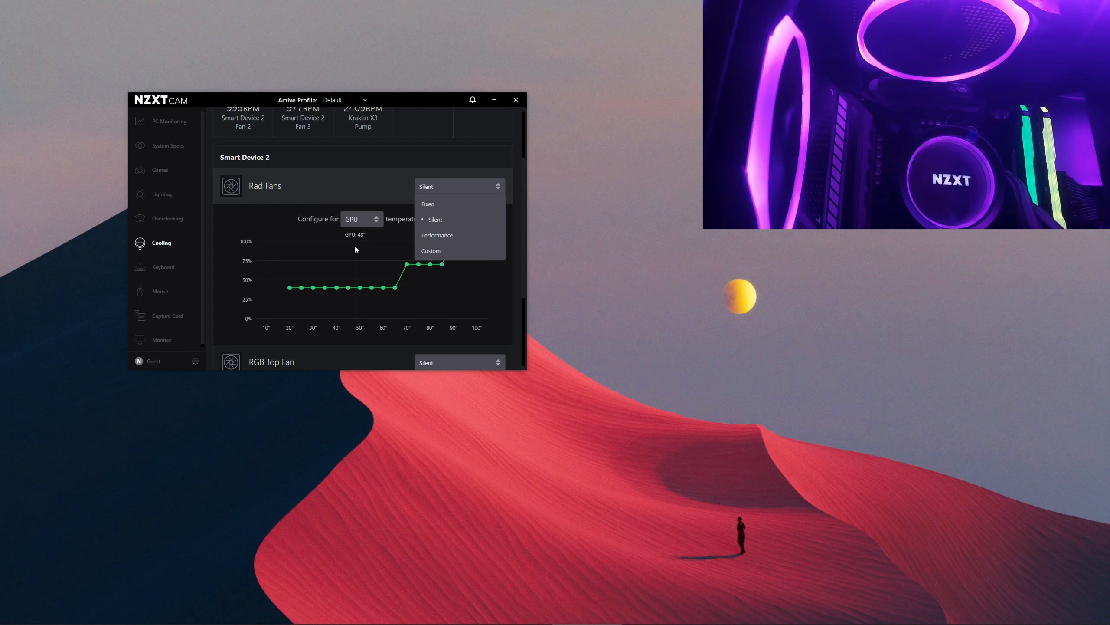
click(353, 245)
click(374, 217)
click(358, 236)
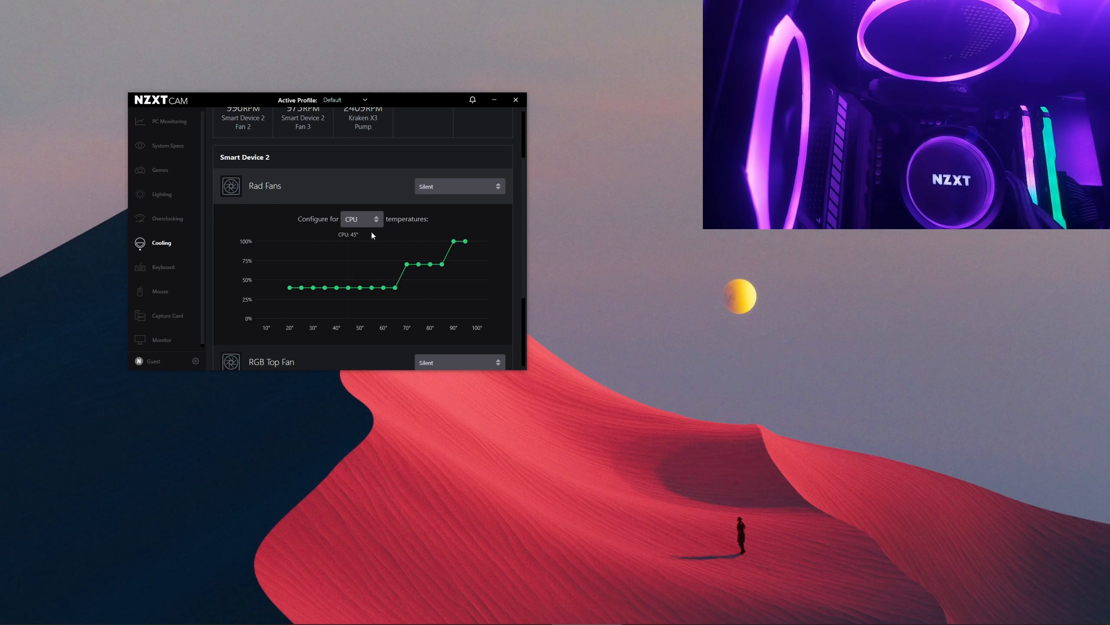
- Try the Performance, Custom and Fixed fan modes on the Rad Fans
click(462, 188)
click(438, 236)
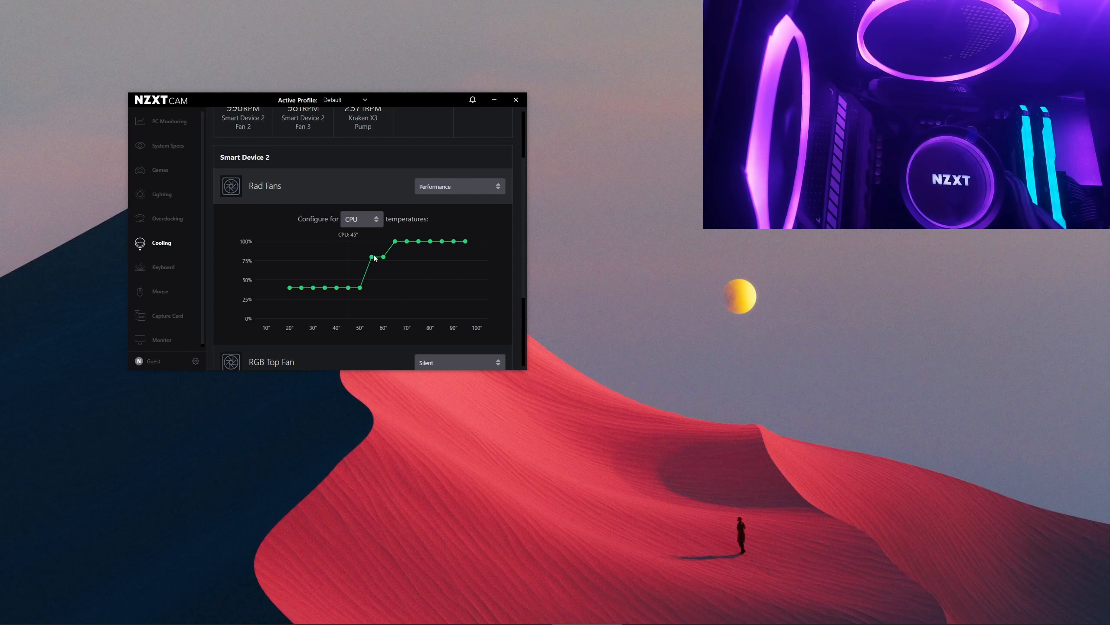
click(447, 194)
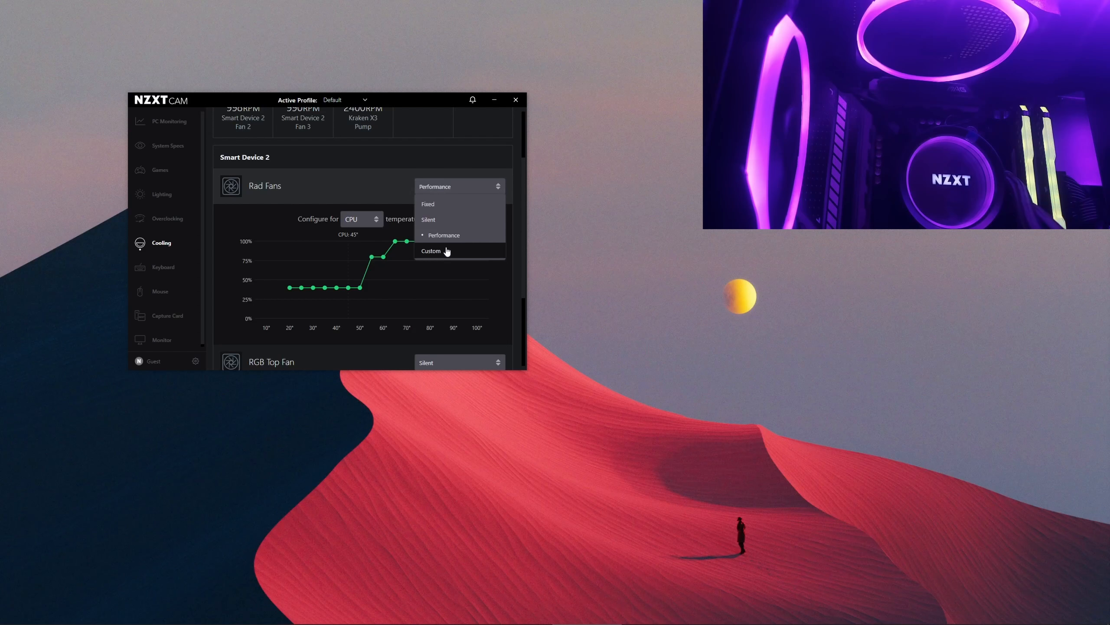
click(446, 251)
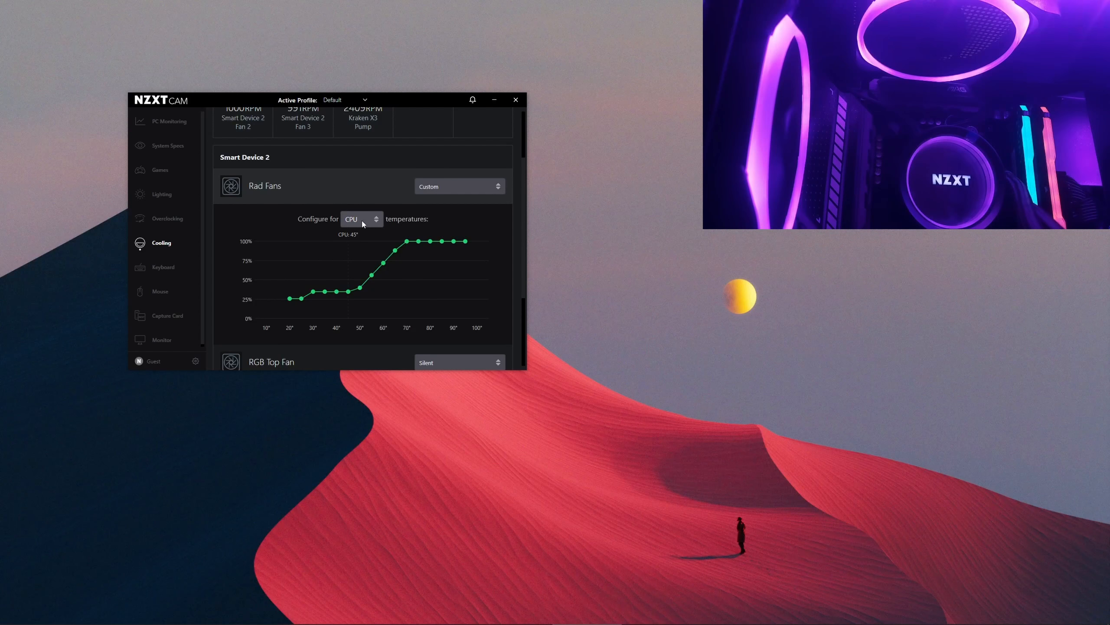
click(441, 186)
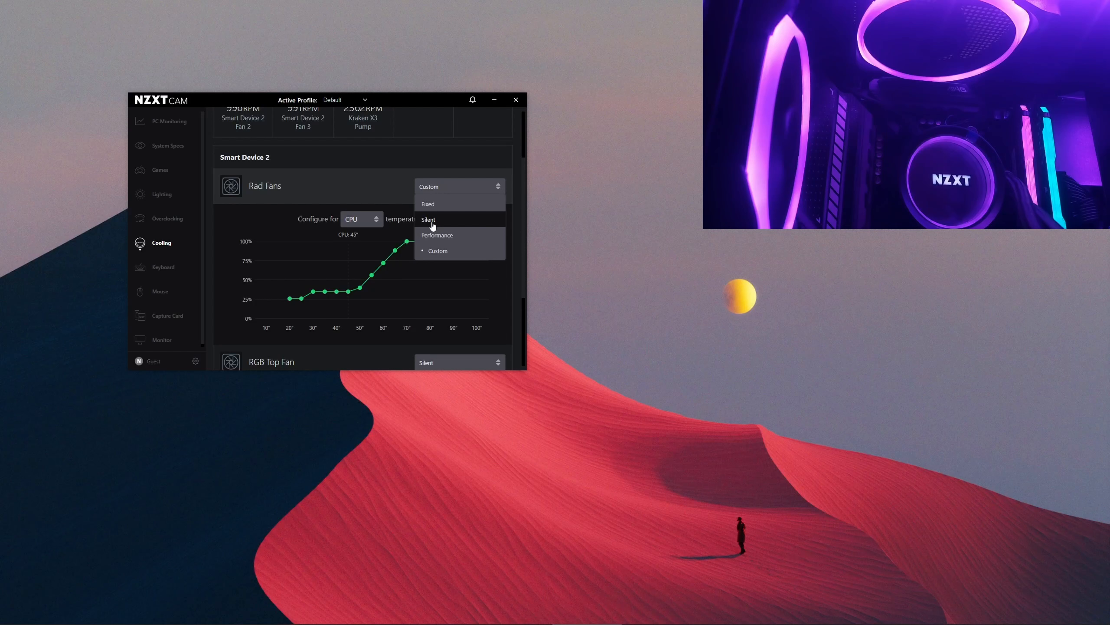
click(430, 204)
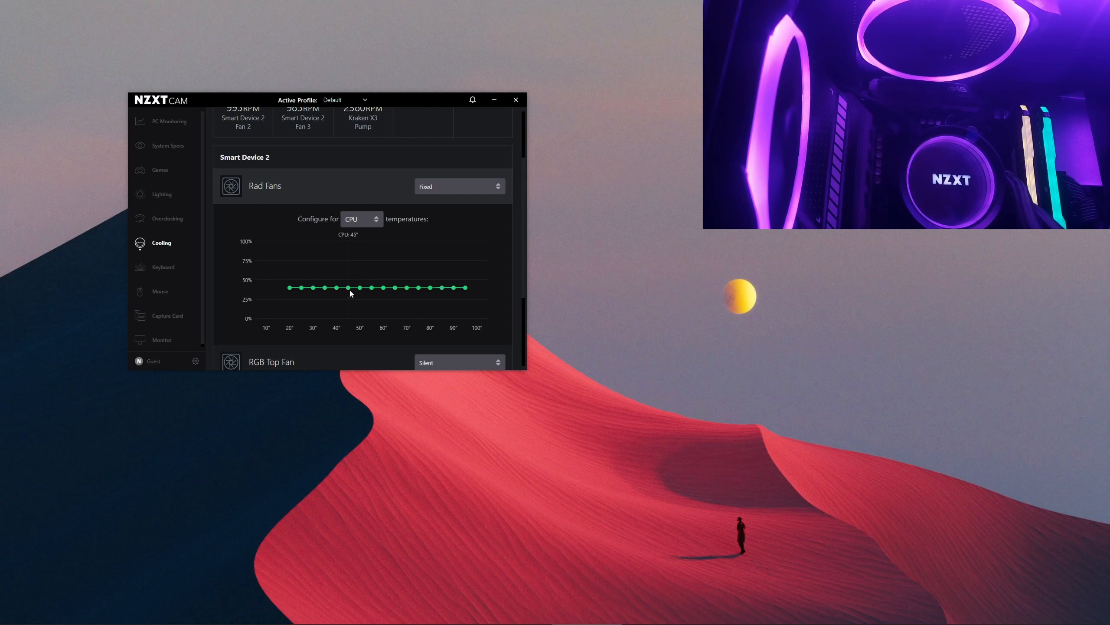
- Return the Rad Fans to Silent mode and collapse their fan curve
click(439, 190)
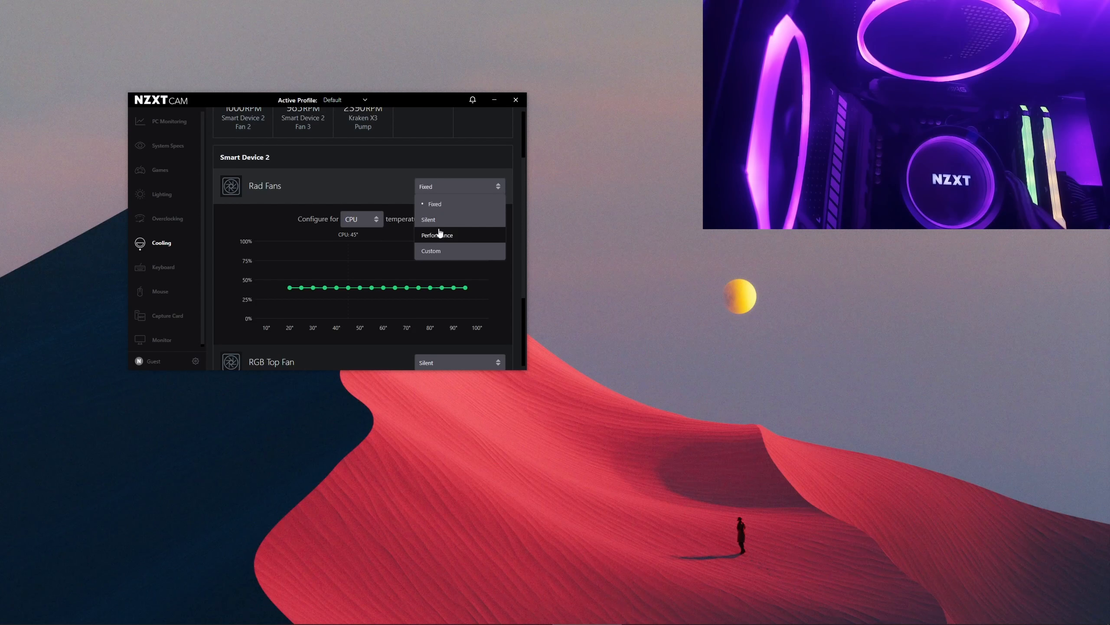
click(436, 223)
click(380, 175)
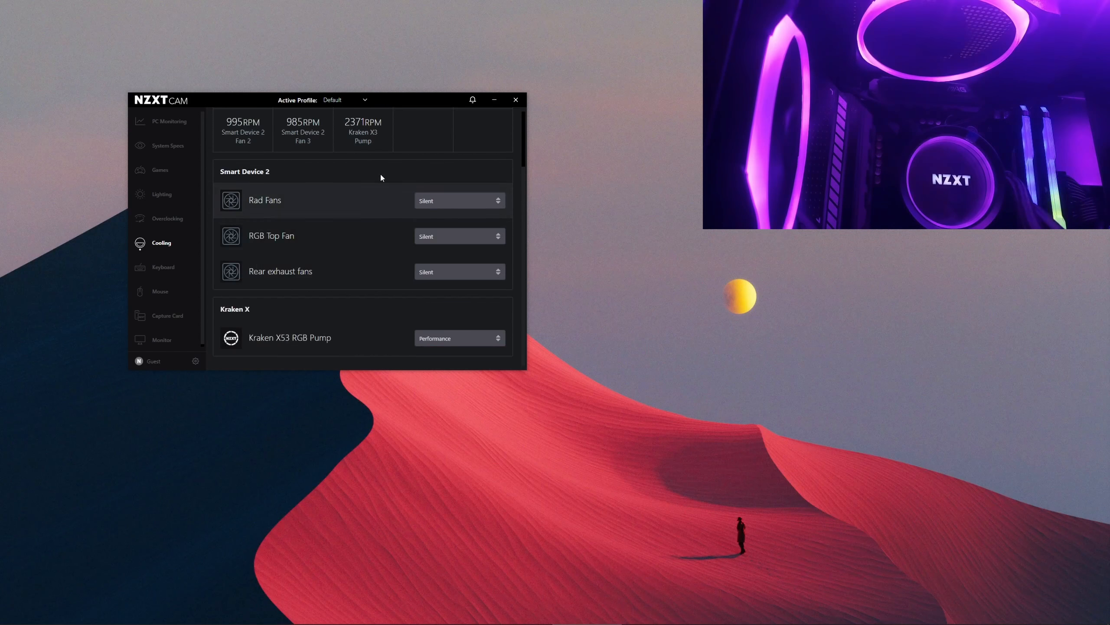
- Expand the RGB Top Fan on the Cooling page and examine its full Silent fan curve
click(311, 248)
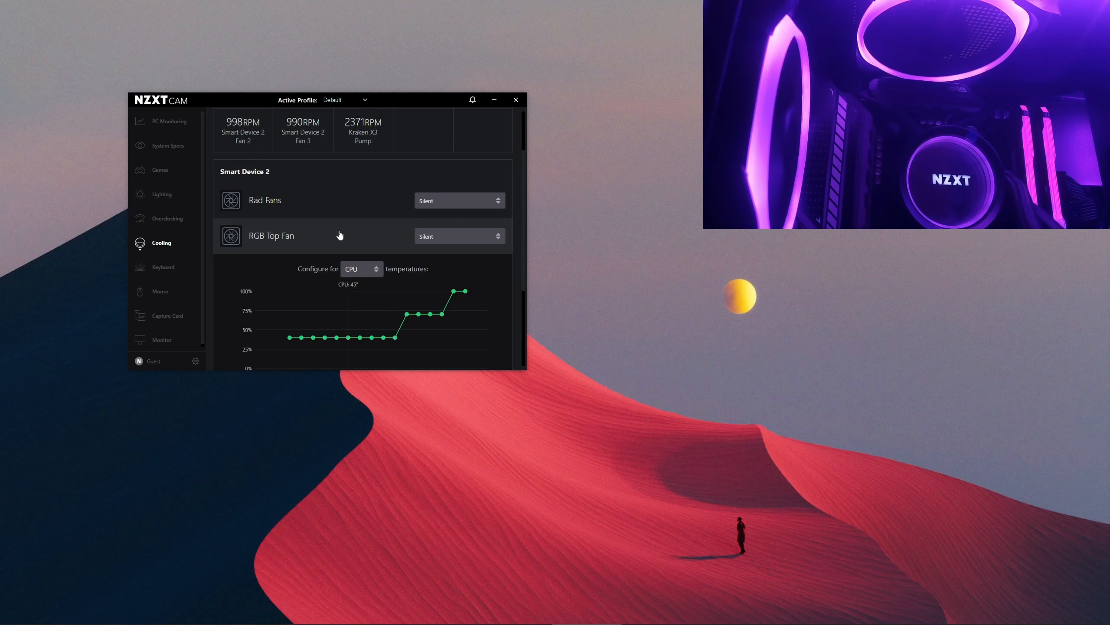
scroll(332, 237, down, 1)
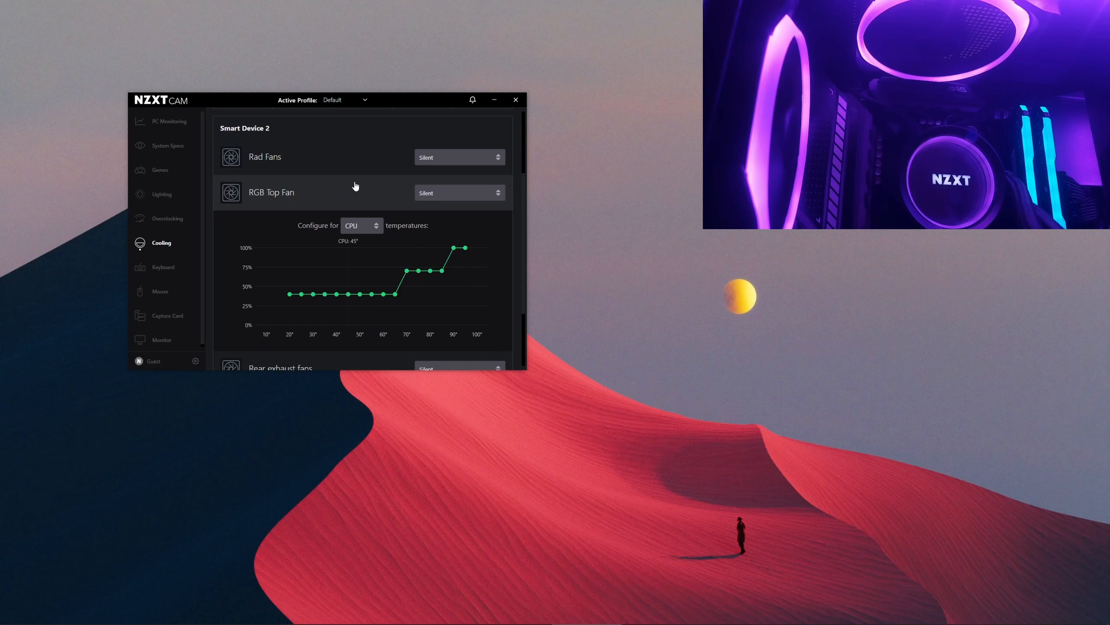
scroll(354, 184, up, 1)
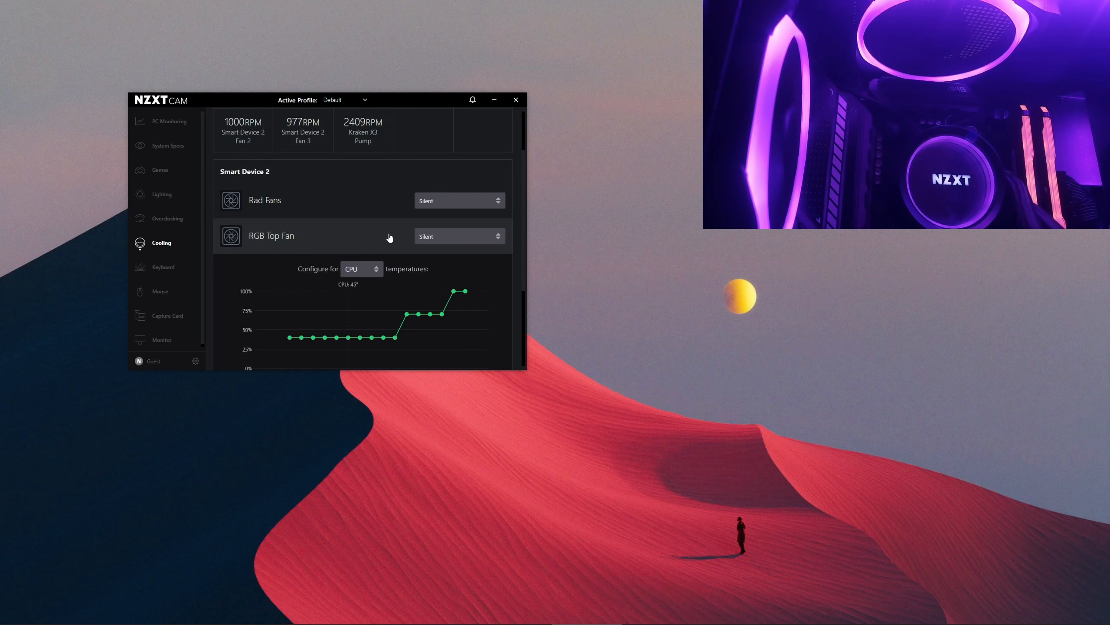
- View the Keyboard, Mouse and Capture Card pages in turn
click(161, 268)
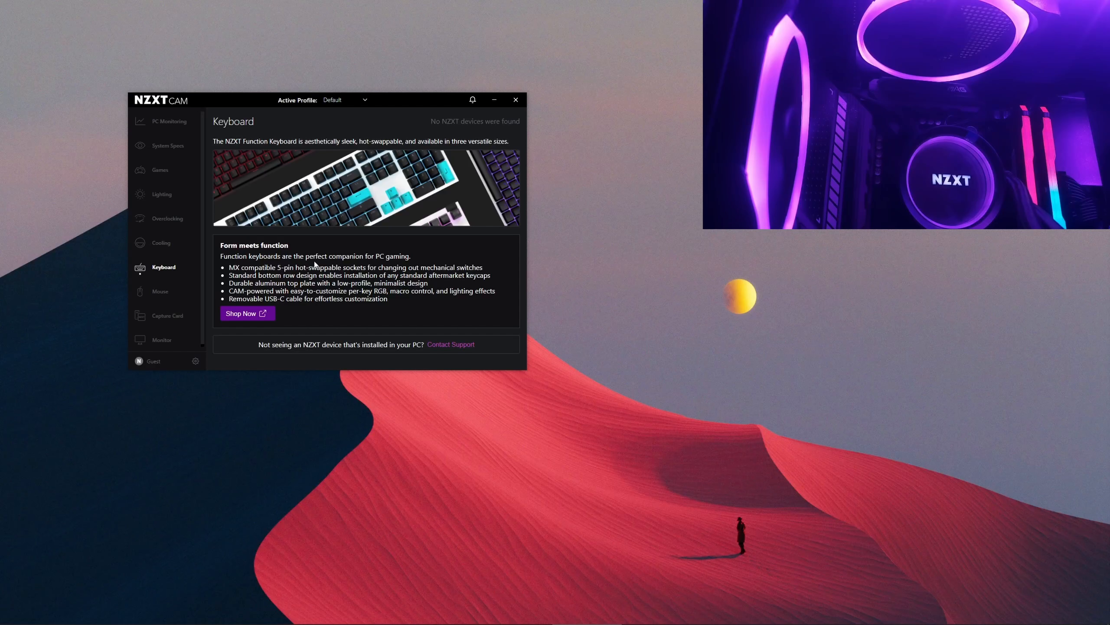
click(156, 291)
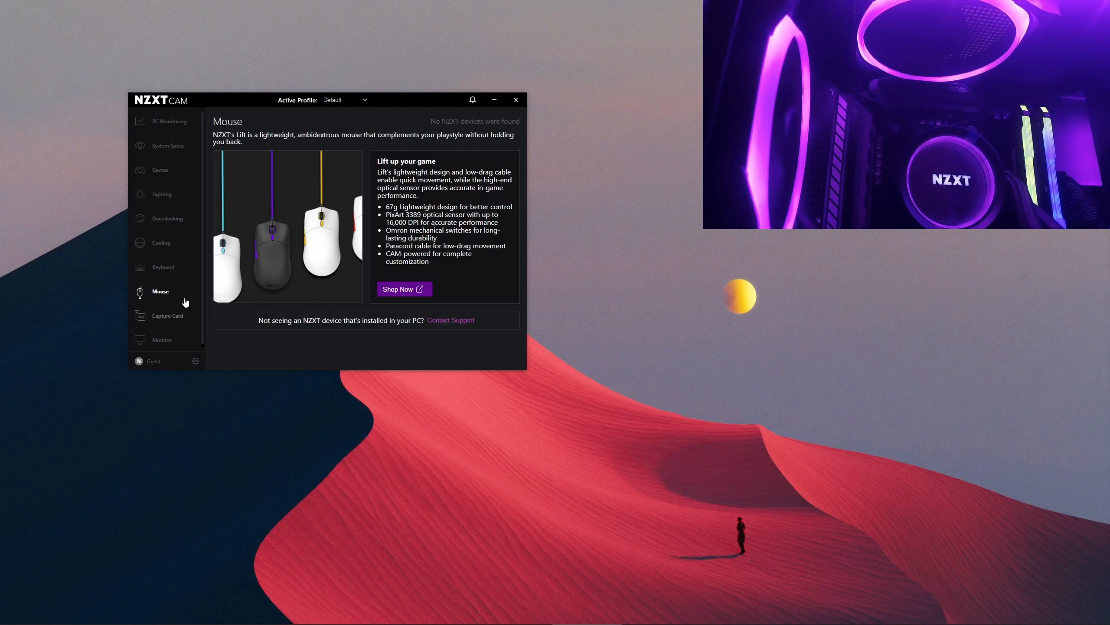
click(164, 316)
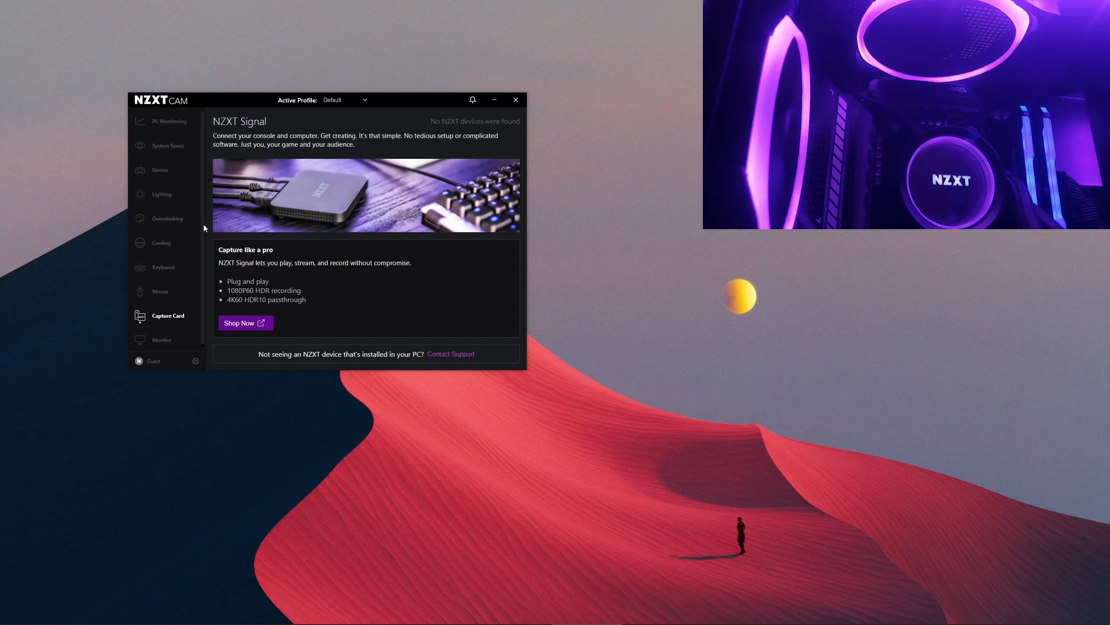
- Look at the Support form in the settings and return to the Capture Card page
click(196, 361)
click(163, 291)
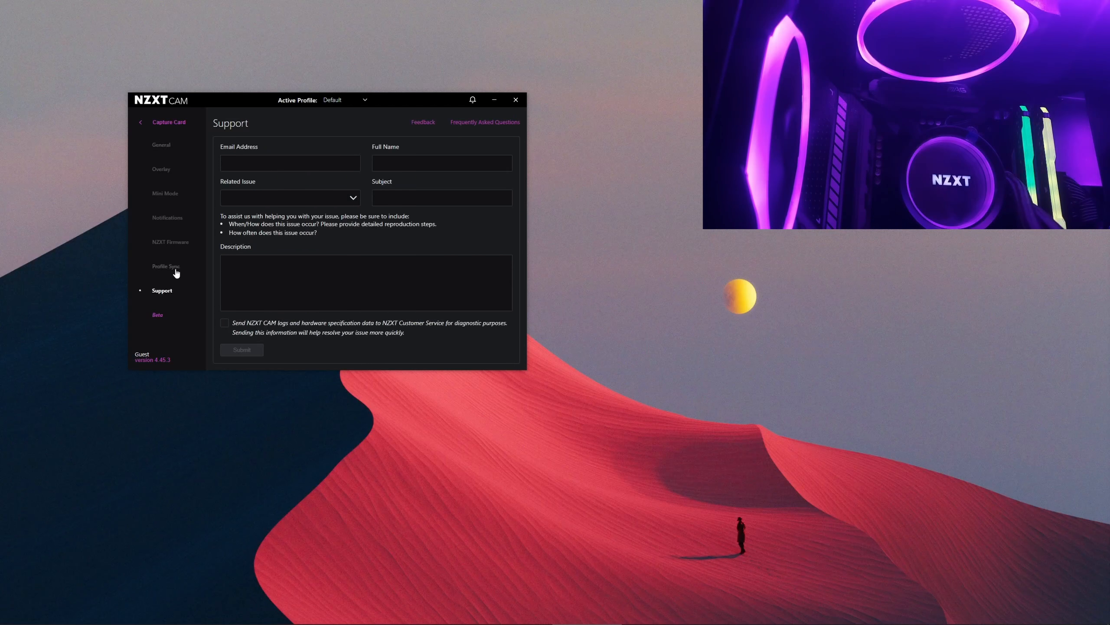
click(169, 122)
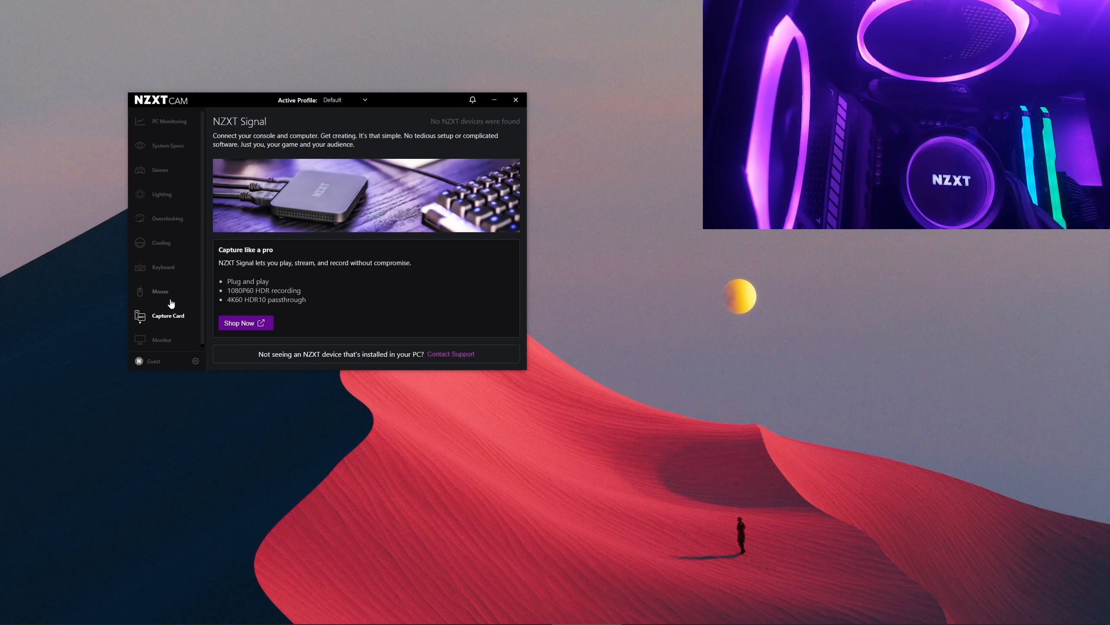
- View the Monitor page and revisit the Mouse and Capture Card pages
click(161, 340)
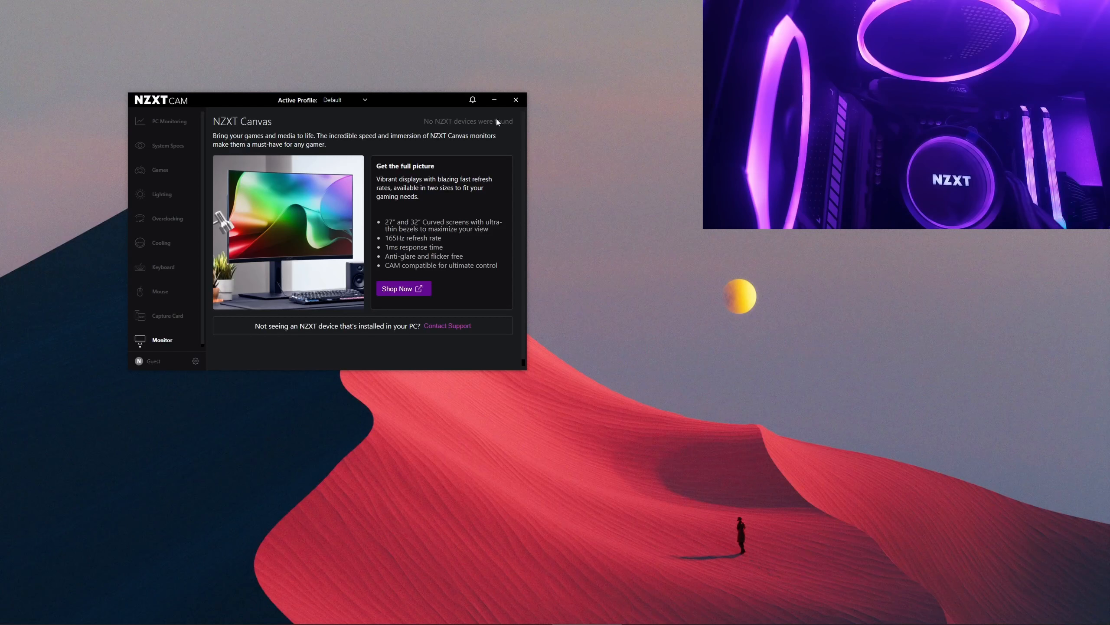
click(163, 322)
scroll(158, 317, down, 1)
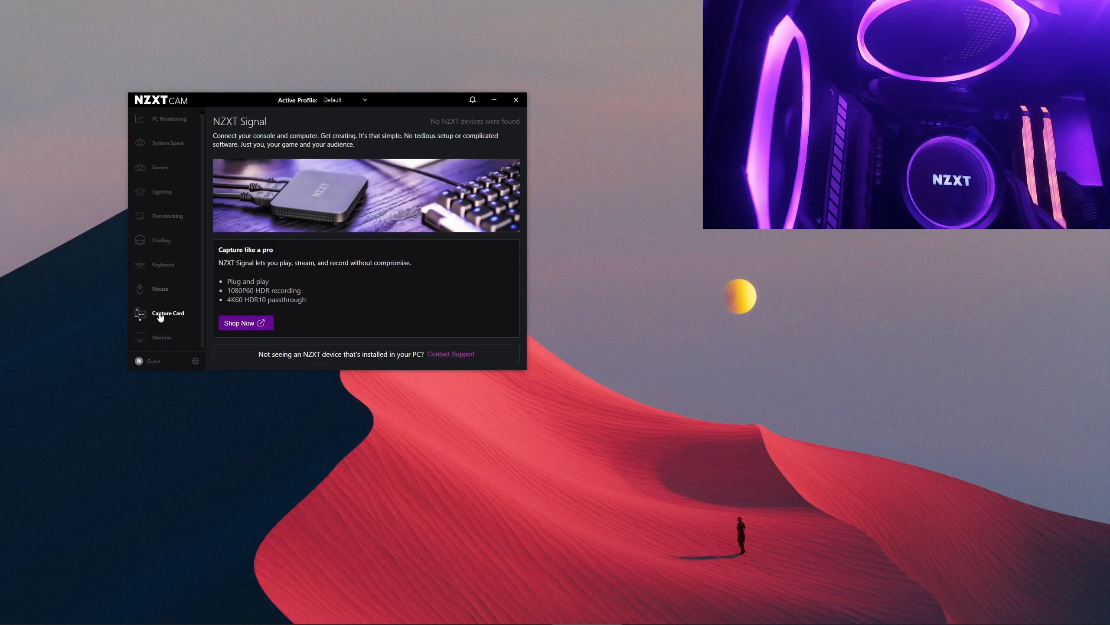
click(162, 339)
click(166, 294)
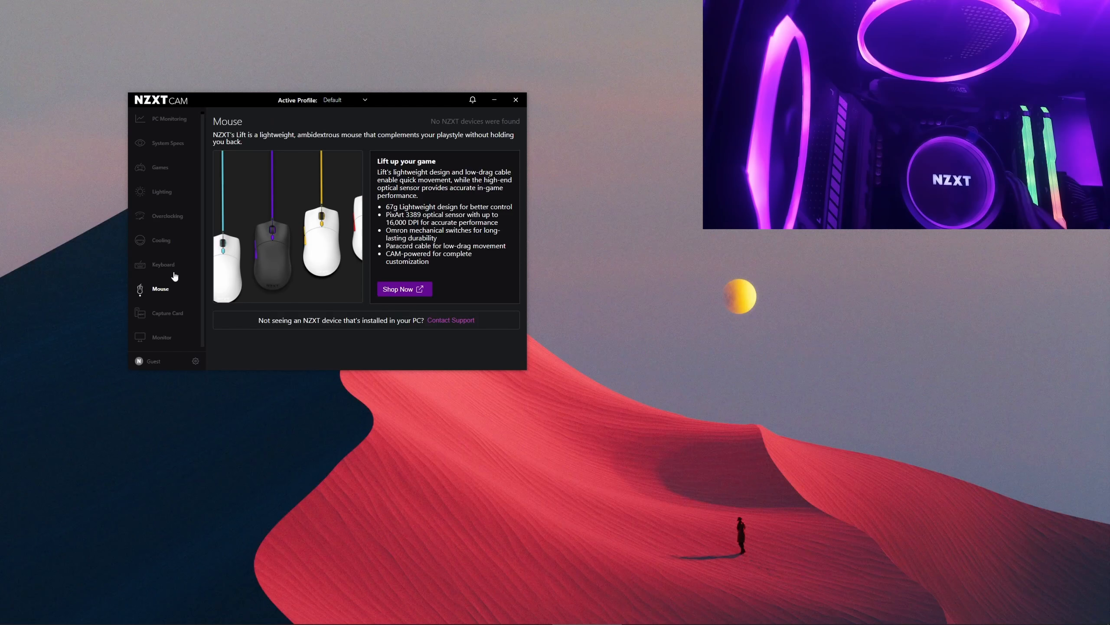
click(168, 314)
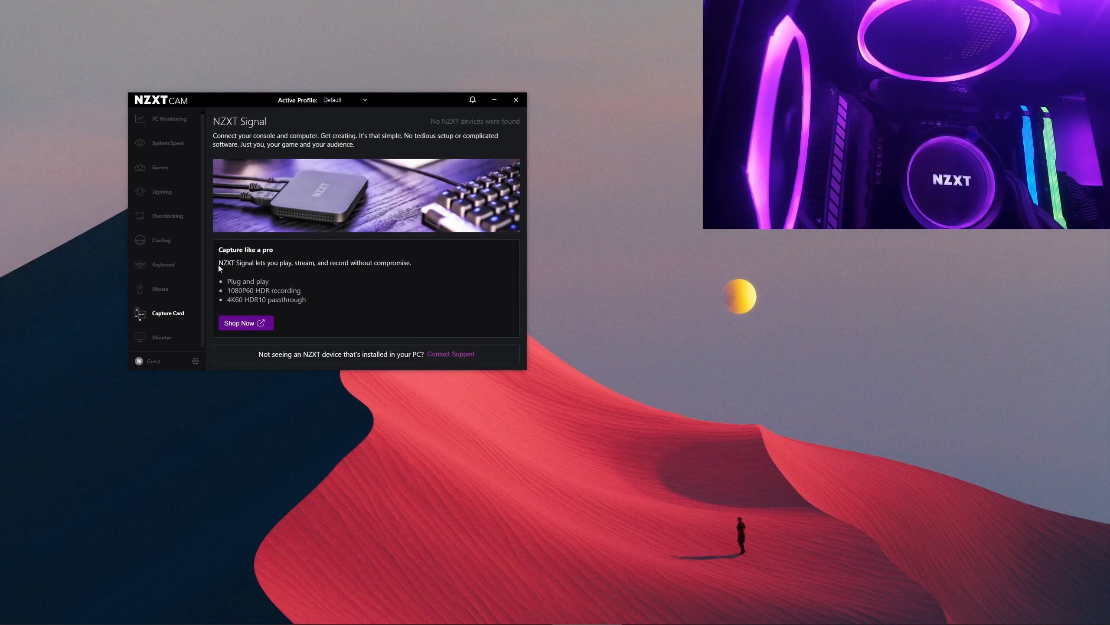
- Revisit the Games and PC Monitoring pages and look through the device list on the System Specs page
click(164, 173)
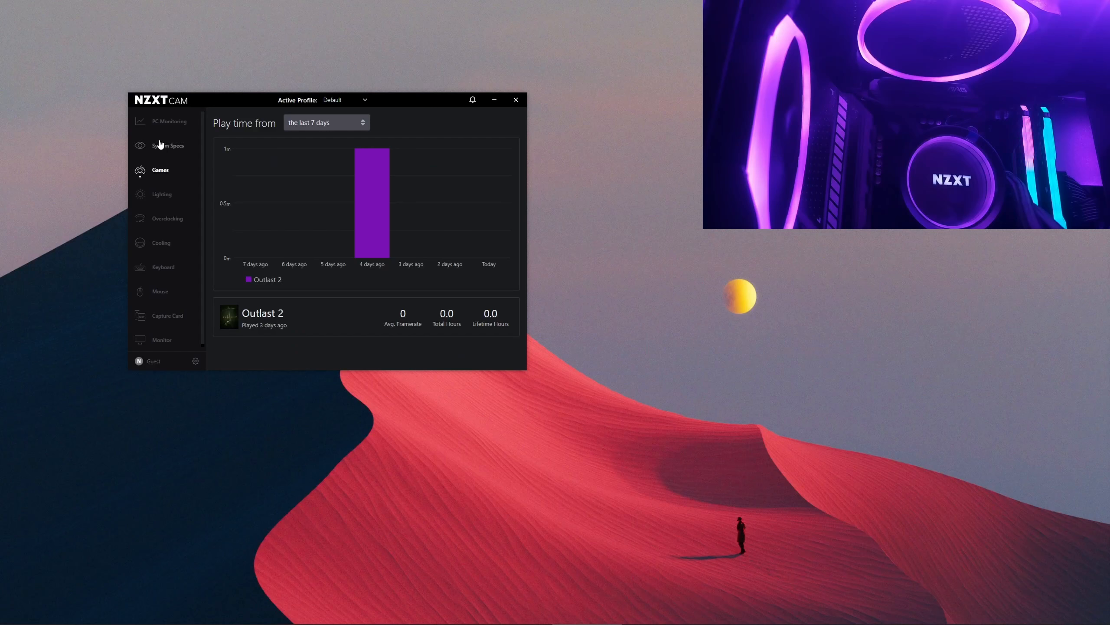
click(165, 144)
click(167, 122)
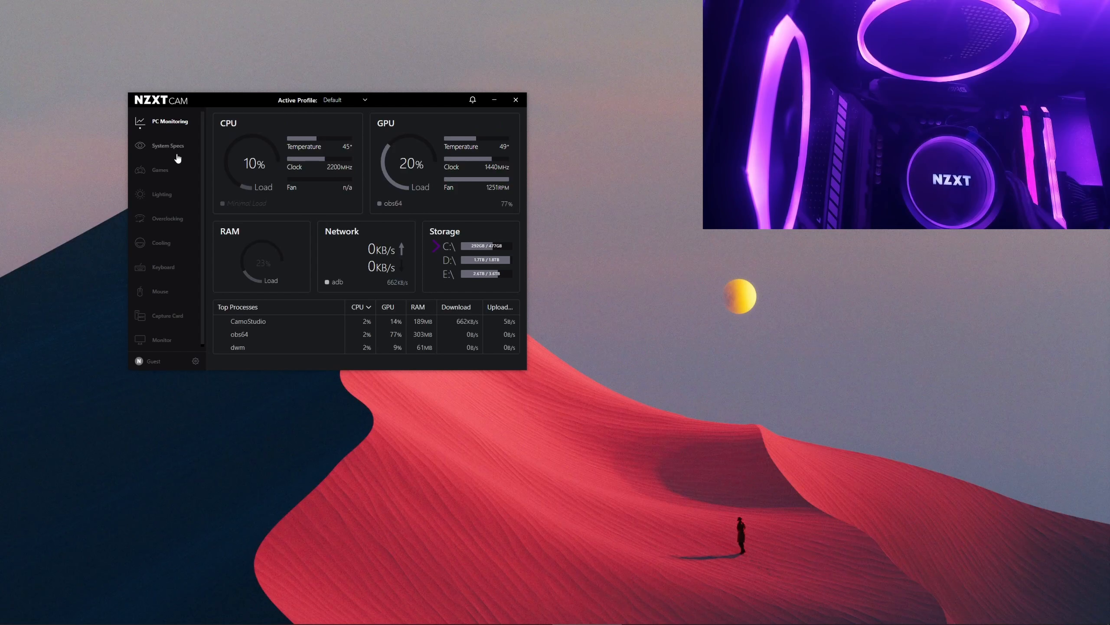
click(168, 145)
scroll(261, 214, down, 3)
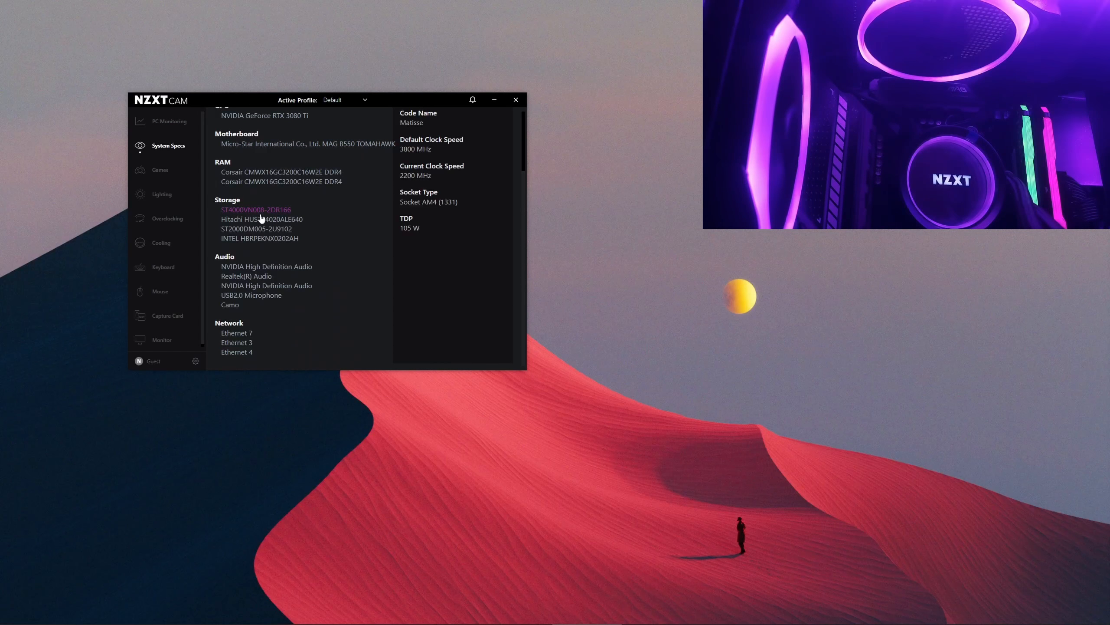
scroll(249, 199, up, 3)
- Check the available active profile options and go back to the PC Monitoring page by way of the Mouse page
click(330, 100)
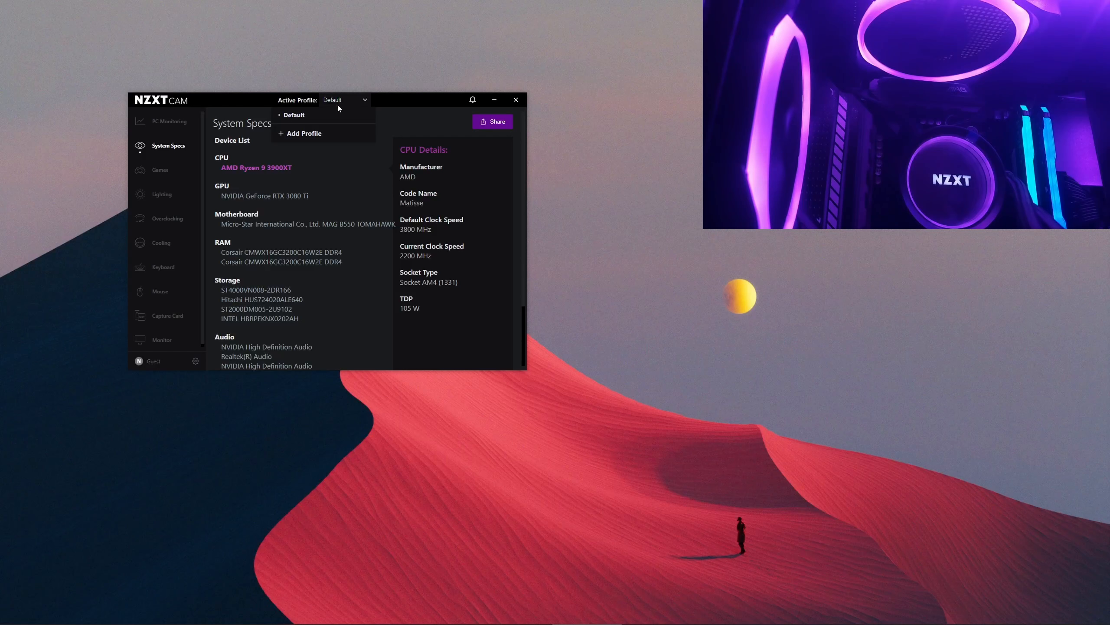
click(168, 292)
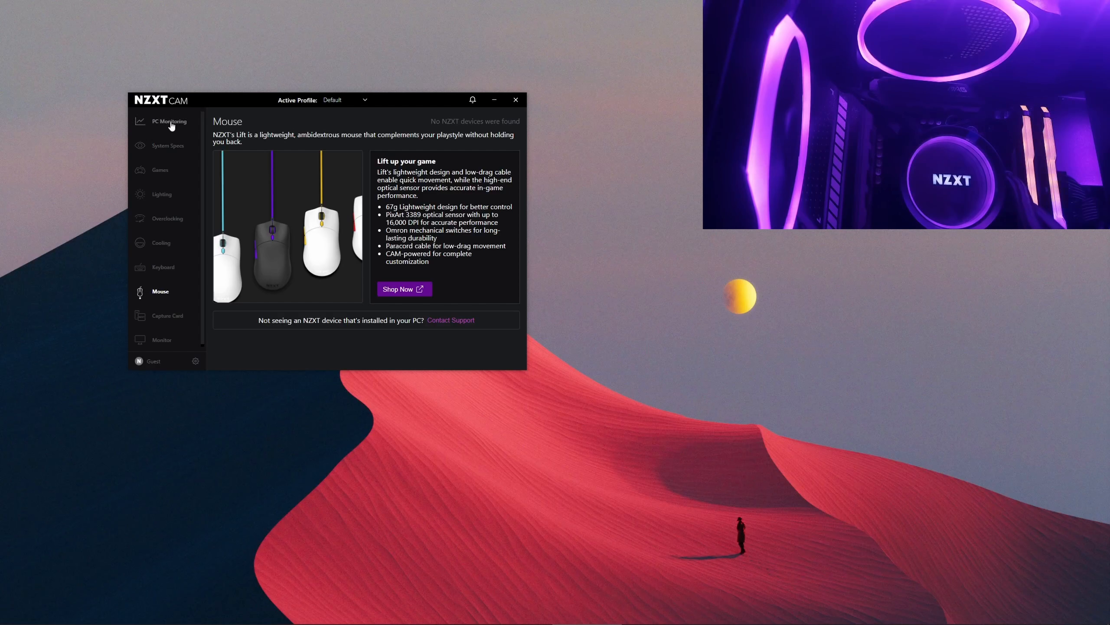
click(156, 122)
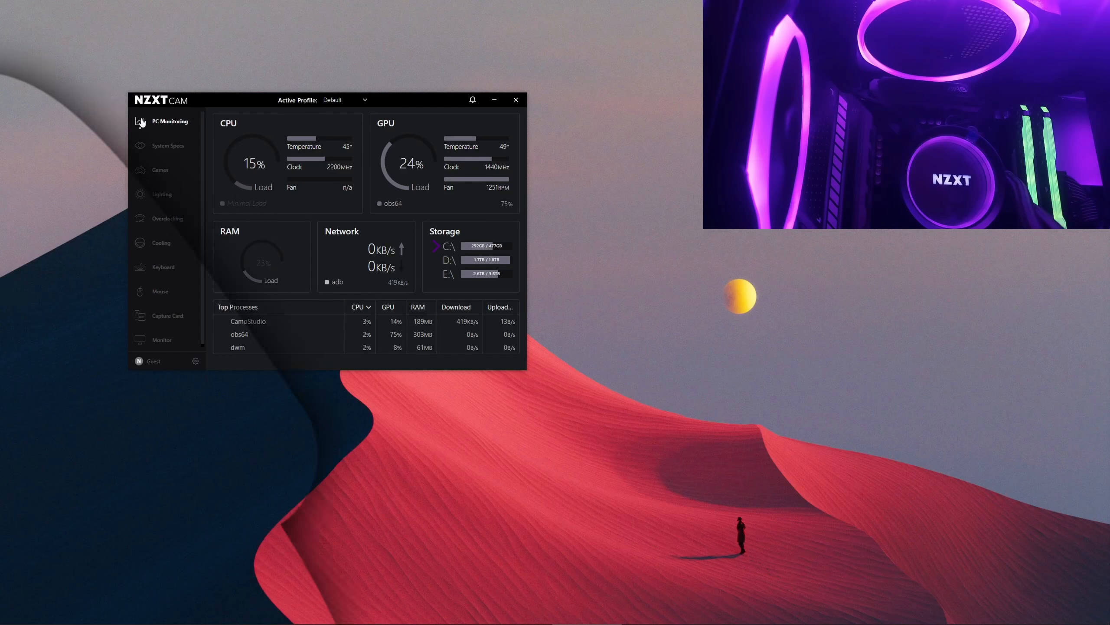
- Move the NZXT CAM window closer to the desktop's upper-left corner, and minimize and restore it
drag(204, 101, 93, 92)
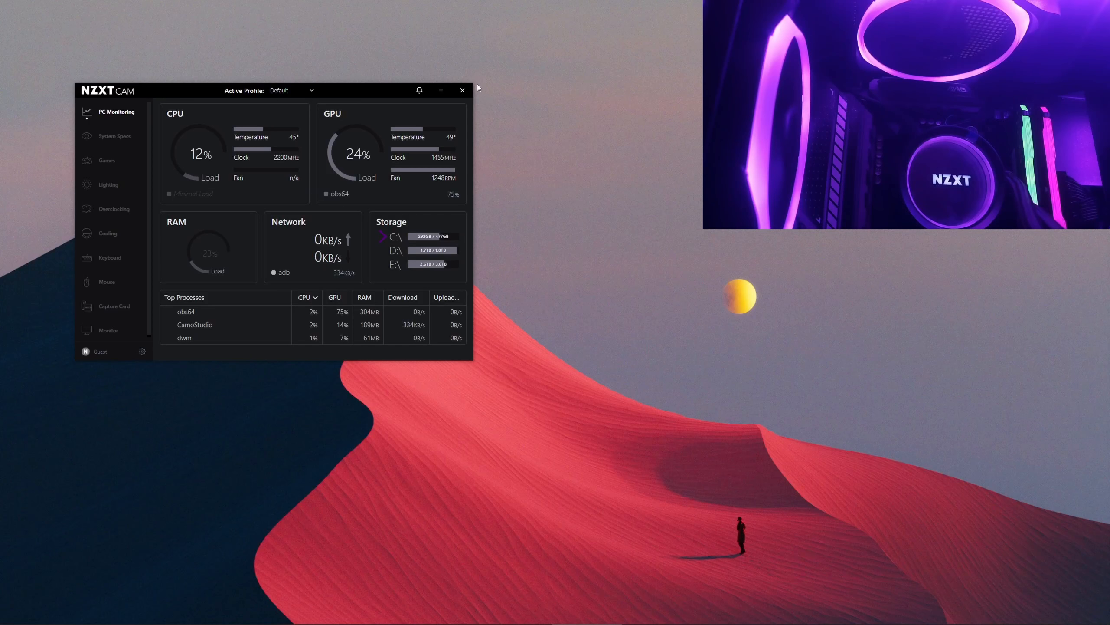
click(440, 91)
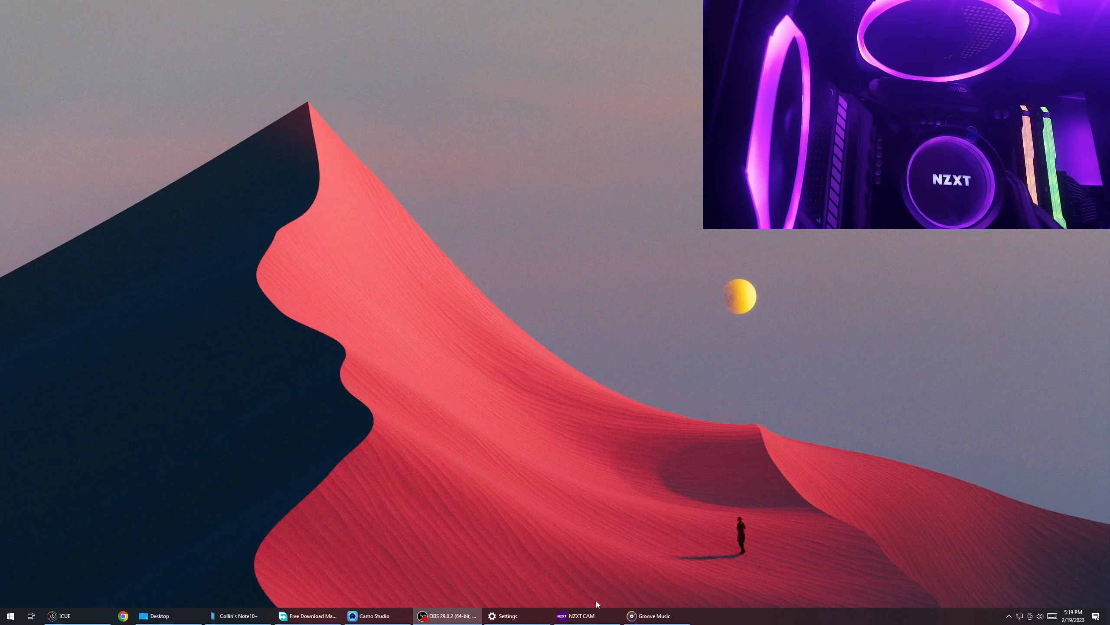
click(604, 621)
- Check the notifications, and close the NZXT CAM window to the system tray and reopen it from there
click(418, 94)
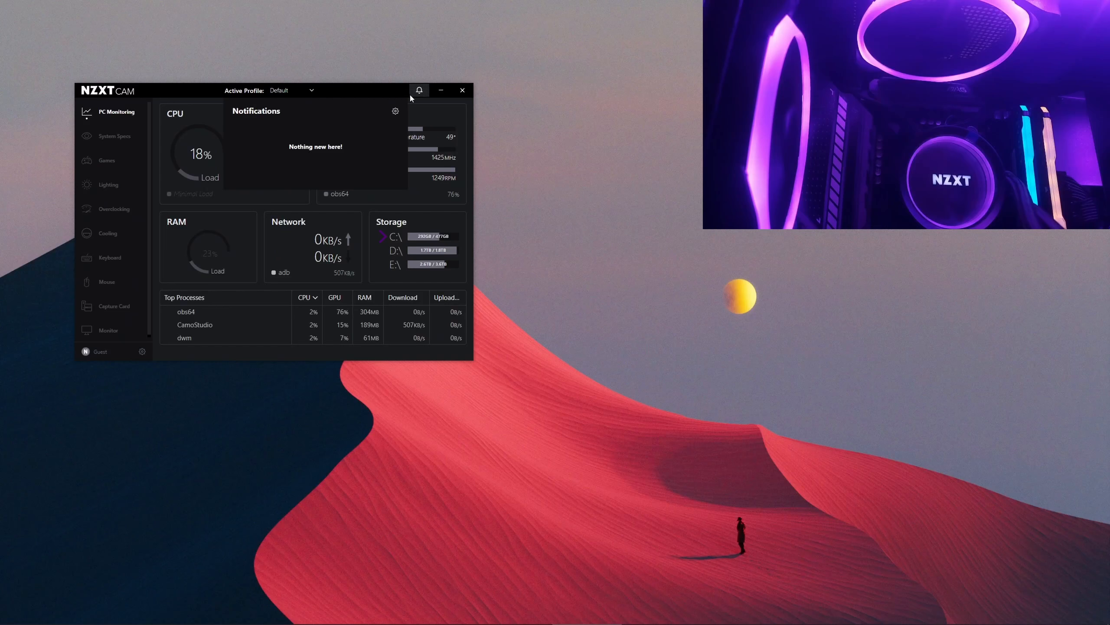
click(418, 93)
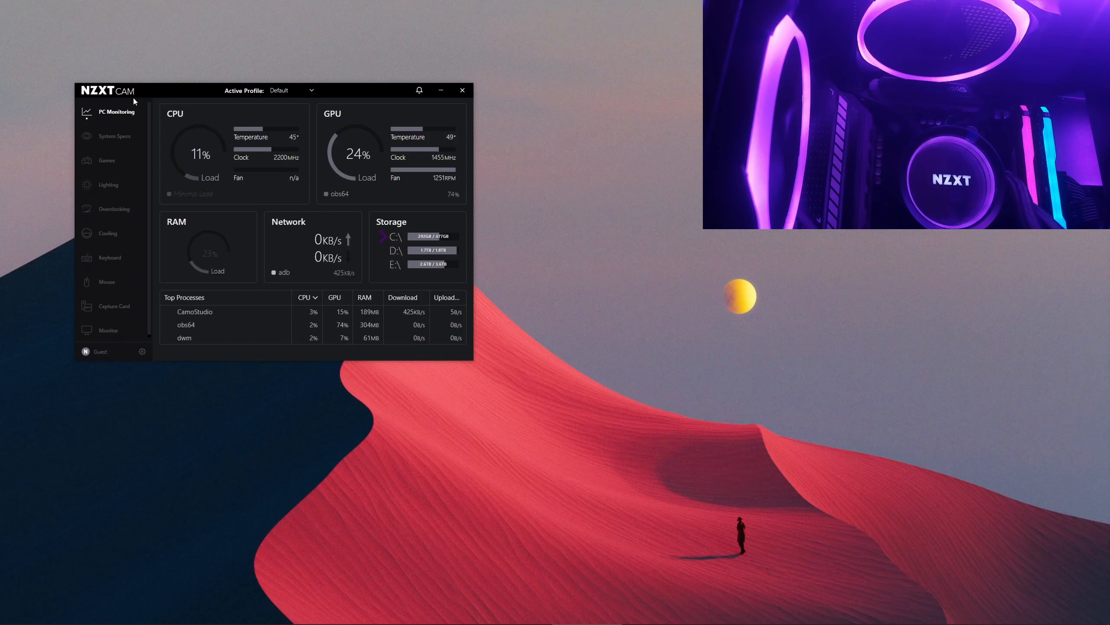
click(462, 91)
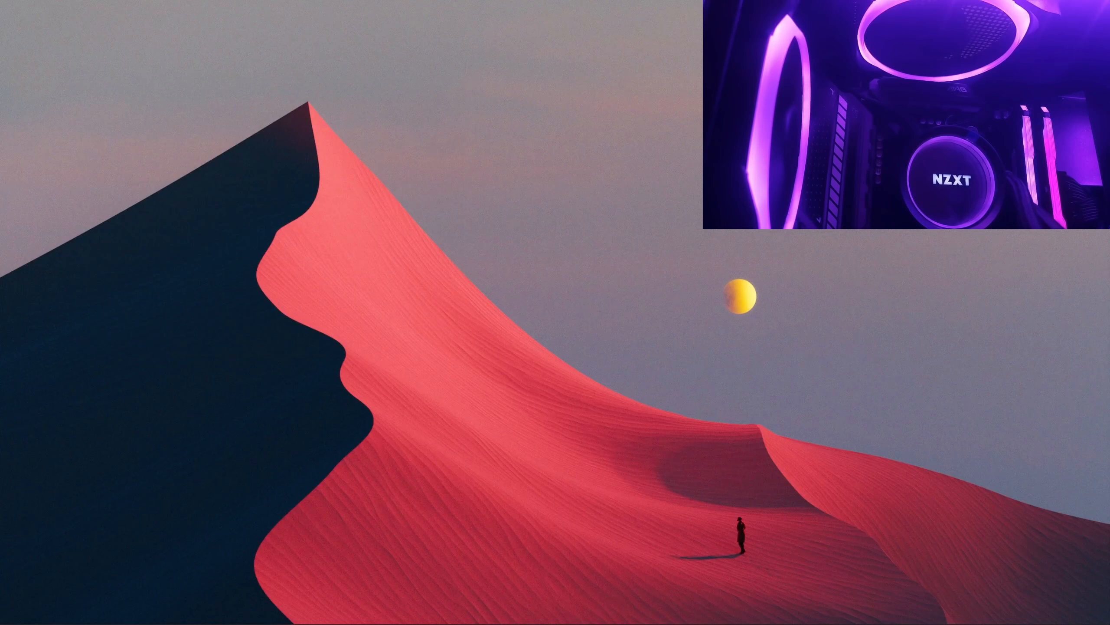
click(1008, 615)
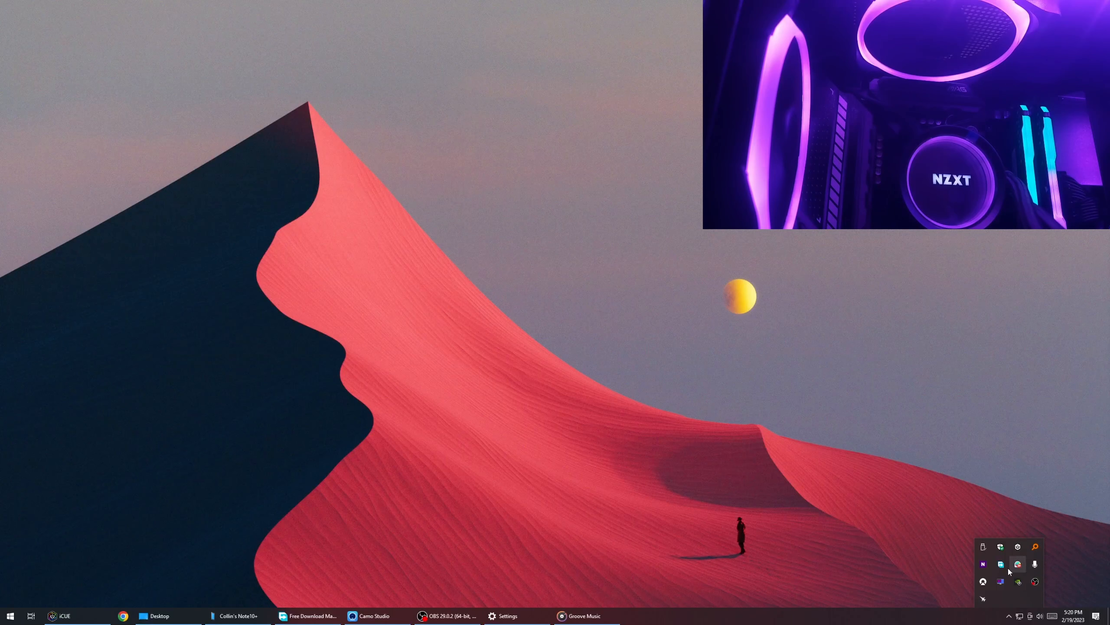
click(983, 564)
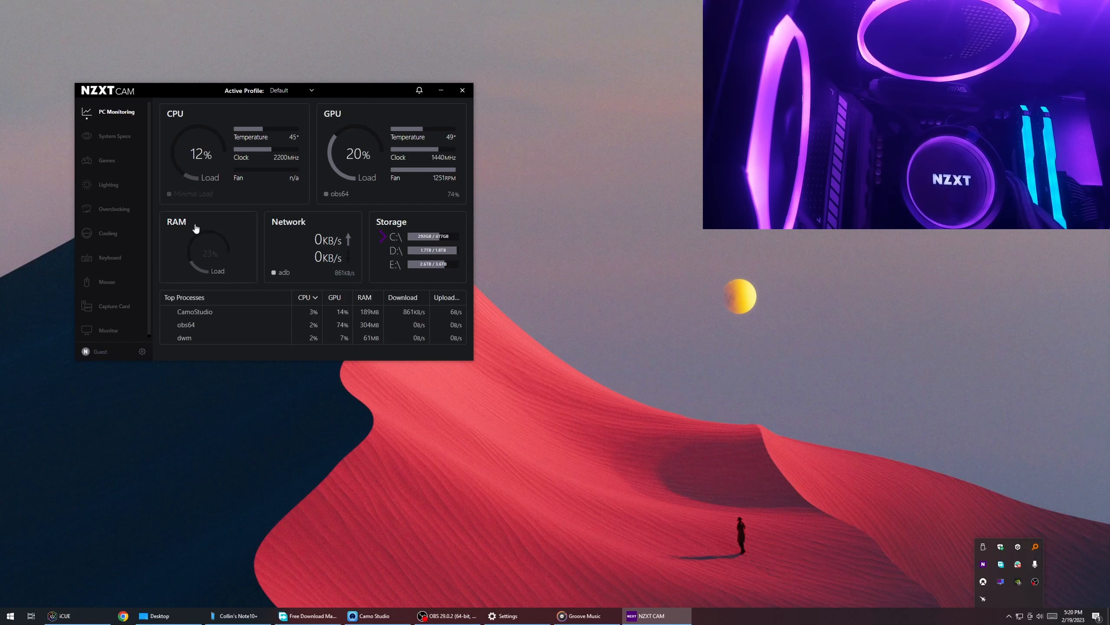
- Review the General Settings page and shift the window slightly higher on the desktop
click(142, 351)
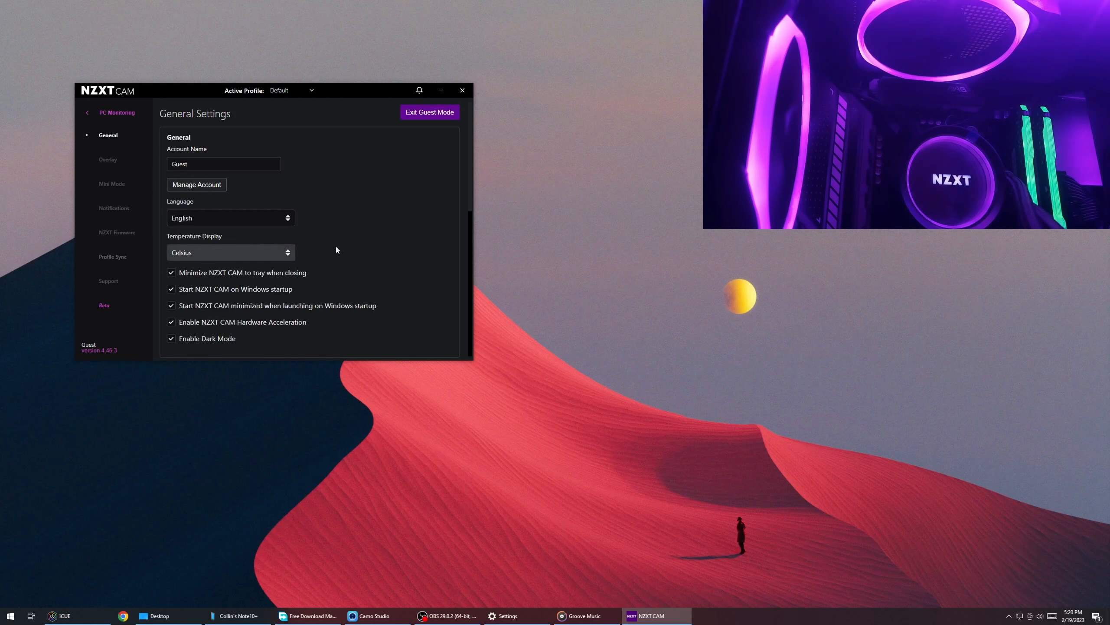
scroll(333, 224, down, 3)
scroll(333, 223, up, 3)
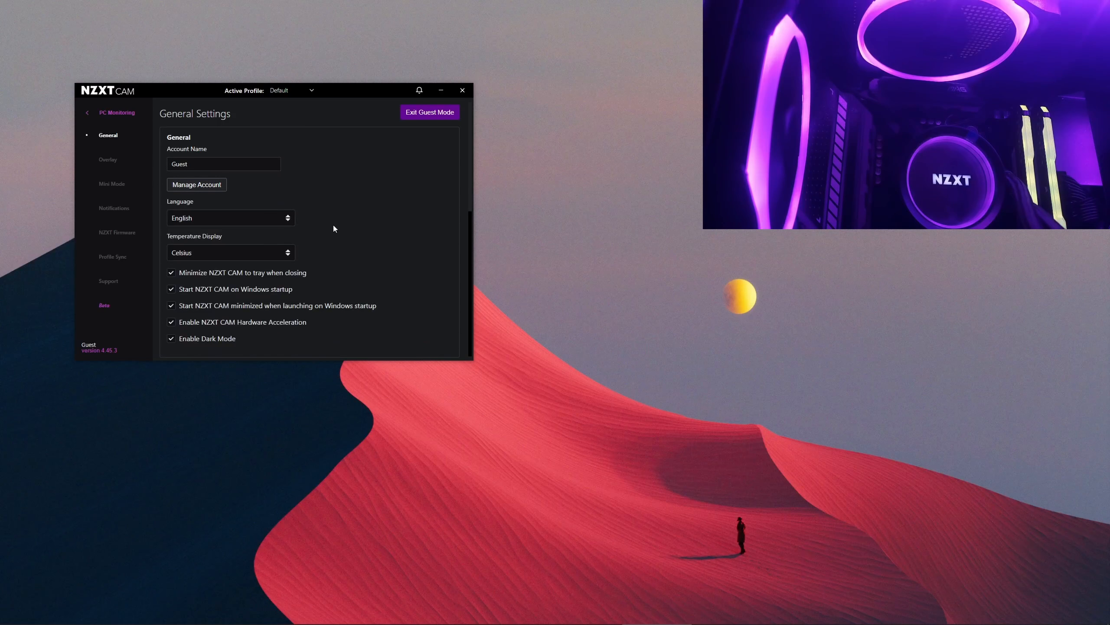
drag(353, 94, 367, 75)
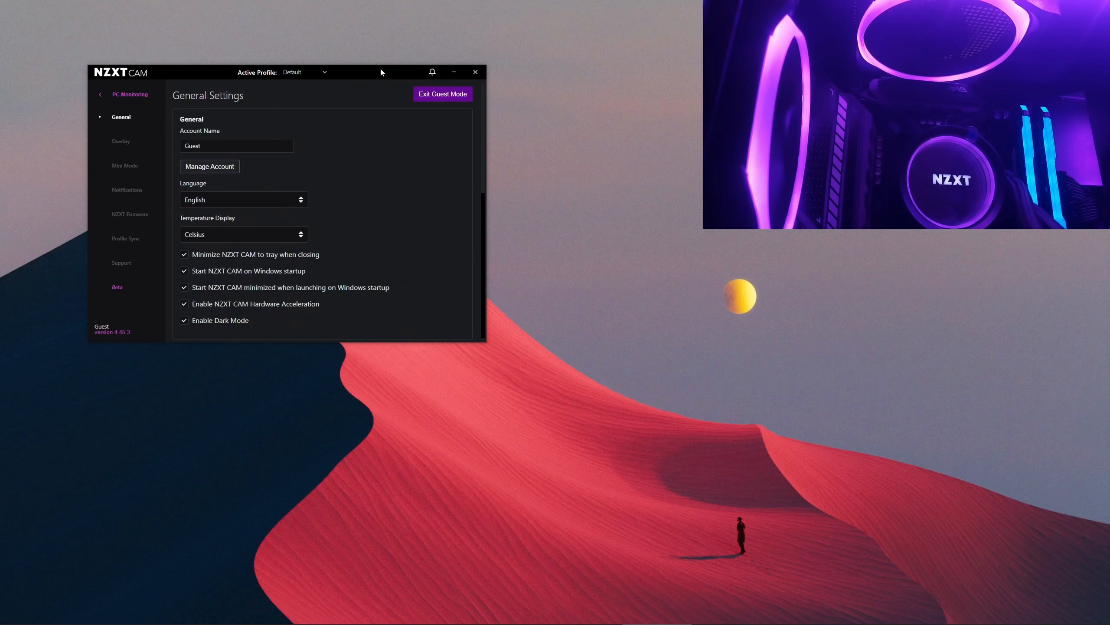